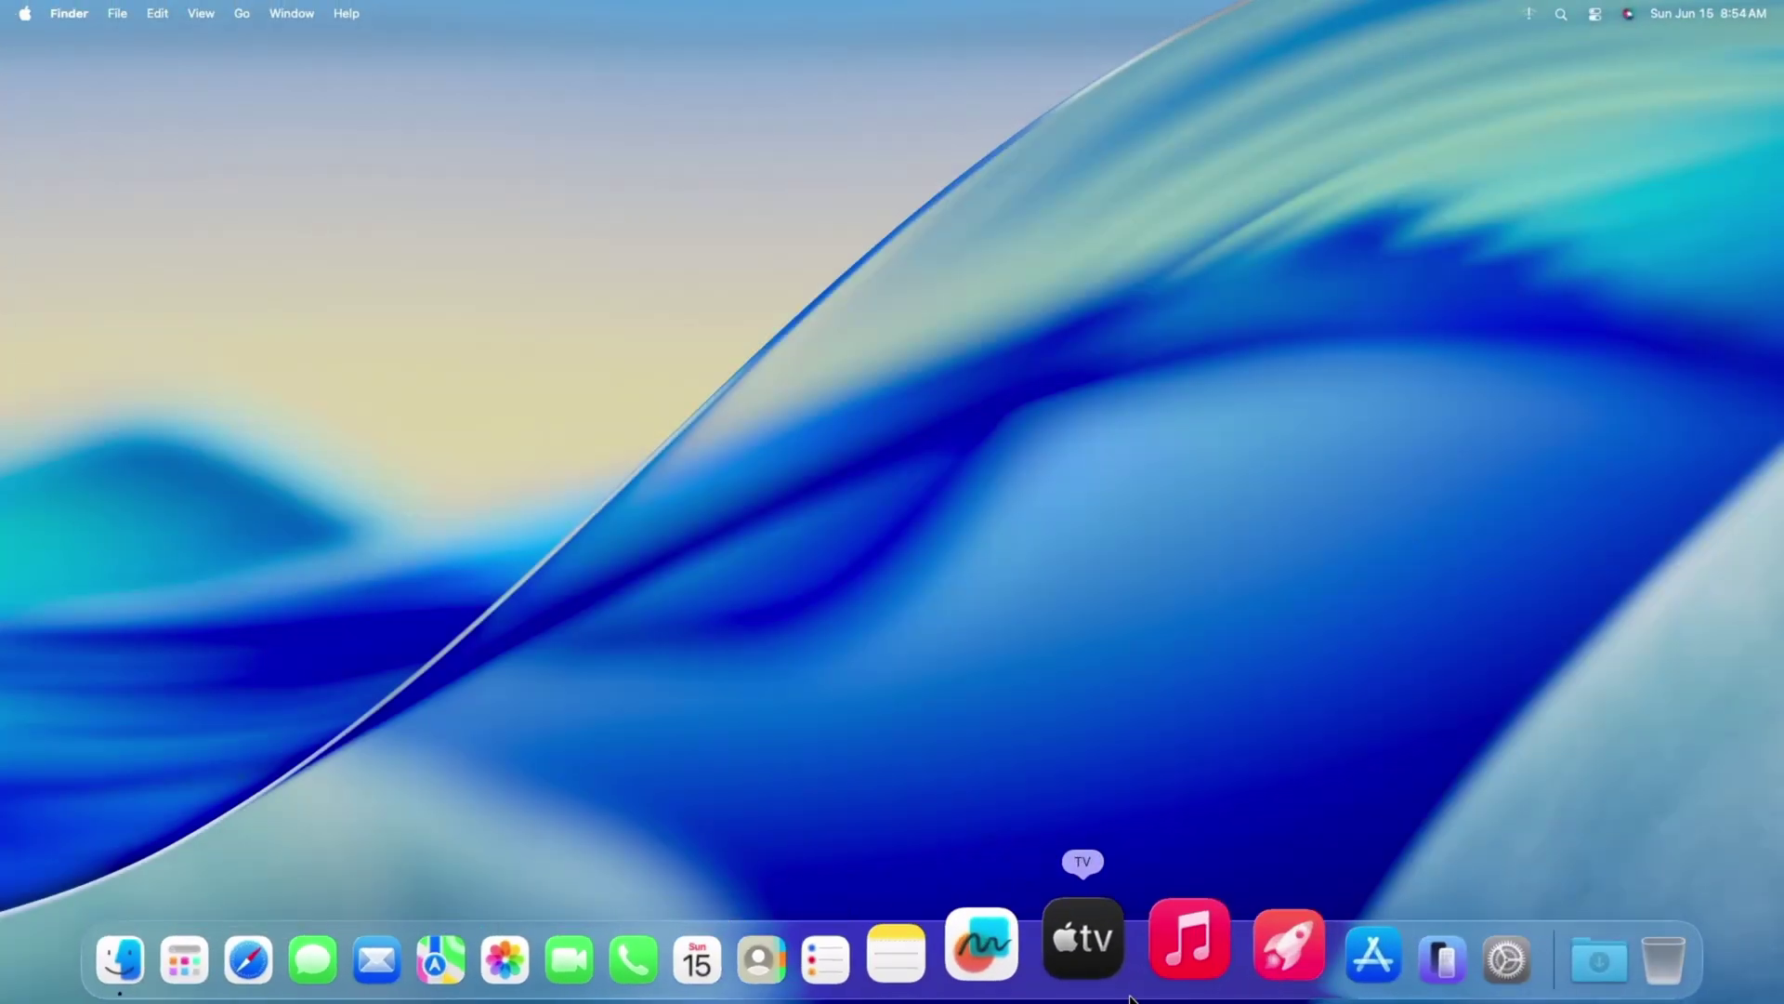
Toggle Dark Mode on and back off, then boot the Install macOS Tahoe Beta entry.
{"action": "left_click", "coordinate": [25, 19]}
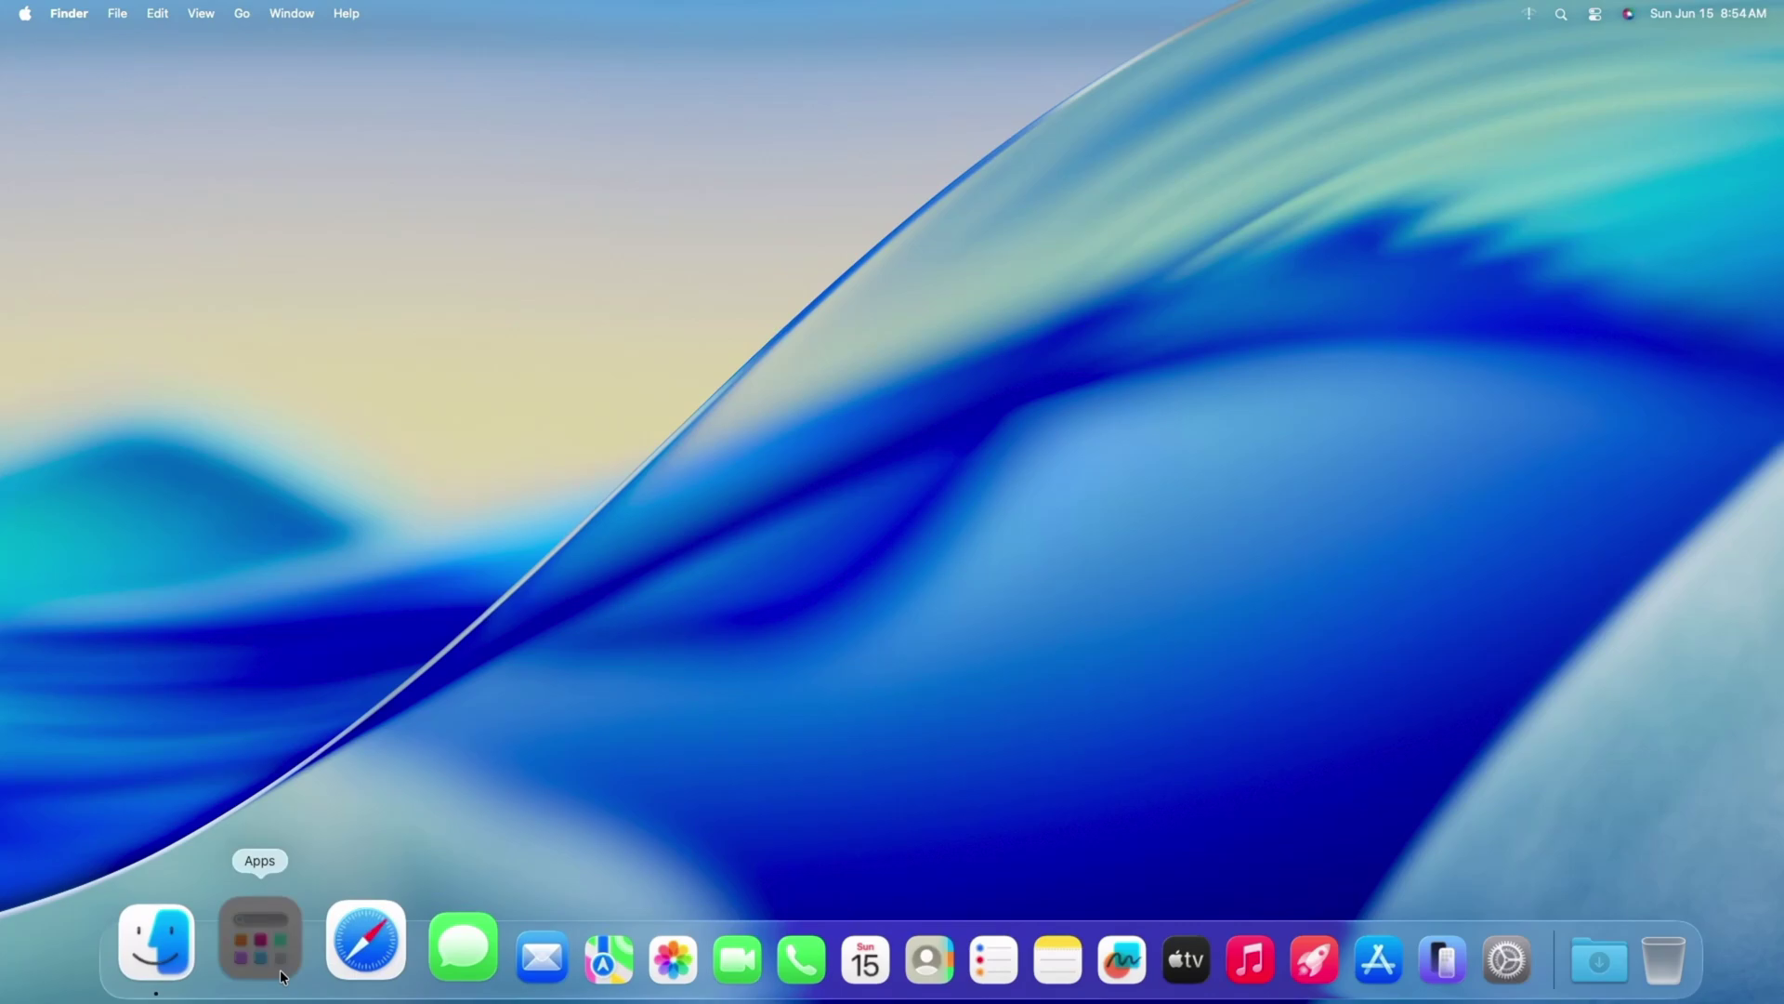
{"action": "left_click", "coordinate": [1594, 14]}
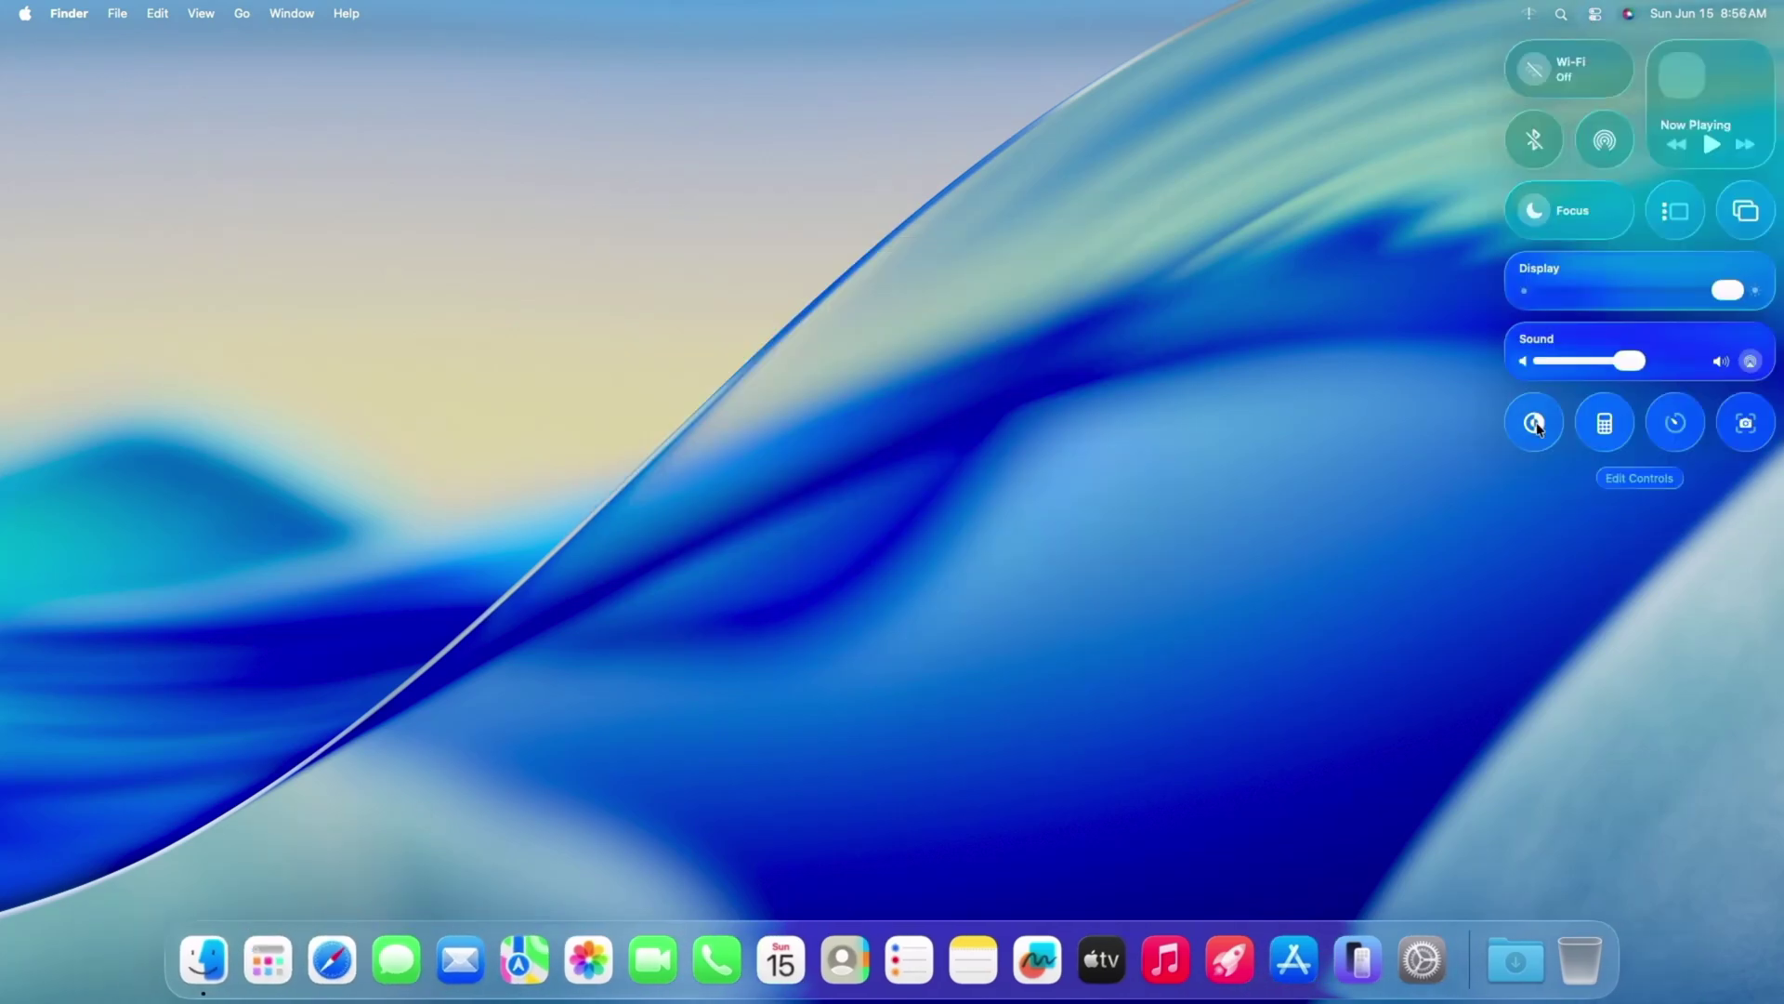
{"action": "left_click", "coordinate": [1535, 425]}
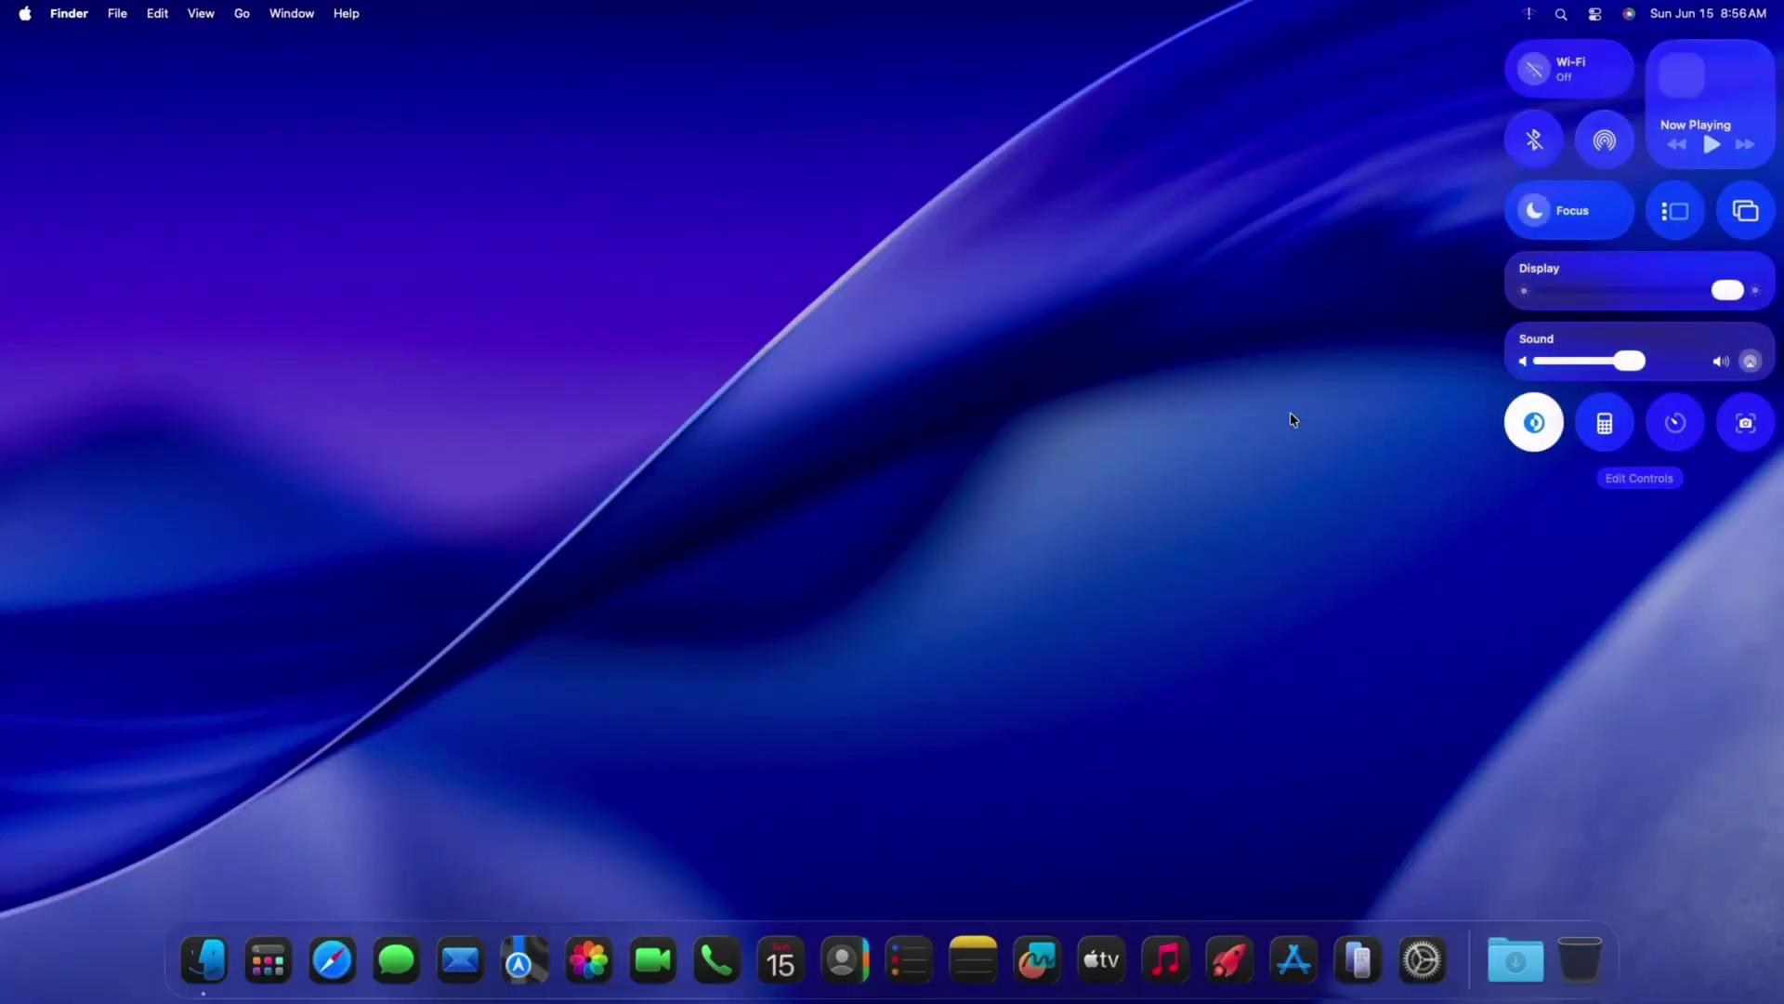
{"action": "left_click", "coordinate": [1539, 424]}
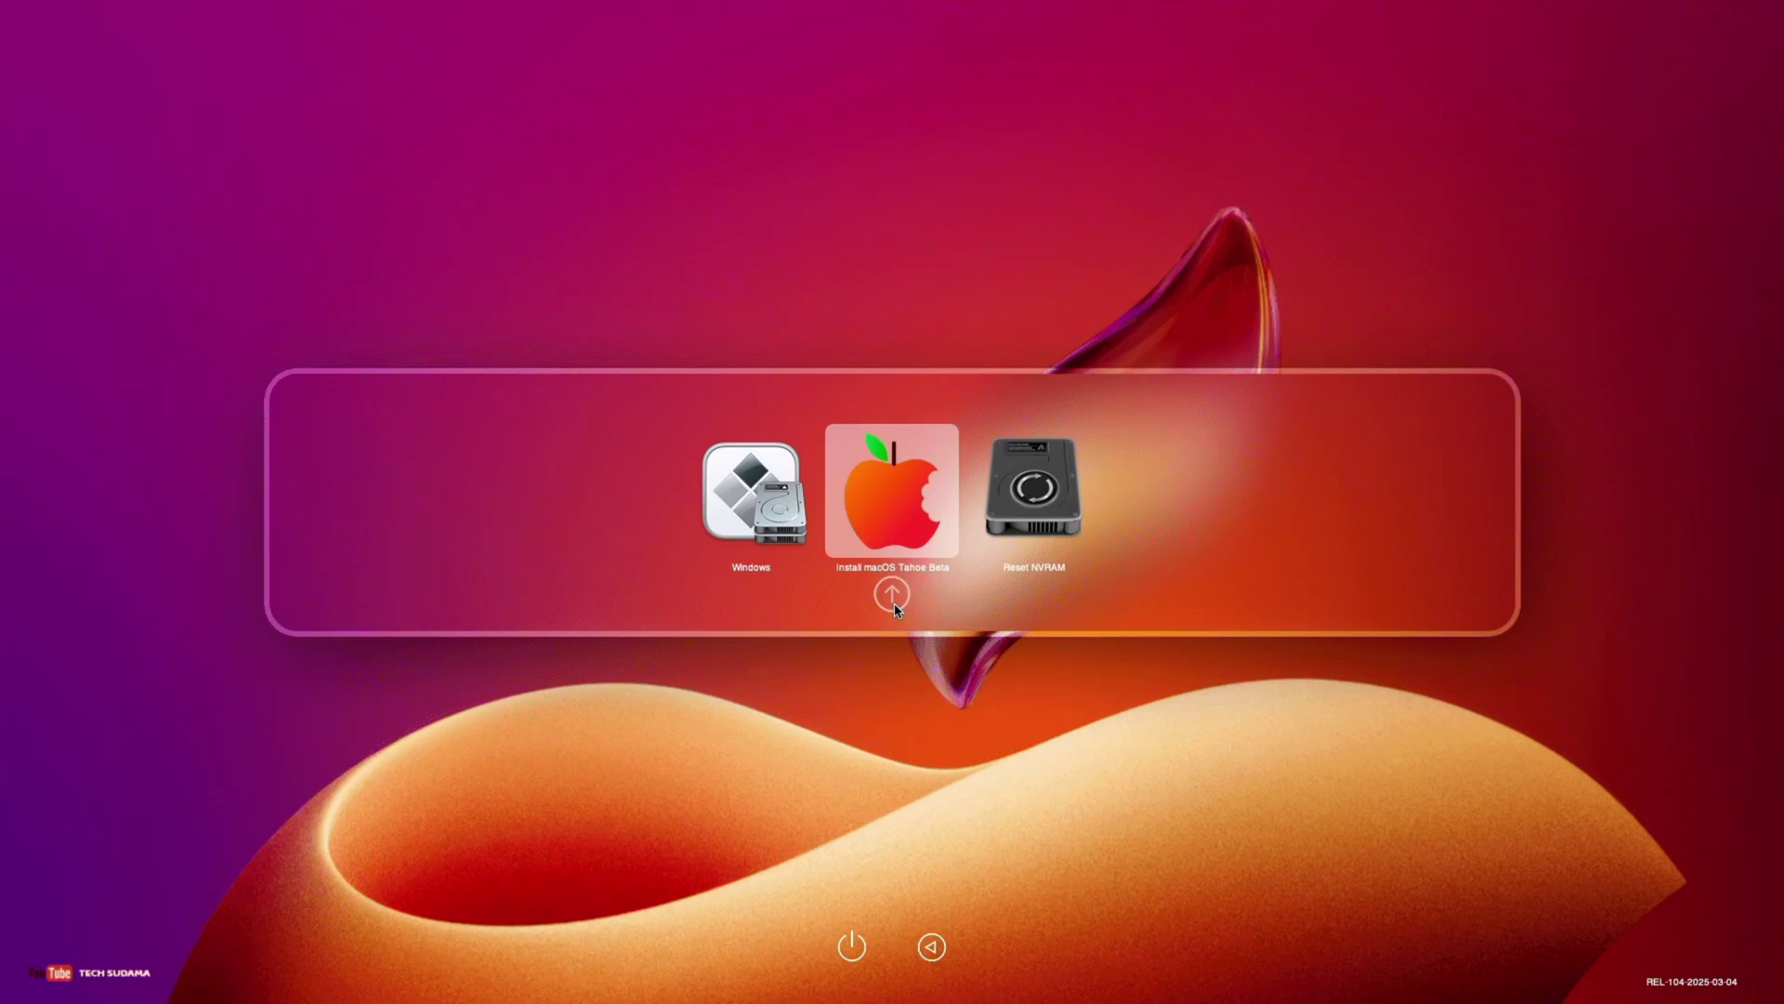
{"action": "left_click", "coordinate": [893, 595]}
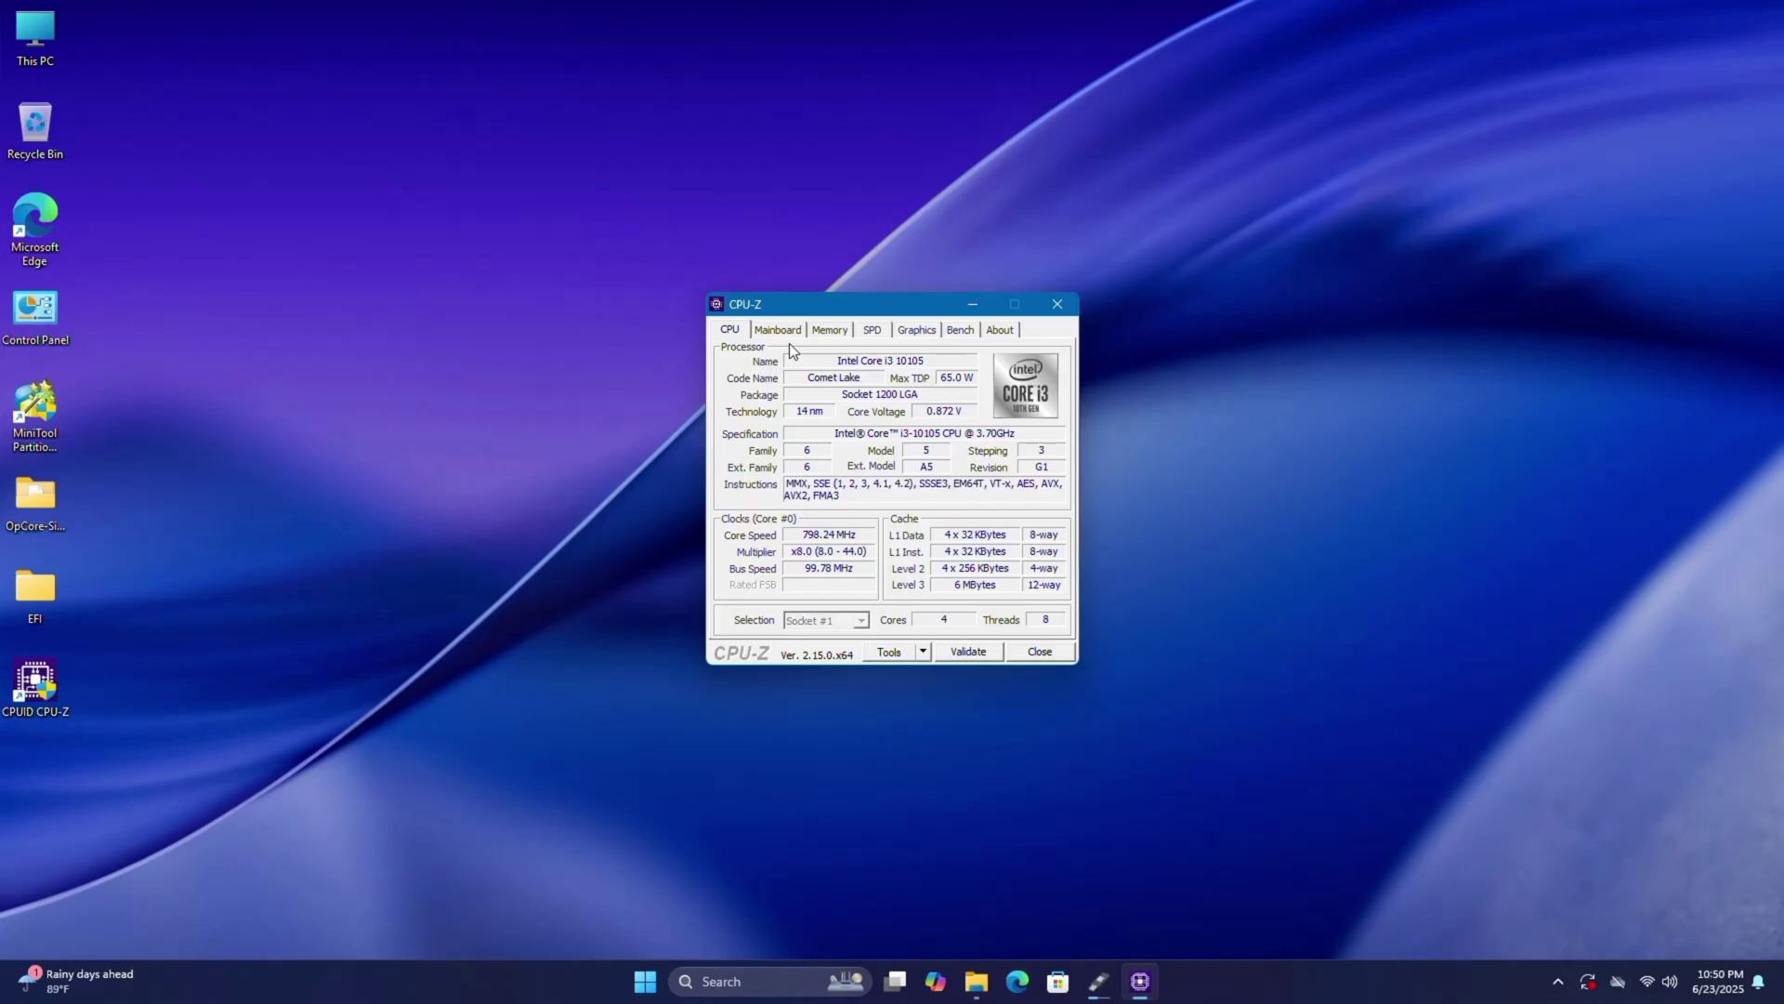
Show CPU-Z's Mainboard tab with the motherboard and BIOS details.
{"action": "left_click", "coordinate": [779, 331]}
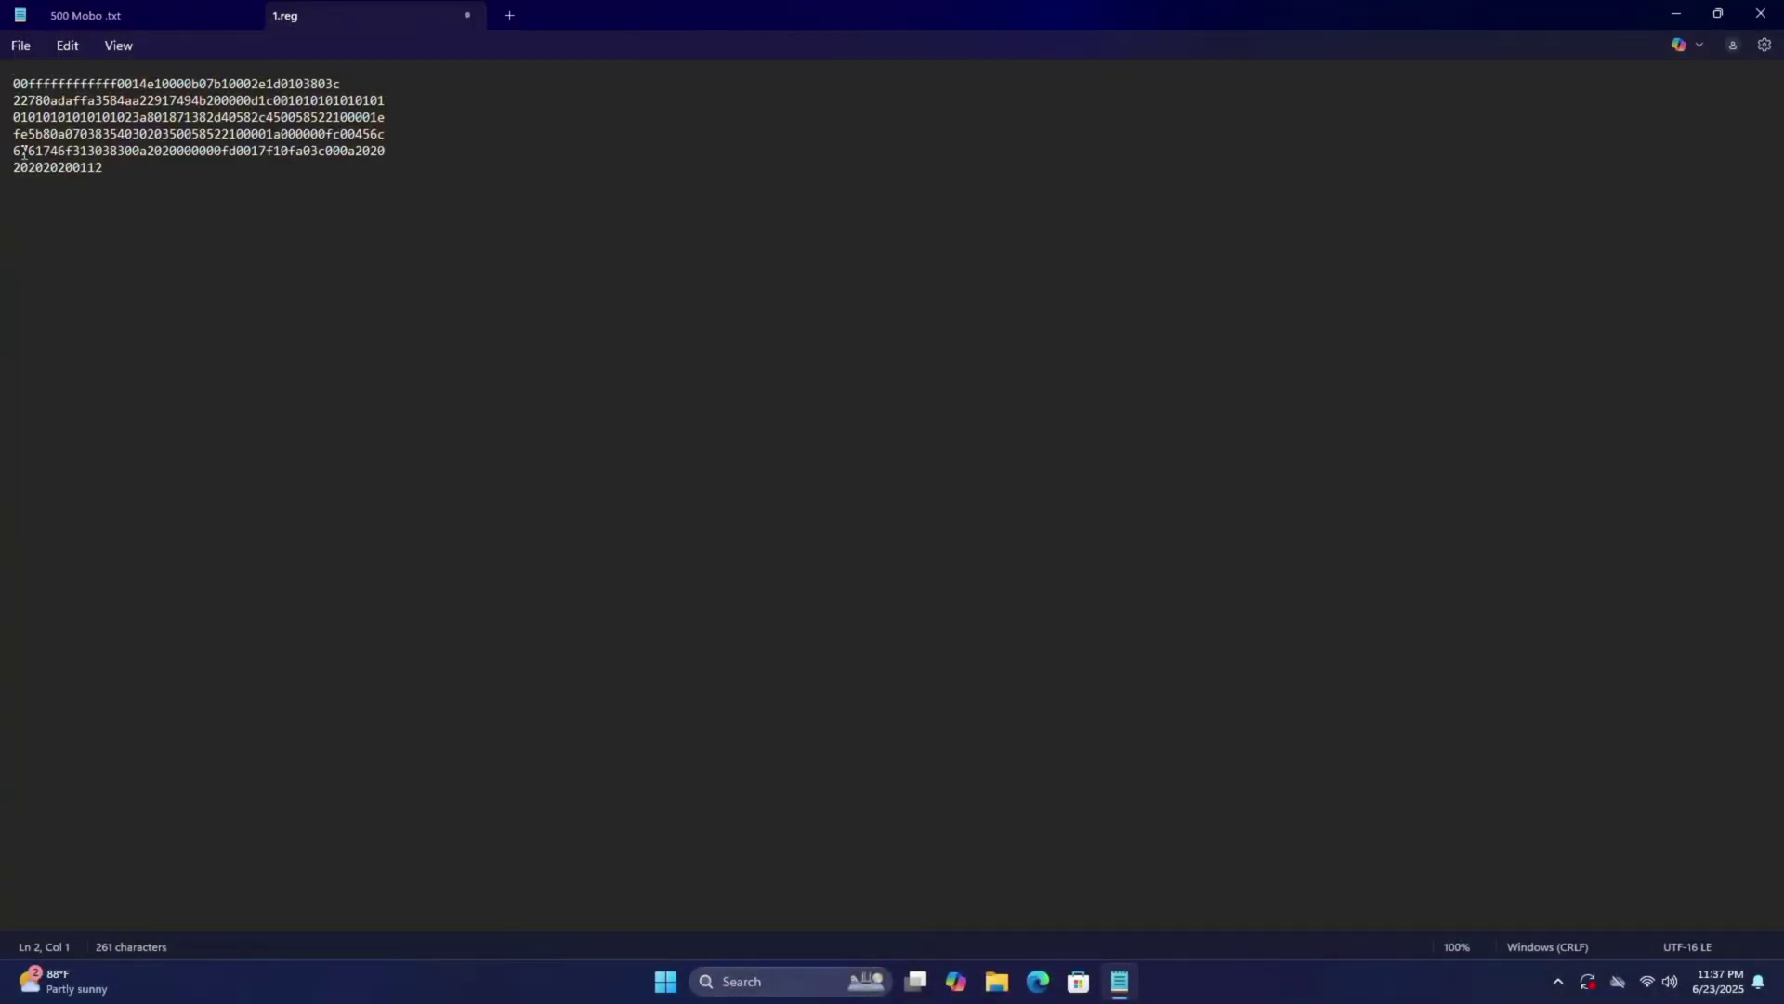
Merge each remaining hex line of 1.reg onto the first line.
{"action": "key", "text": "BackSpace"}
{"action": "left_click", "coordinate": [14, 101]}
{"action": "key", "text": "BackSpace"}
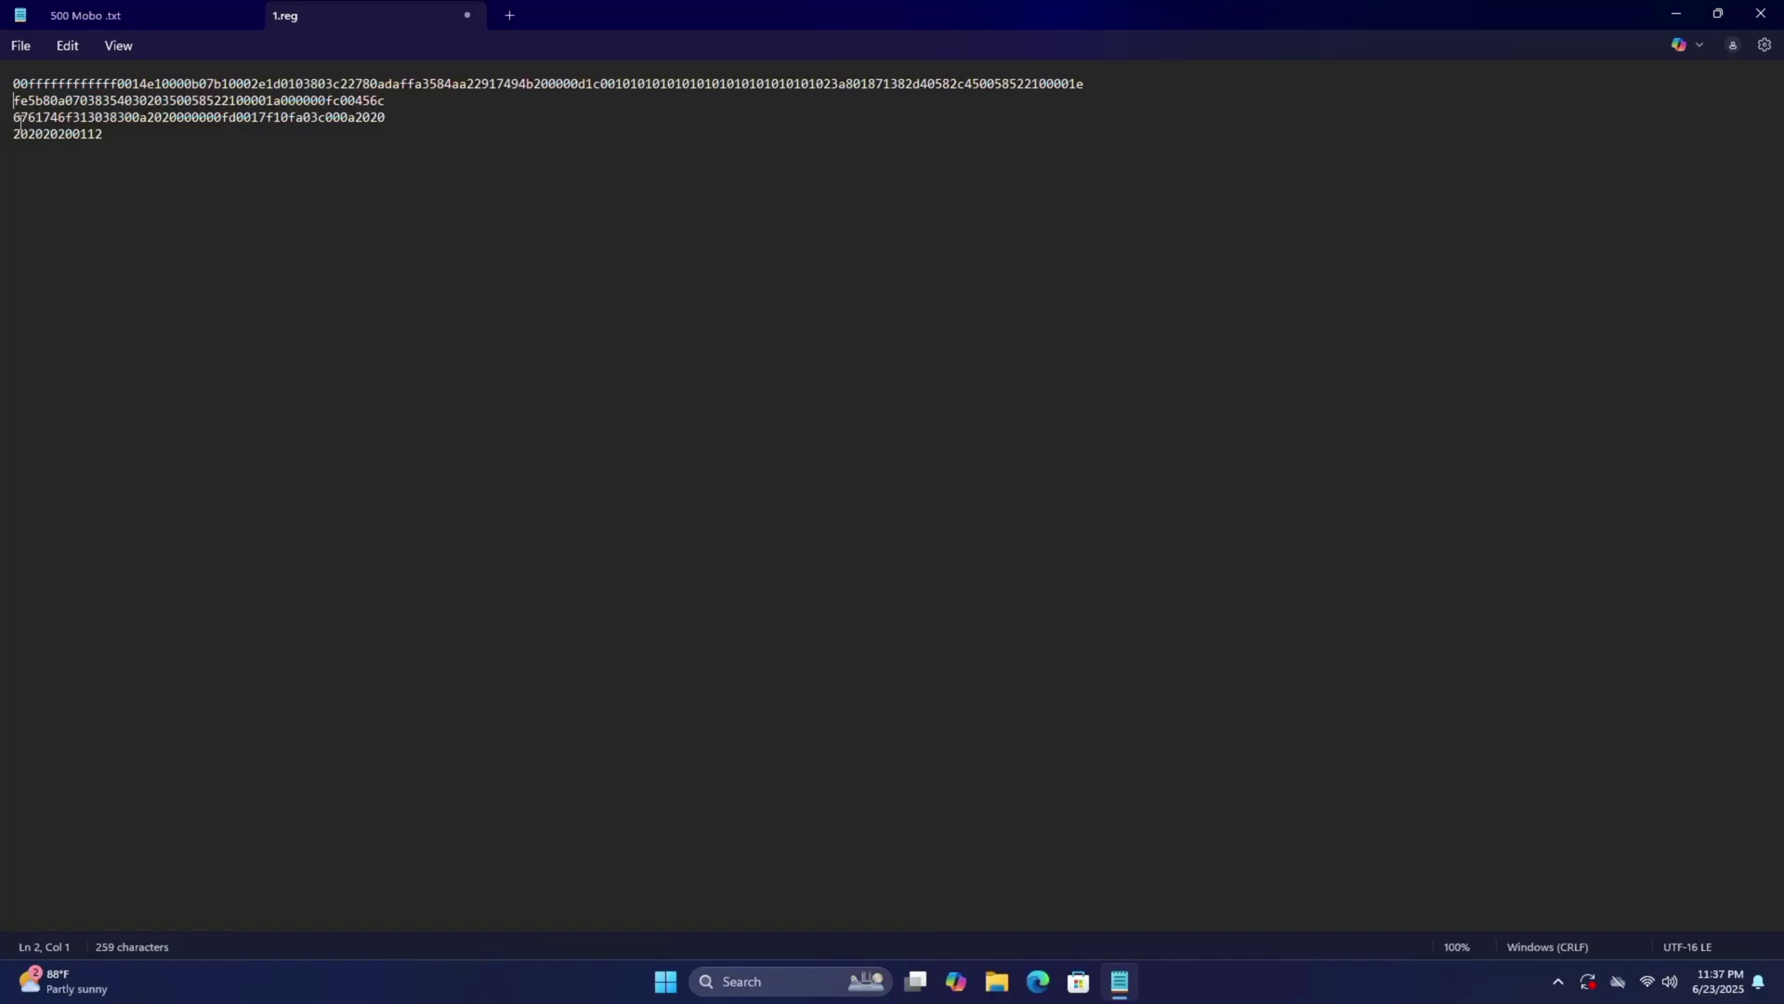
{"action": "left_click", "coordinate": [14, 101]}
{"action": "key", "text": "BackSpace"}
{"action": "left_click", "coordinate": [13, 100]}
{"action": "key", "text": "BackSpace"}
{"action": "key", "text": "BackSpace"}
Select the merged hex line and zoom the Notepad text out to 90%.
{"action": "left_click_drag", "start_coordinate": [20, 153], "coordinate": [13, 83]}
{"action": "left_click", "coordinate": [118, 45]}
{"action": "mouse_move", "coordinate": [152, 76]}
{"action": "left_click", "coordinate": [367, 112]}
{"action": "left_click", "coordinate": [417, 82]}
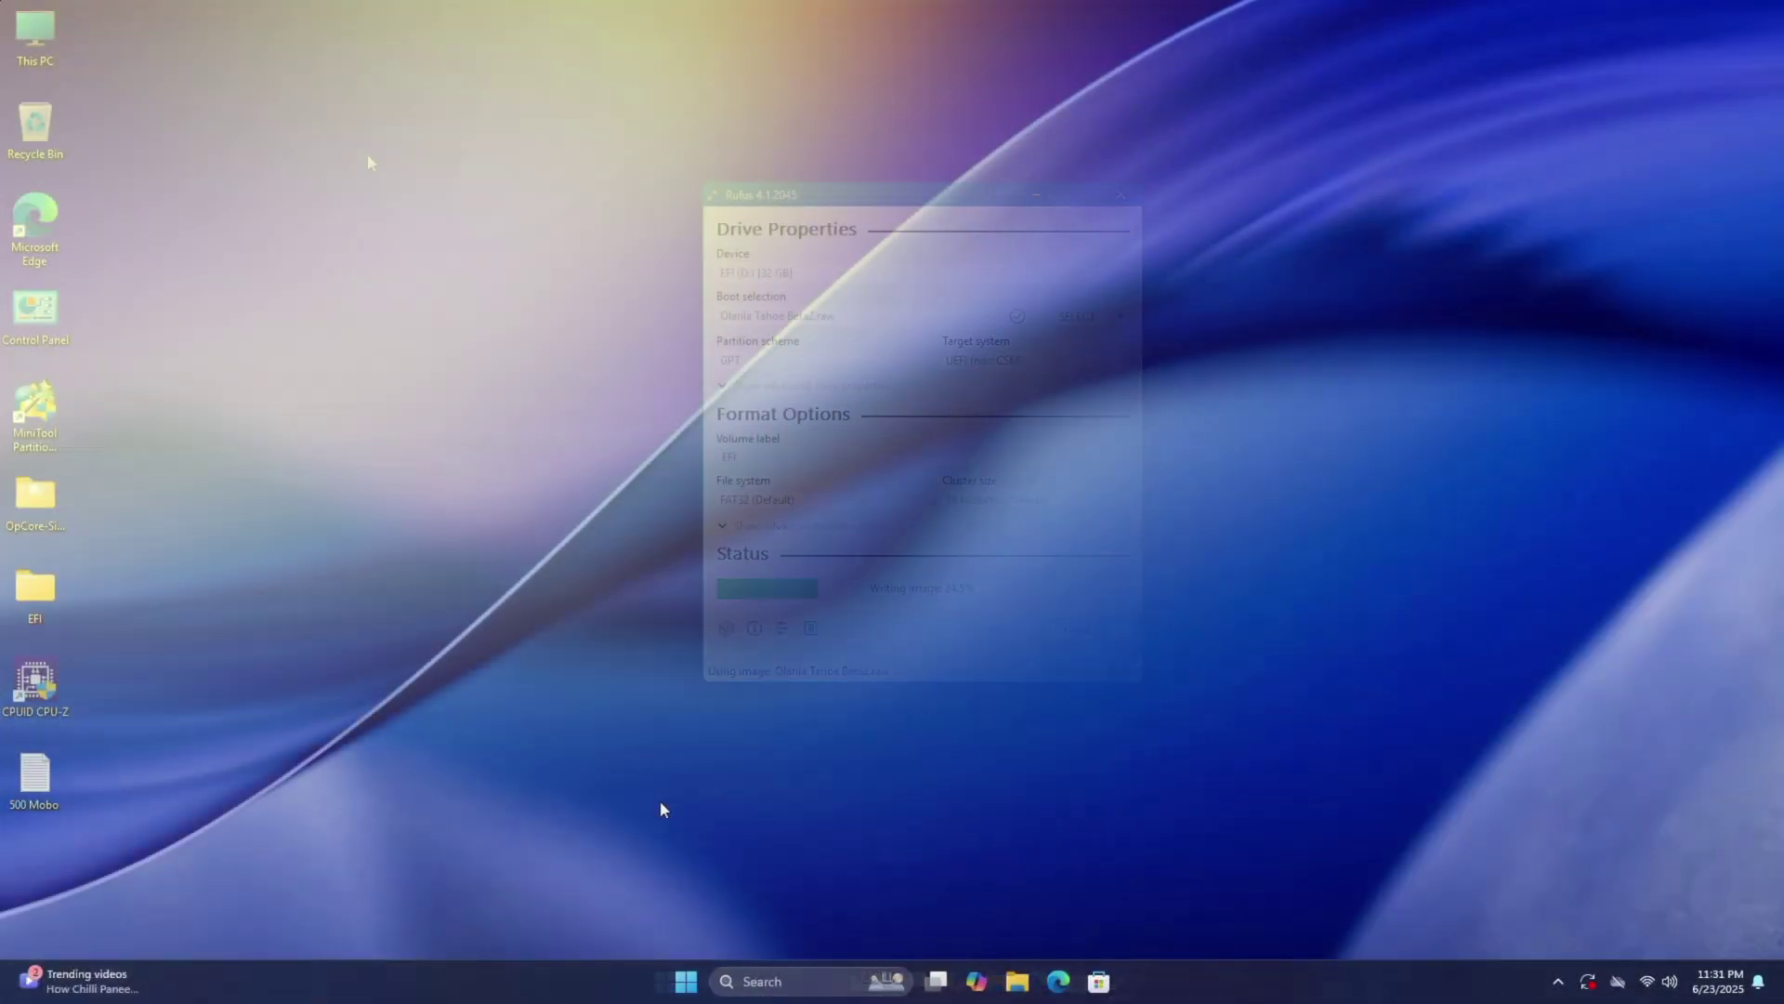
Launch regedit and navigate to HKLM\SYSTEM\CurrentControlSet\Enum\DISPLAY\EGA0000\4&bc99d4f&0&UID0\Device Parameters.
{"action": "key", "text": "super+r"}
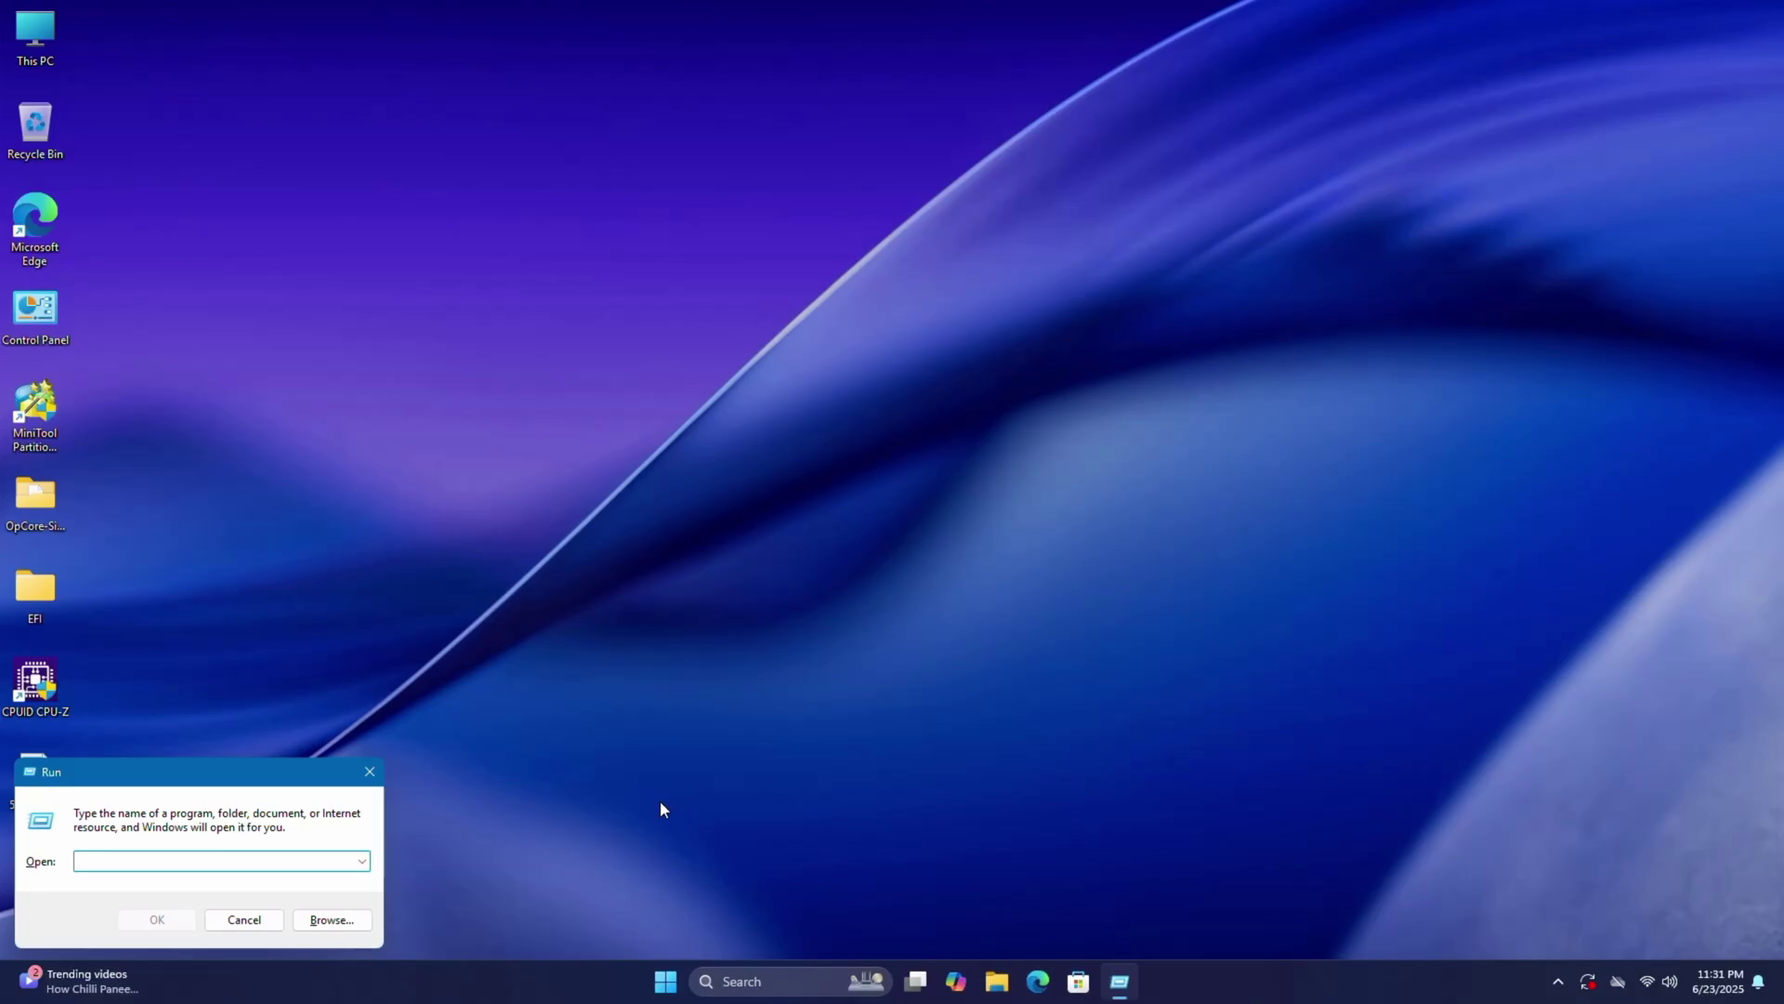
{"action": "type", "text": "regedit"}
{"action": "key", "text": "Return"}
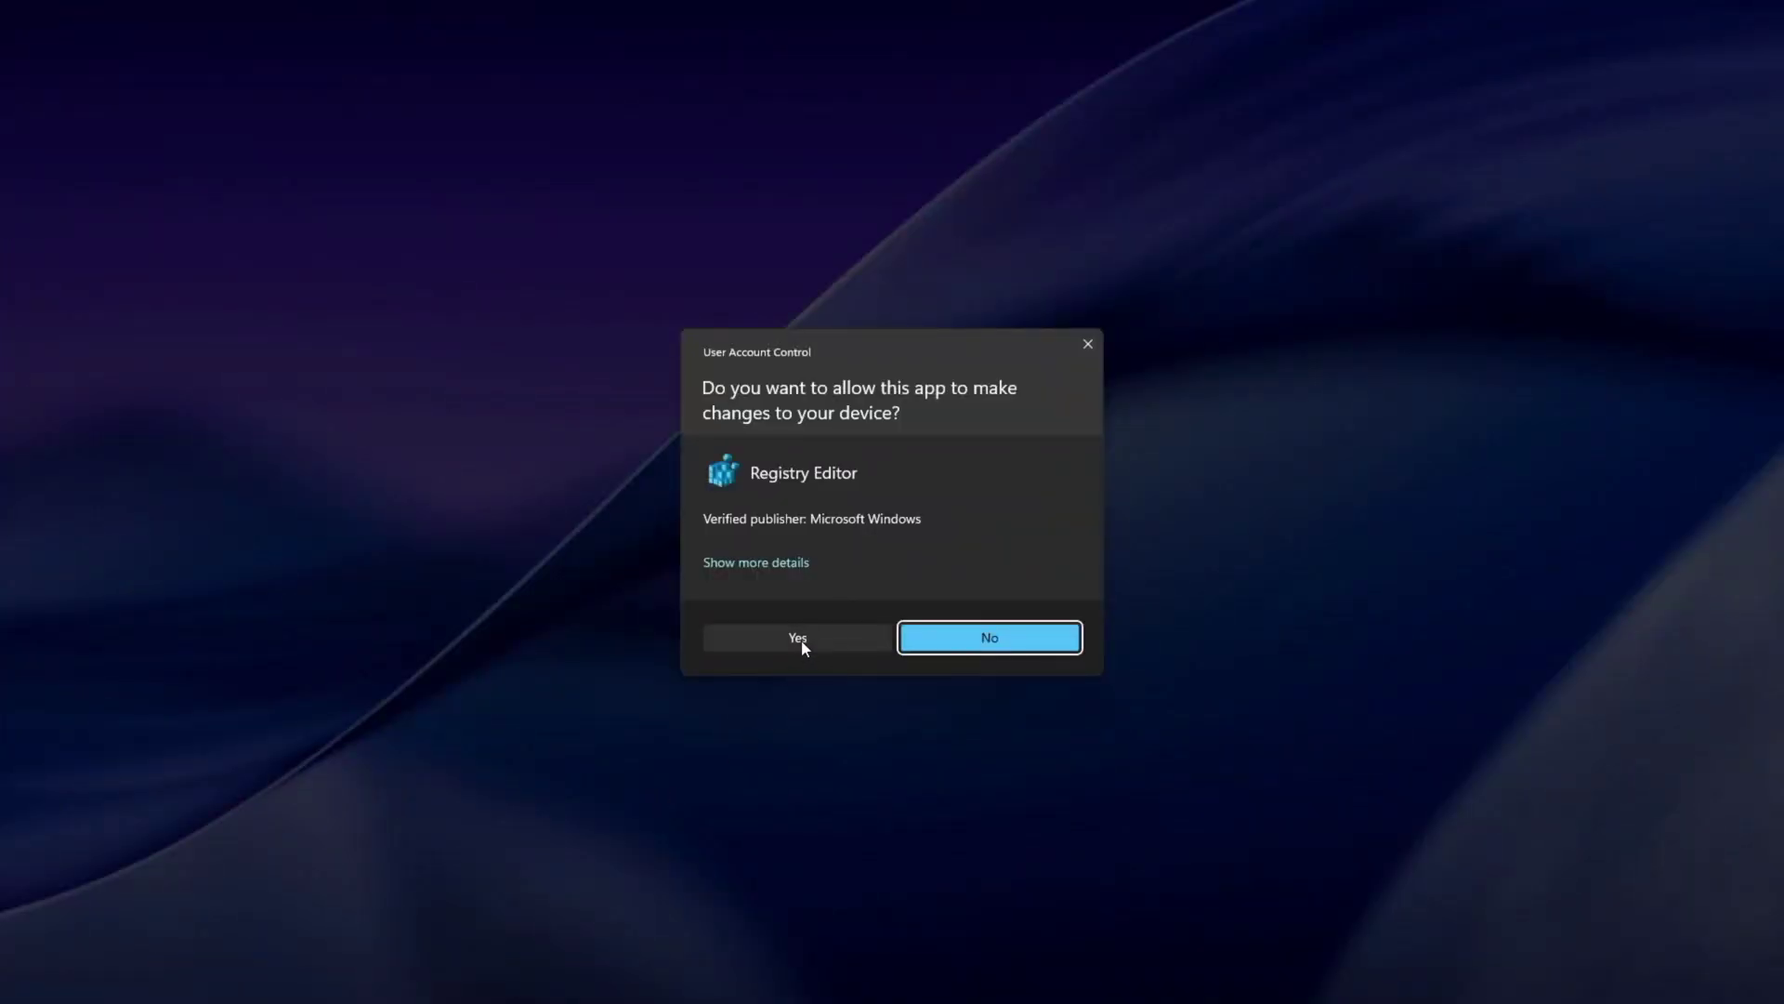
{"action": "left_click", "coordinate": [799, 638]}
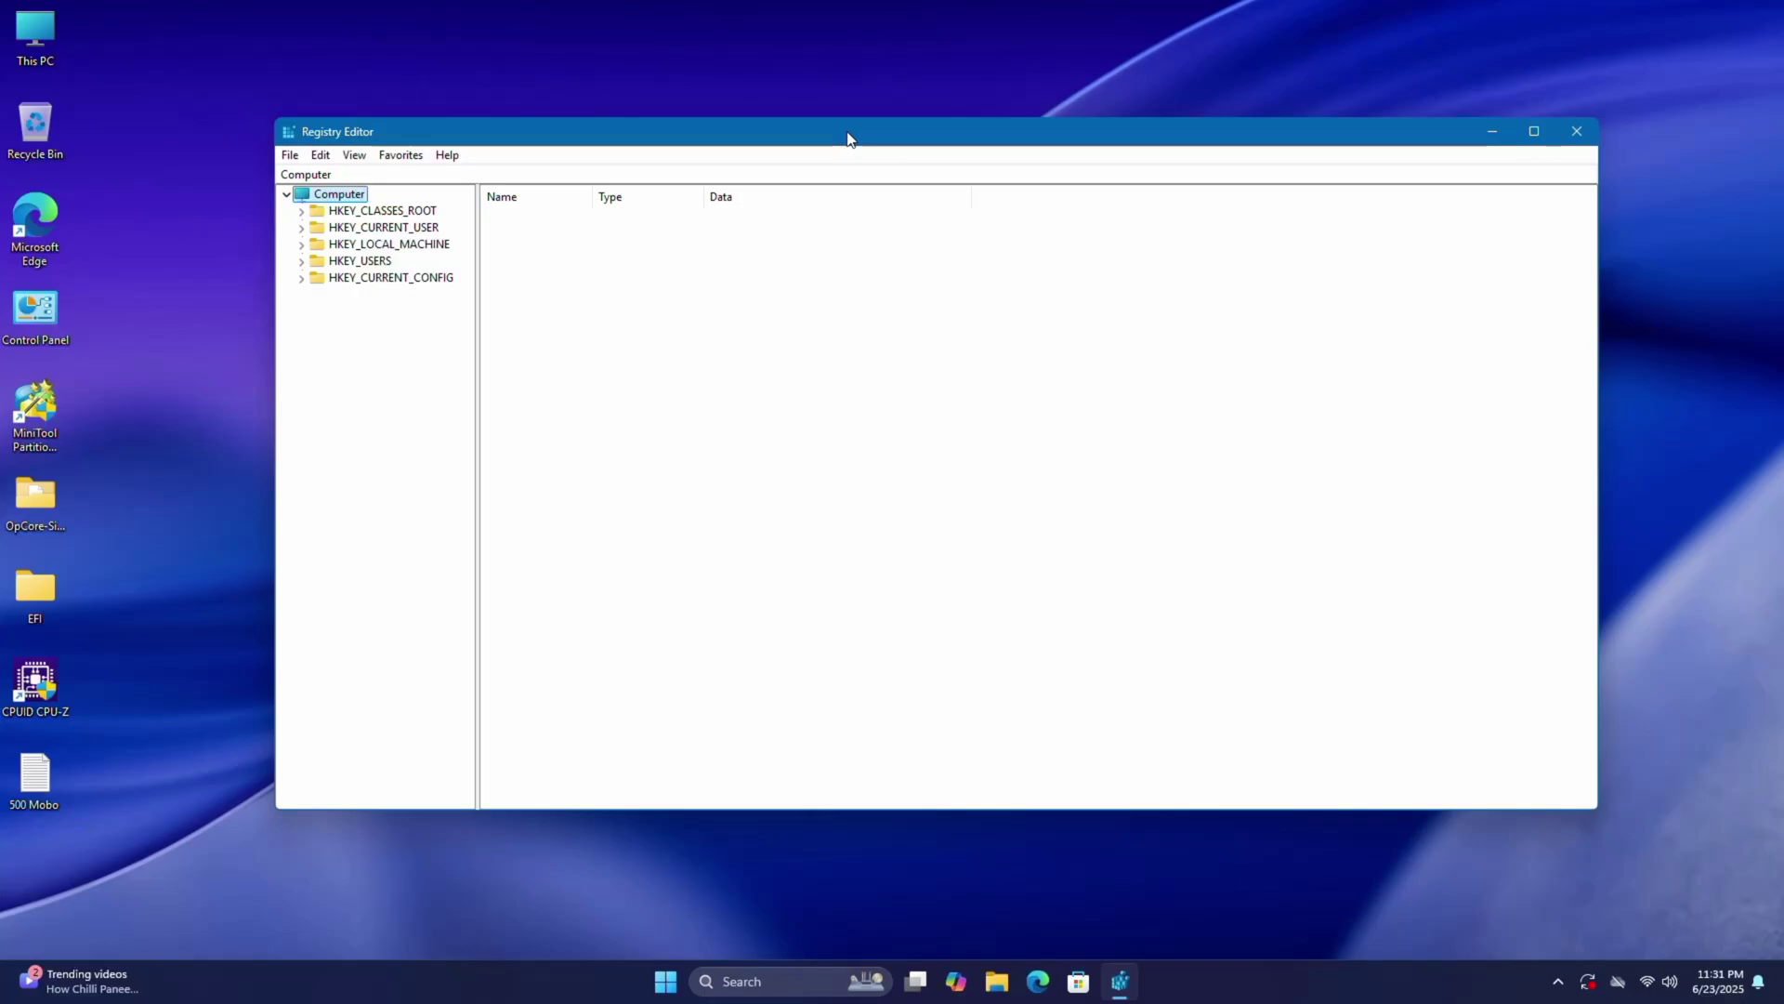
{"action": "left_click", "coordinate": [301, 246]}
{"action": "left_click", "coordinate": [316, 344]}
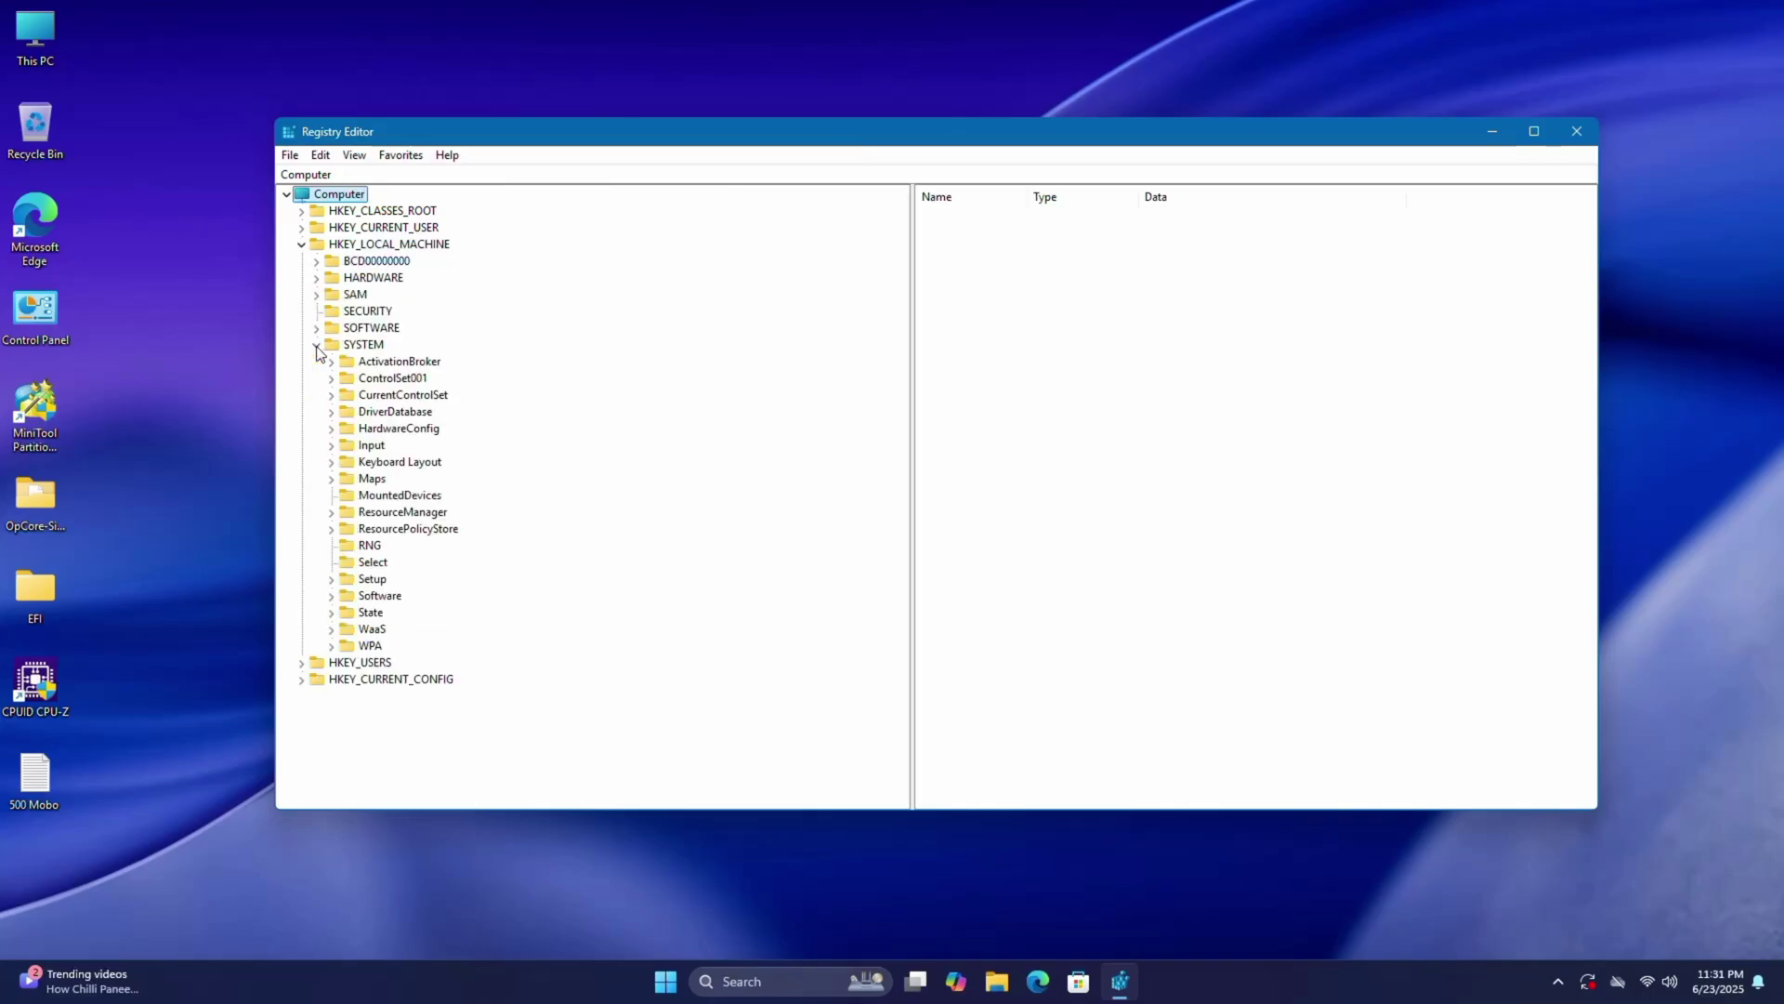
{"action": "left_click", "coordinate": [332, 395]}
{"action": "left_click", "coordinate": [346, 429]}
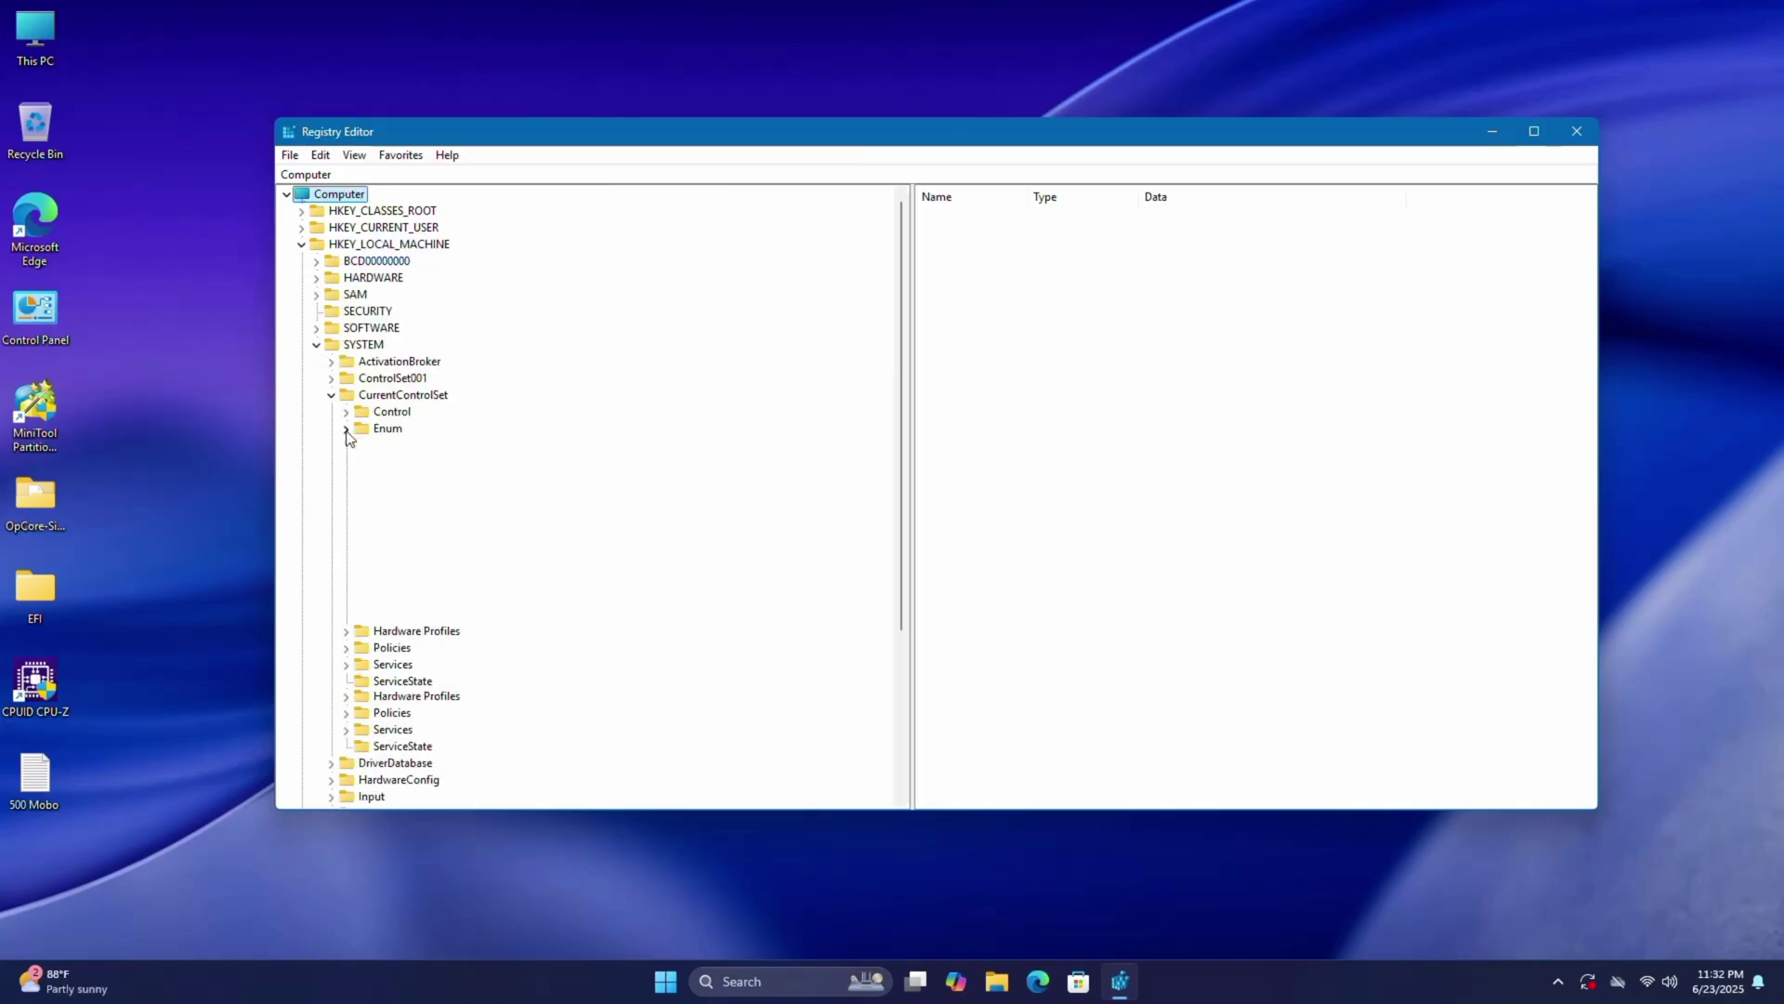
{"action": "left_click", "coordinate": [361, 495]}
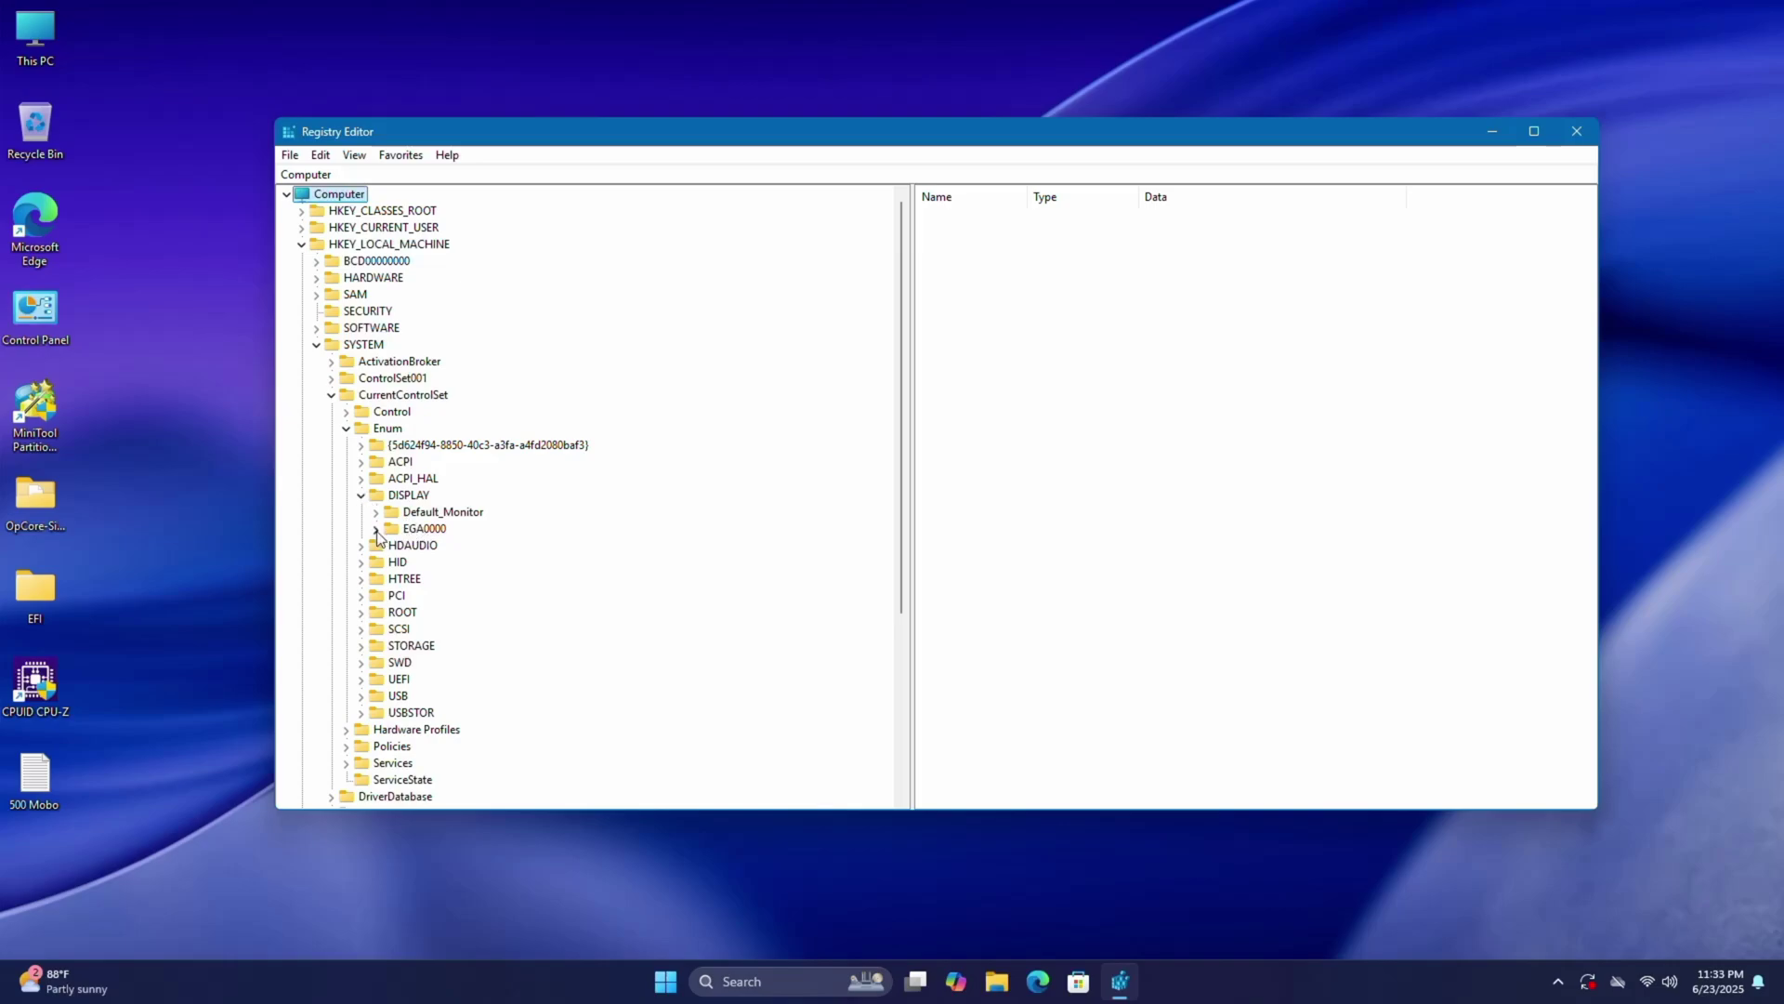
{"action": "left_click", "coordinate": [376, 530]}
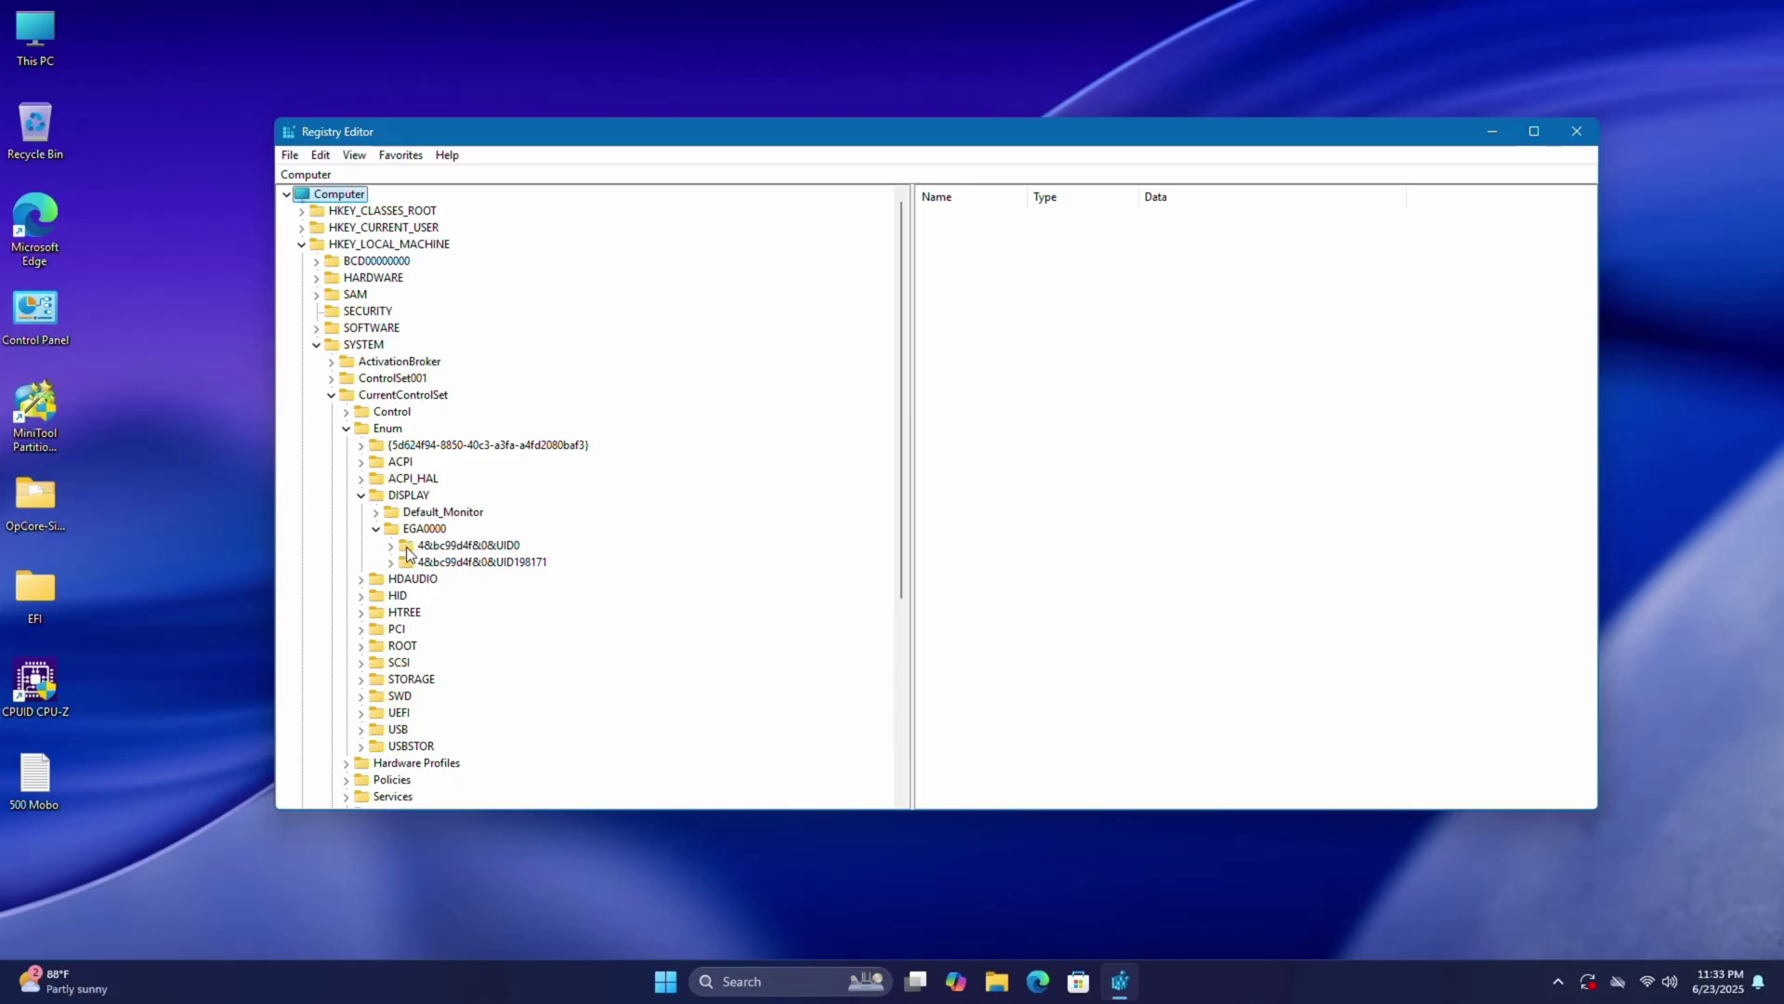
{"action": "left_click", "coordinate": [407, 548]}
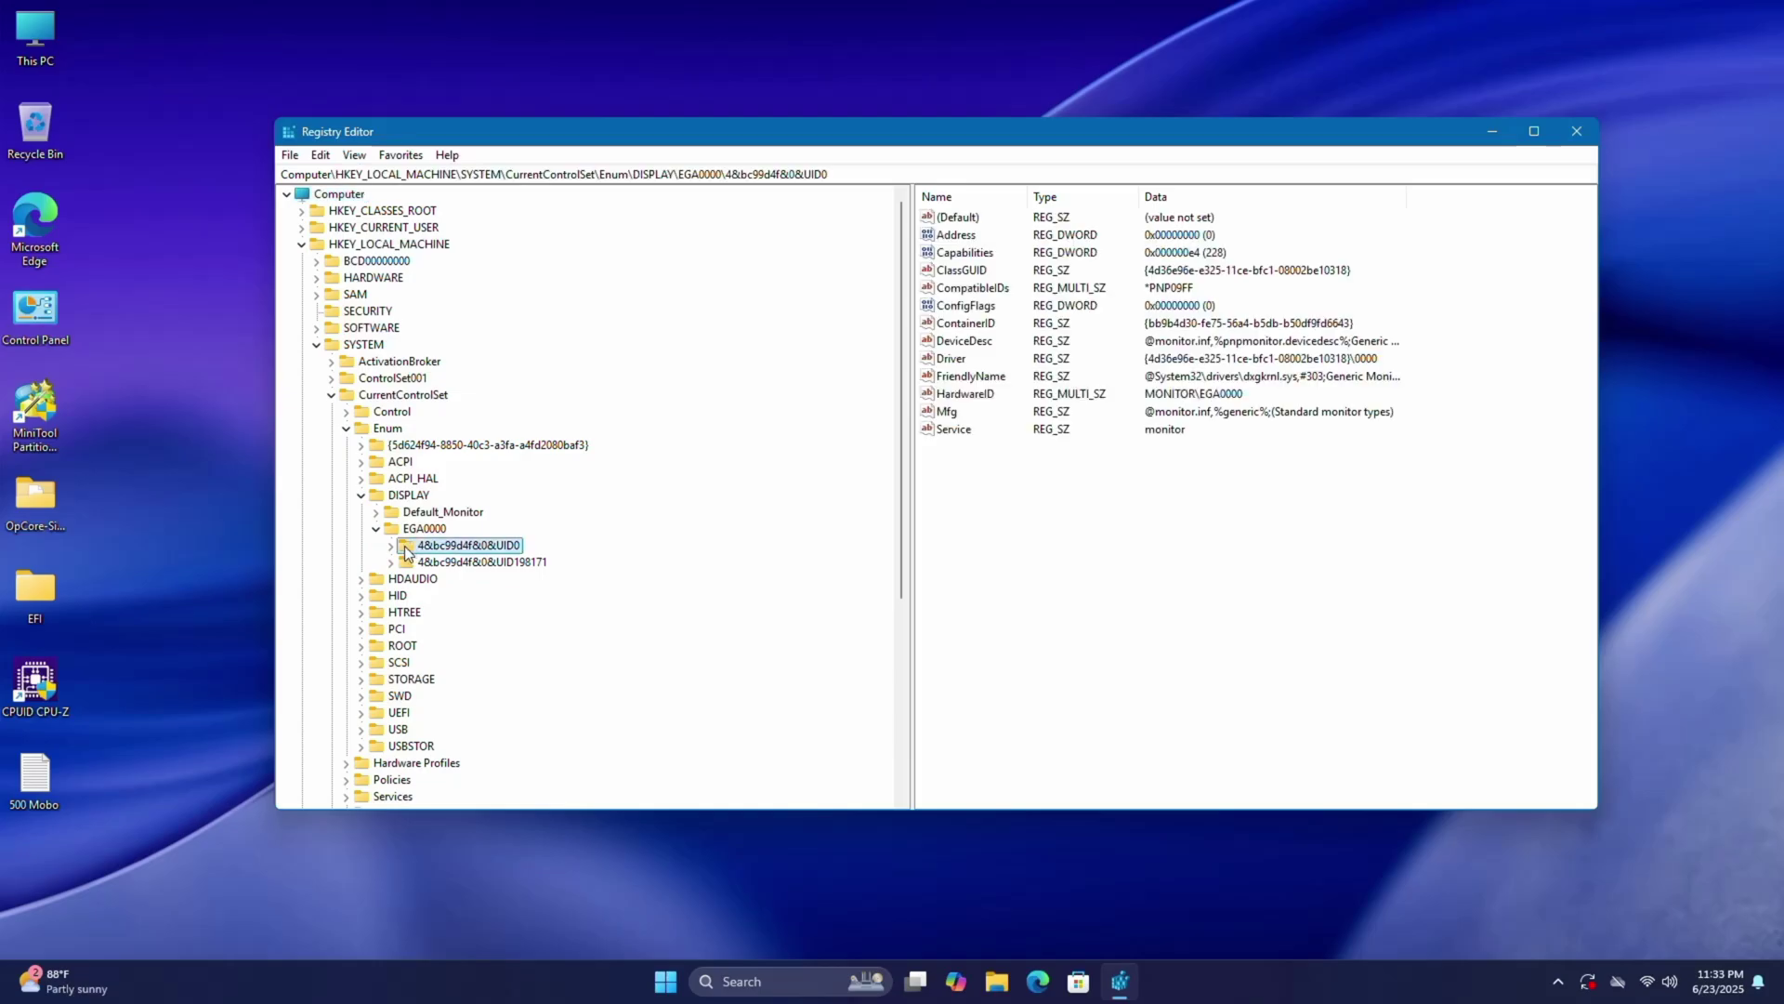
{"action": "left_click", "coordinate": [391, 546]}
{"action": "left_click", "coordinate": [456, 566]}
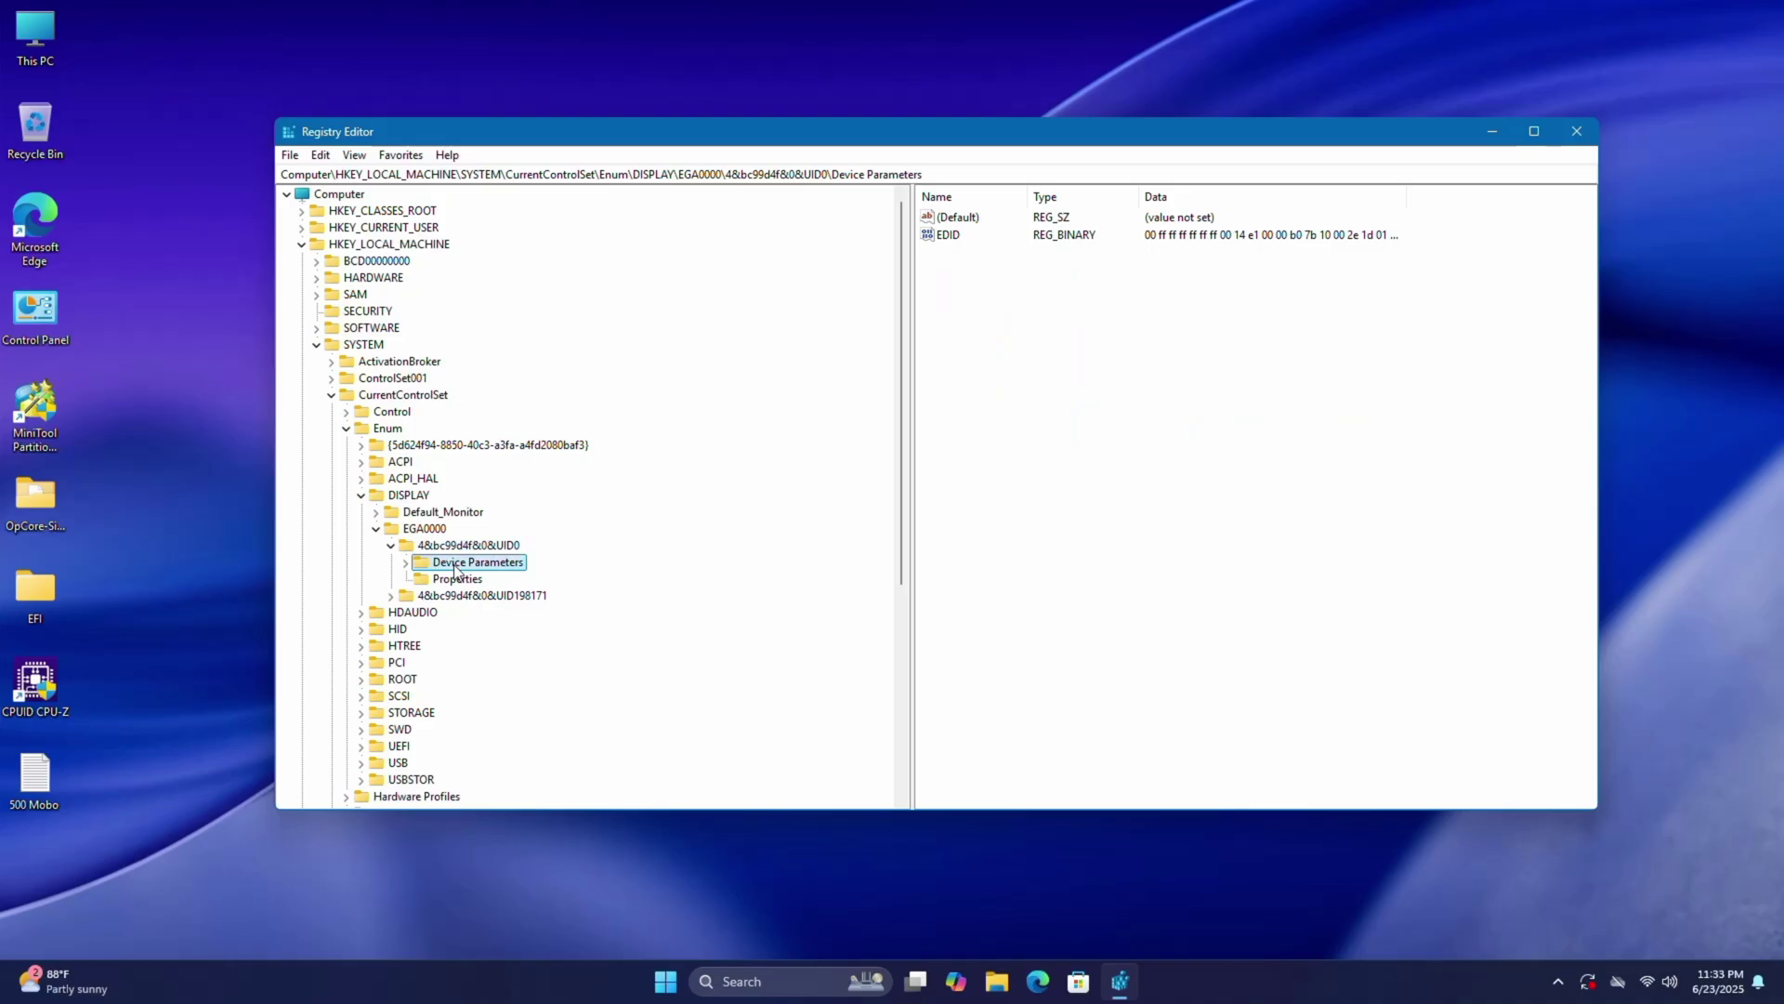
Export the Device Parameters key to the Desktop as 1.reg.
{"action": "right_click", "coordinate": [456, 569]}
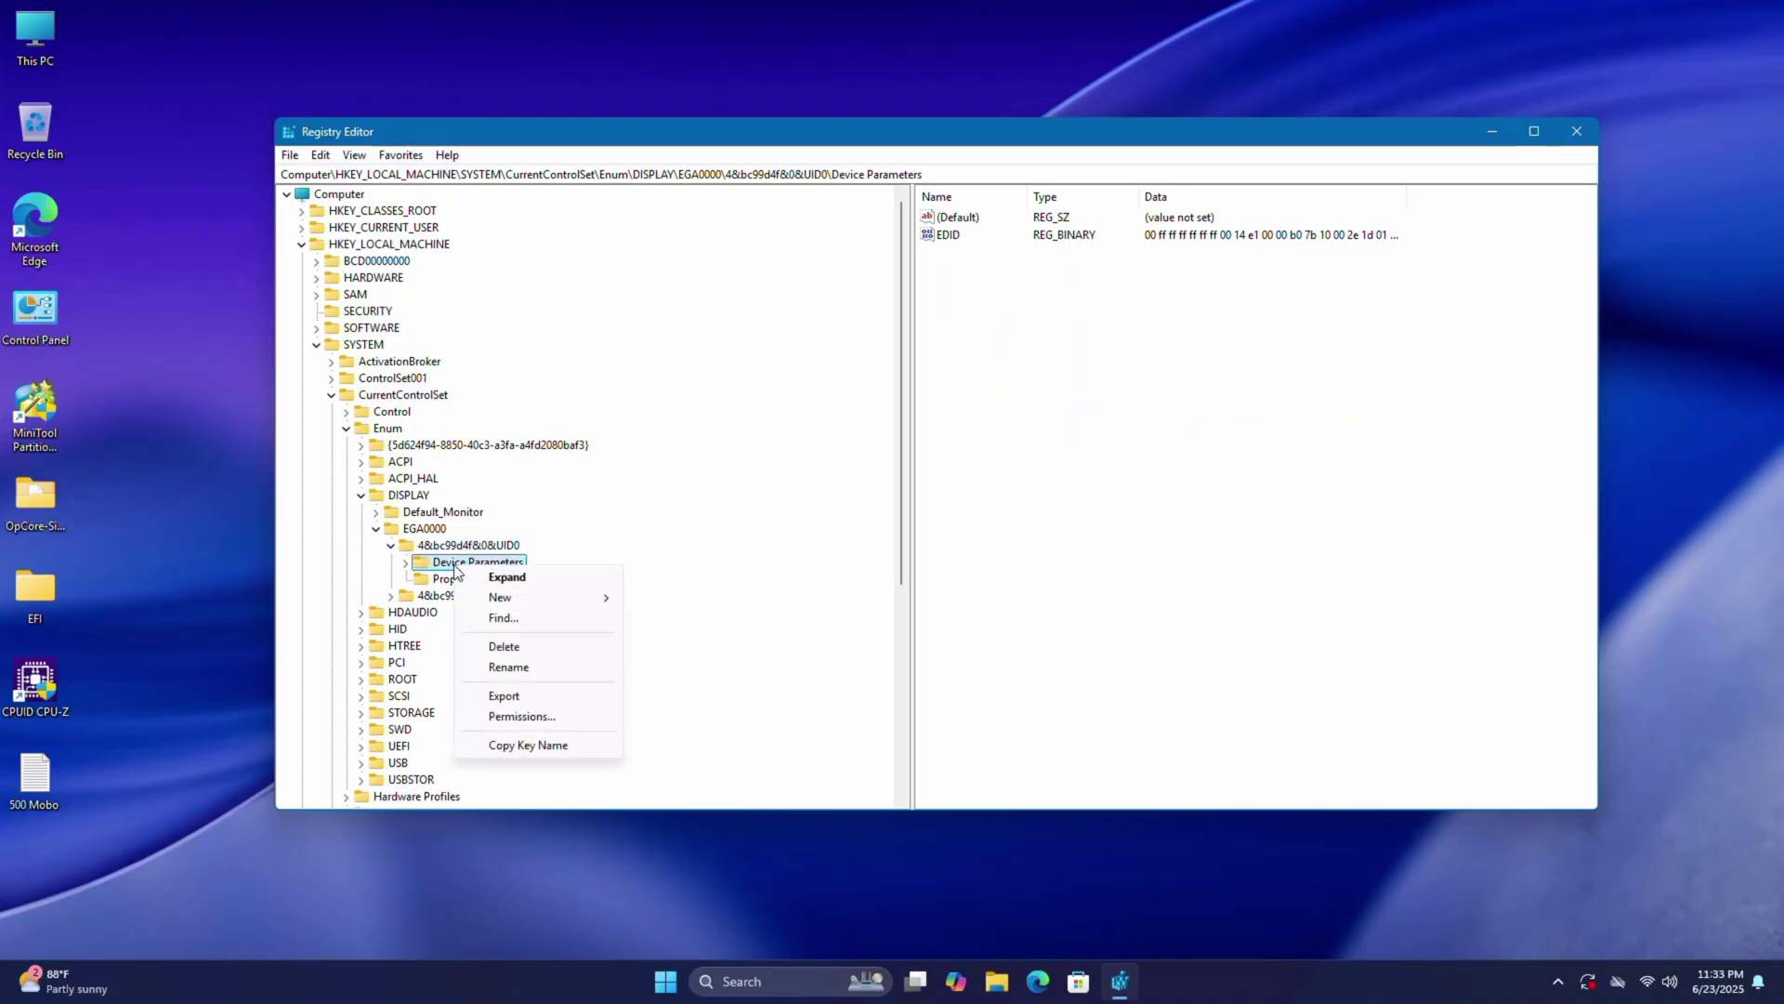
{"action": "left_click", "coordinate": [533, 692]}
{"action": "left_click", "coordinate": [333, 306]}
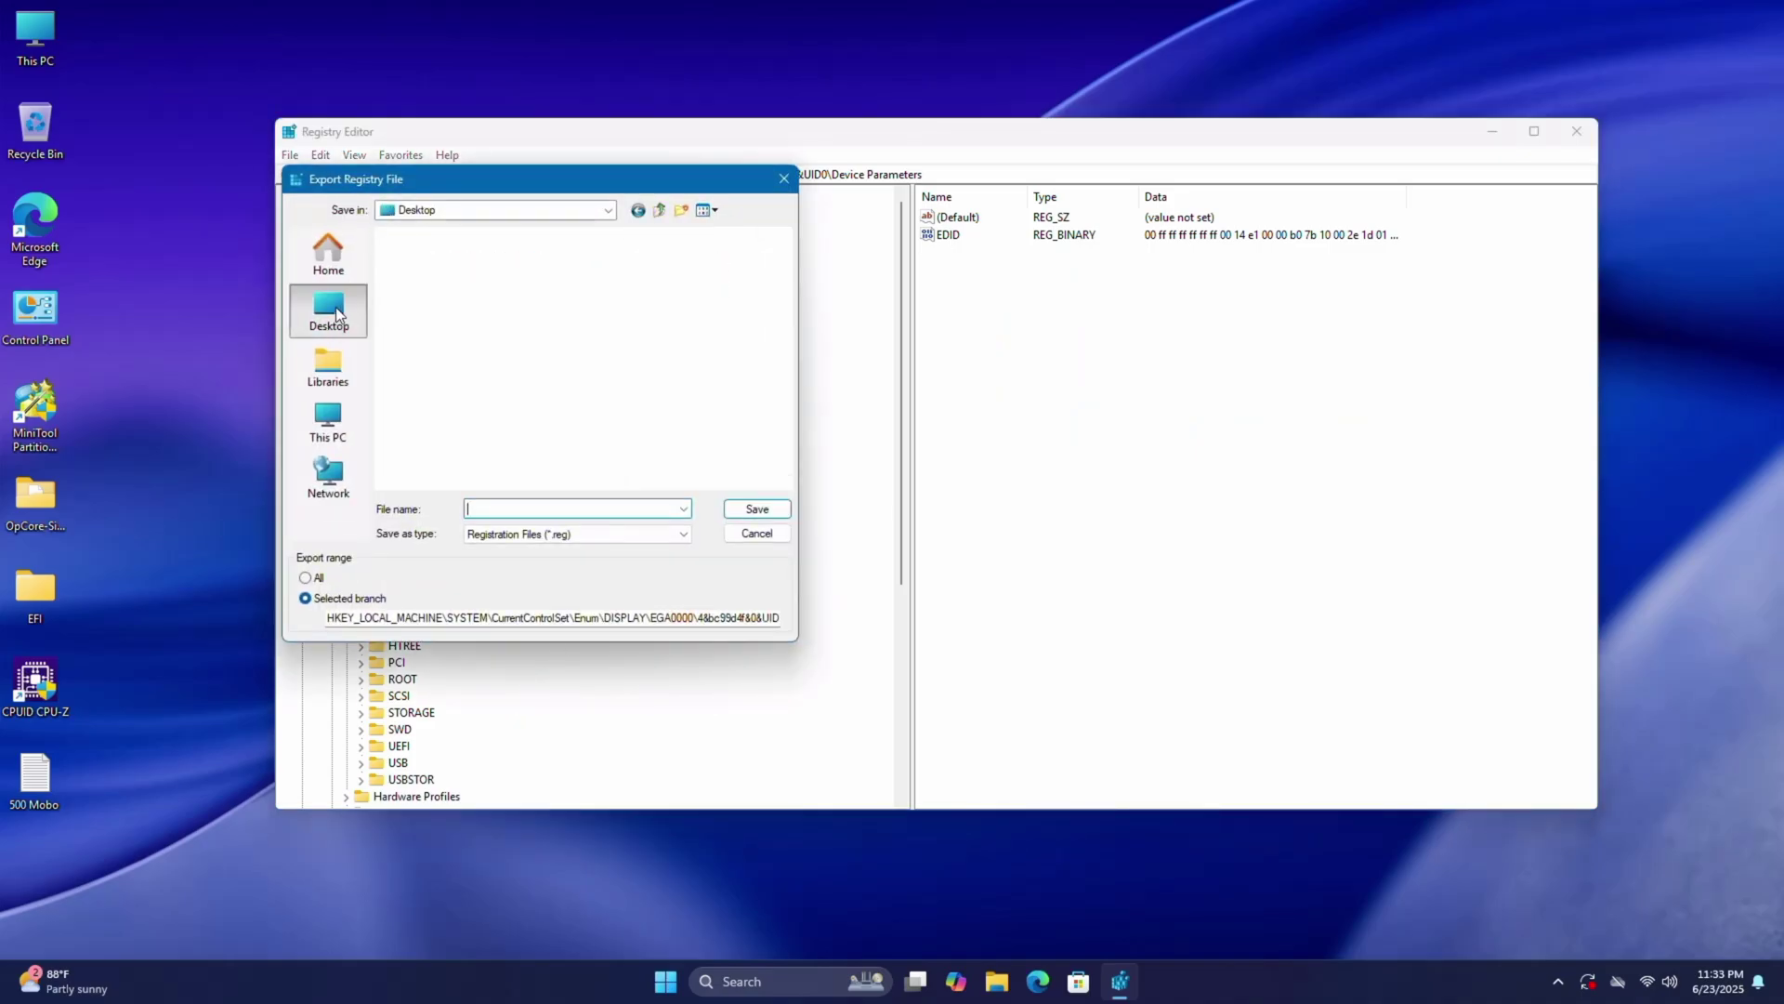
{"action": "left_click", "coordinate": [493, 507]}
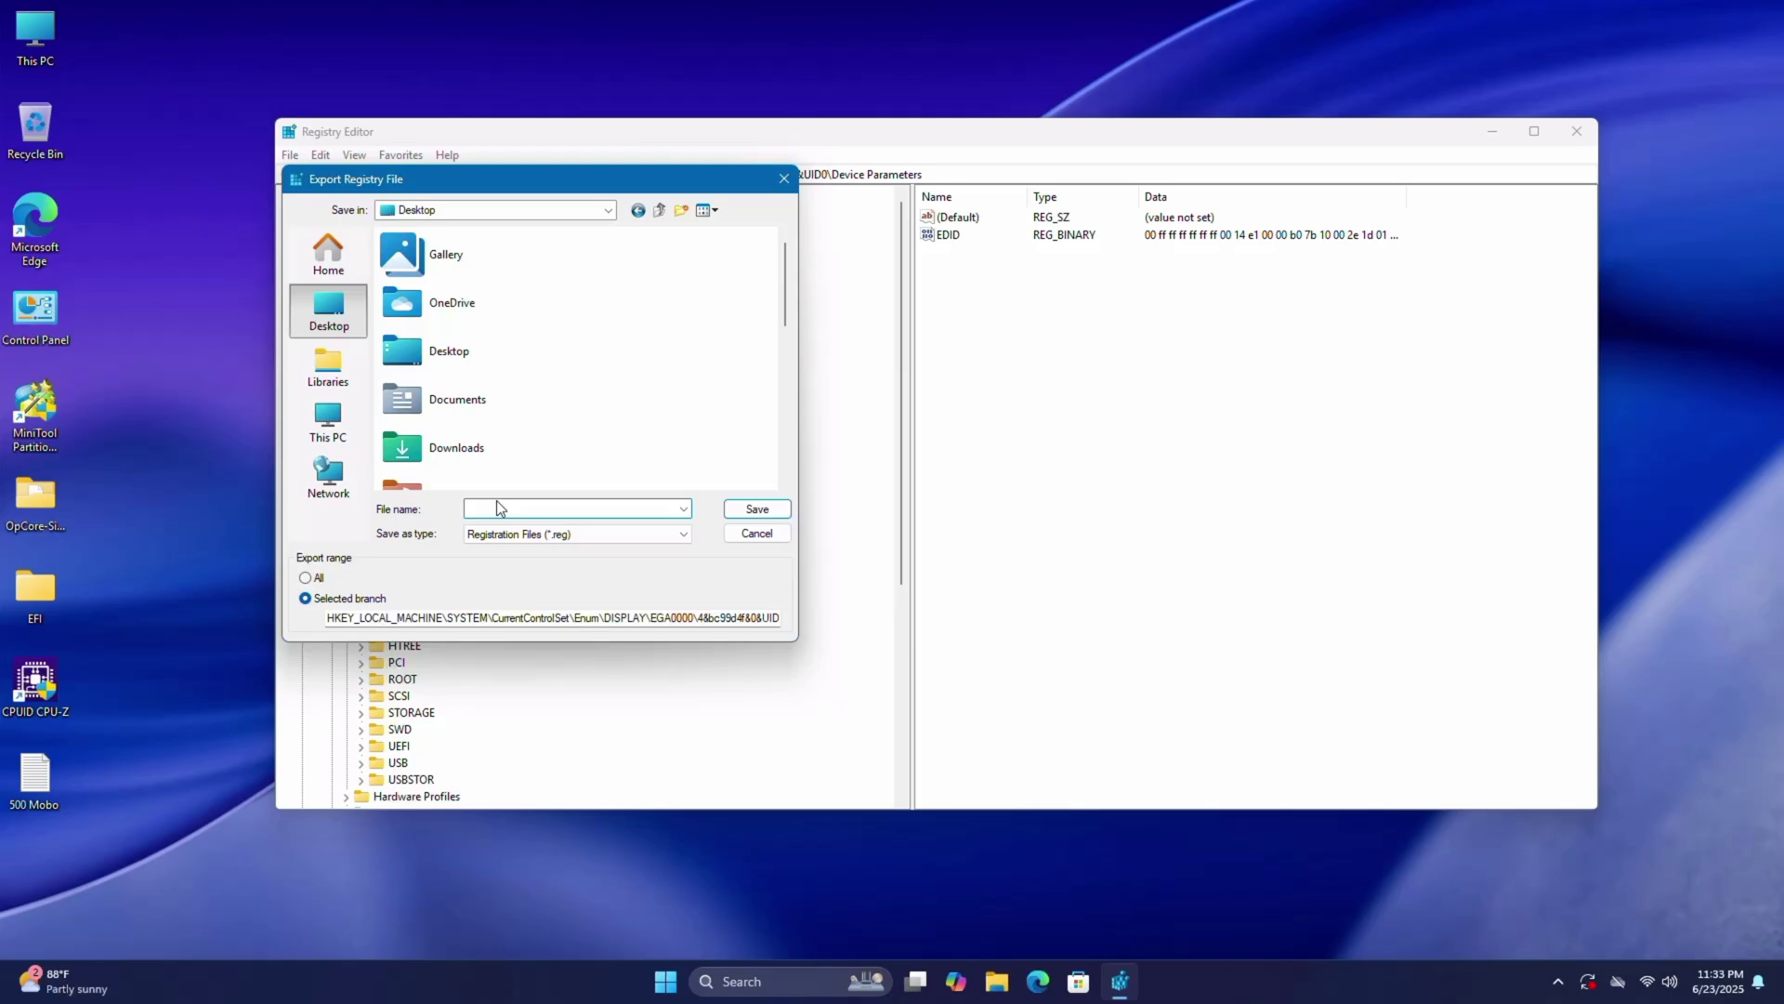
{"action": "type", "text": "1"}
{"action": "left_click", "coordinate": [755, 511]}
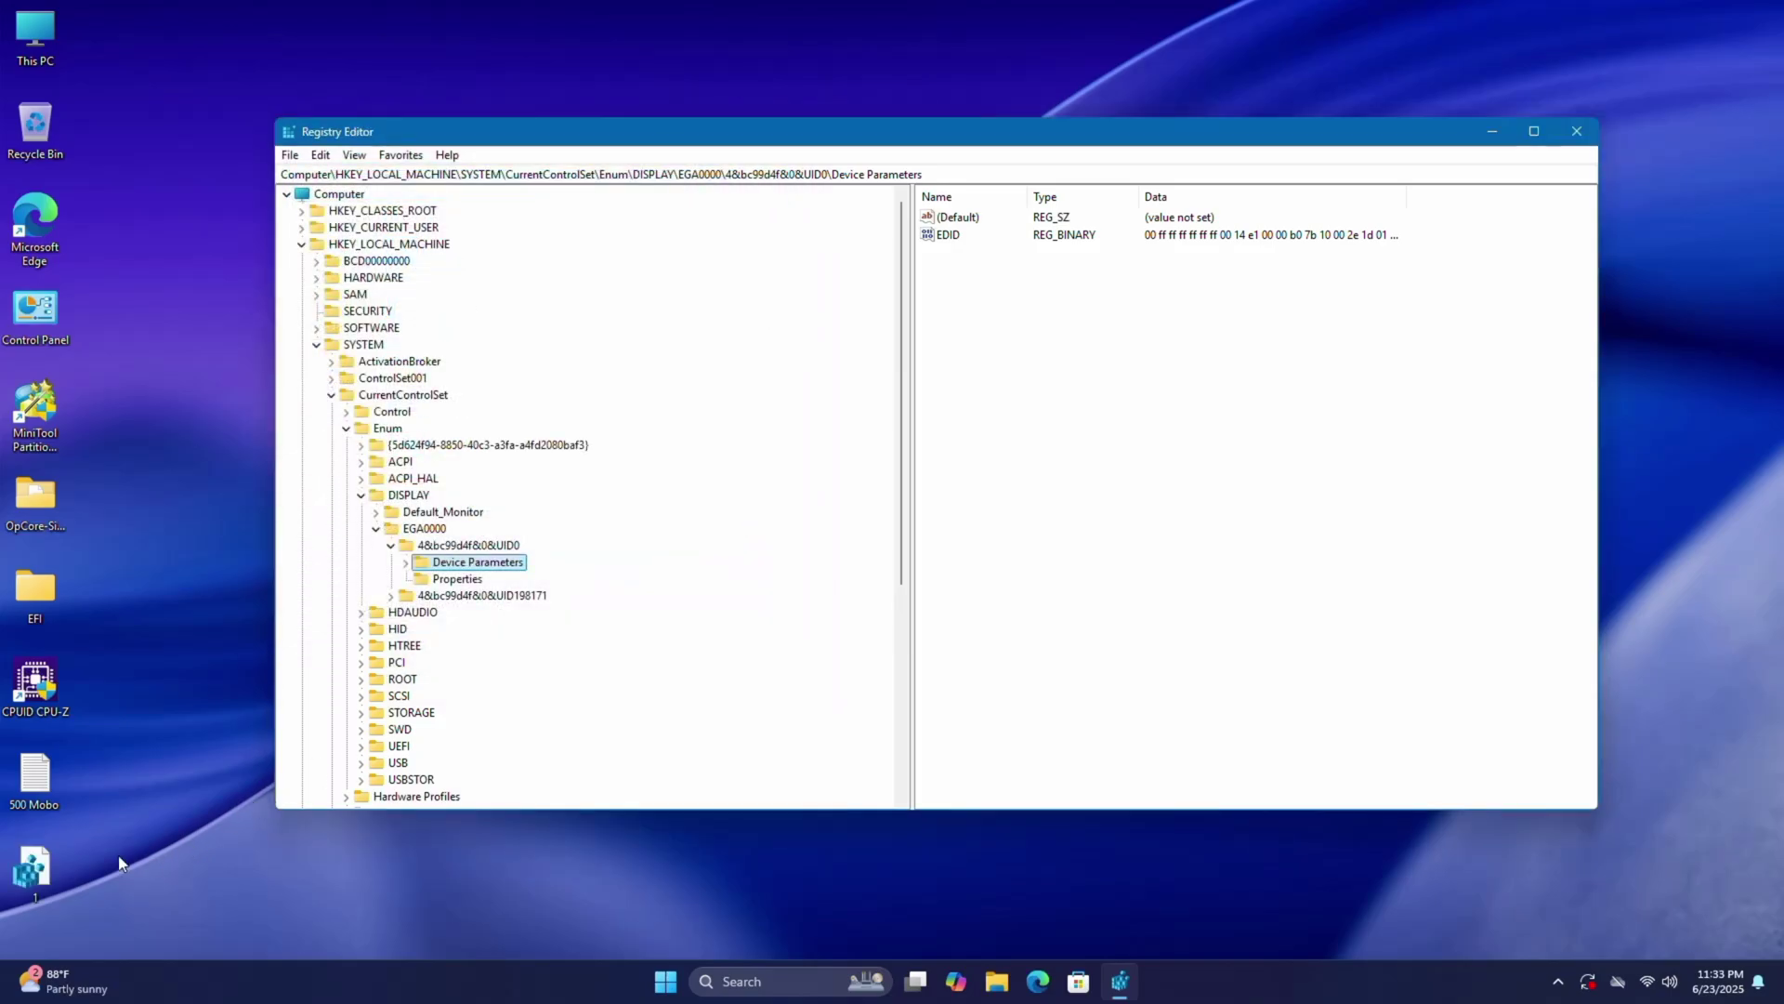
Close Registry Editor and open the exported 1.reg in Notepad.
{"action": "left_click", "coordinate": [1577, 131]}
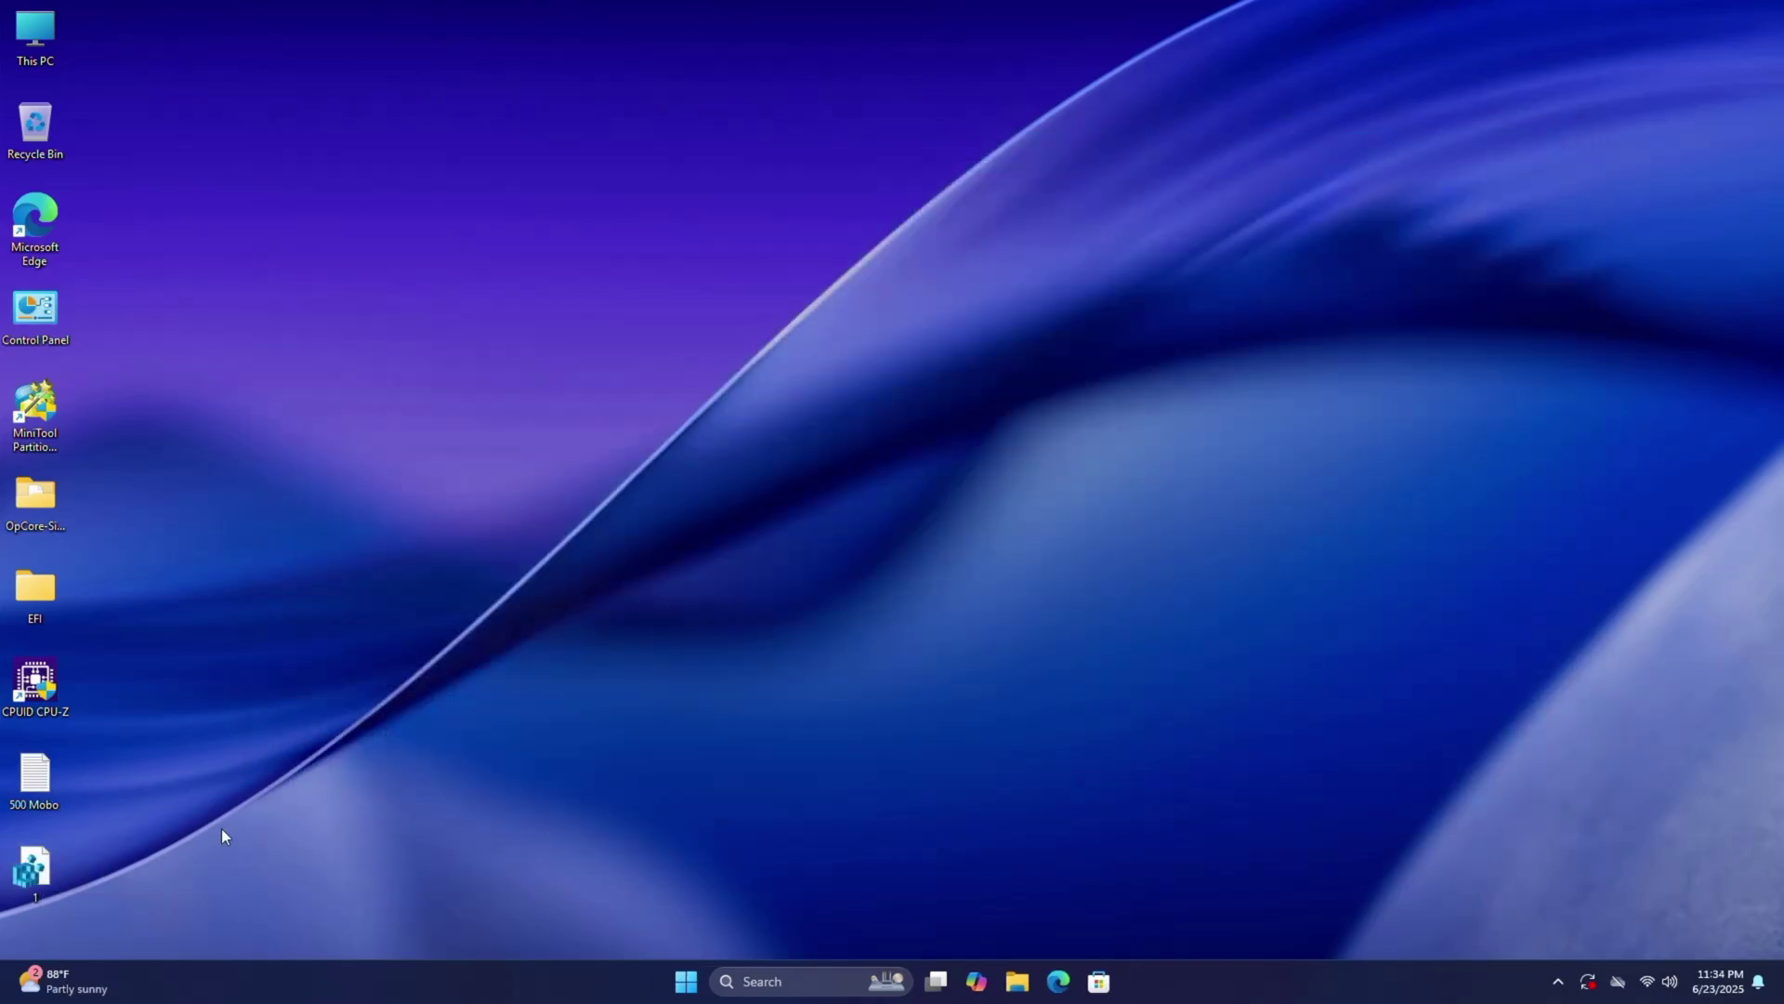
{"action": "right_click", "coordinate": [45, 869]}
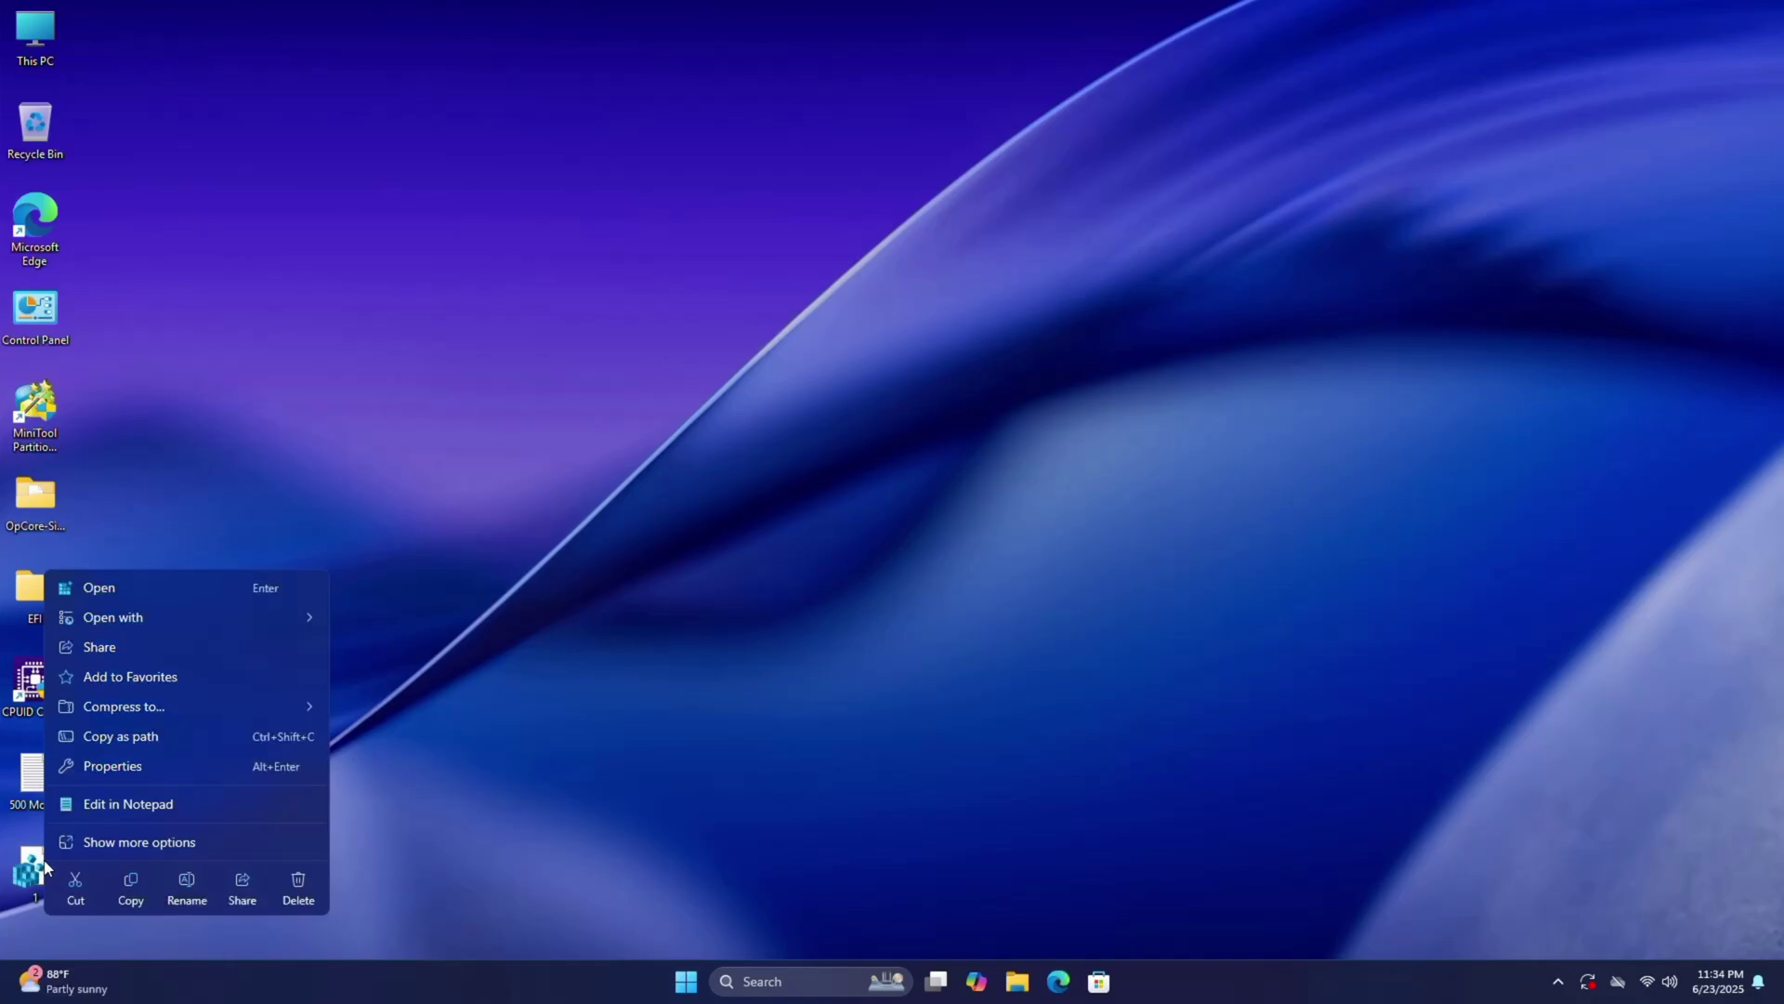
{"action": "left_click", "coordinate": [130, 805]}
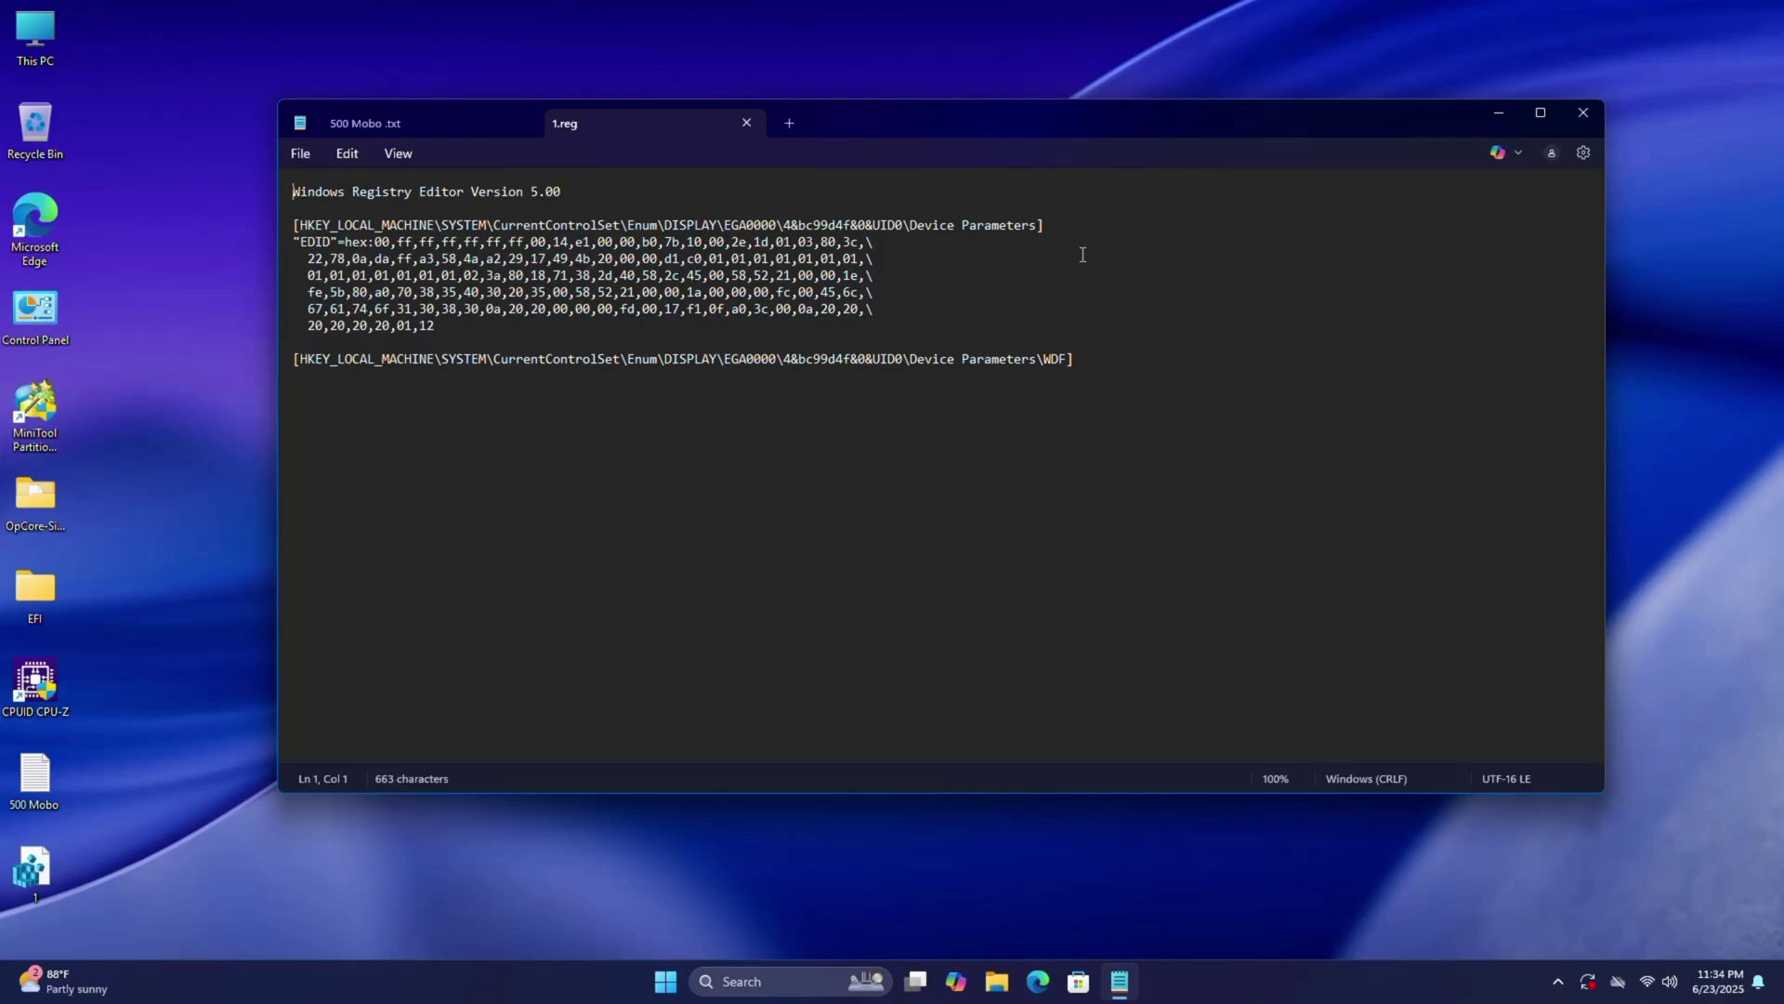
Delete the registry header, key path and EDID prefix, then select the remaining hex lines.
{"action": "left_click_drag", "start_coordinate": [374, 243], "coordinate": [286, 184]}
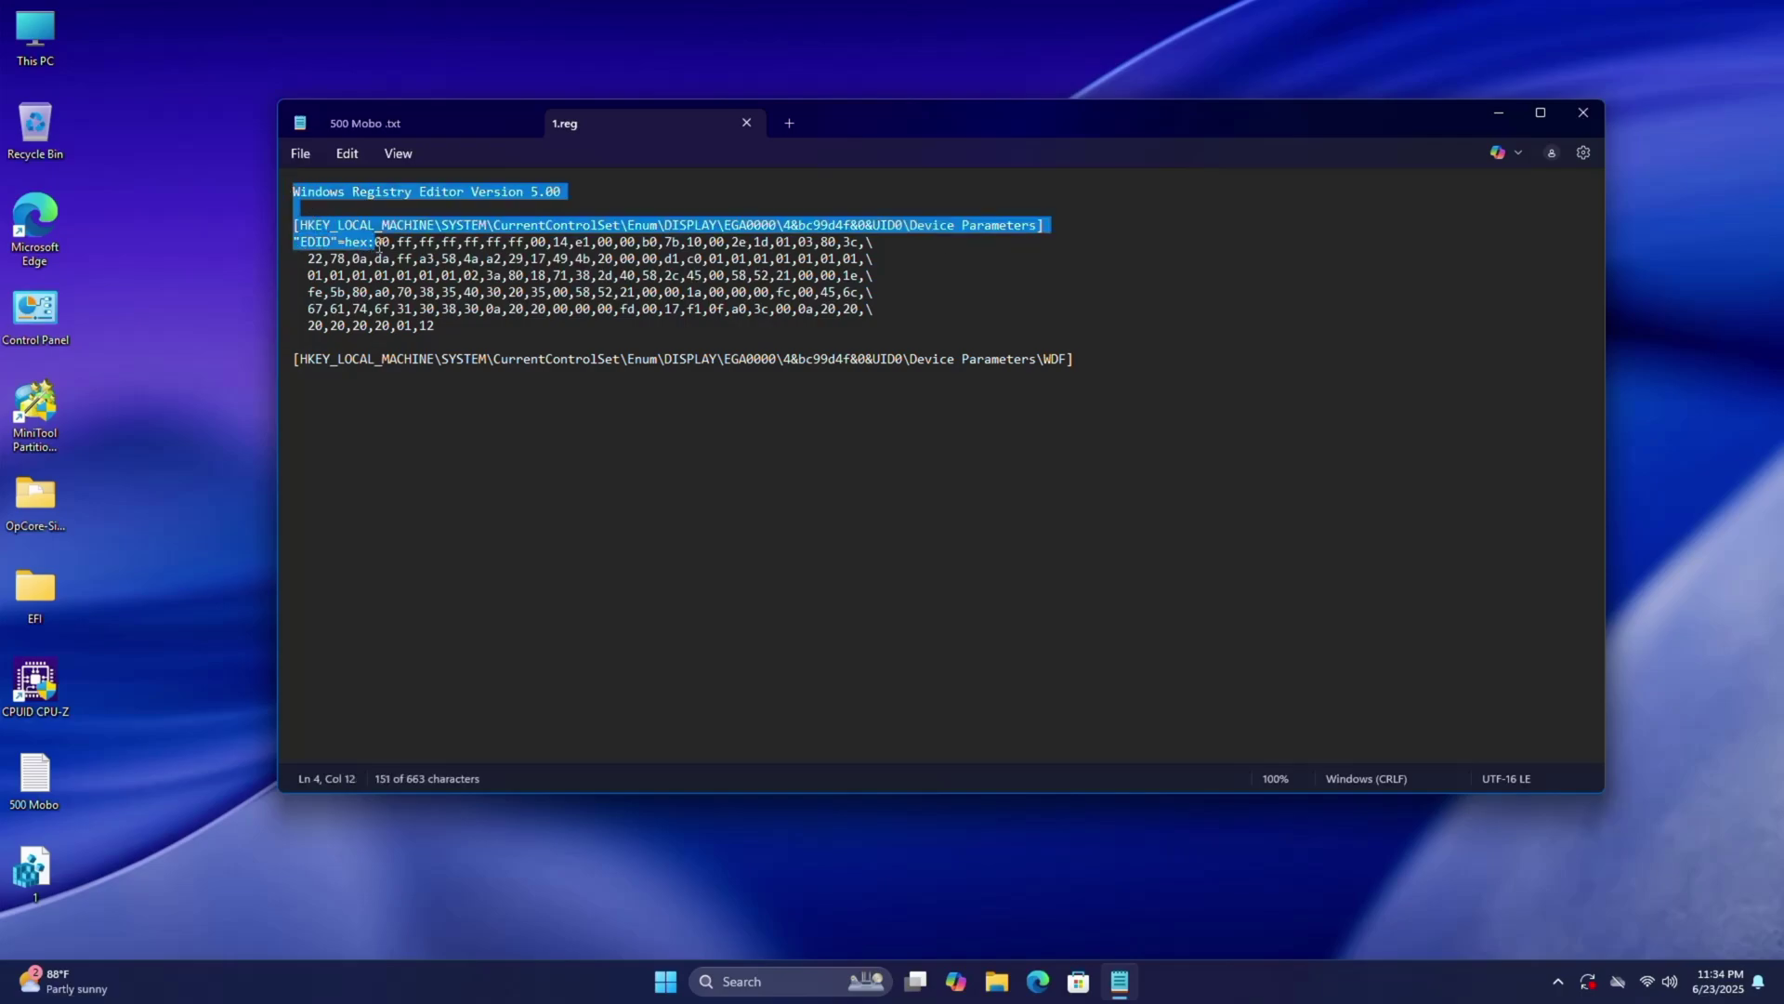
{"action": "right_click", "coordinate": [354, 257]}
{"action": "left_click", "coordinate": [398, 407]}
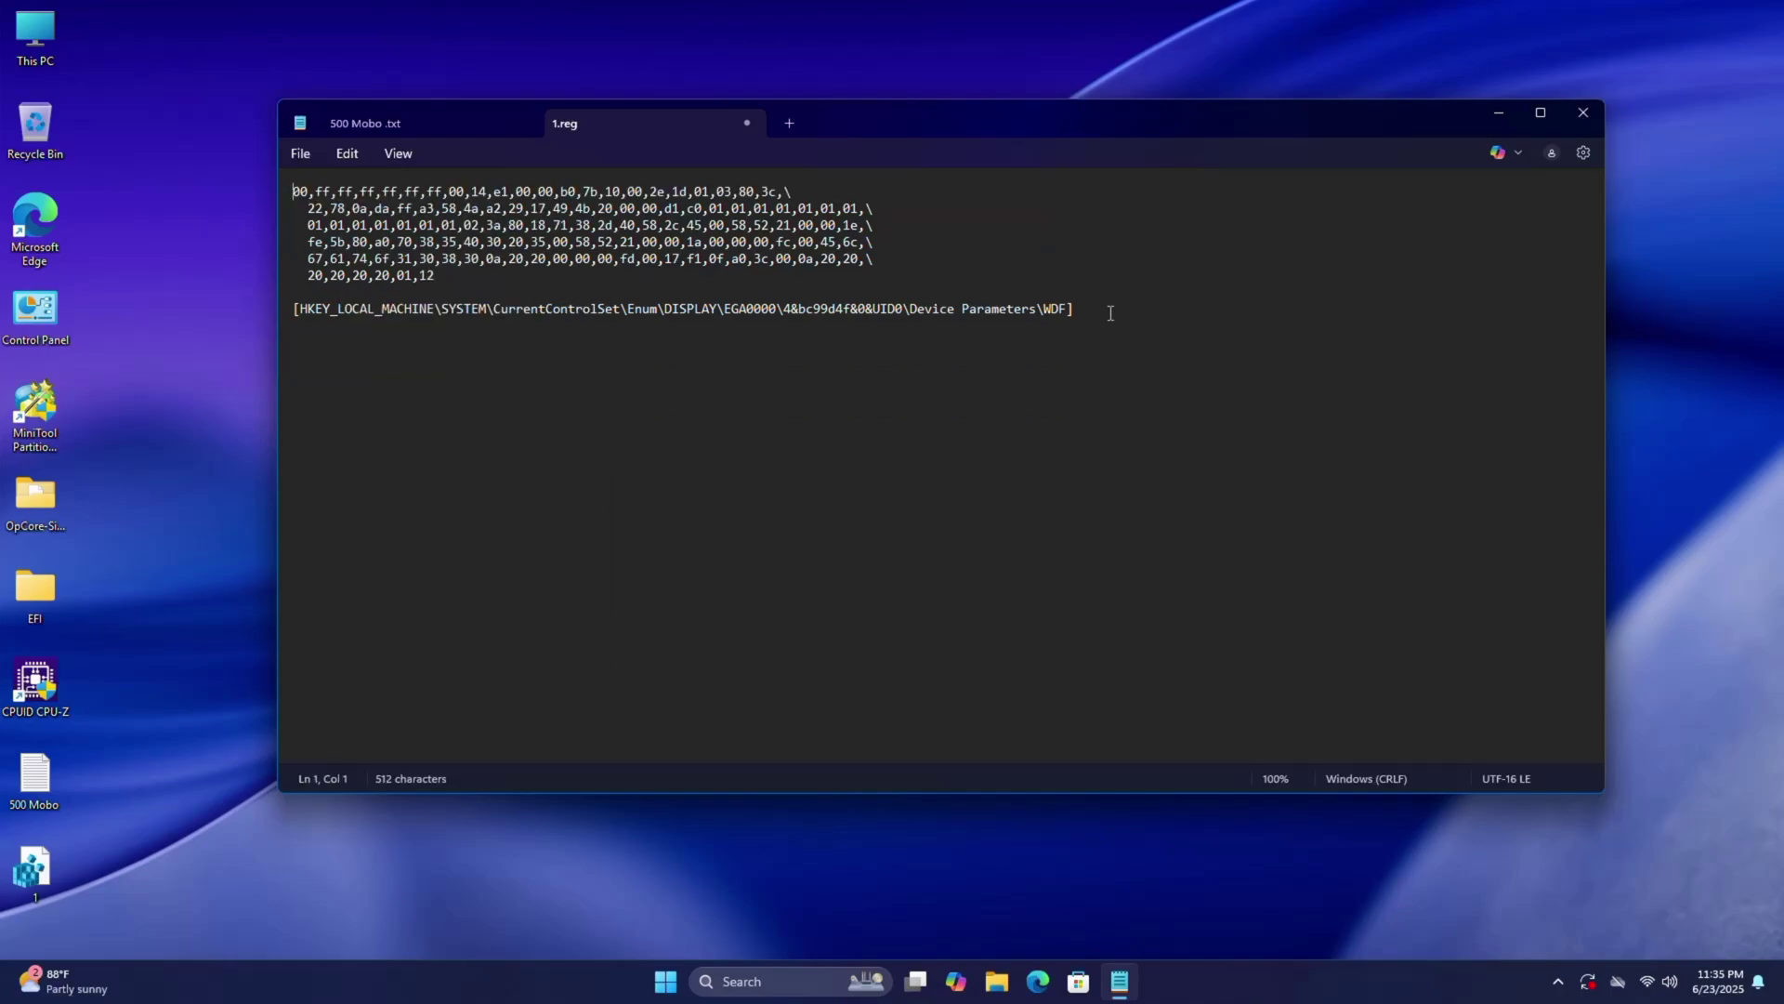
{"action": "left_click_drag", "start_coordinate": [1110, 313], "coordinate": [292, 310]}
{"action": "key", "text": "BackSpace"}
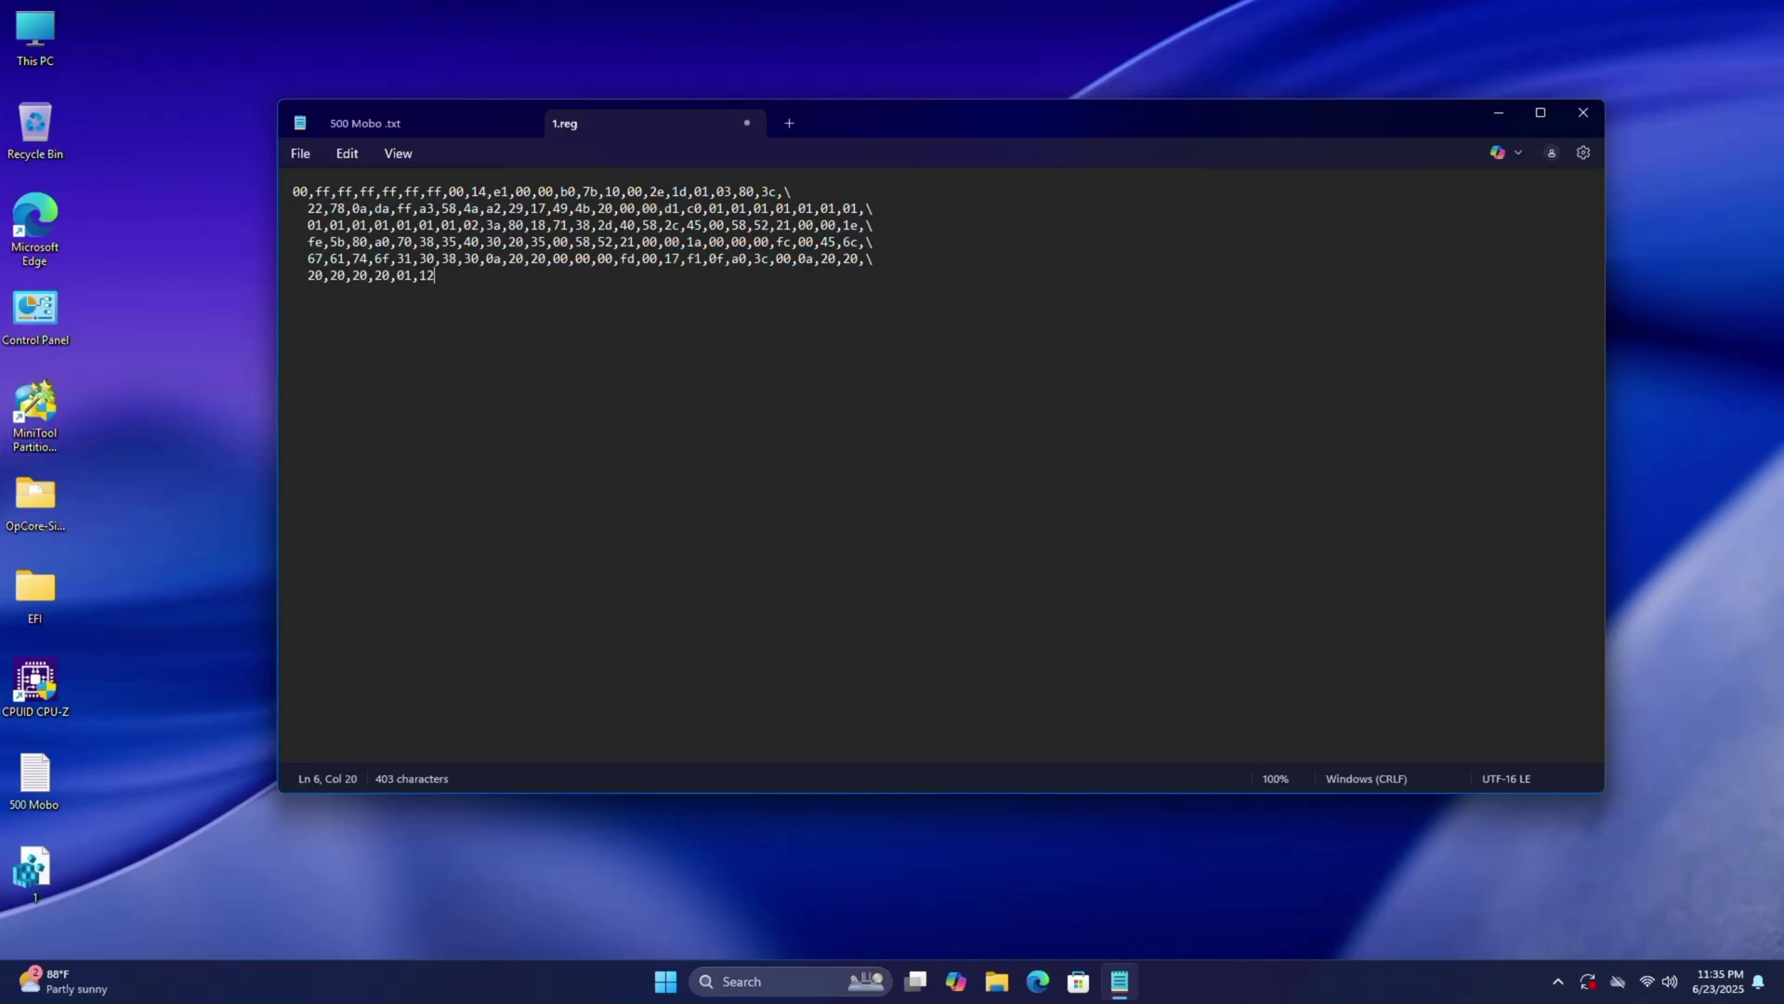
{"action": "left_click_drag", "start_coordinate": [385, 406], "coordinate": [286, 171]}
{"action": "left_click", "coordinate": [362, 395]}
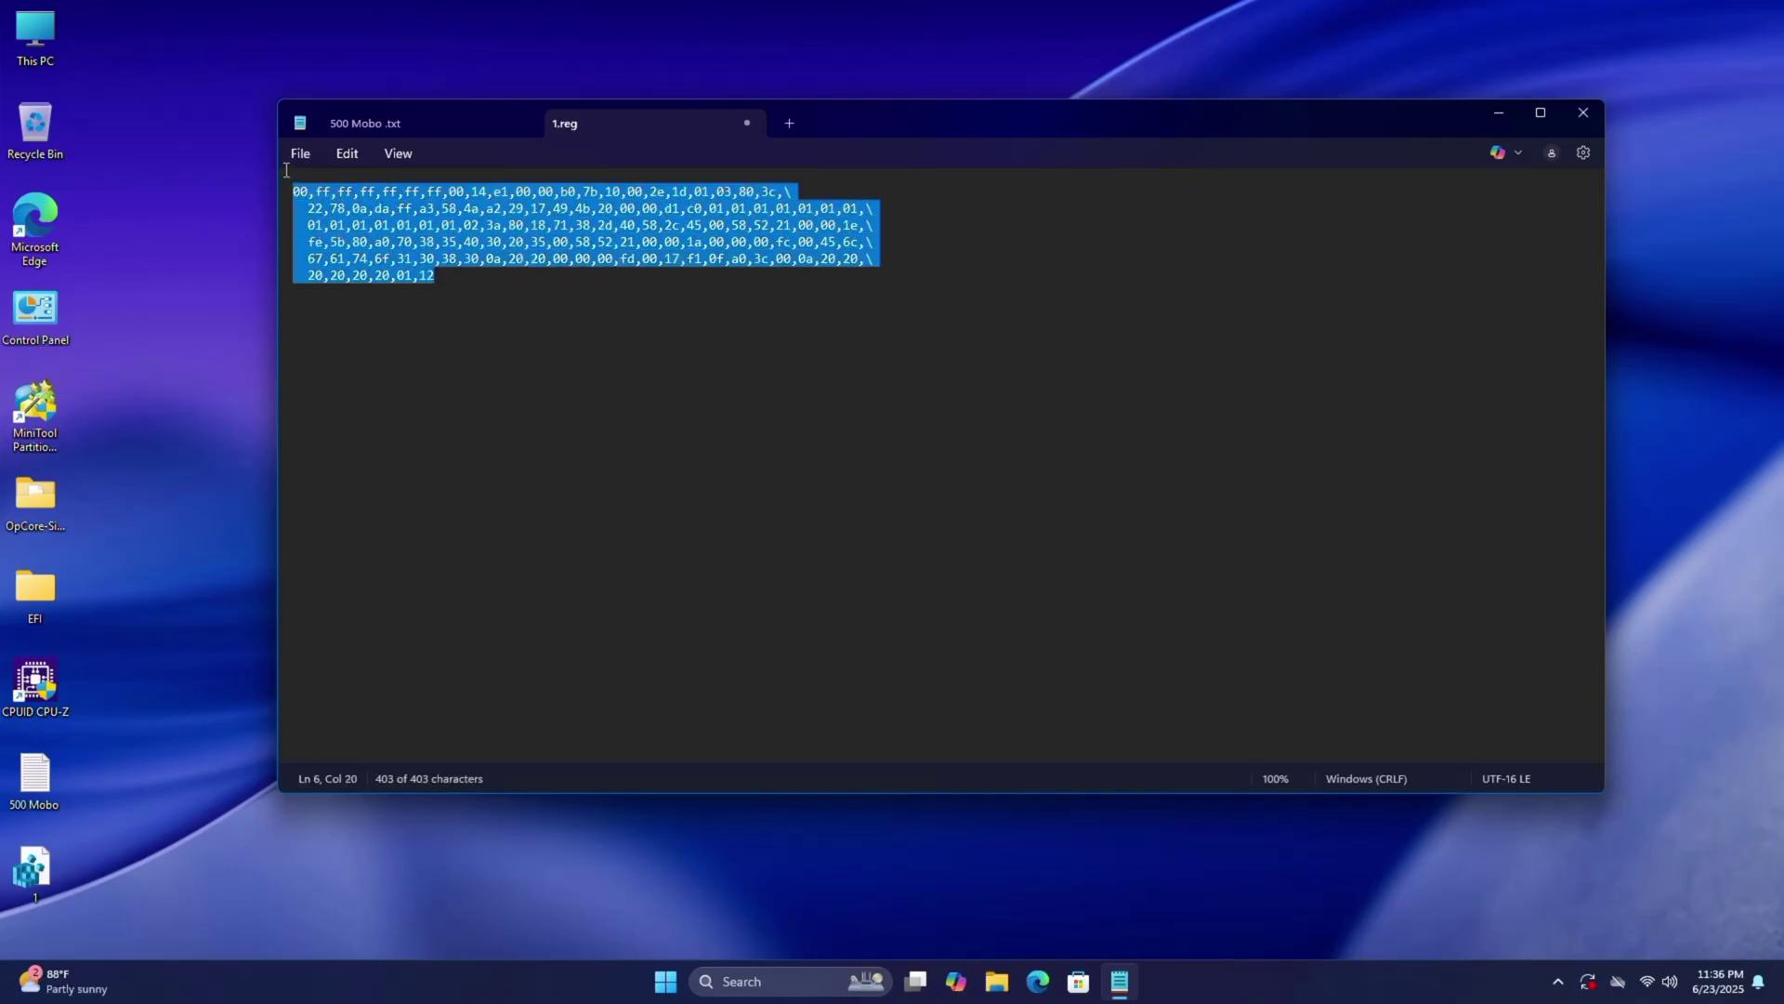
{"action": "left_click", "coordinate": [346, 154]}
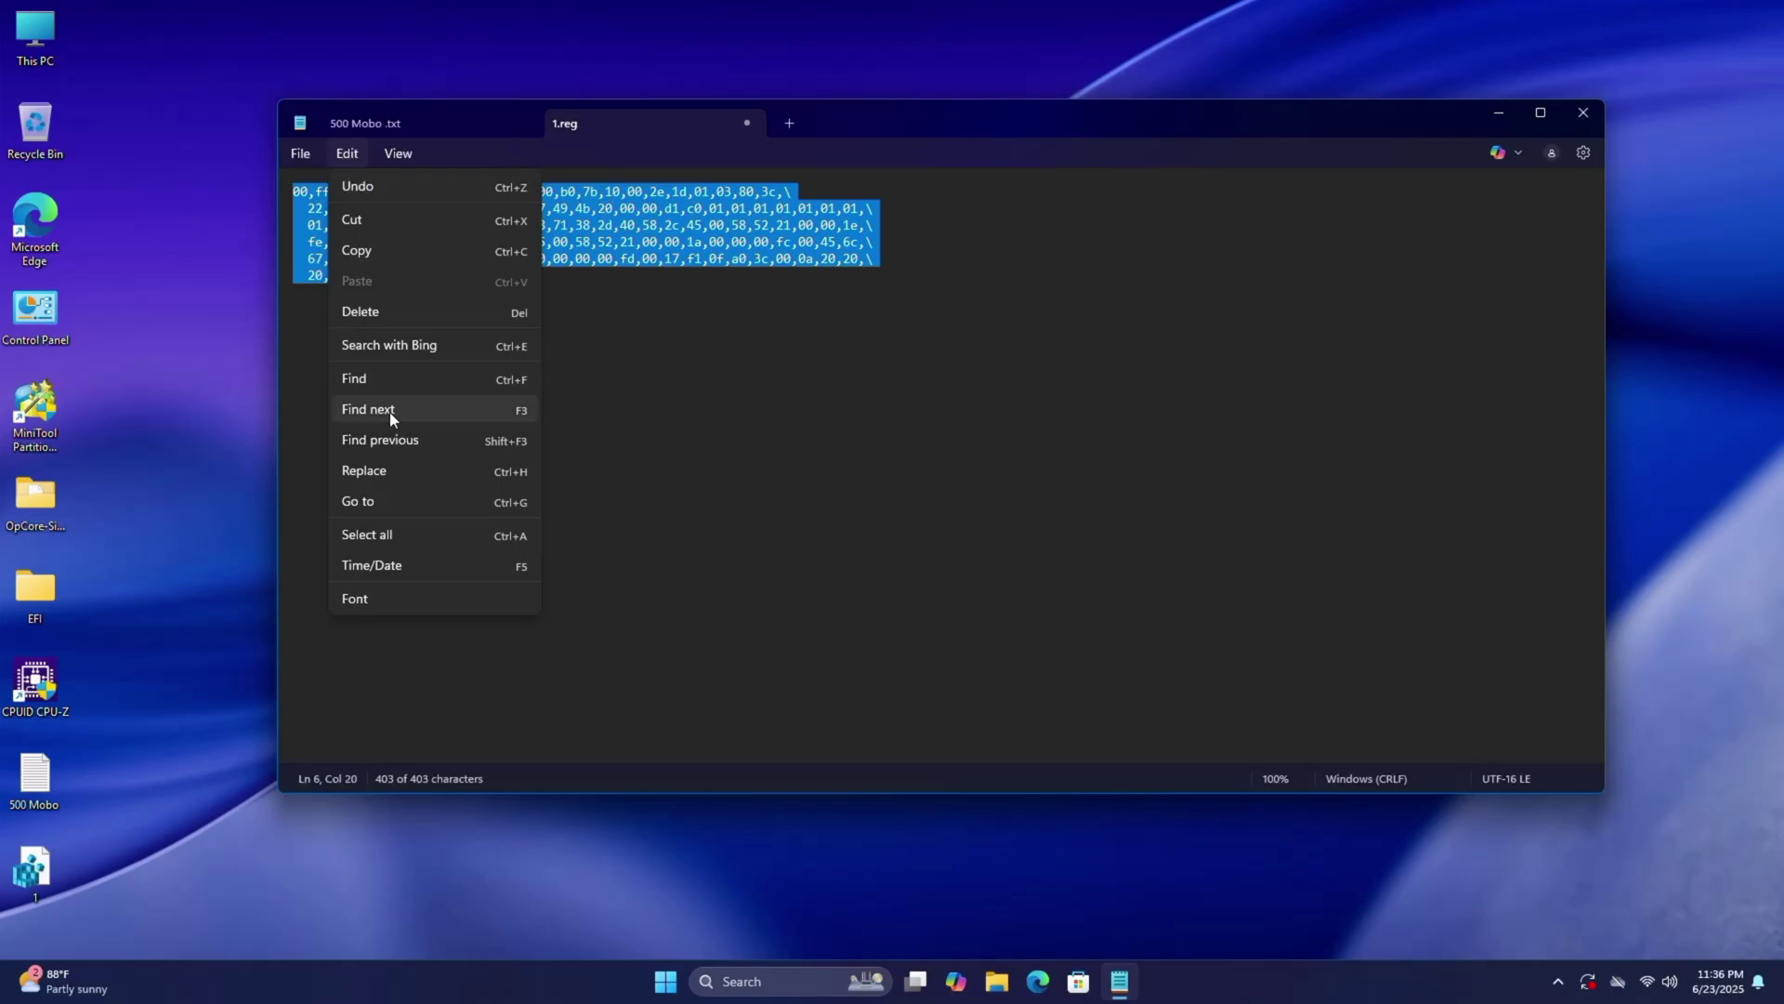
Replace all commas, backslashes and spaces in the hex data with nothing.
{"action": "left_click", "coordinate": [363, 470]}
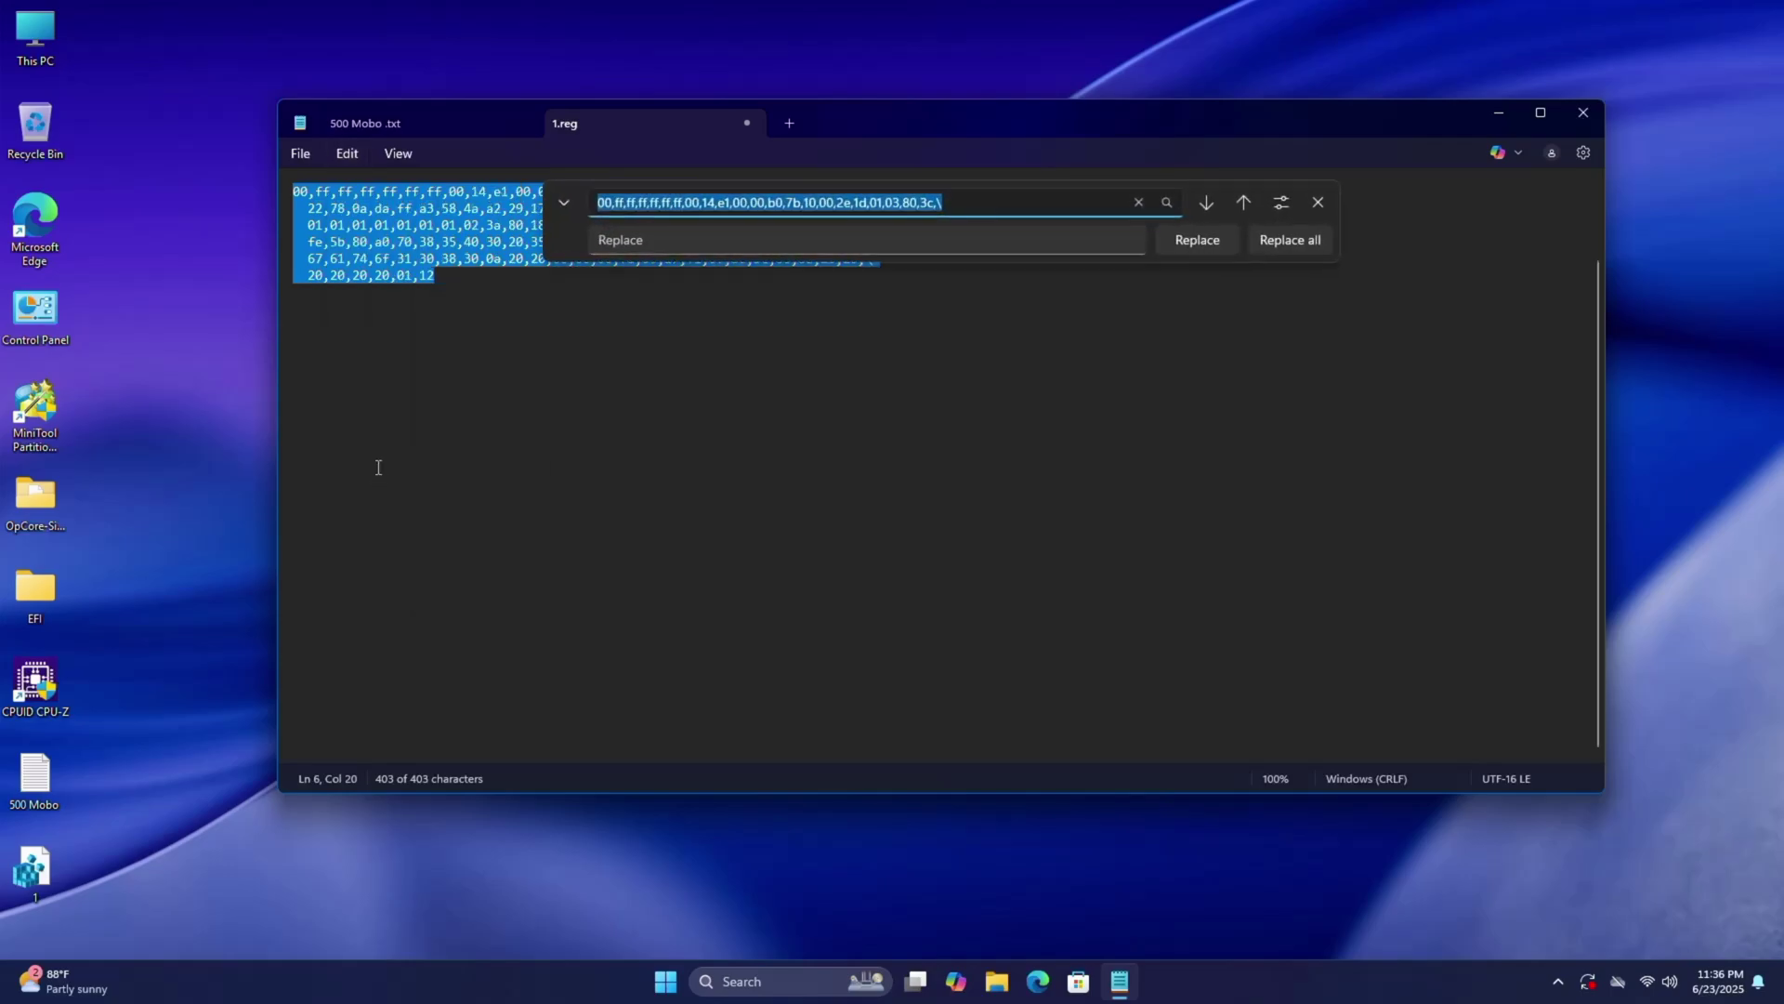
{"action": "key", "text": "BackSpace"}
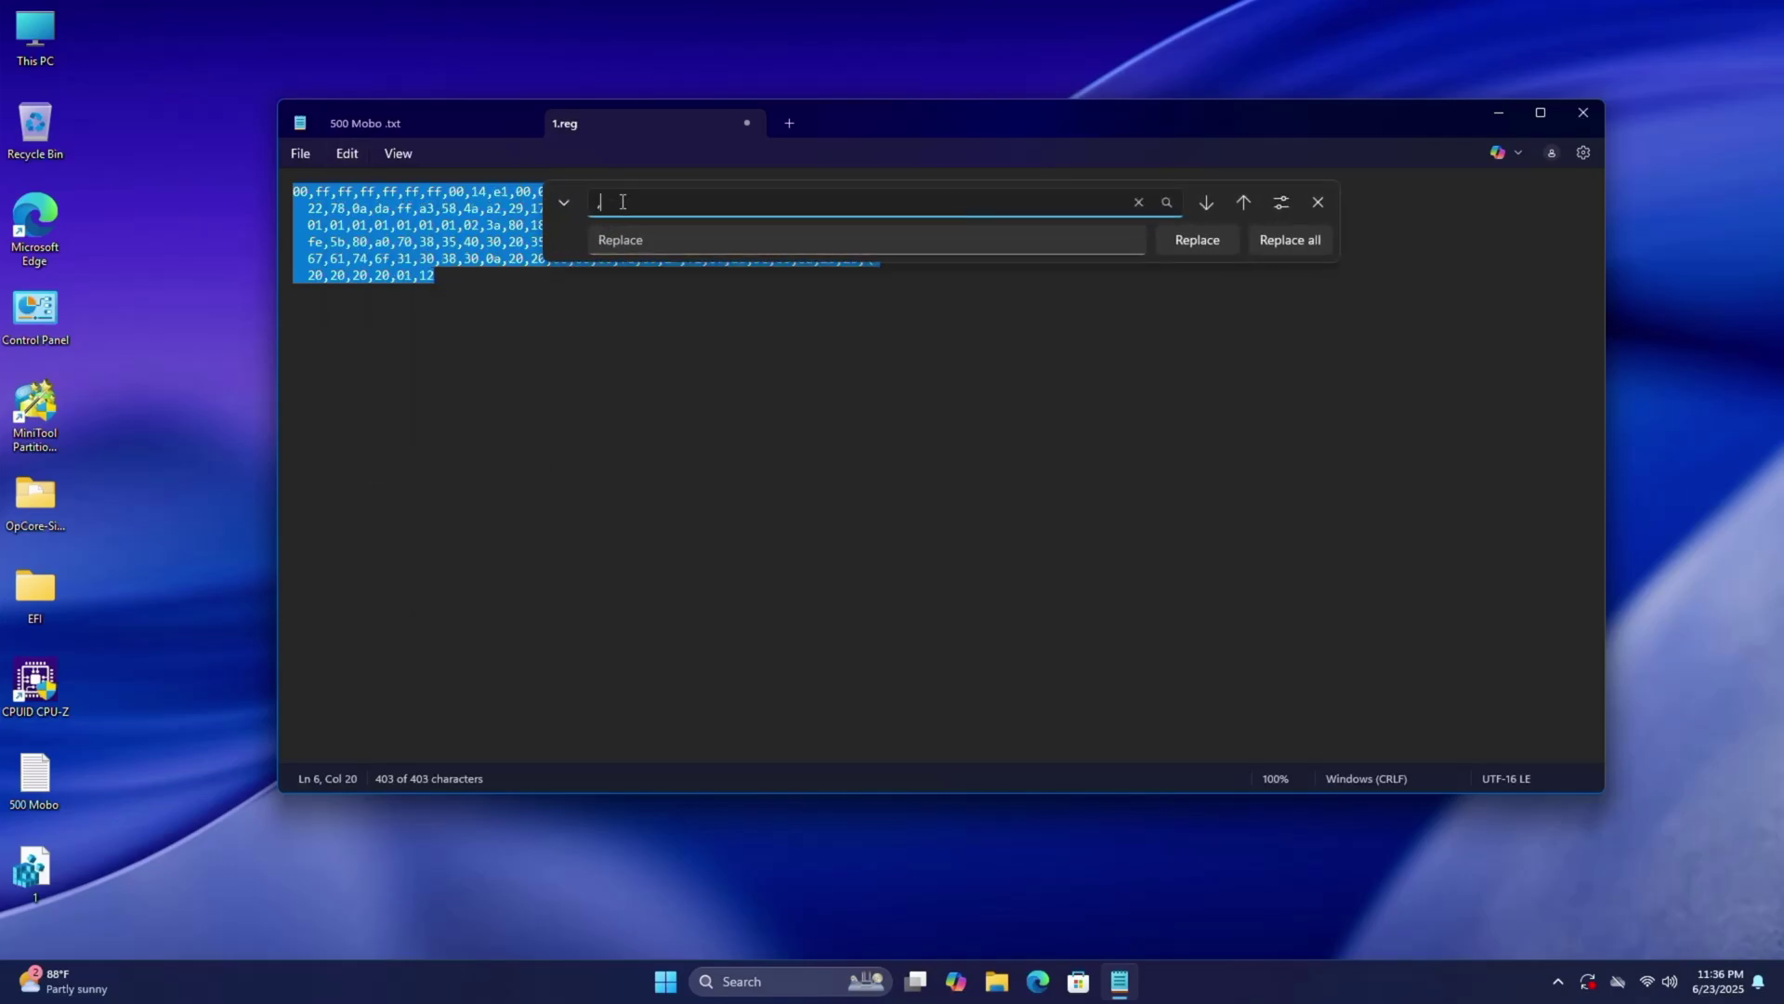
{"action": "left_click", "coordinate": [662, 240]}
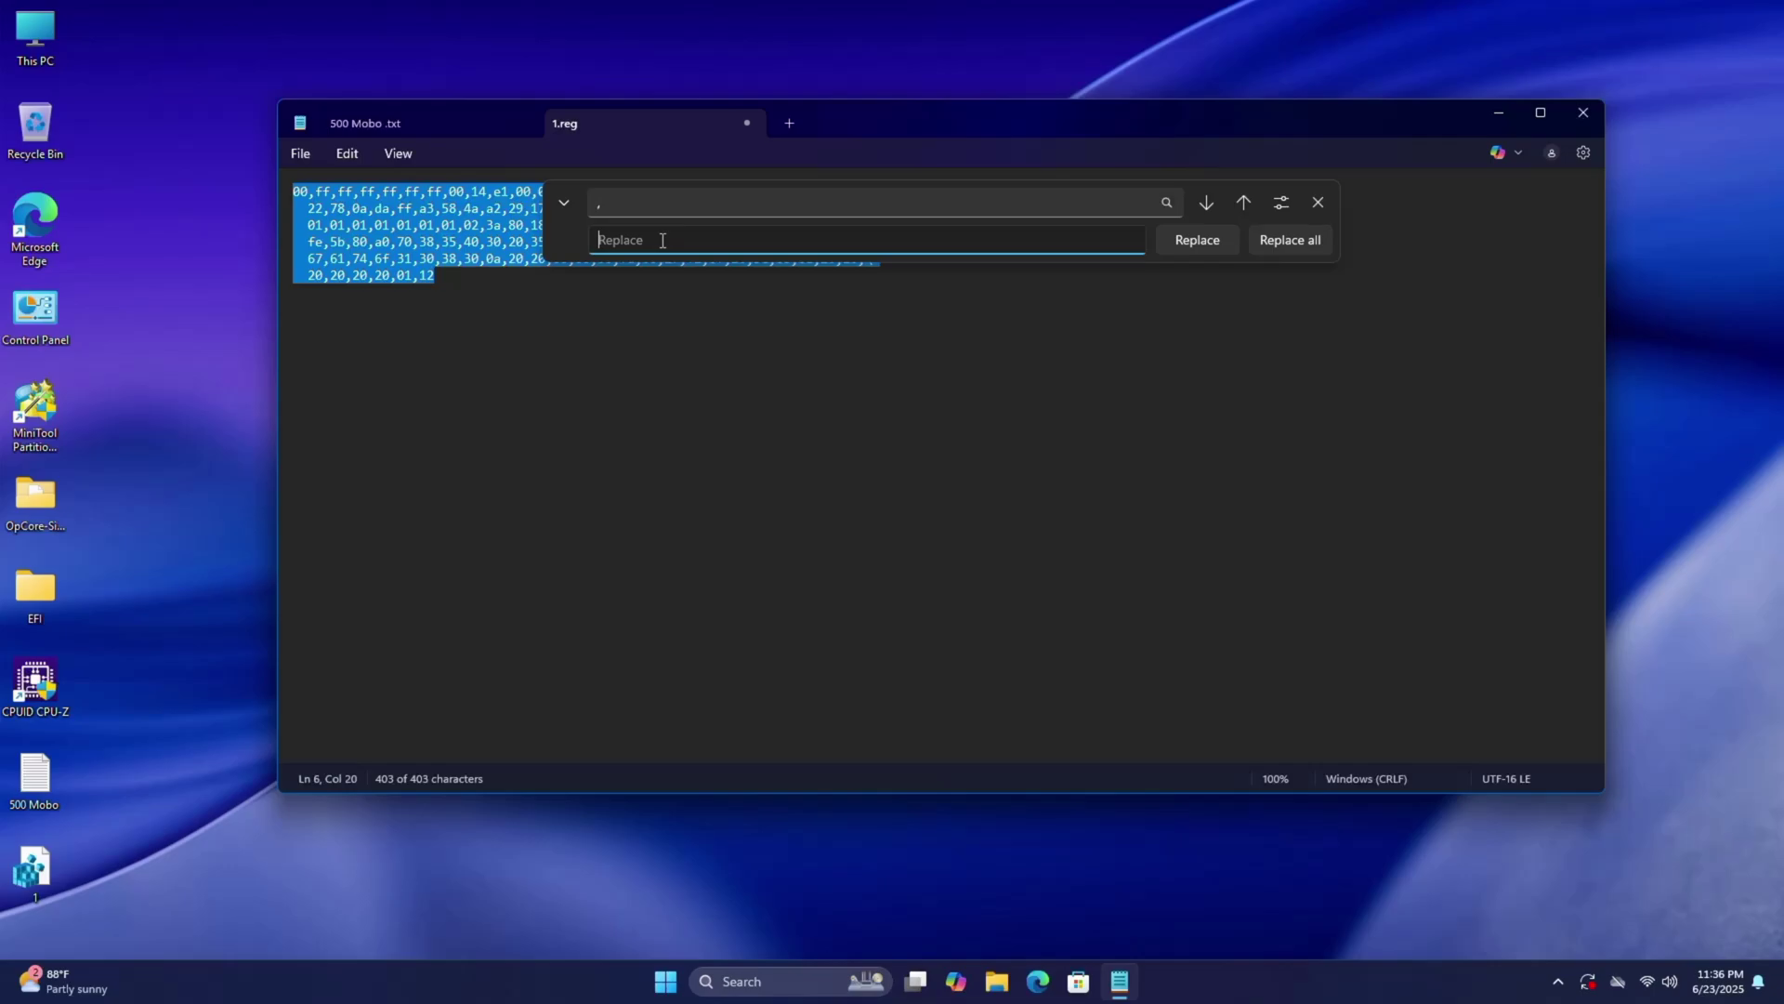
{"action": "left_click", "coordinate": [1282, 243]}
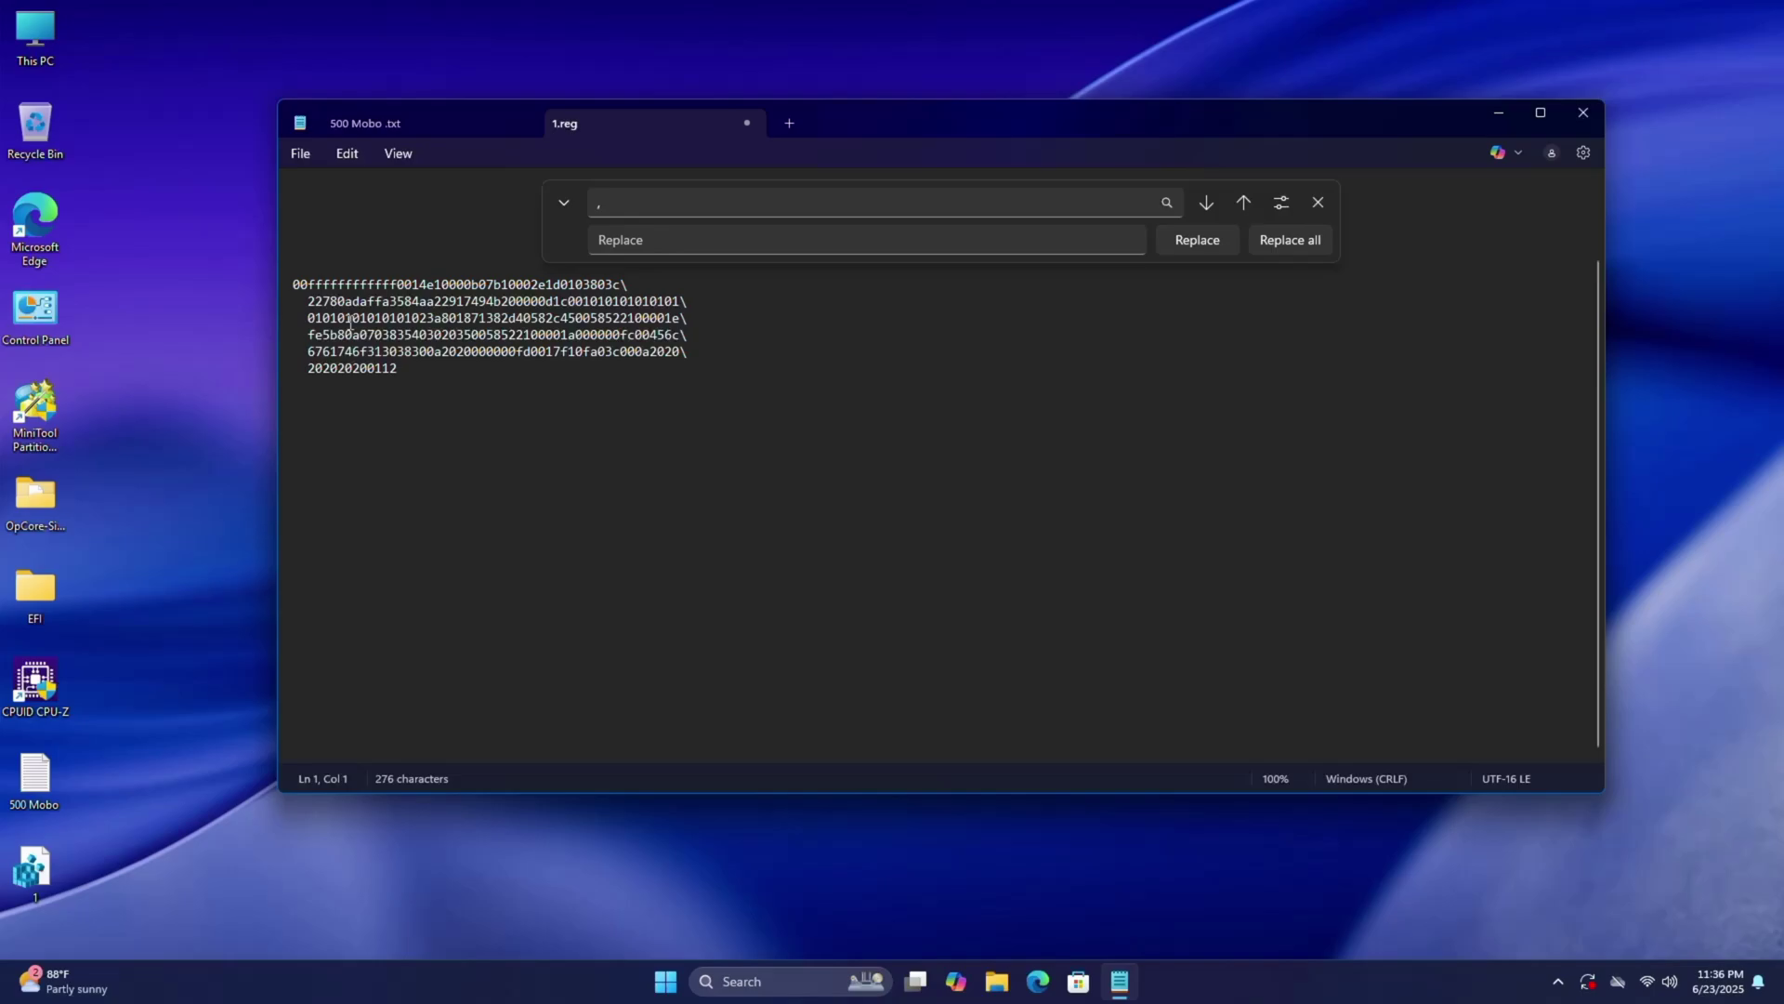
{"action": "left_click", "coordinate": [617, 203]}
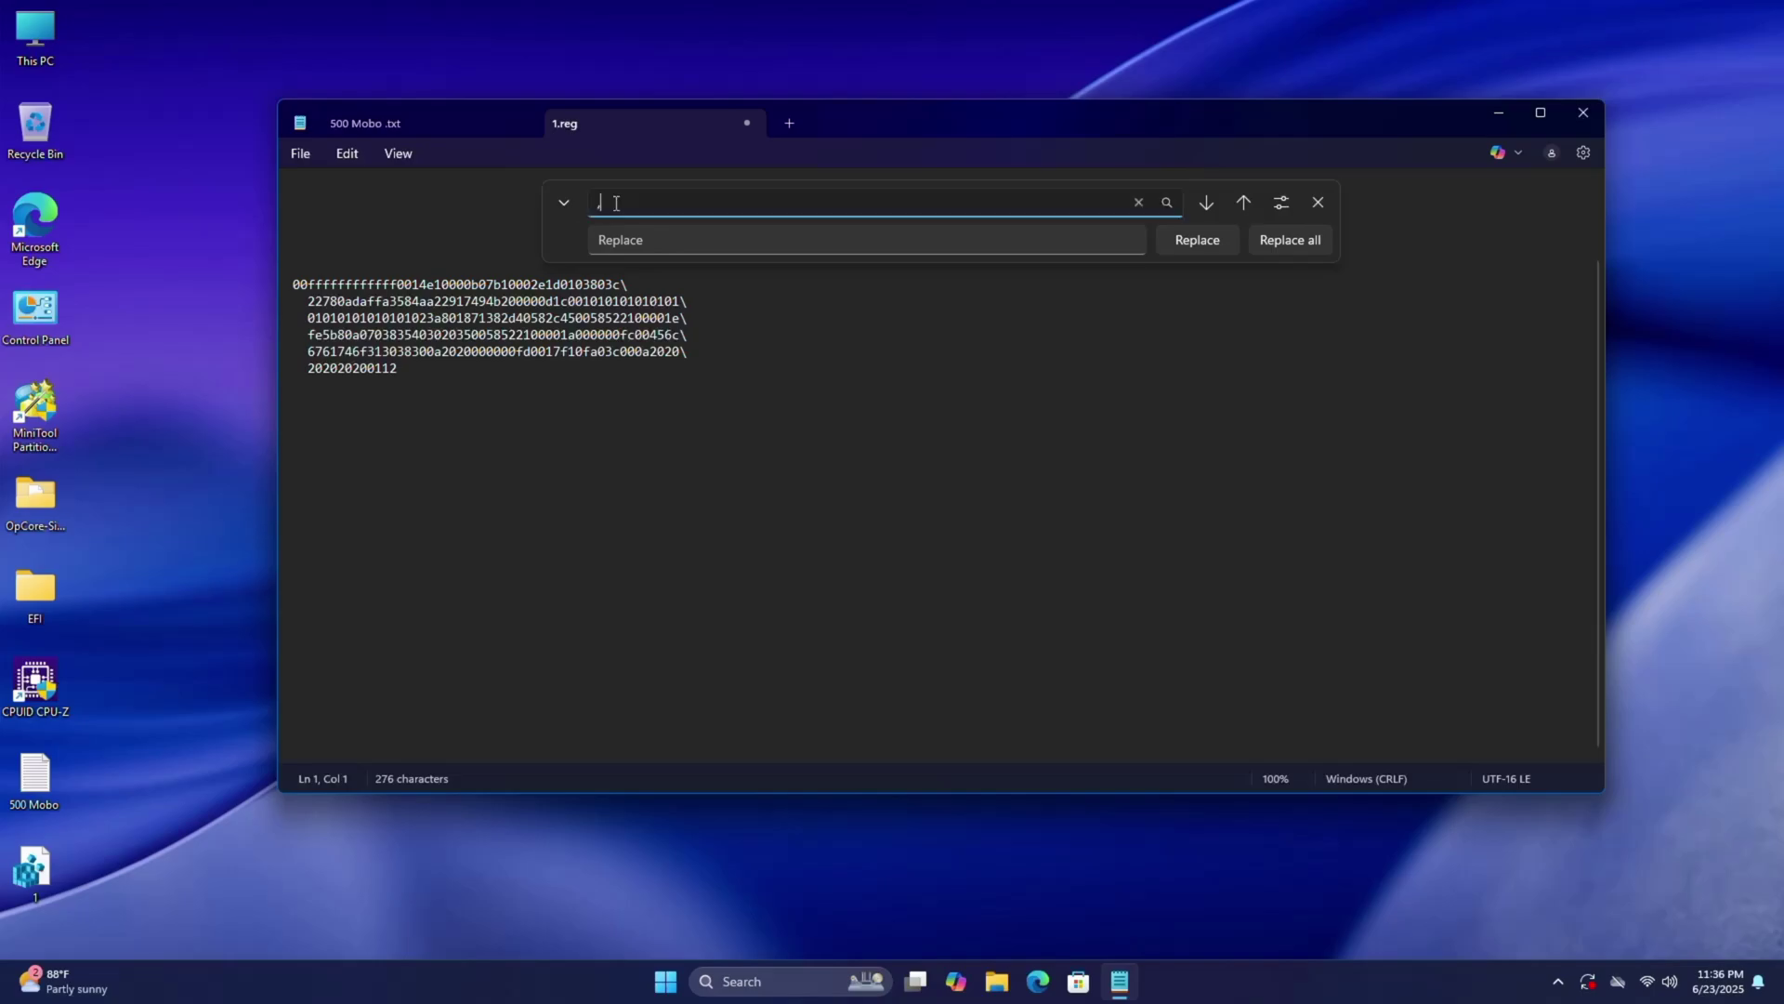
{"action": "key", "text": "BackSpace"}
{"action": "type", "text": "\\"}
{"action": "left_click", "coordinate": [1279, 238]}
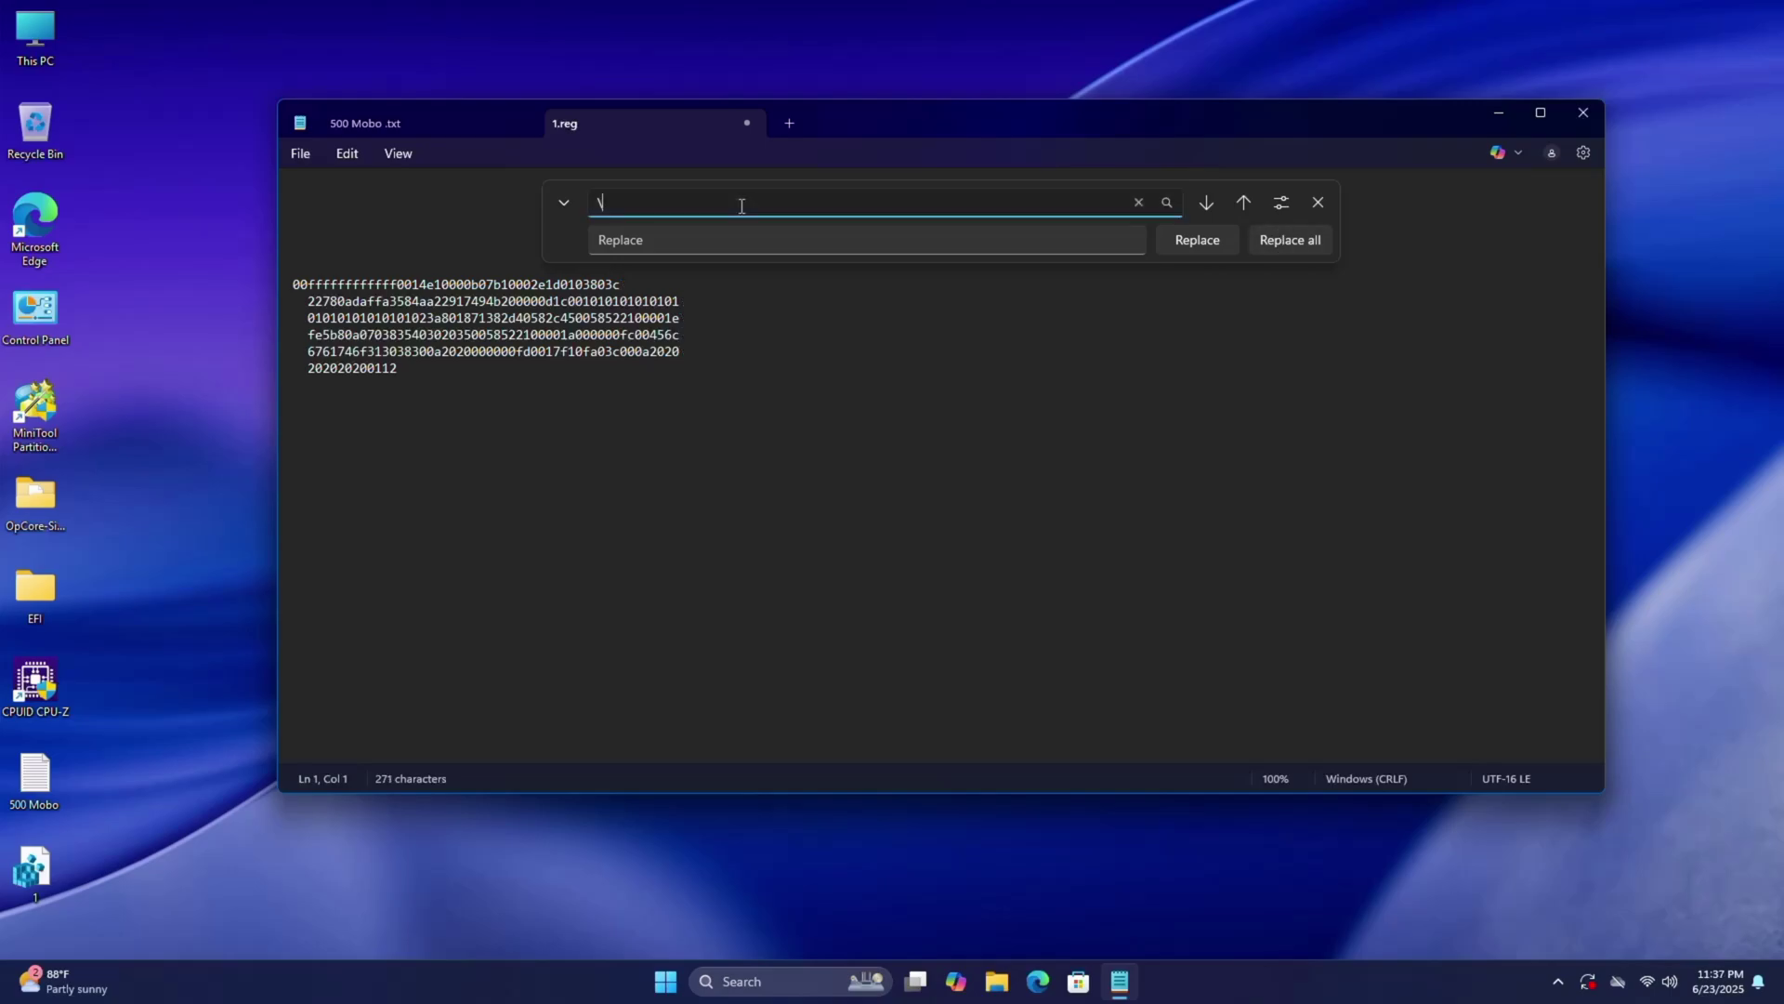
{"action": "key", "text": "BackSpace"}
{"action": "left_click", "coordinate": [1296, 239]}
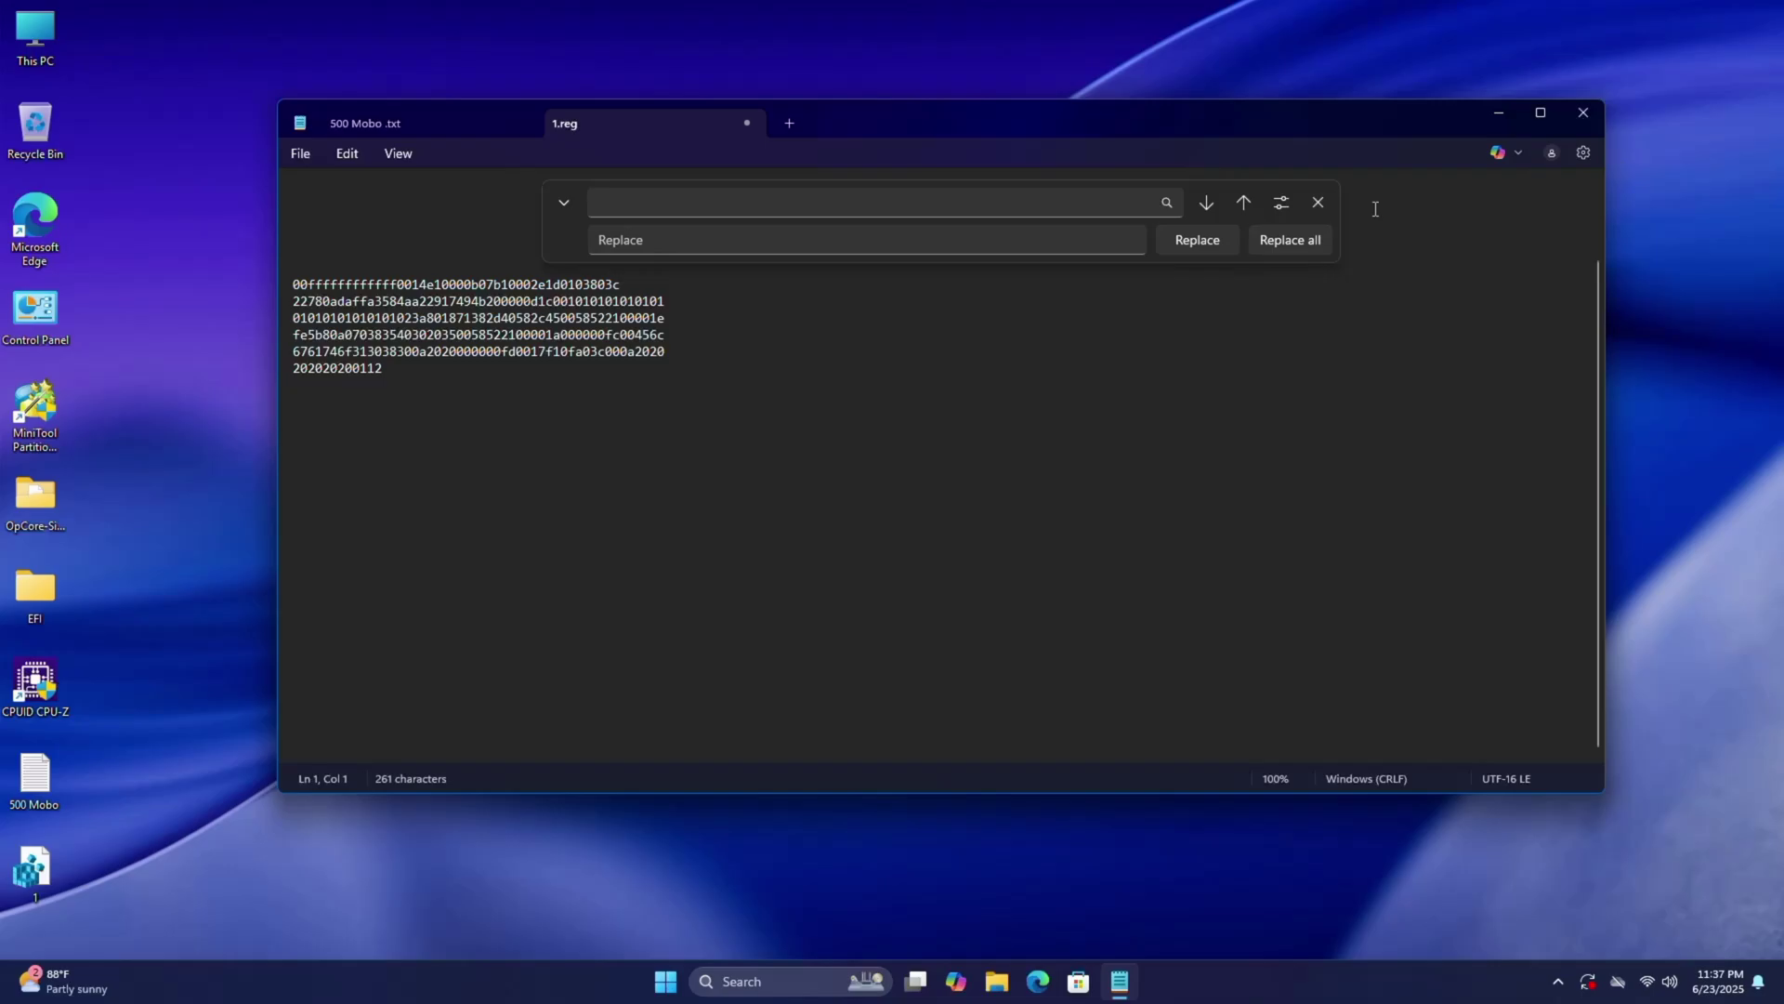
Close the Replace bar, maximize Notepad, and merge every hex line up onto line 1.
{"action": "left_click", "coordinate": [1318, 206]}
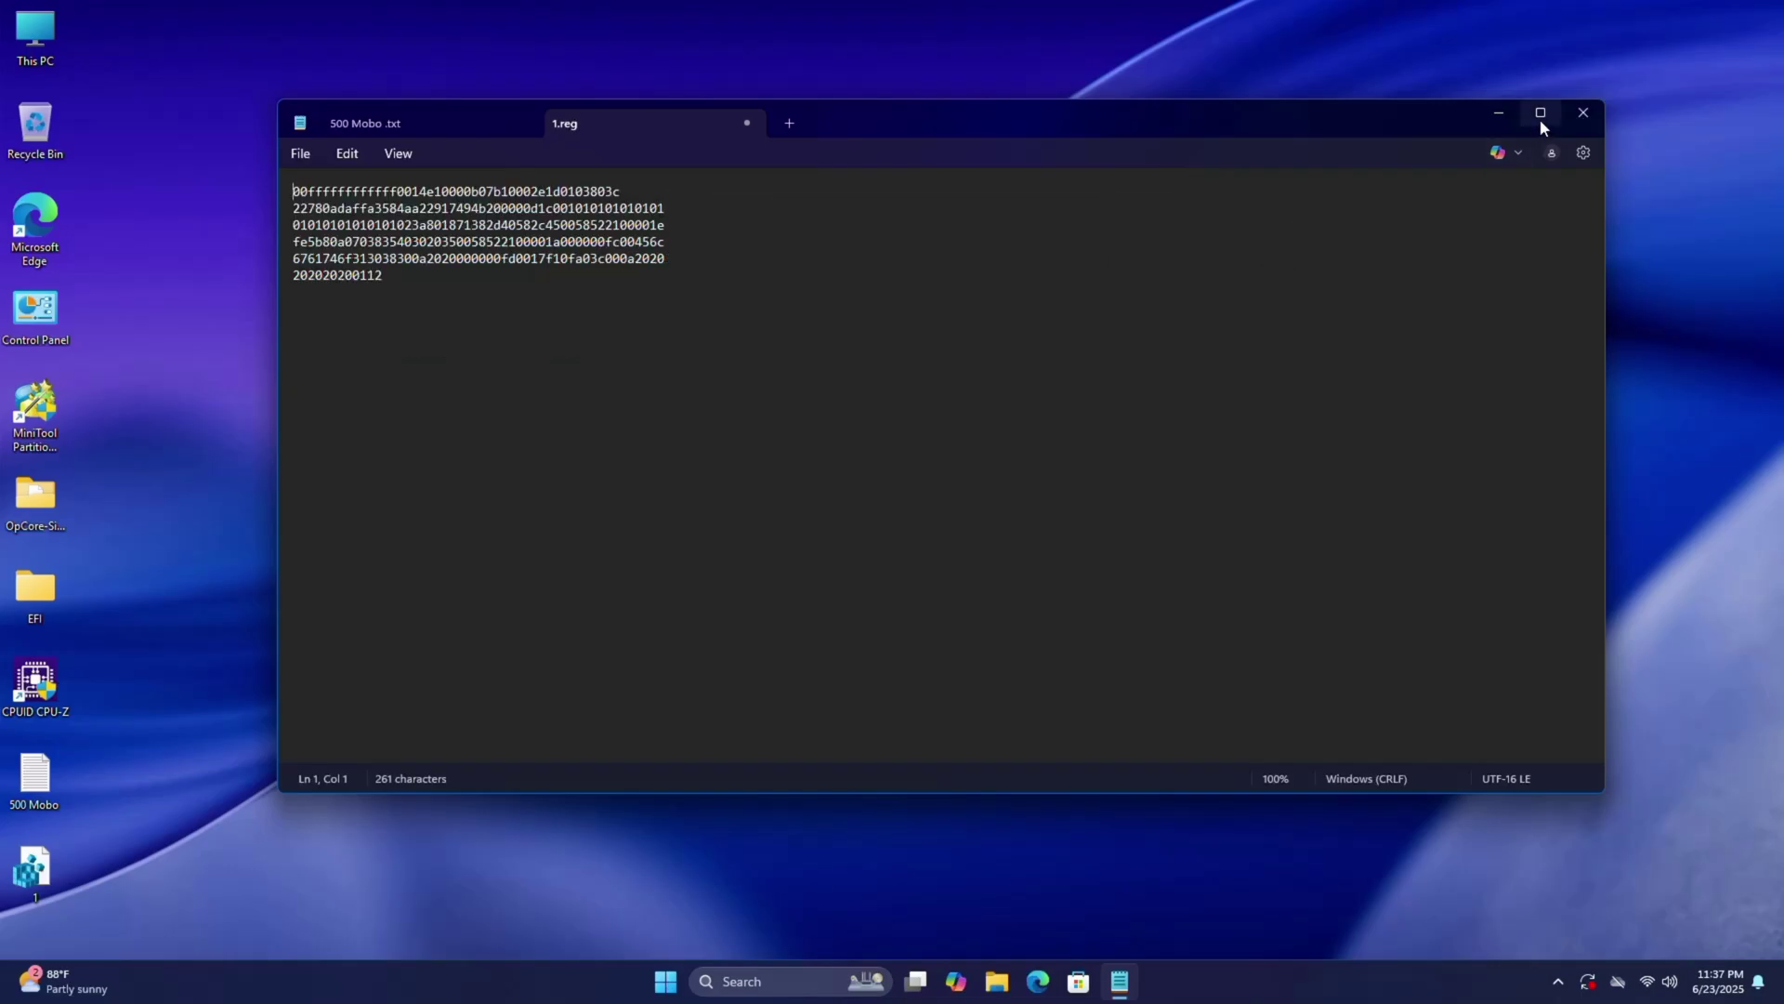
{"action": "left_click", "coordinate": [1541, 115]}
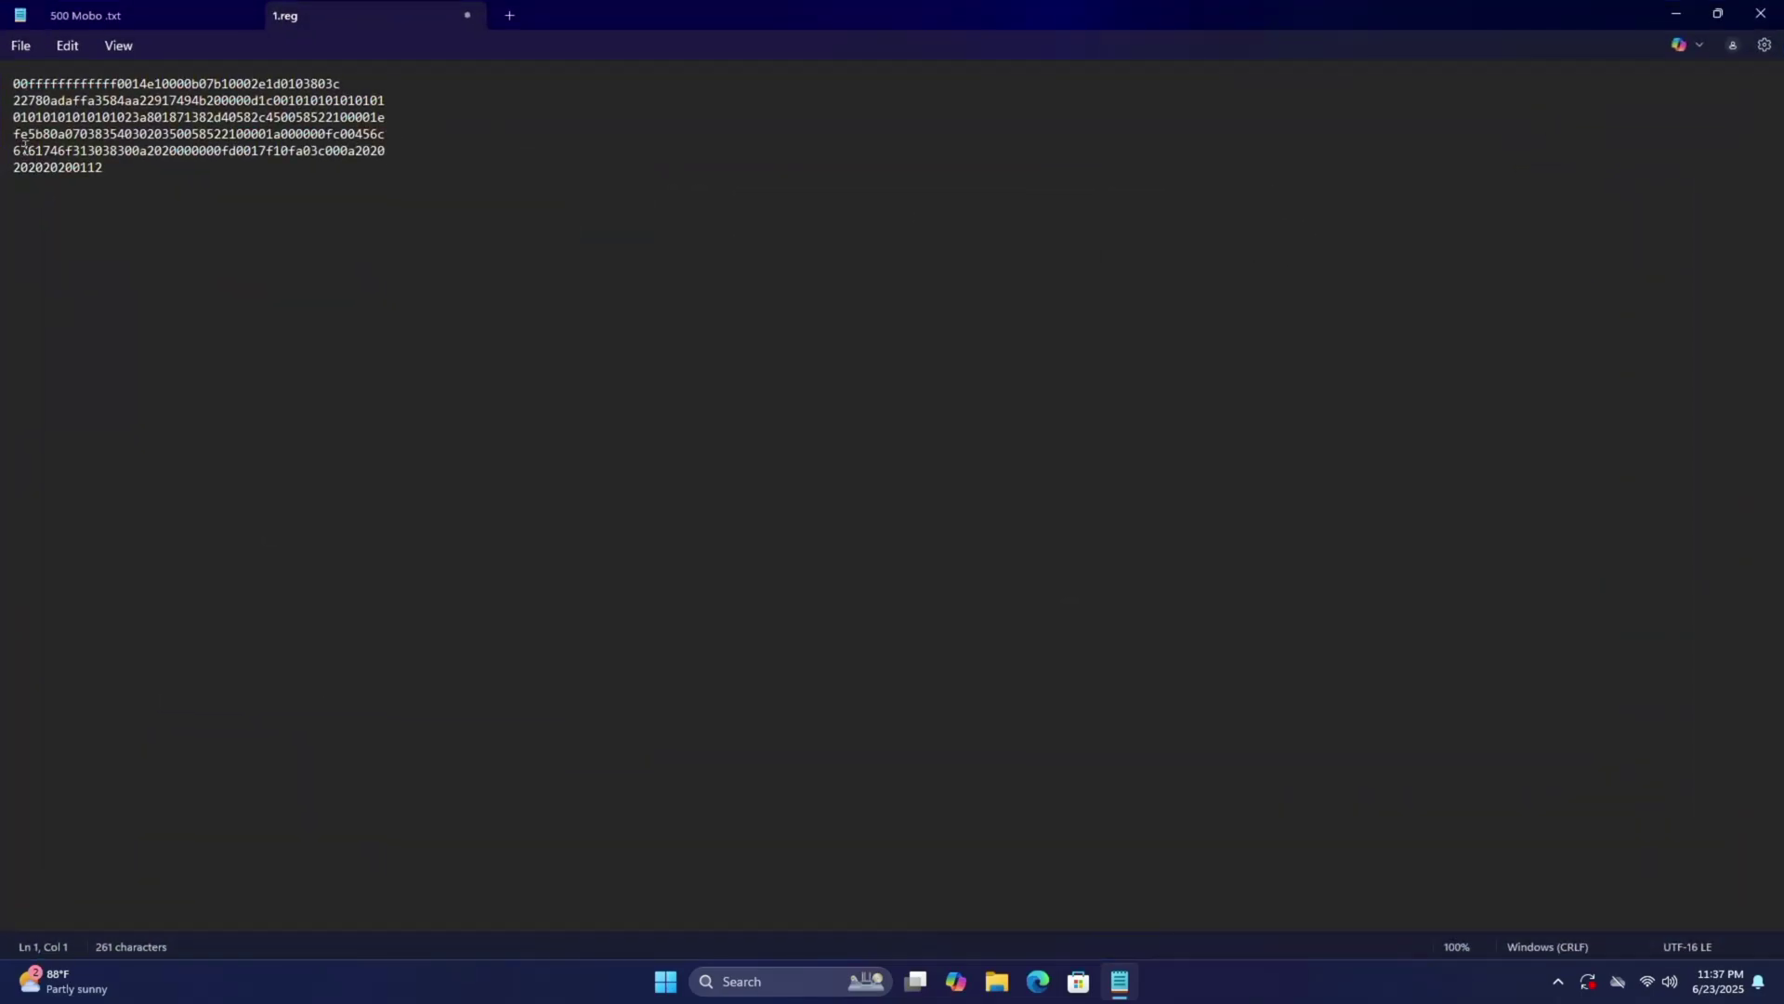
{"action": "left_click", "coordinate": [13, 104]}
{"action": "key", "text": "BackSpace"}
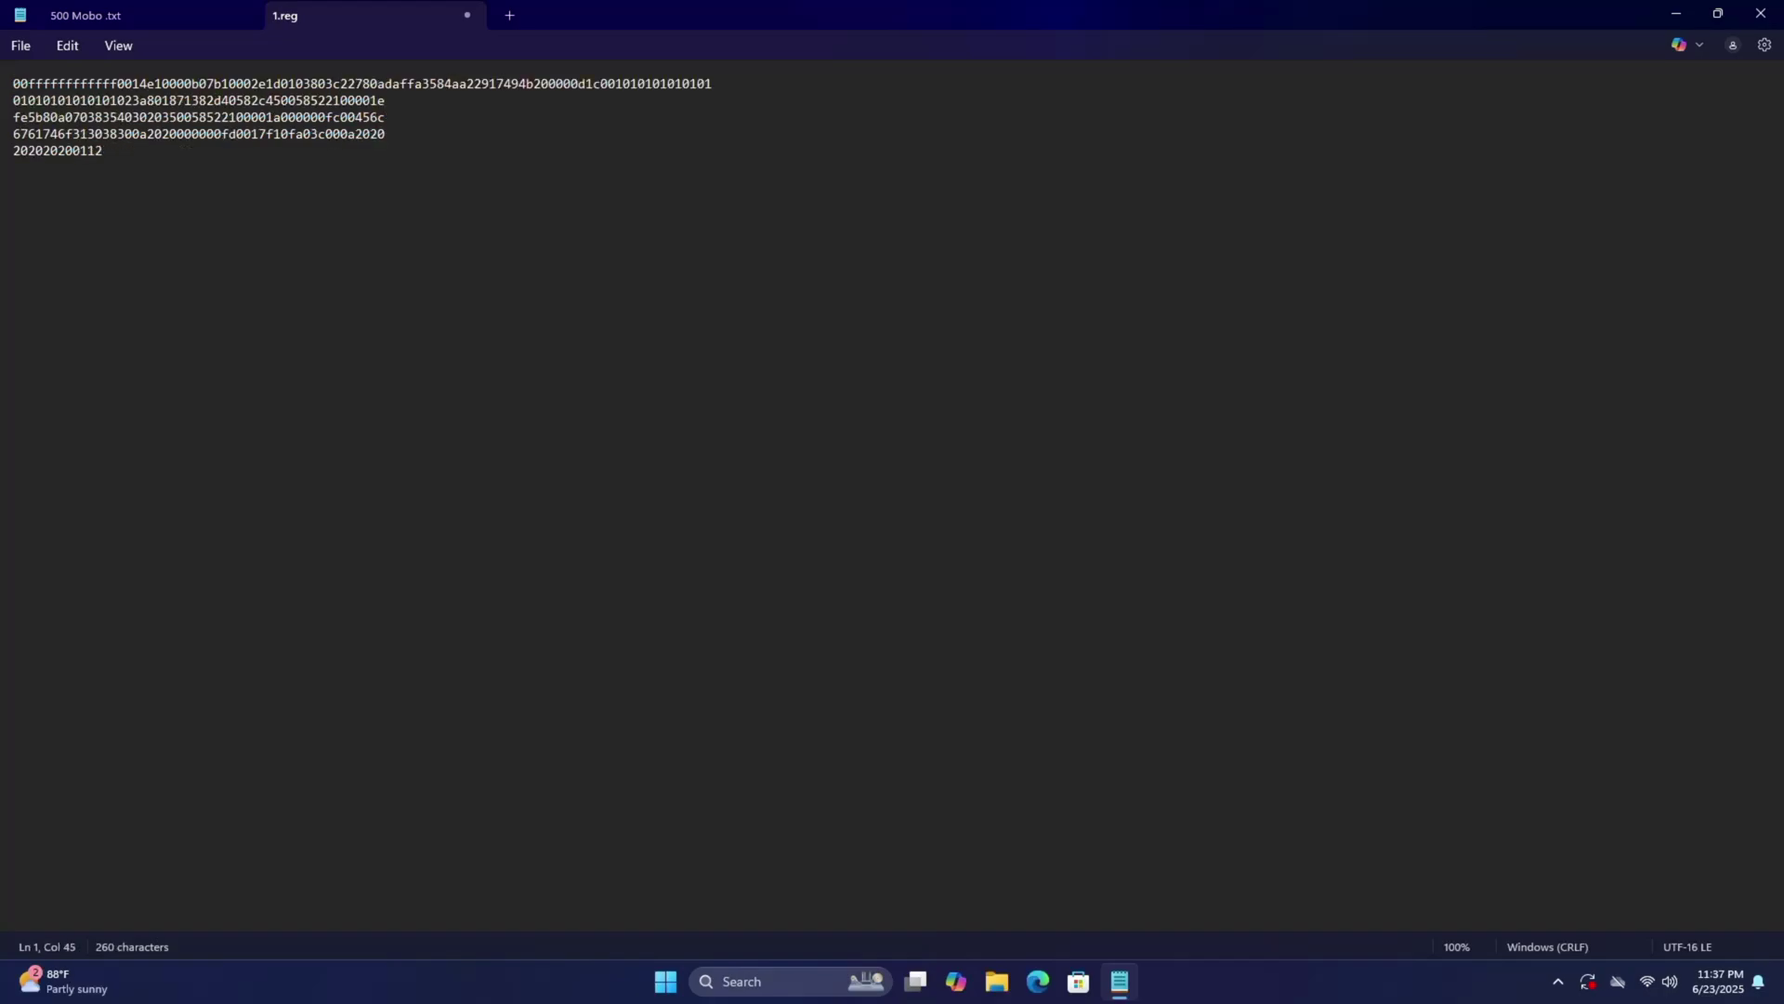
{"action": "left_click", "coordinate": [4, 108]}
{"action": "key", "text": "BackSpace"}
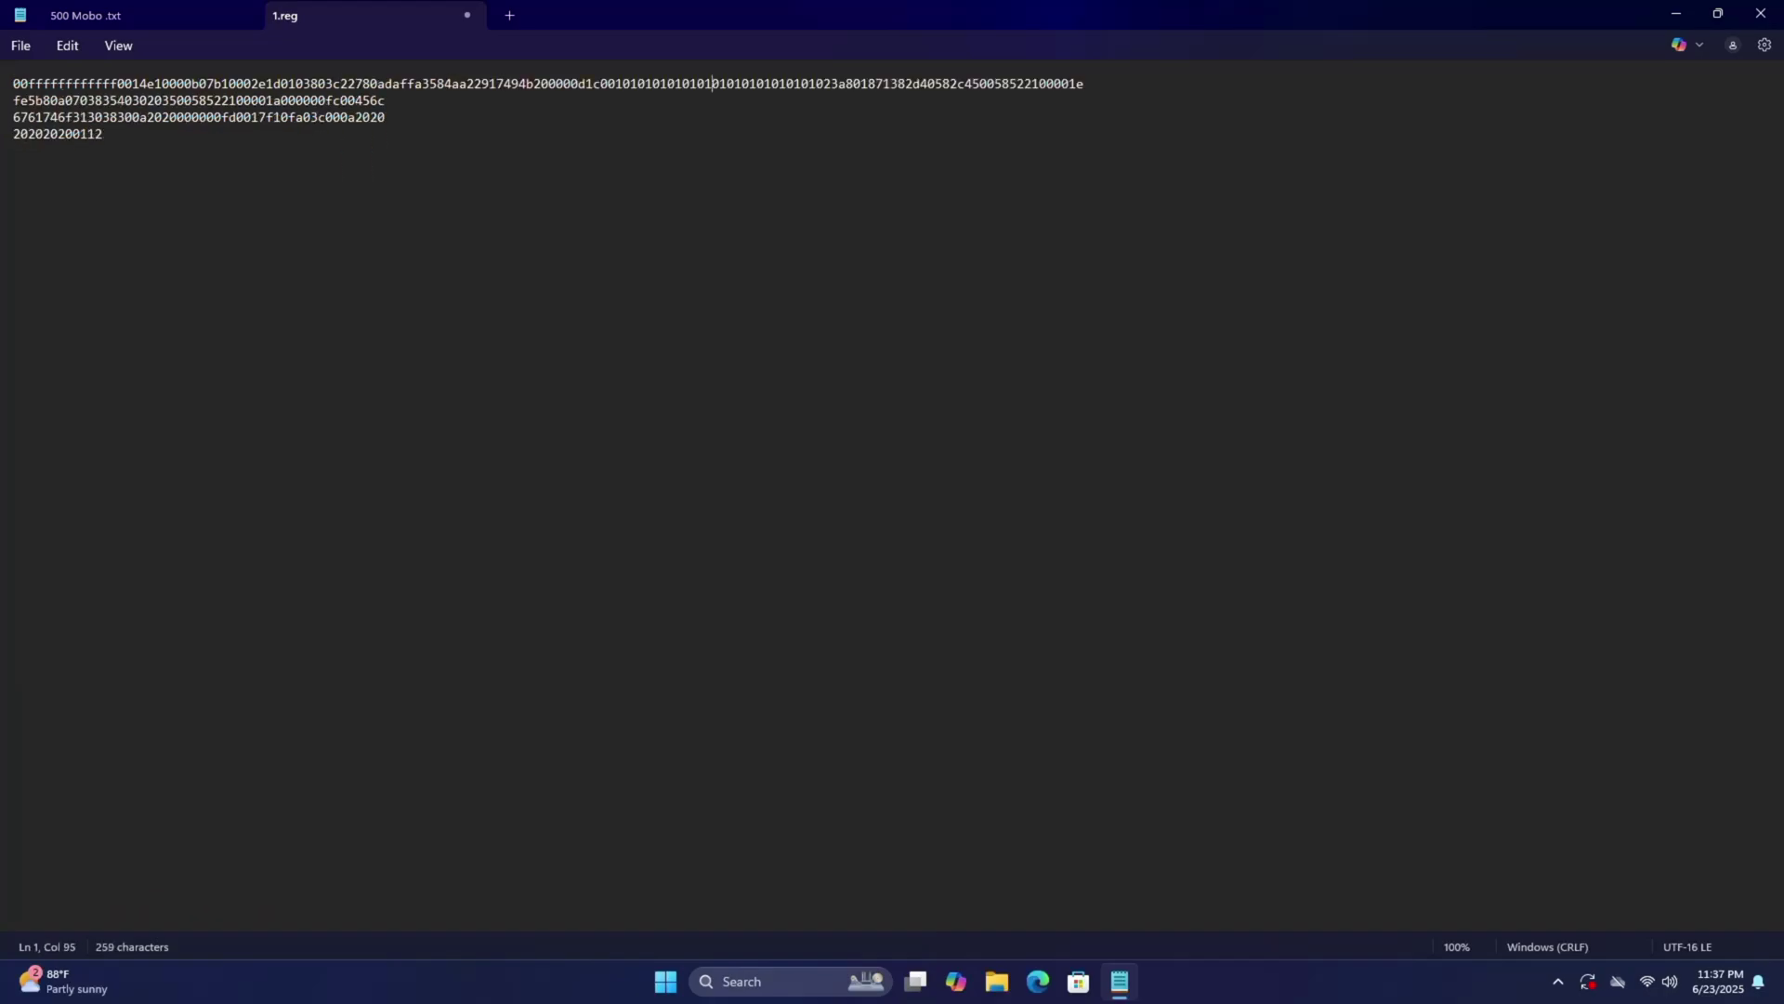
{"action": "left_click", "coordinate": [14, 101]}
{"action": "key", "text": "BackSpace"}
{"action": "left_click", "coordinate": [15, 101]}
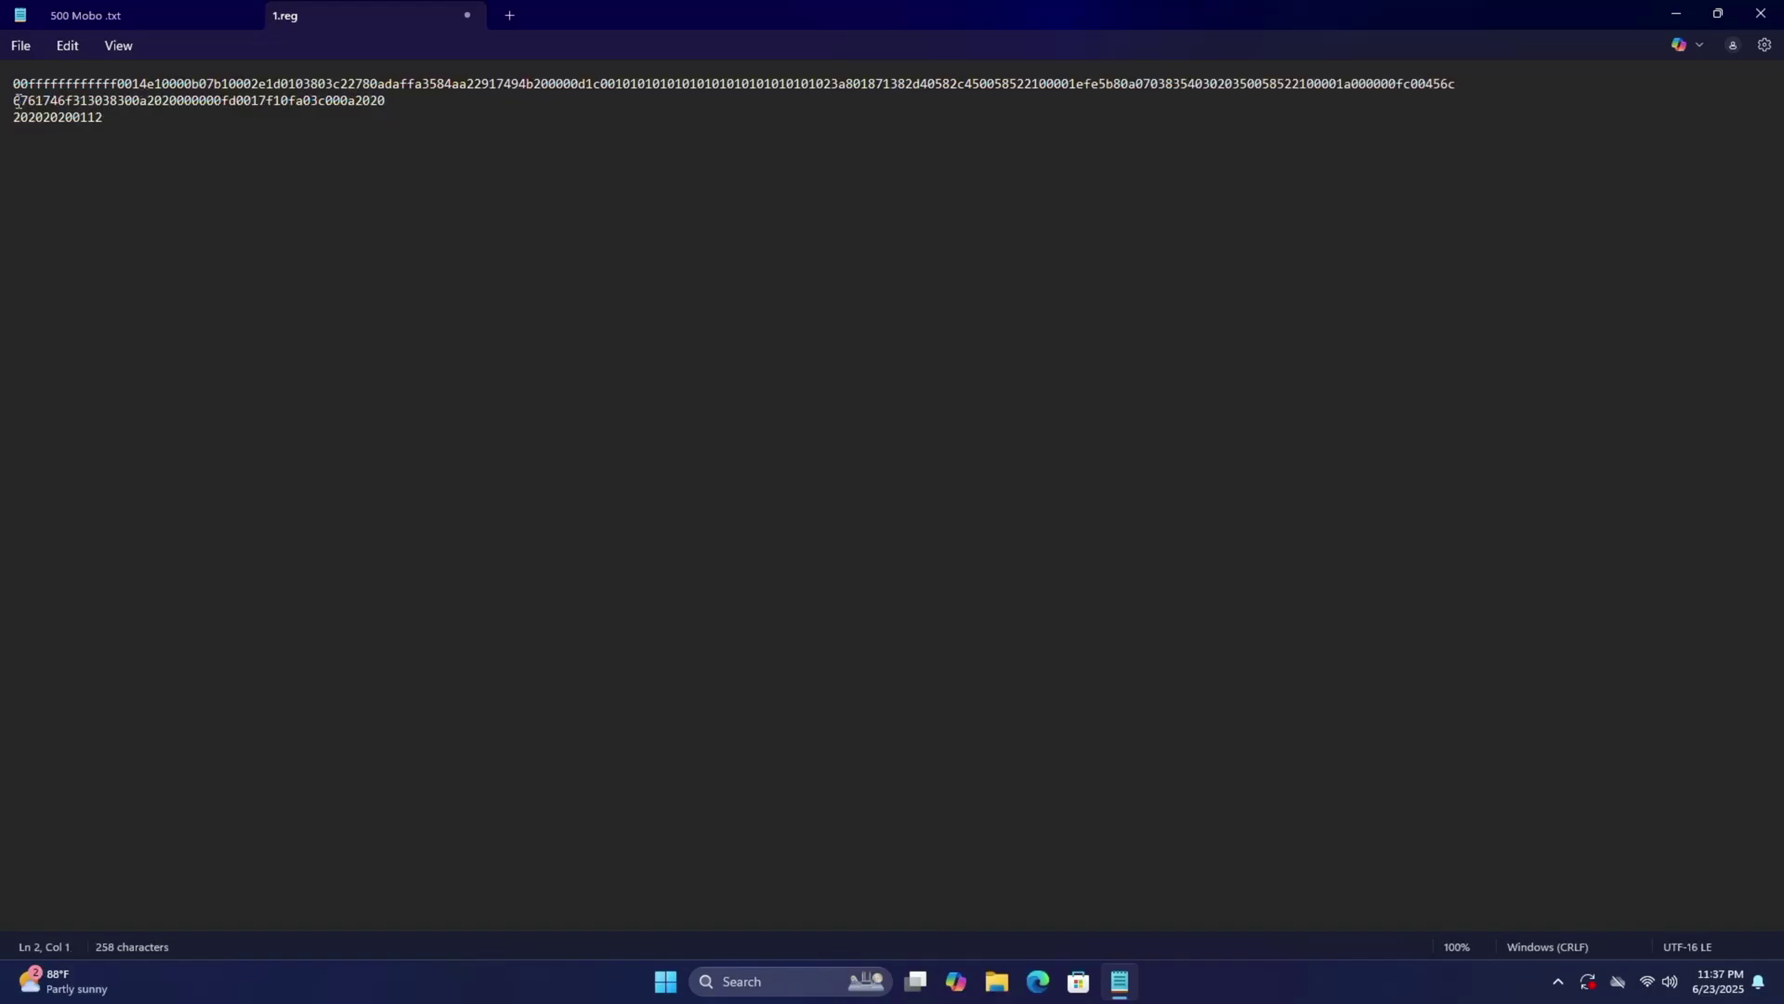
{"action": "key", "text": "BackSpace"}
{"action": "left_click", "coordinate": [15, 118]}
{"action": "key", "text": "BackSpace"}
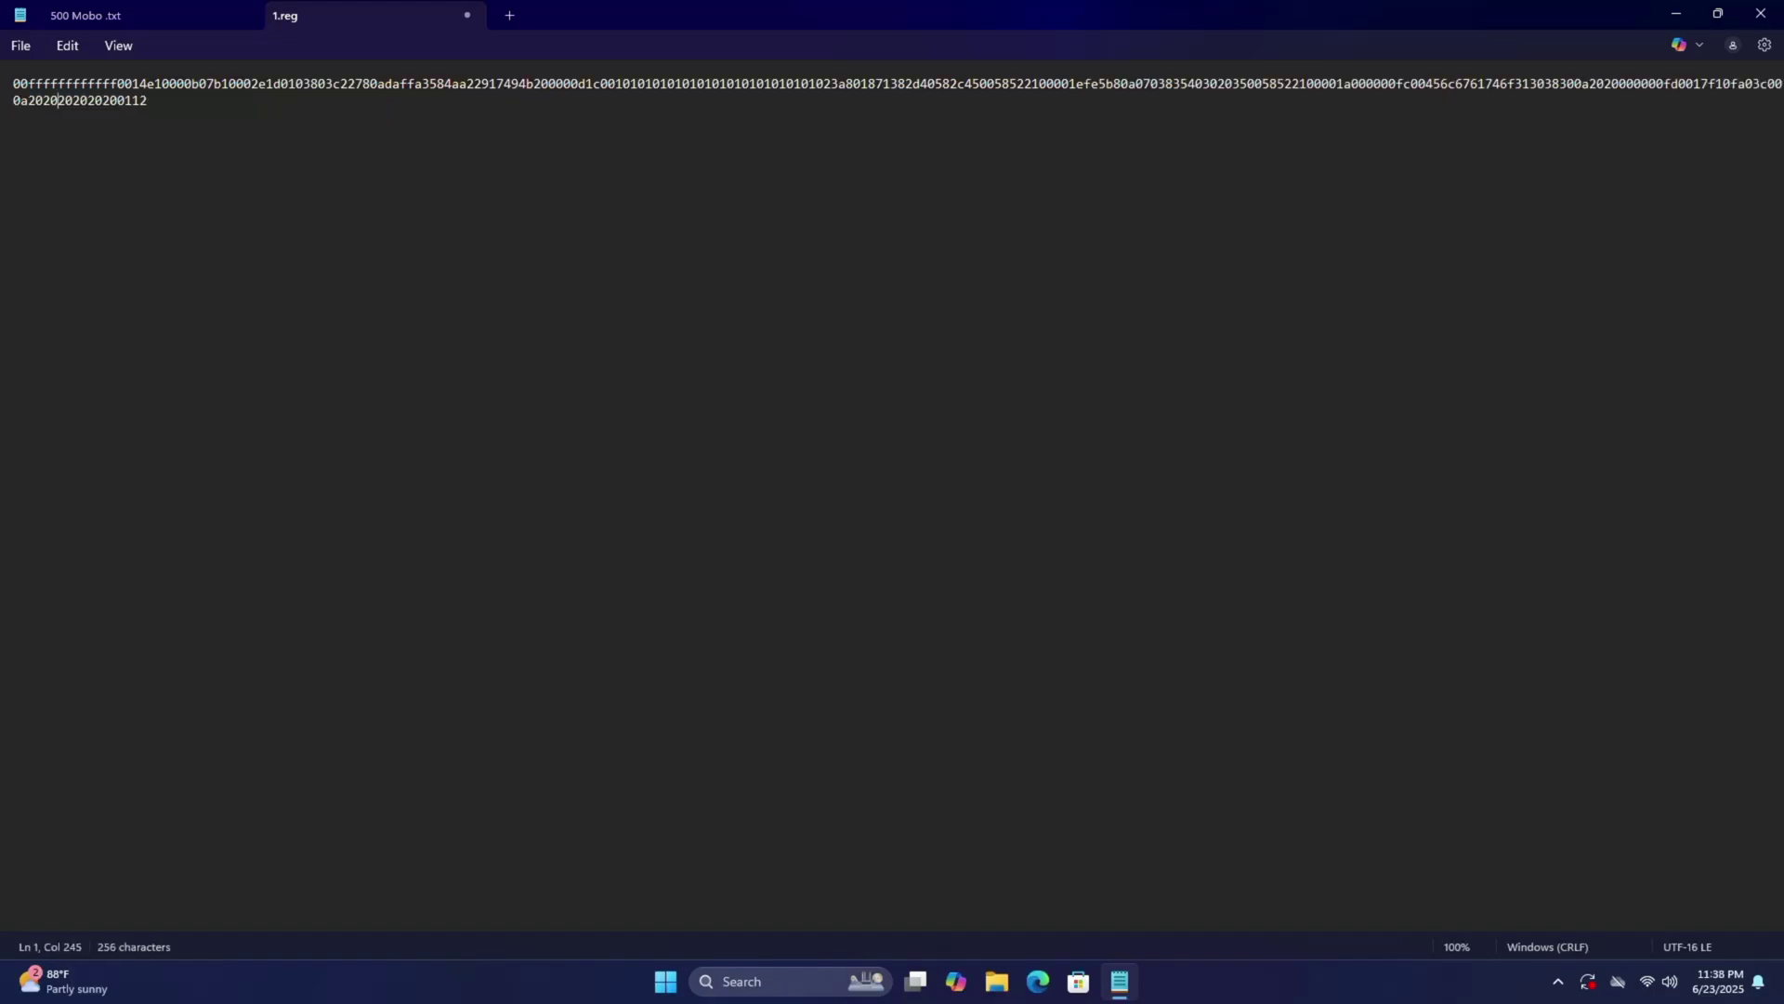
{"action": "key", "text": "ctrl+a"}
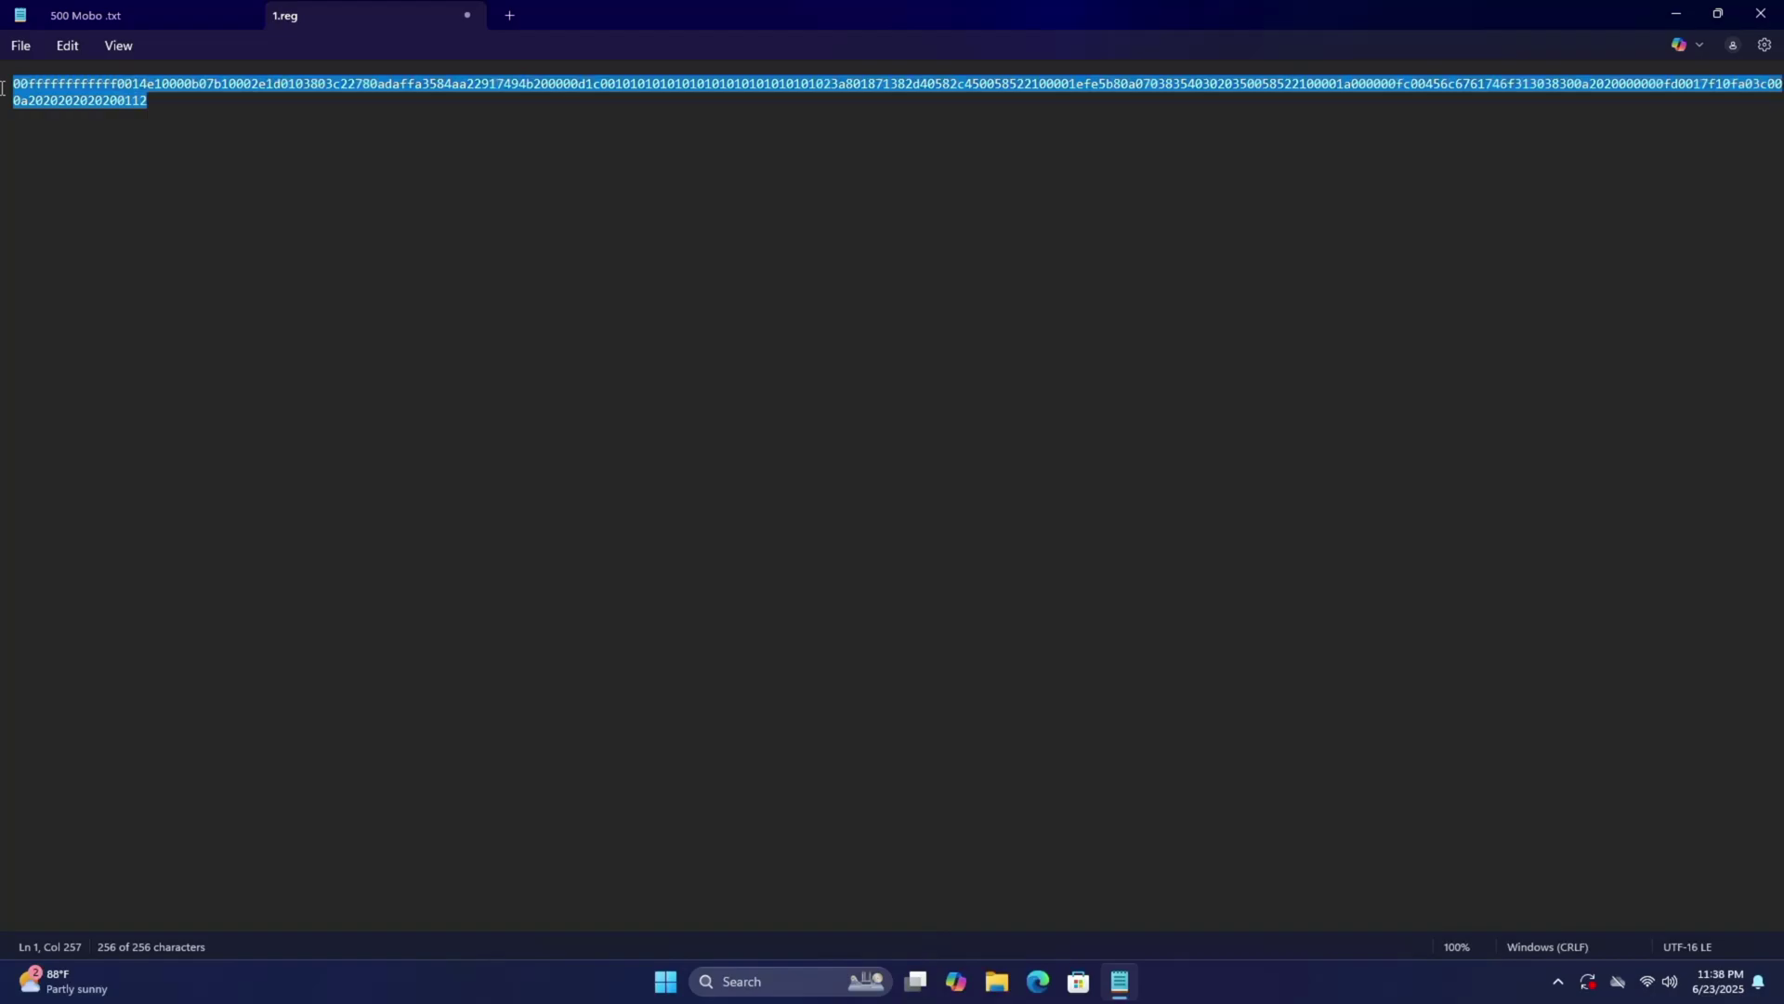
{"action": "left_click", "coordinate": [119, 48]}
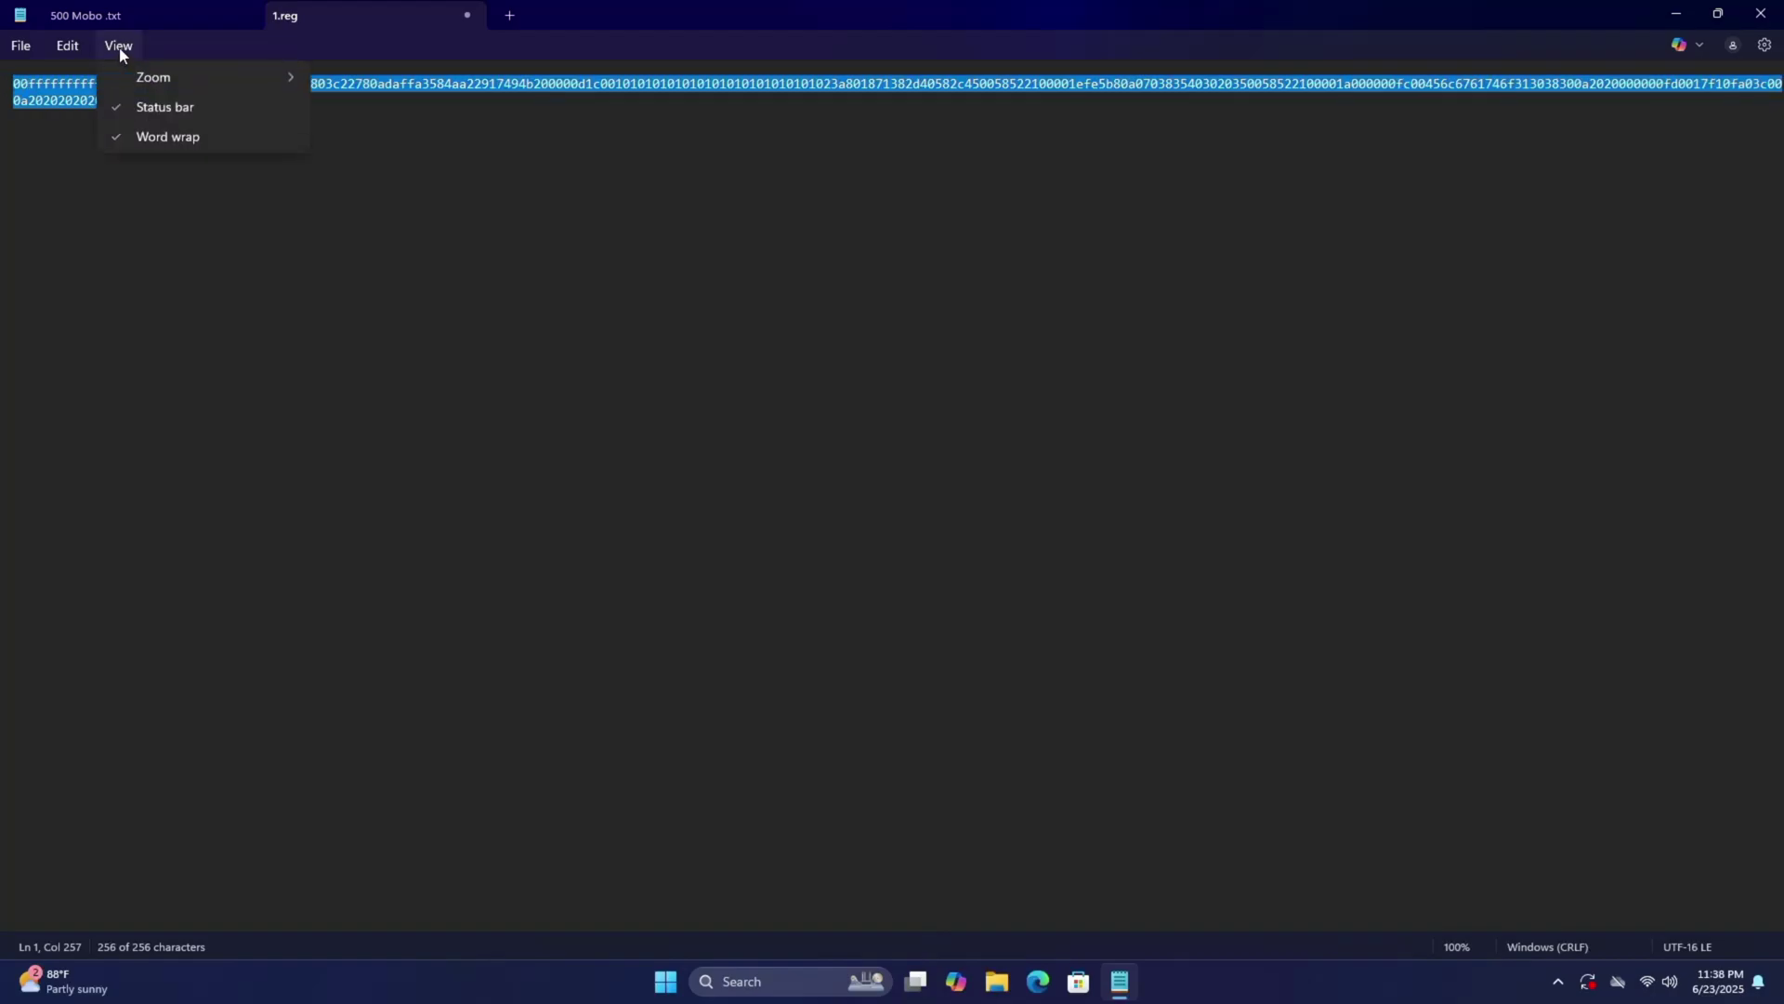
{"action": "mouse_move", "coordinate": [290, 83]}
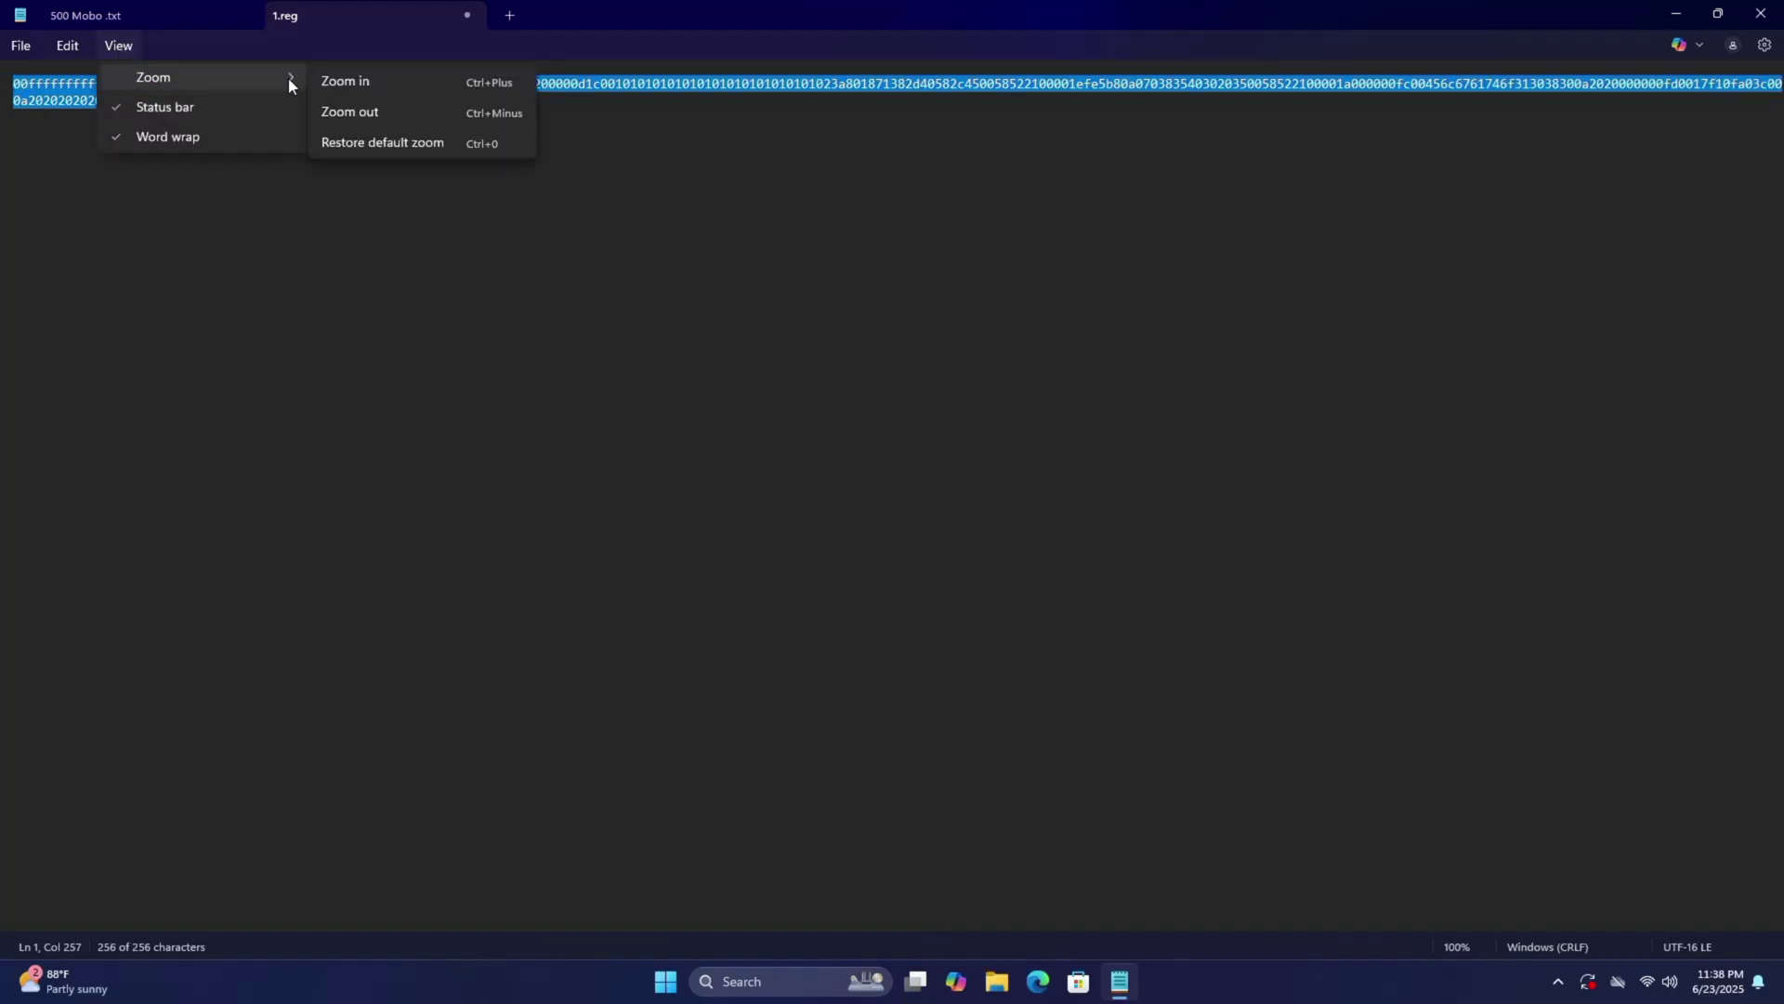
{"action": "left_click", "coordinate": [368, 113]}
{"action": "left_click", "coordinate": [420, 154]}
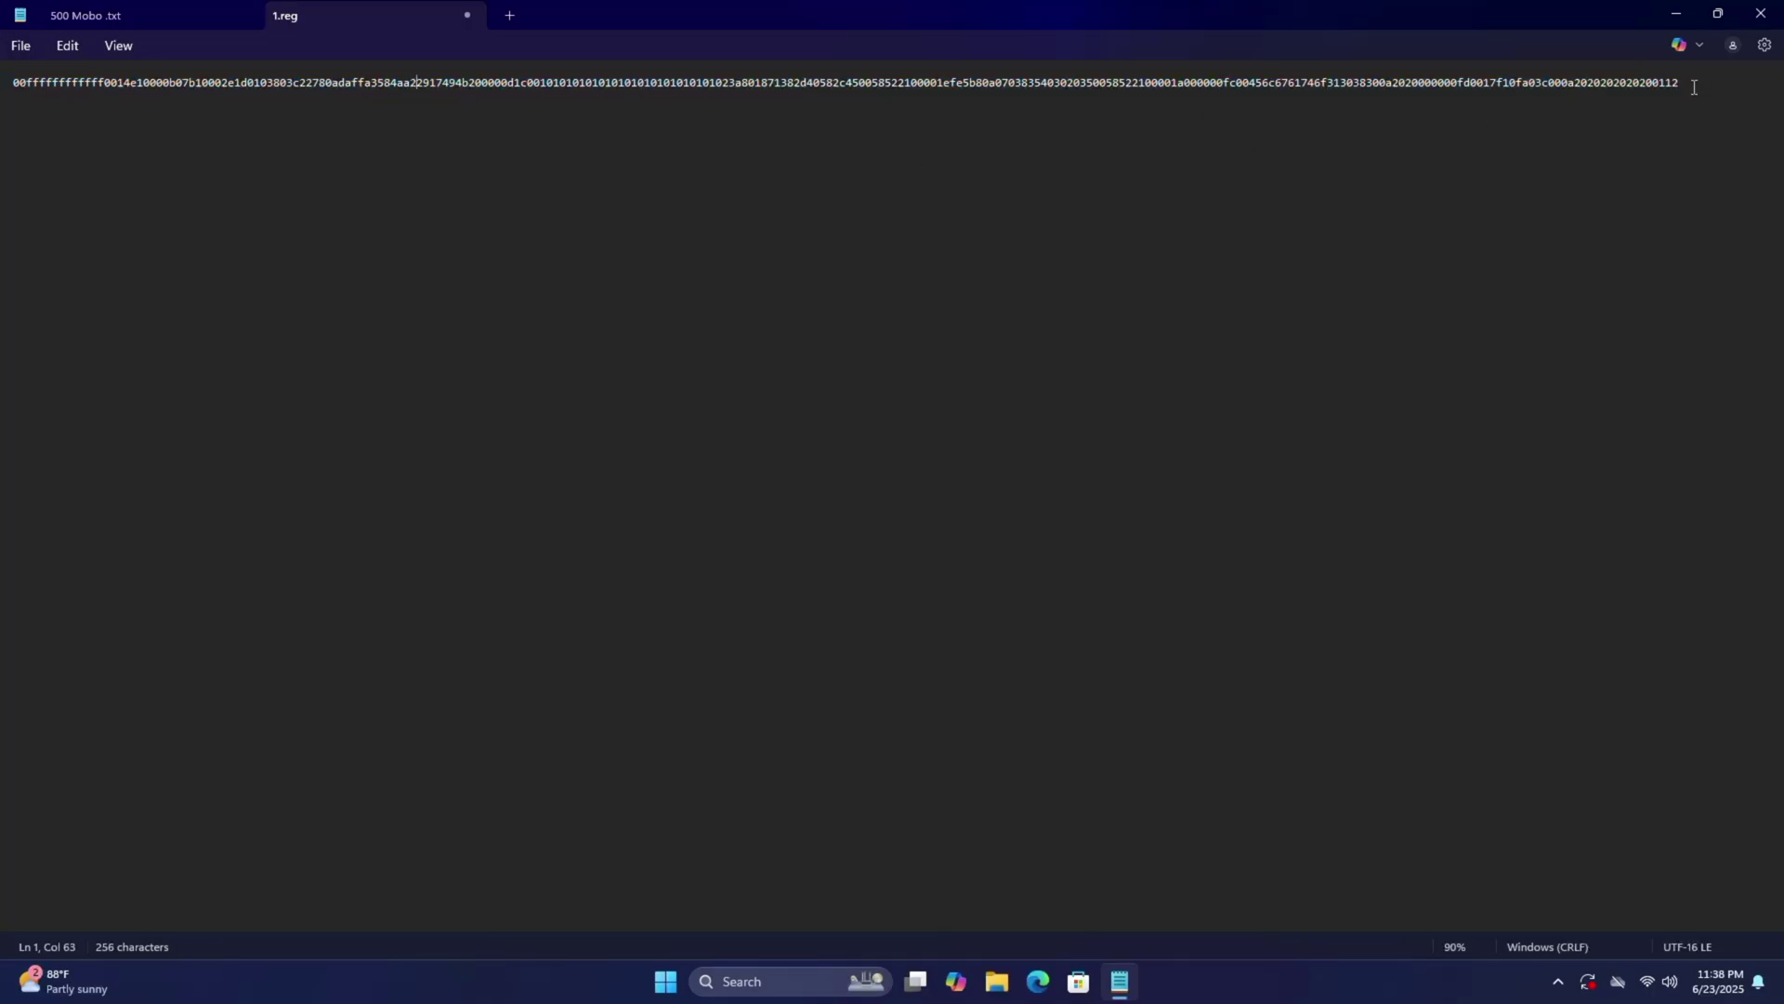
{"action": "left_click", "coordinate": [119, 48]}
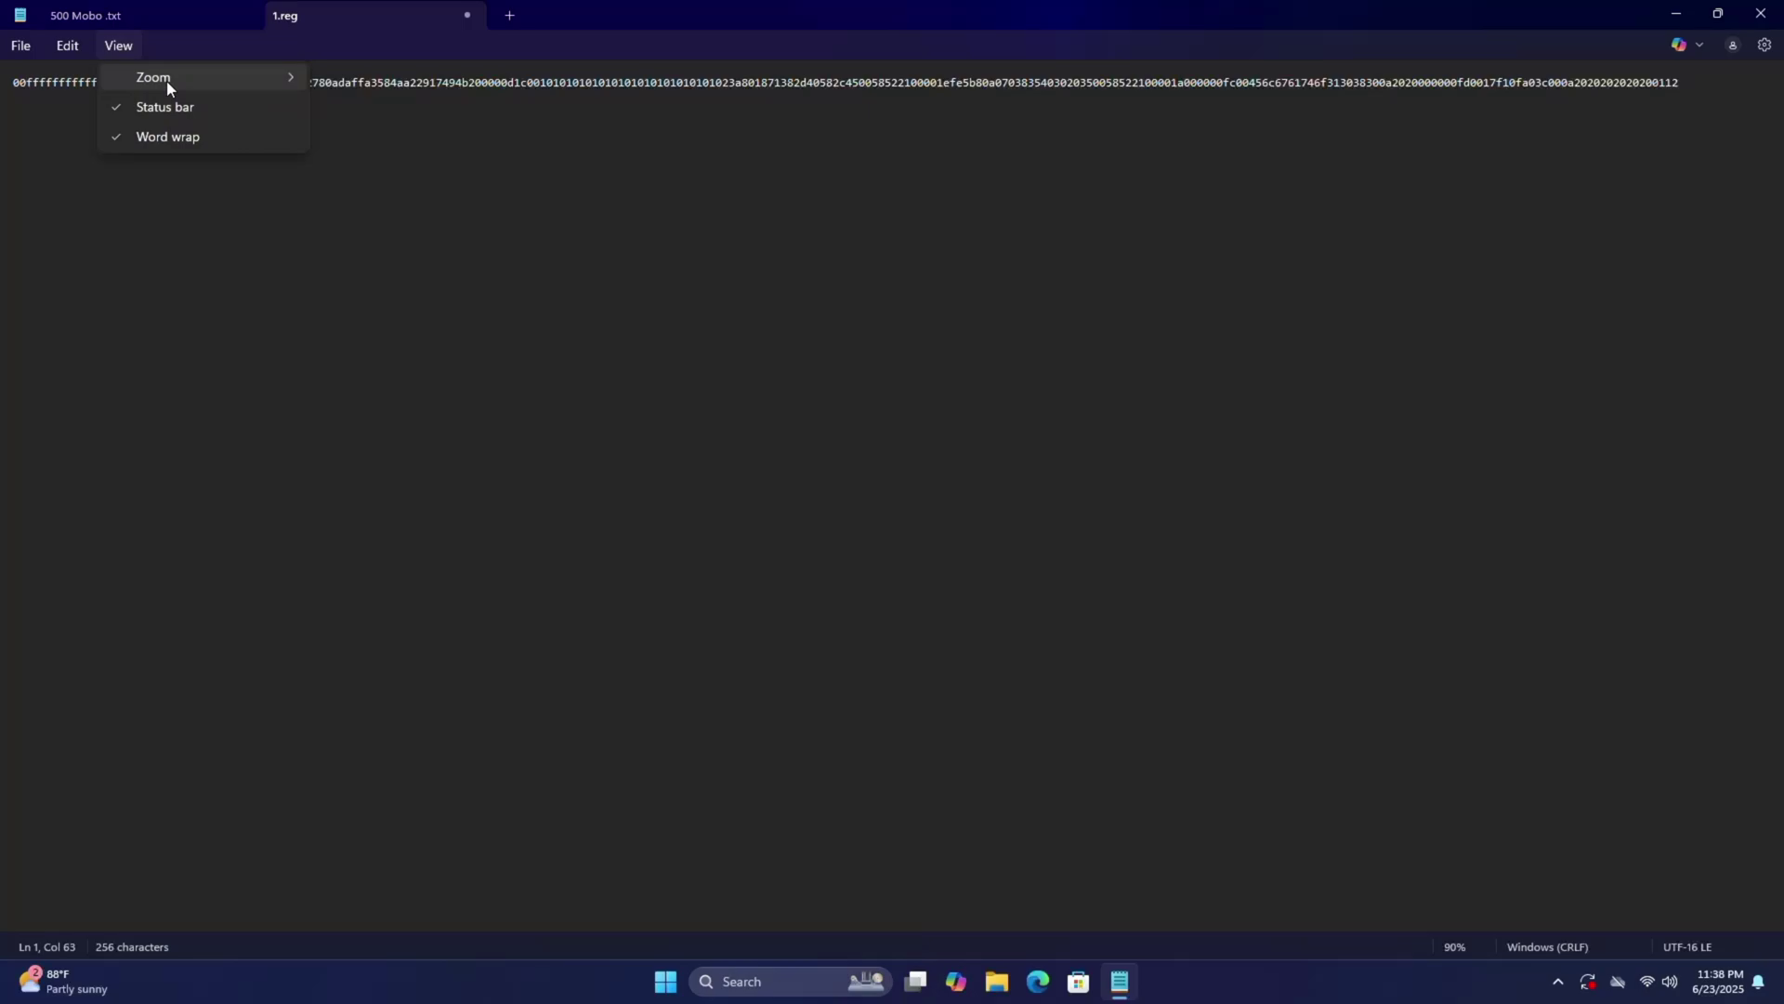
{"action": "mouse_move", "coordinate": [275, 80]}
{"action": "left_click", "coordinate": [364, 75]}
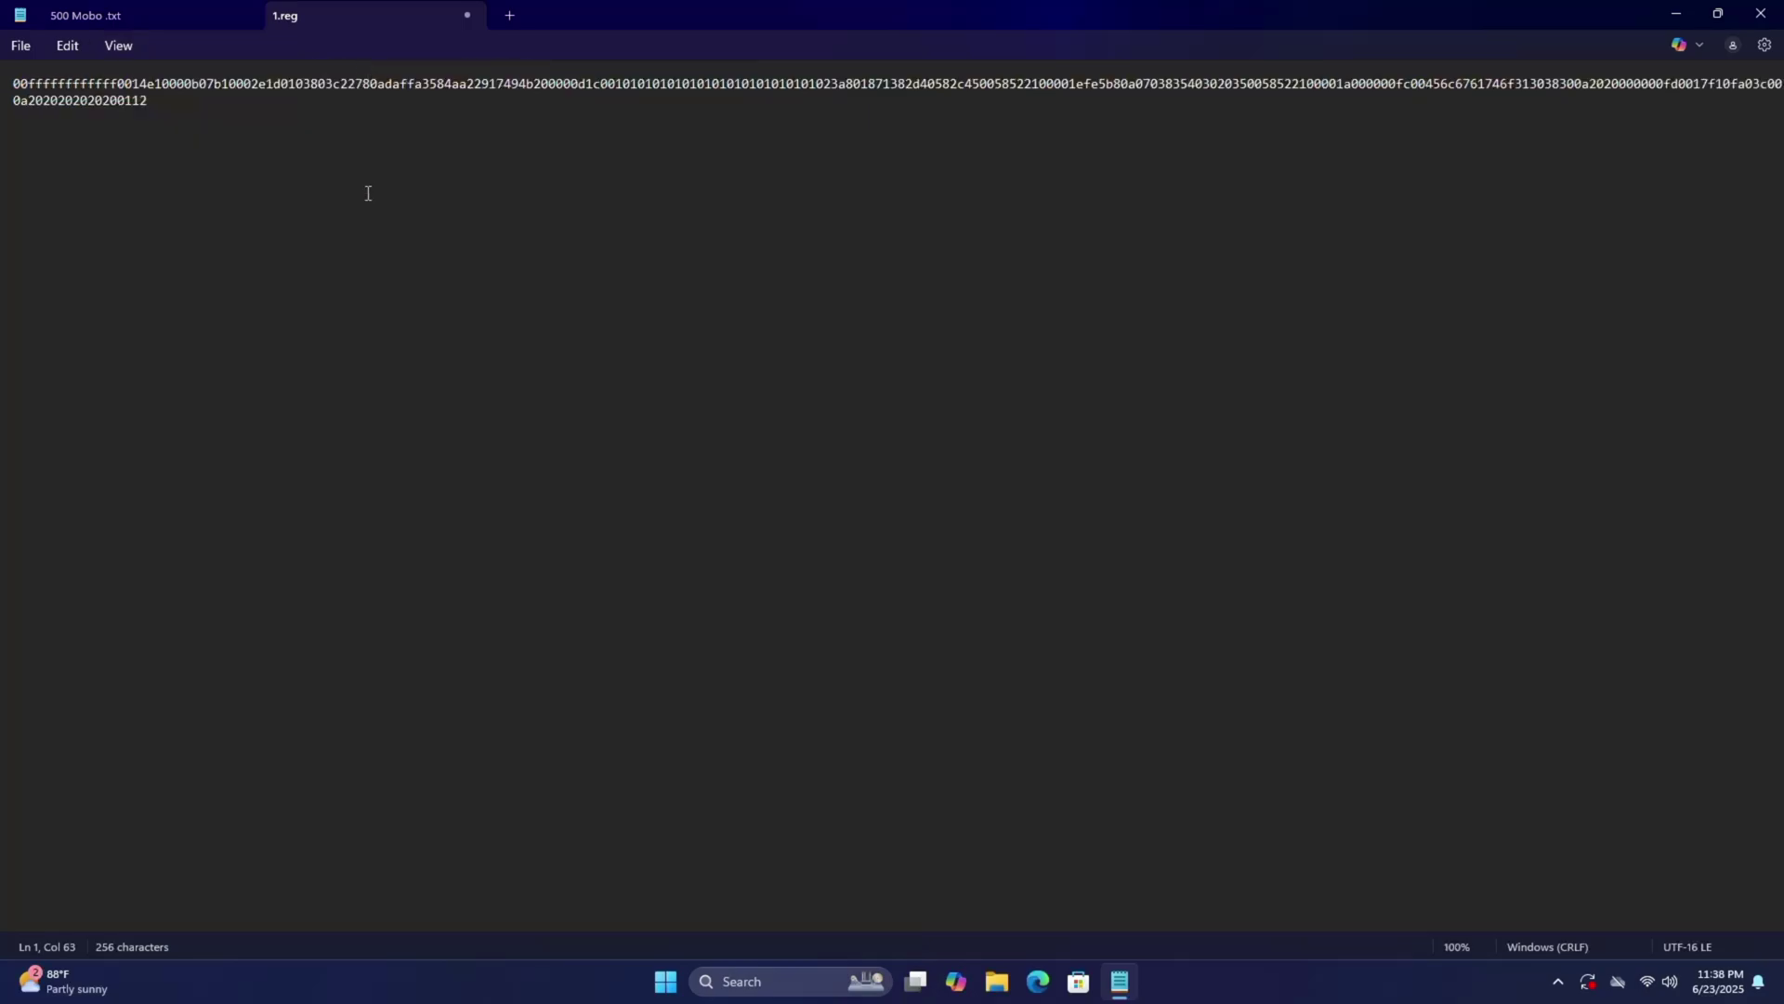
Save the hex string to the Desktop as EDID.txt.
{"action": "left_click", "coordinate": [20, 46]}
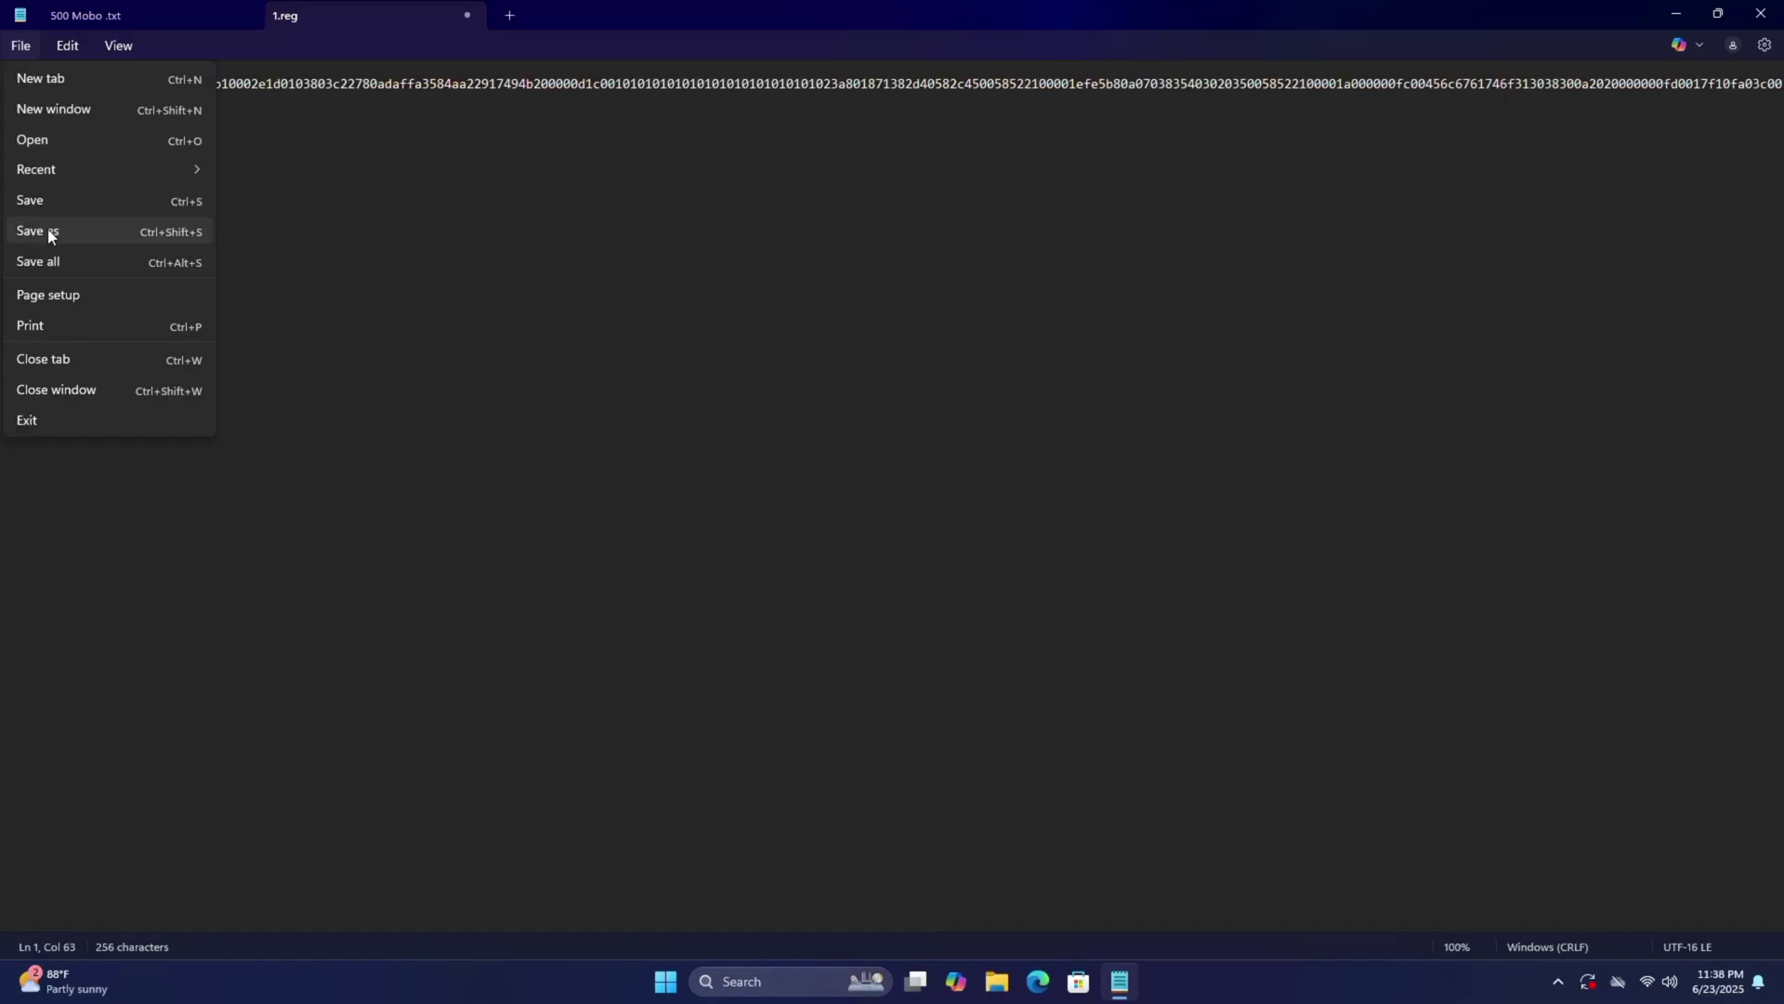
{"action": "left_click", "coordinate": [49, 232]}
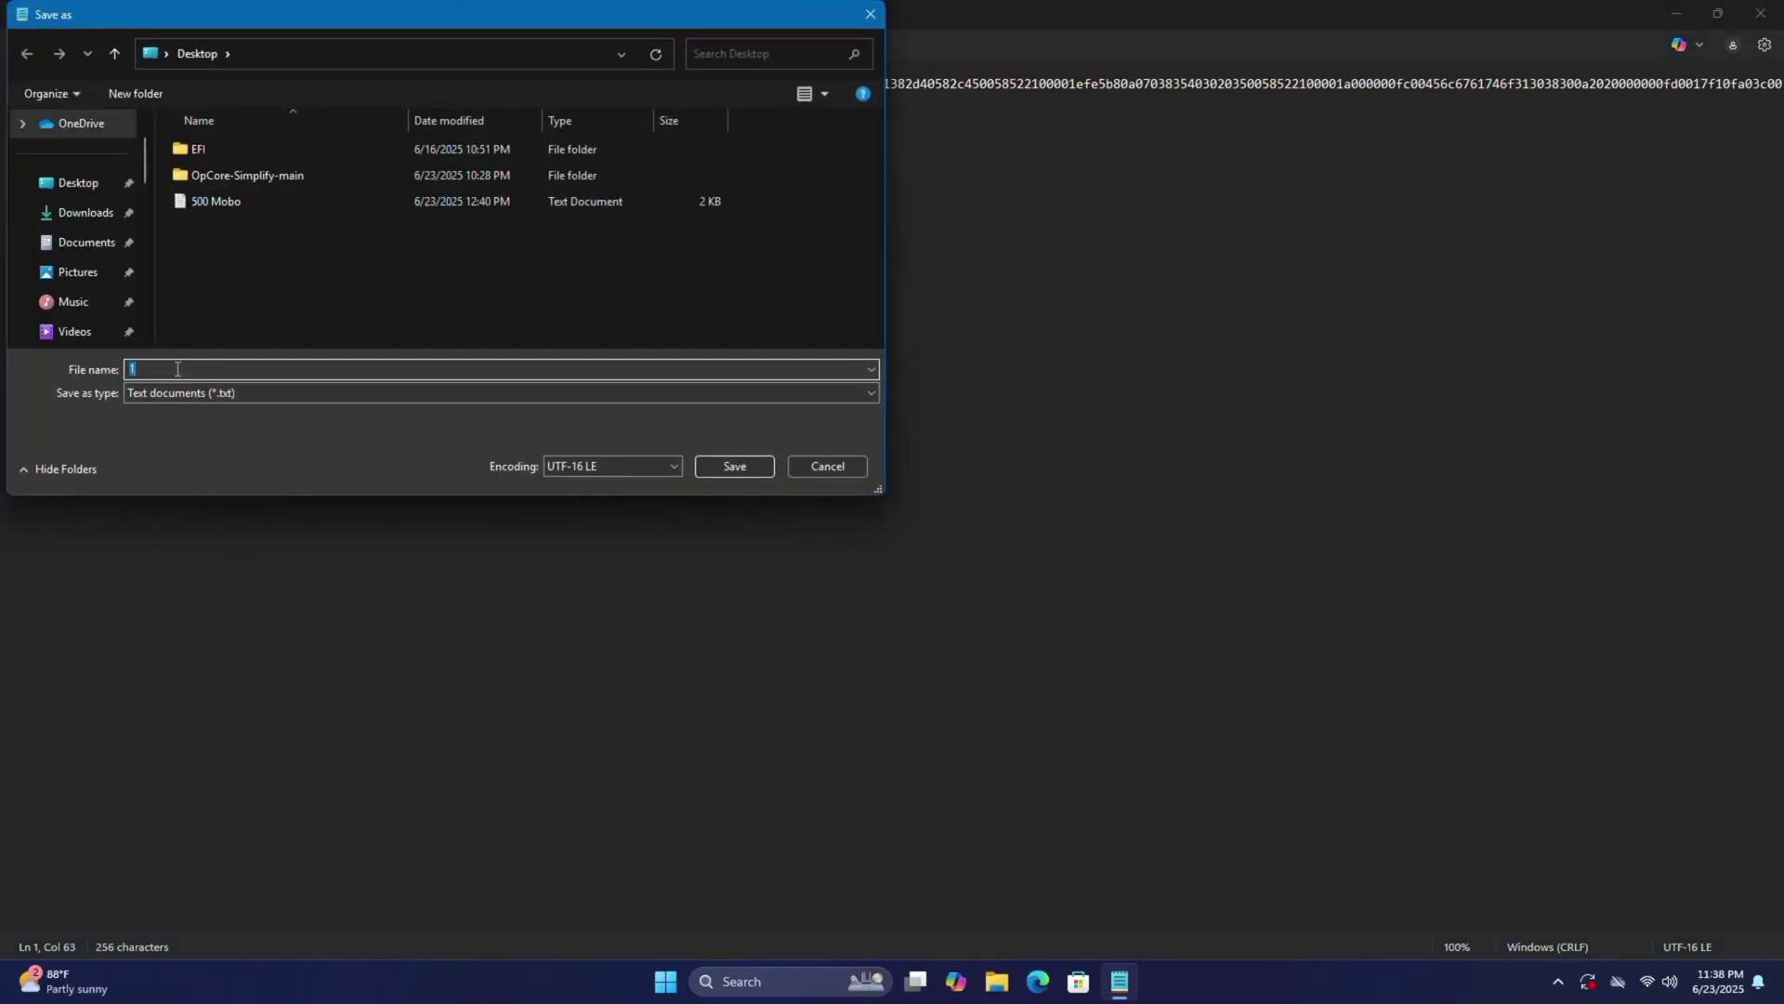
{"action": "type", "text": "EDID"}
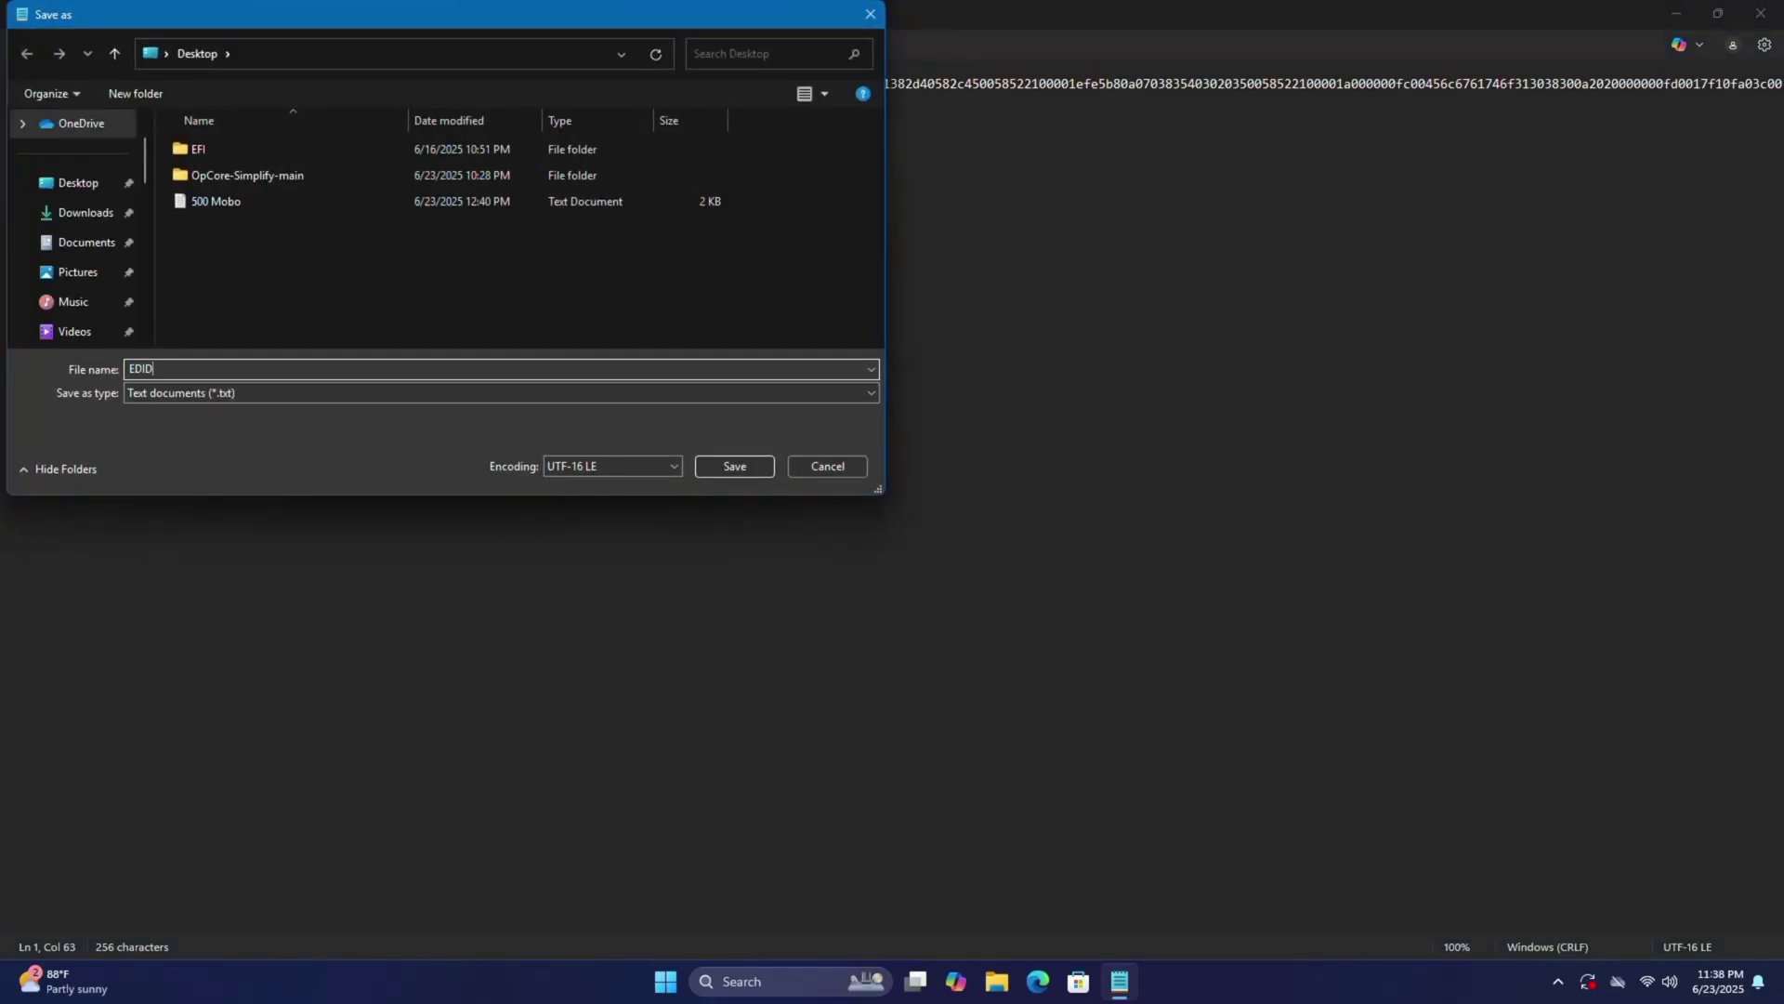
{"action": "left_click", "coordinate": [725, 463]}
{"action": "left_click", "coordinate": [1718, 20]}
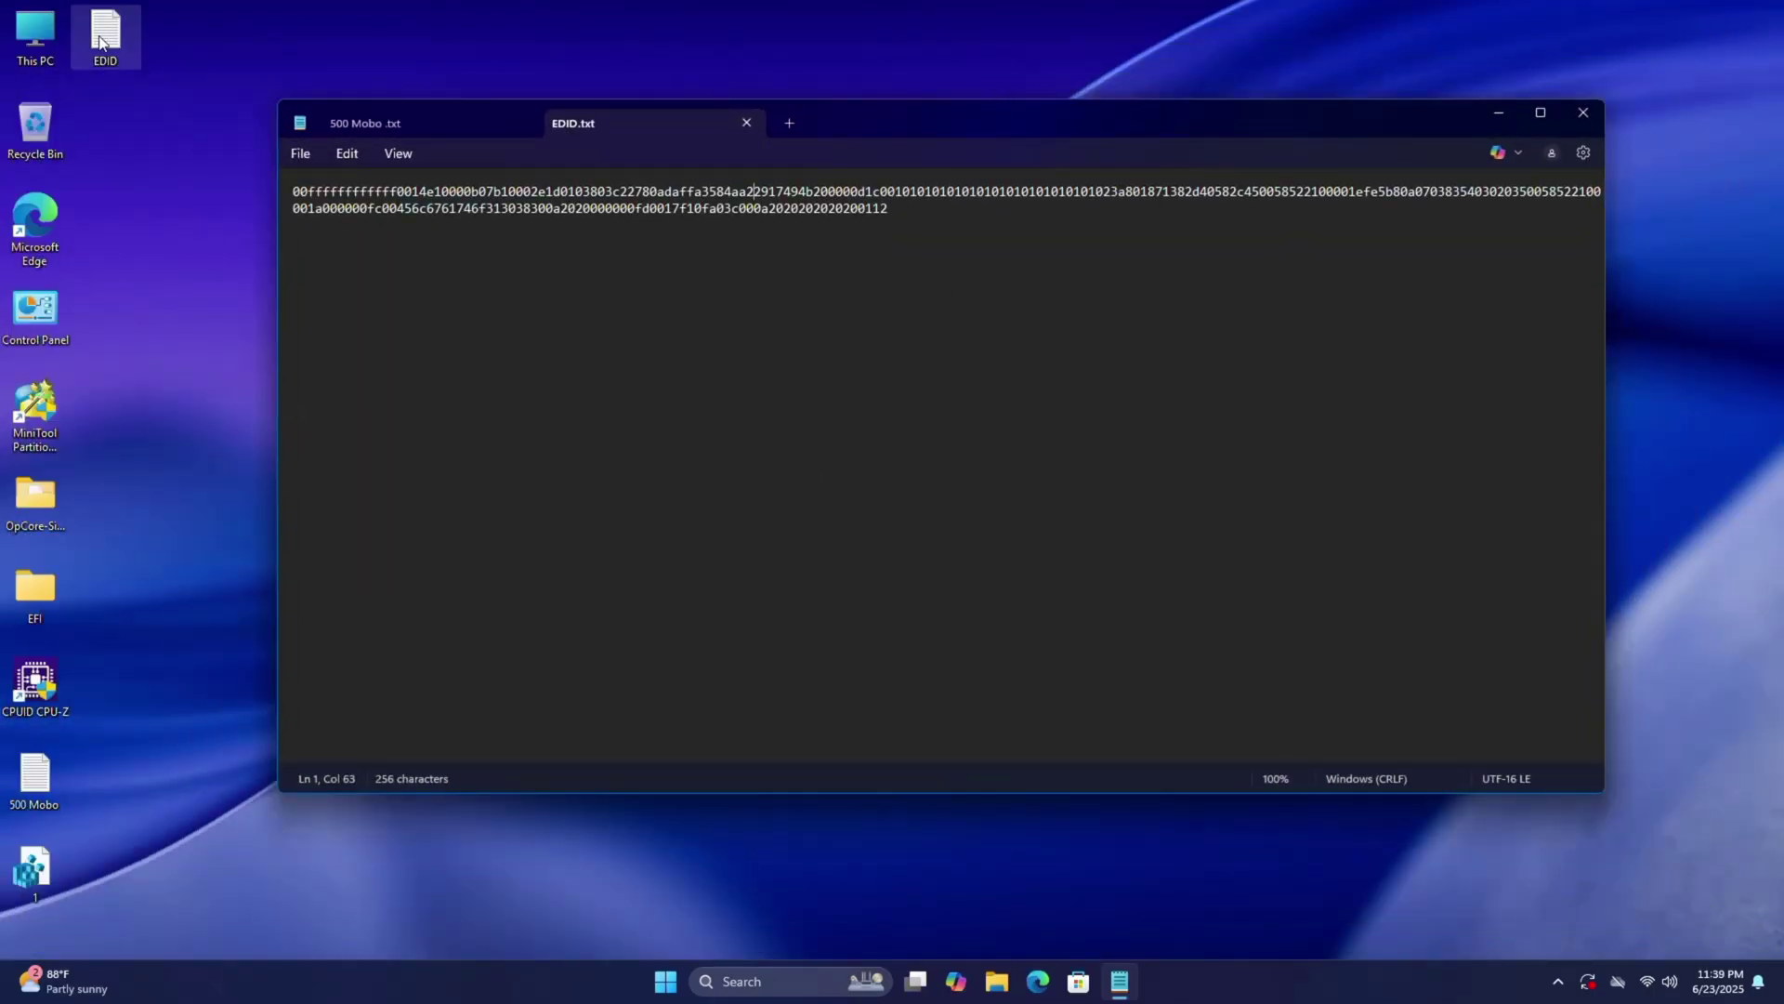
Minimize Notepad and run OCAuxiliaryTools from Downloads\OCAT-Win64\OCAT-Win64 in File Explorer.
{"action": "left_click", "coordinate": [1496, 114]}
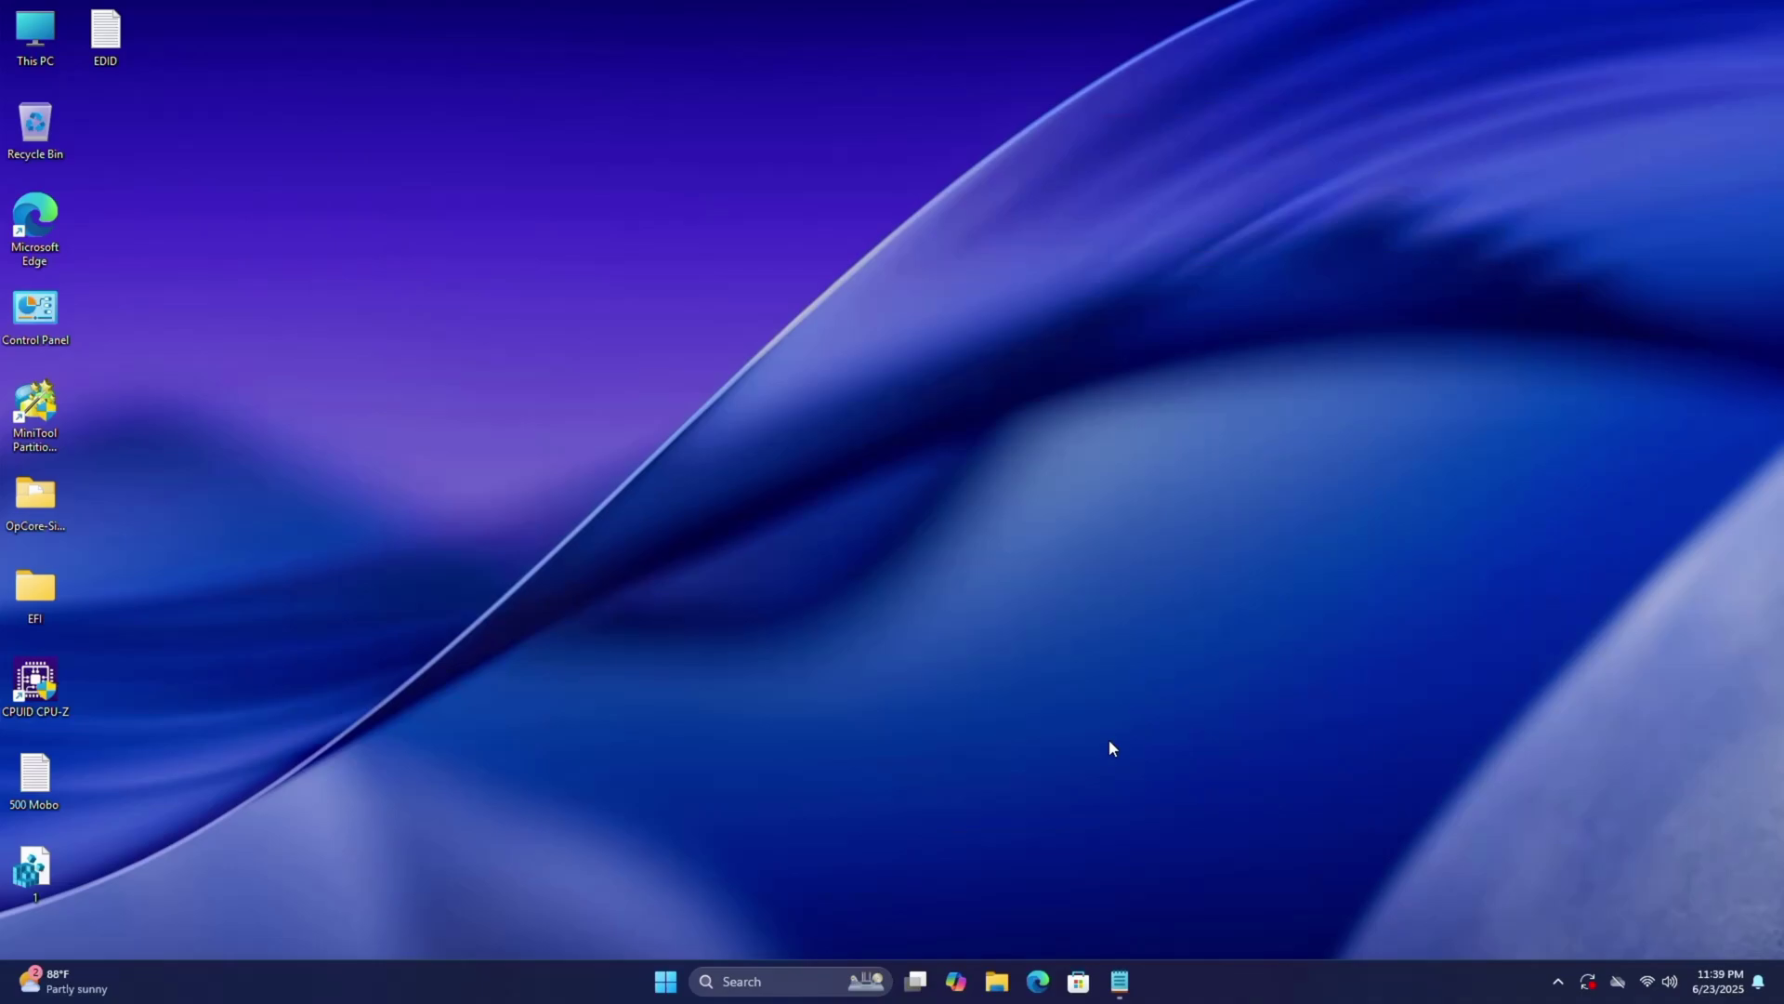
{"action": "left_click", "coordinate": [998, 982]}
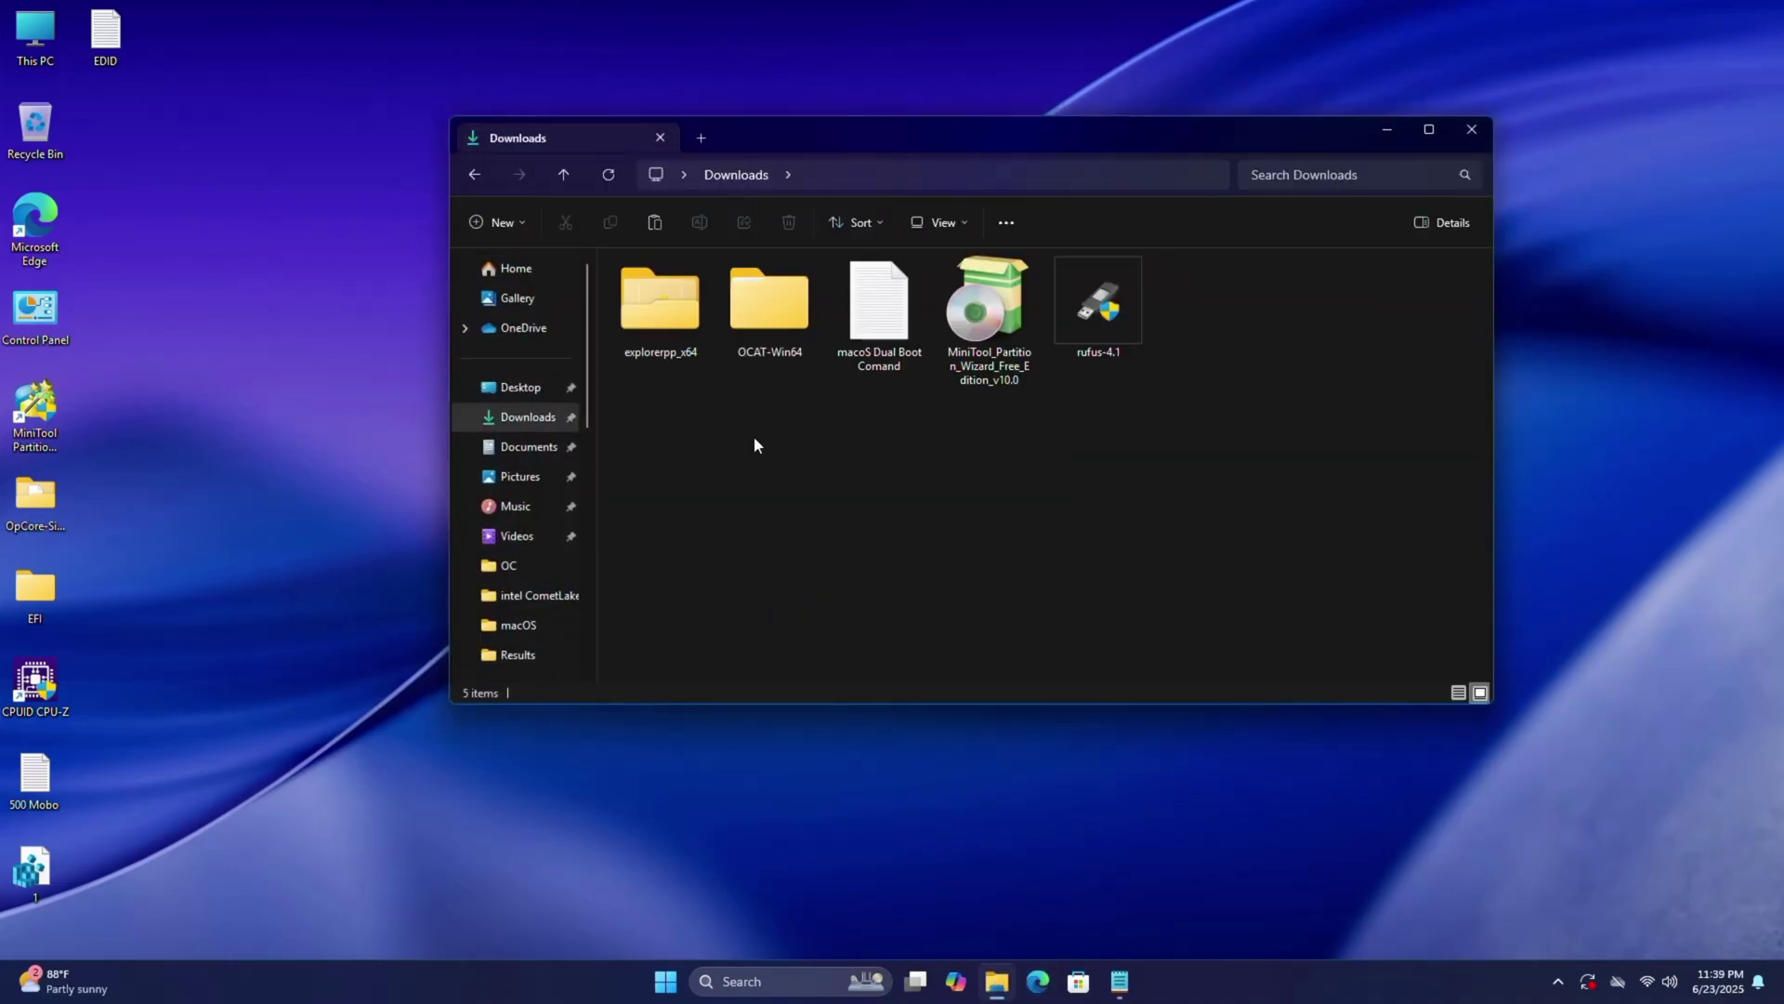
{"action": "left_click", "coordinate": [763, 323]}
{"action": "double_click", "coordinate": [762, 323]}
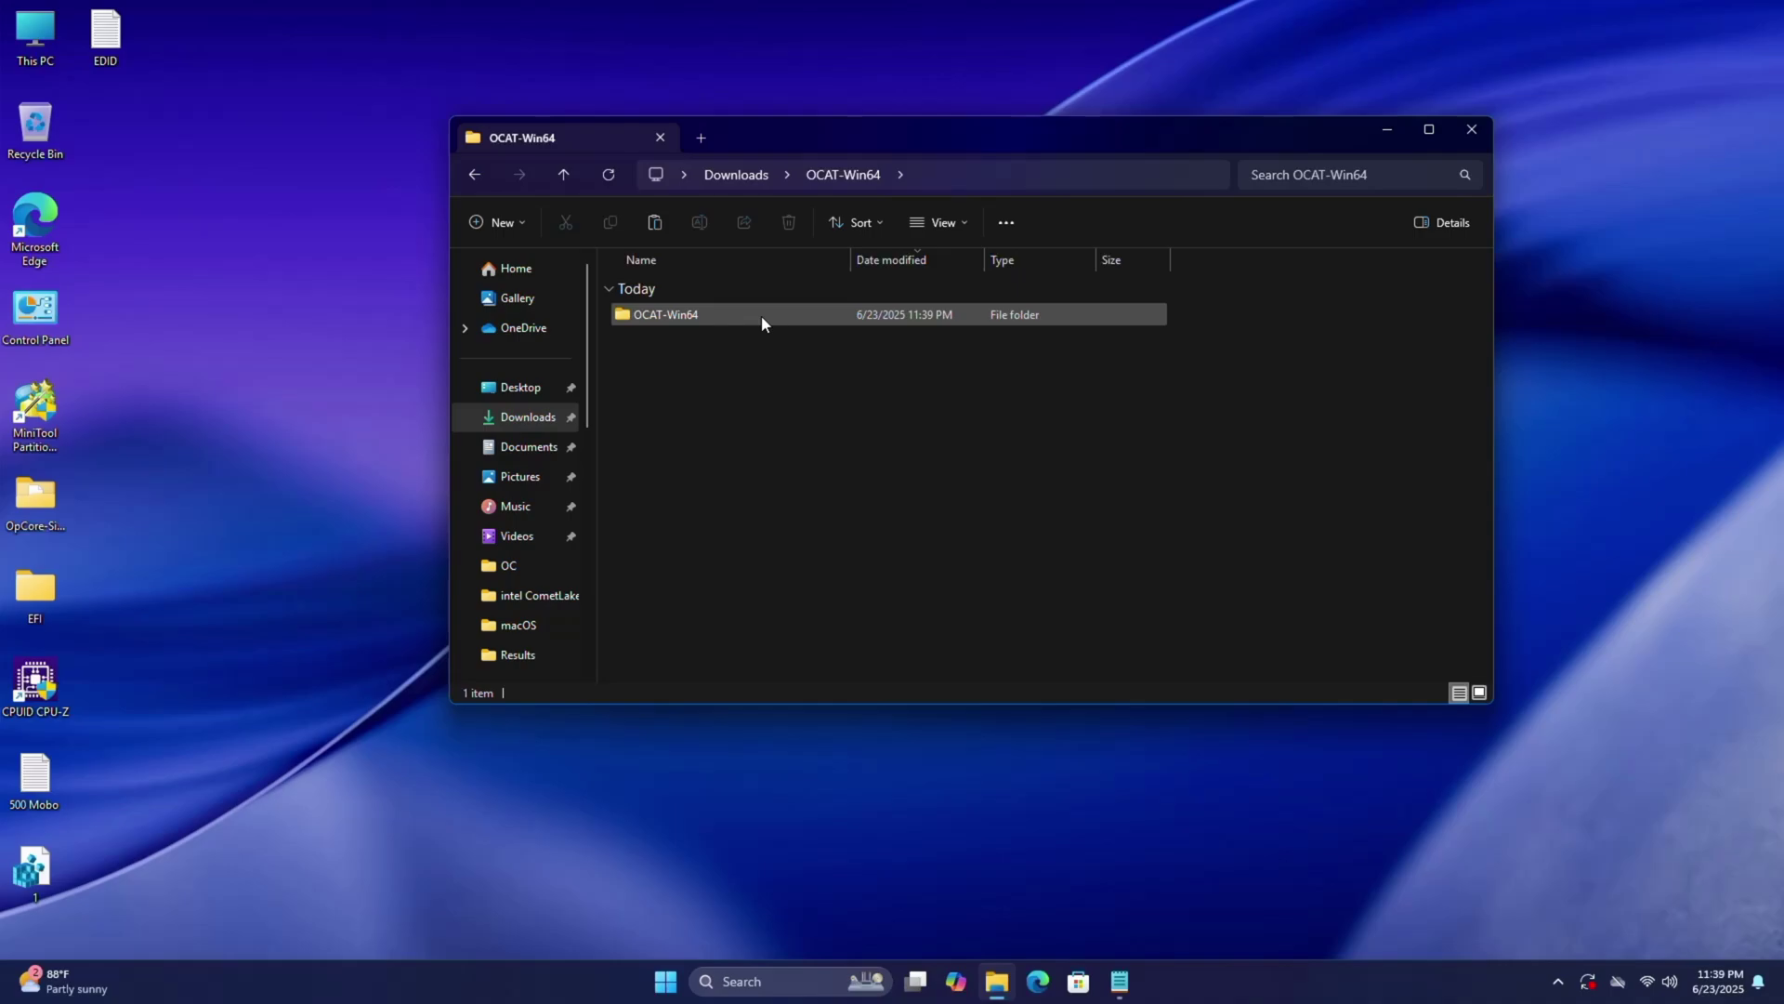
{"action": "double_click", "coordinate": [761, 316]}
{"action": "key", "text": "ctrl+shift+2"}
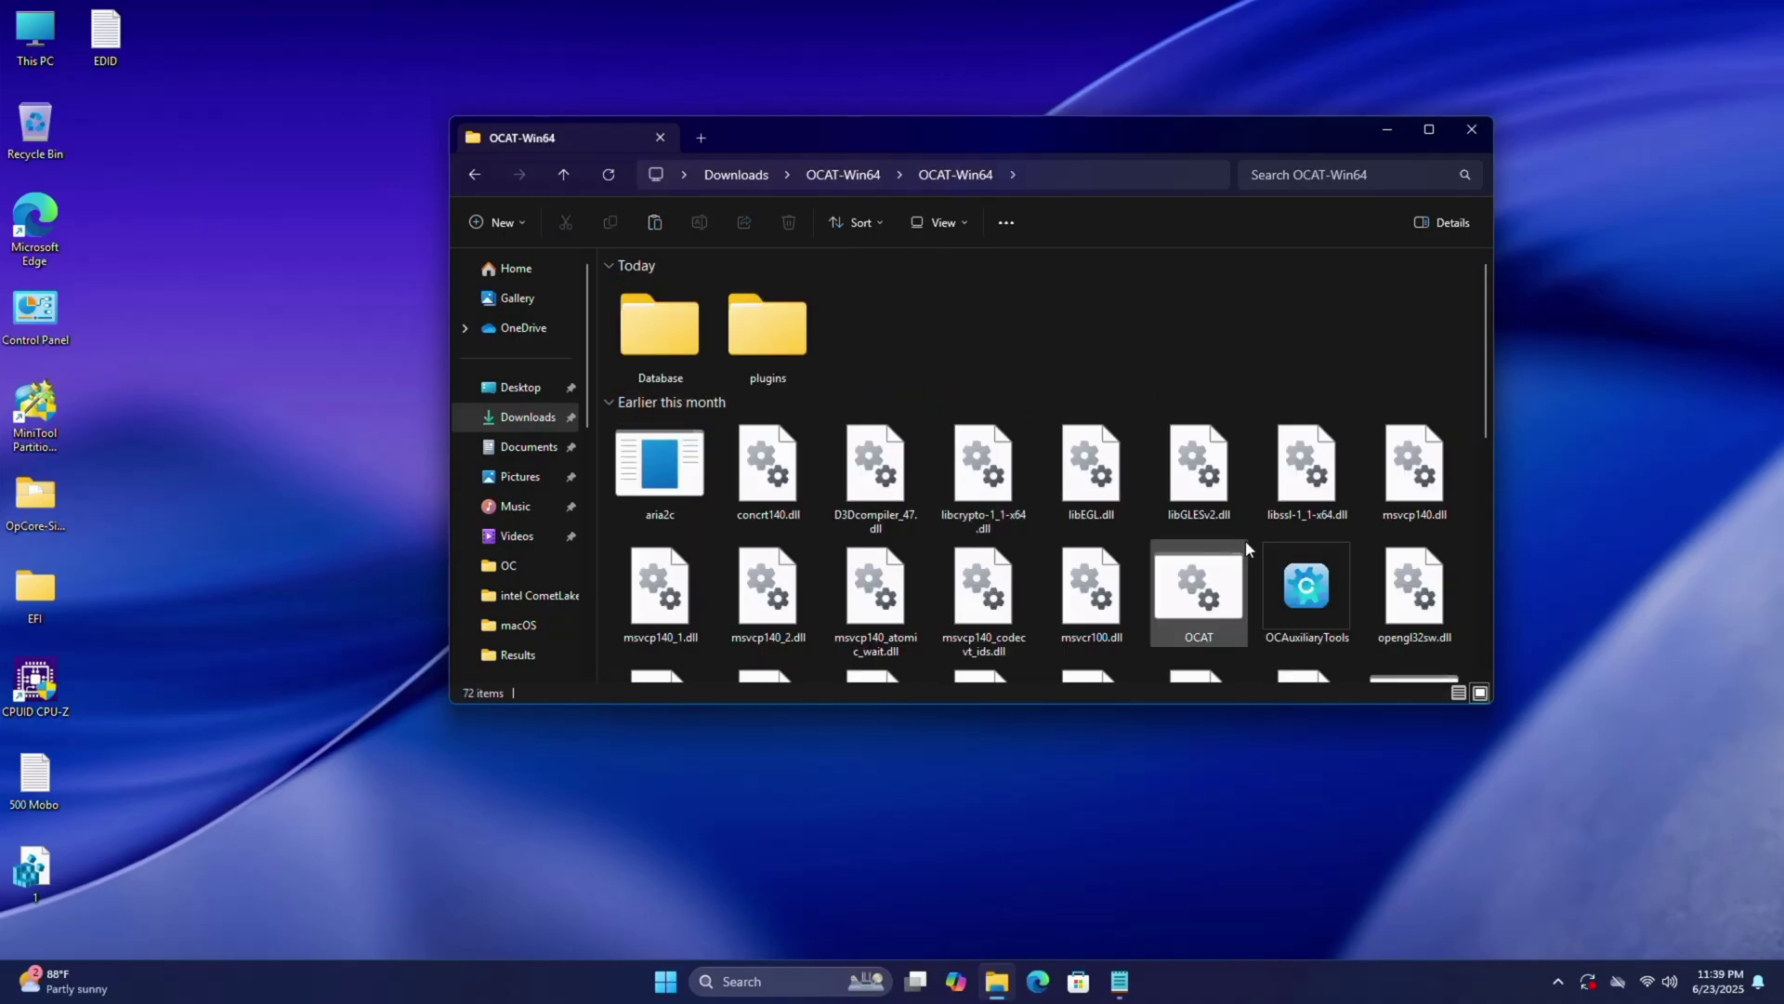
{"action": "right_click", "coordinate": [1319, 593]}
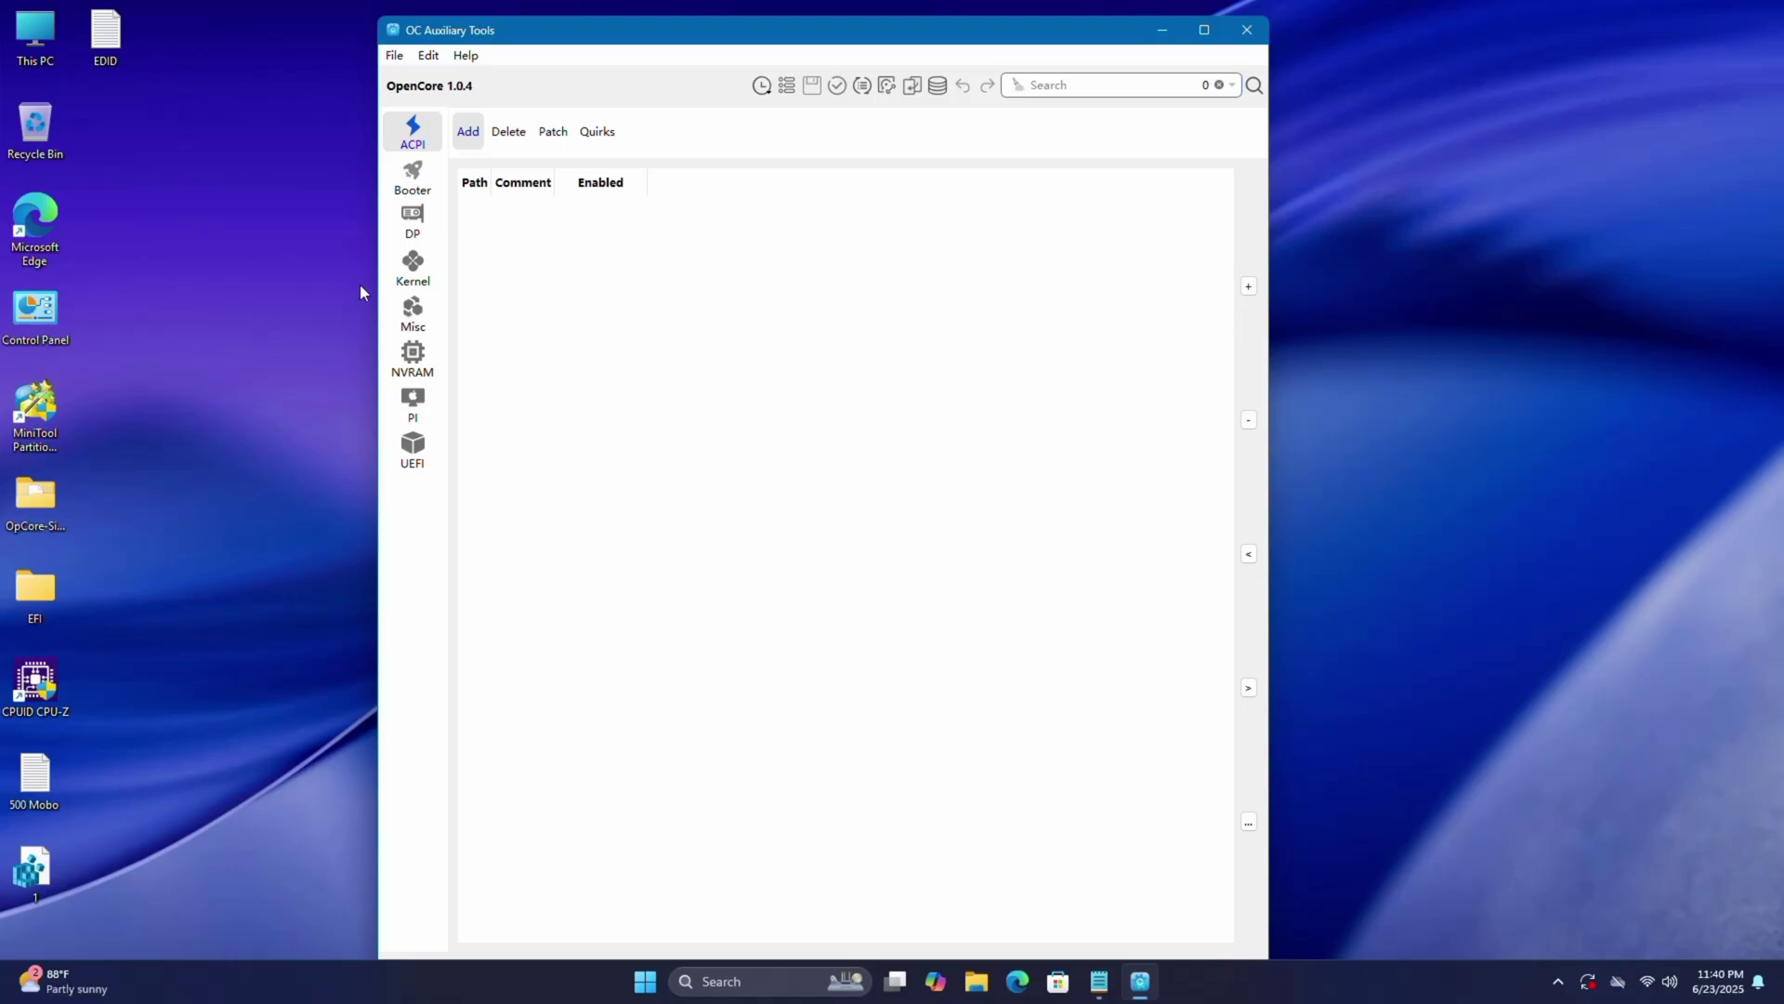
Load config.plist from Desktop\EFI\OC via File > Open.
{"action": "left_click", "coordinate": [394, 56]}
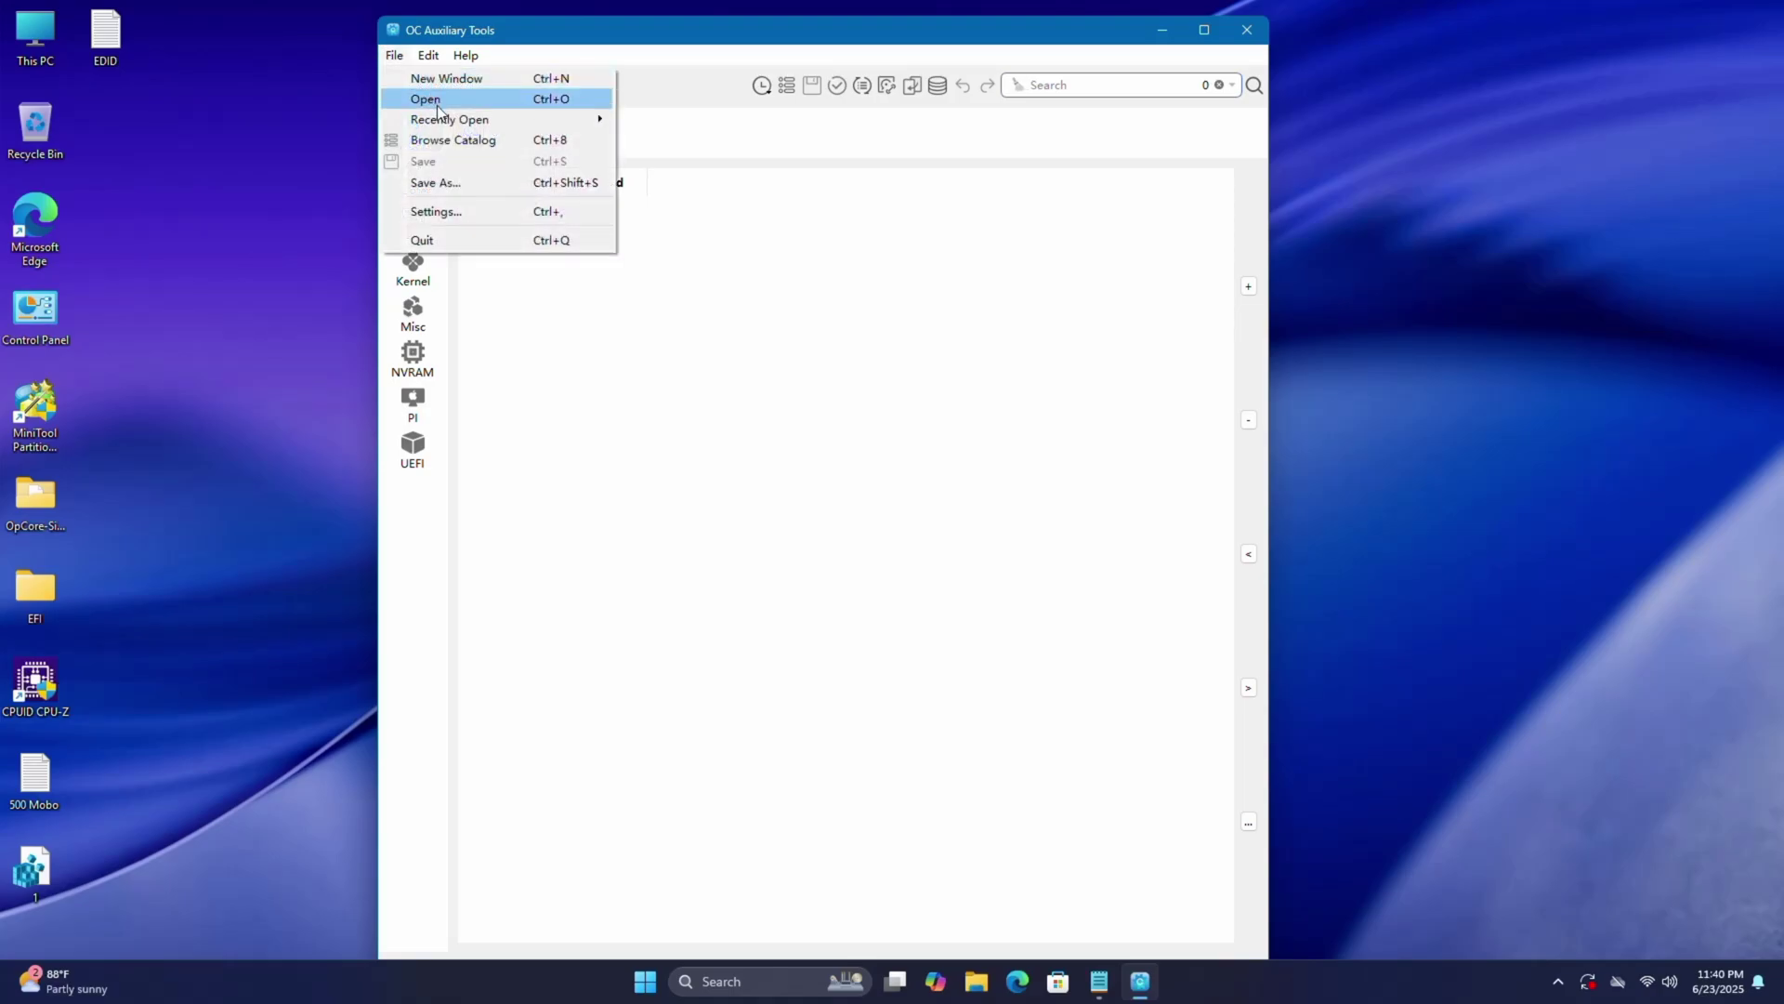
{"action": "left_click", "coordinate": [438, 102]}
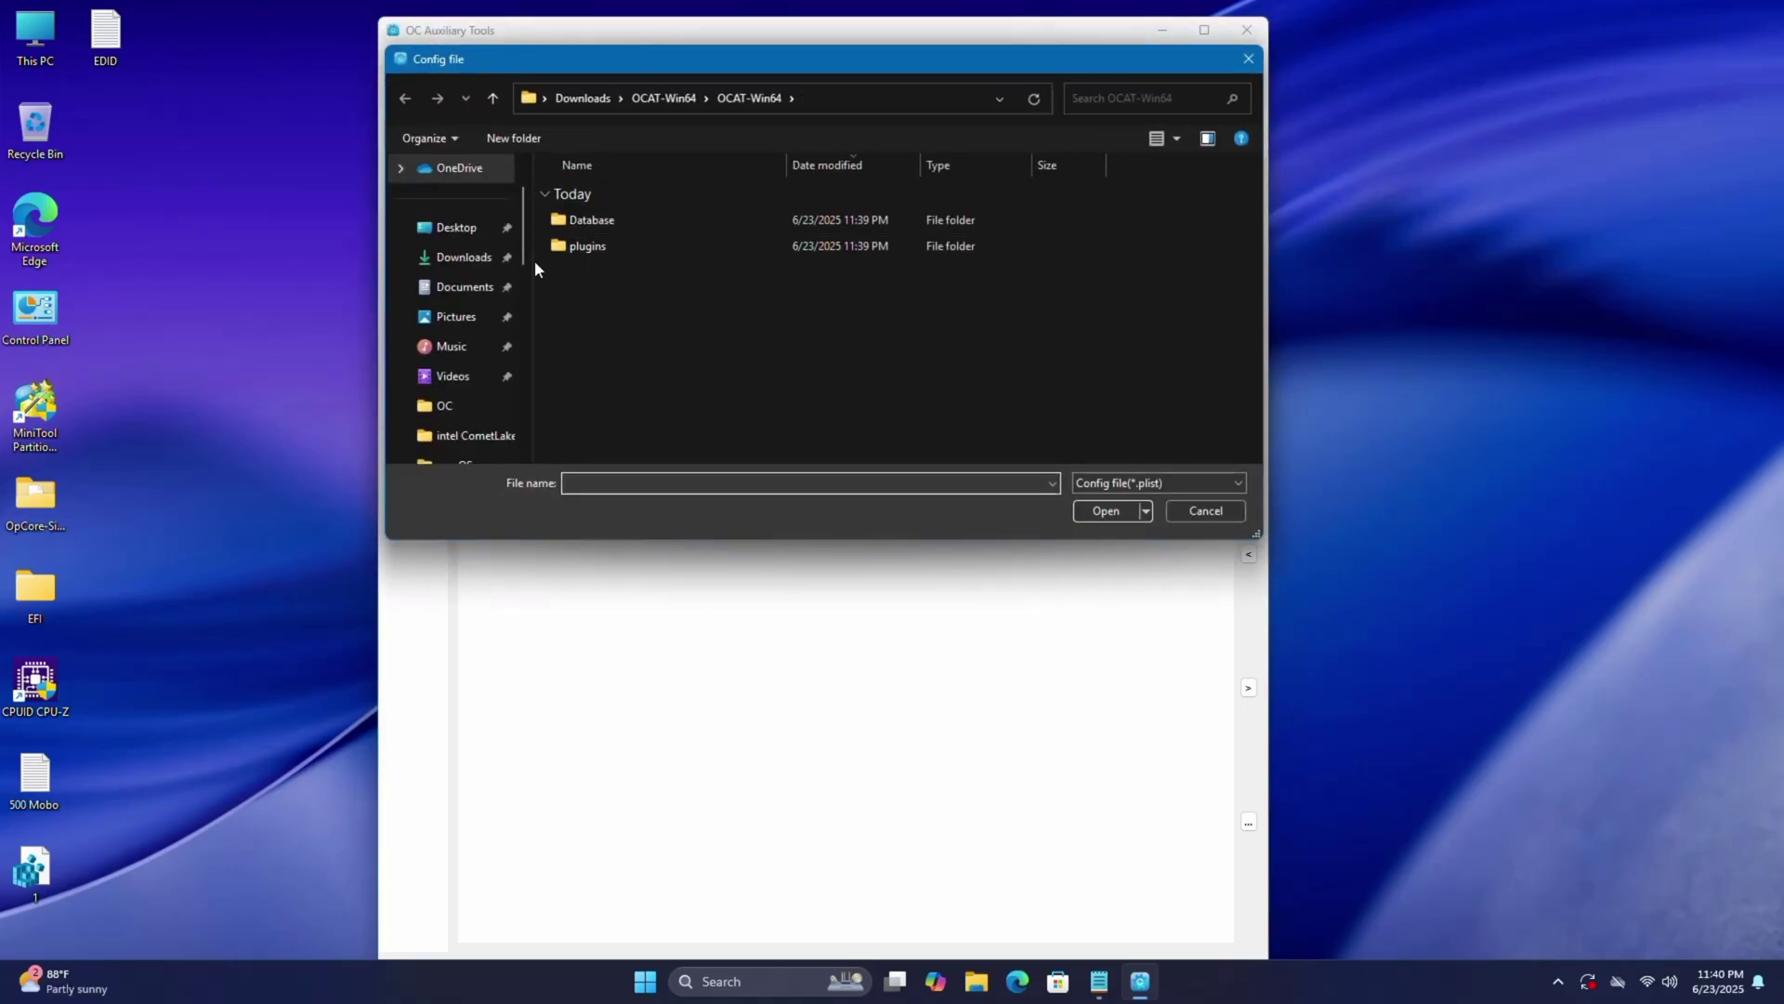
{"action": "left_click", "coordinate": [458, 228]}
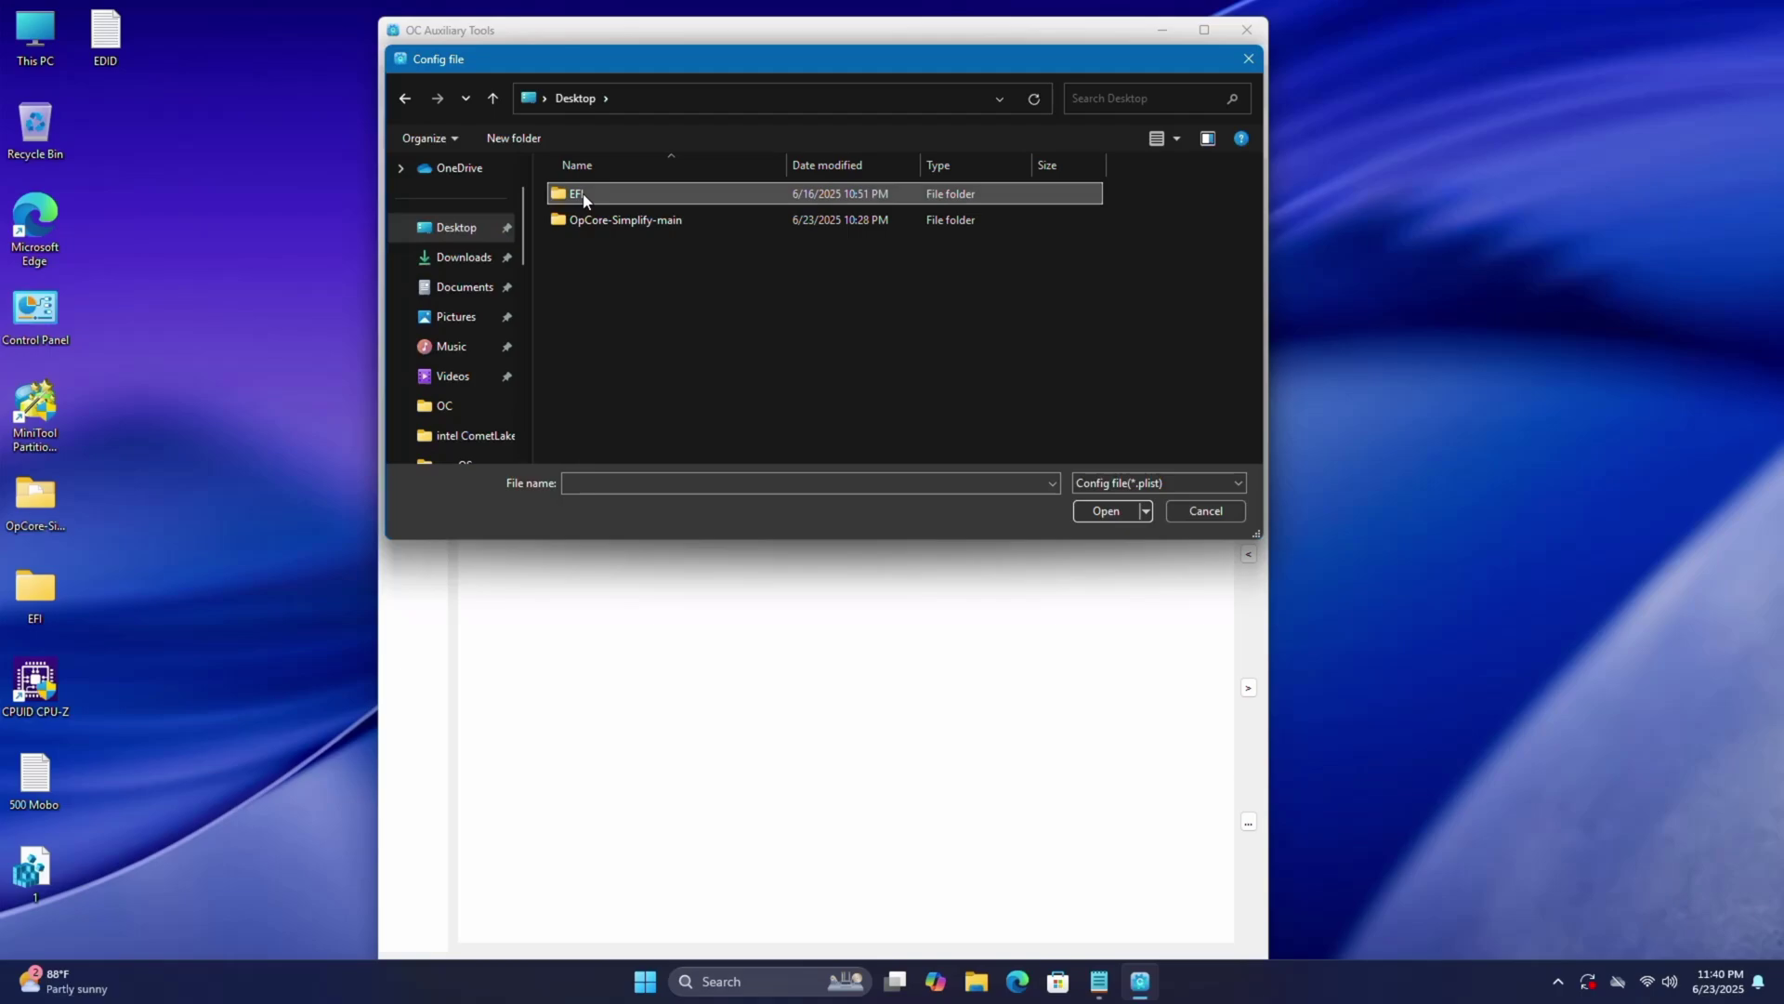
{"action": "double_click", "coordinate": [581, 195]}
{"action": "left_click", "coordinate": [578, 223]}
{"action": "double_click", "coordinate": [578, 221]}
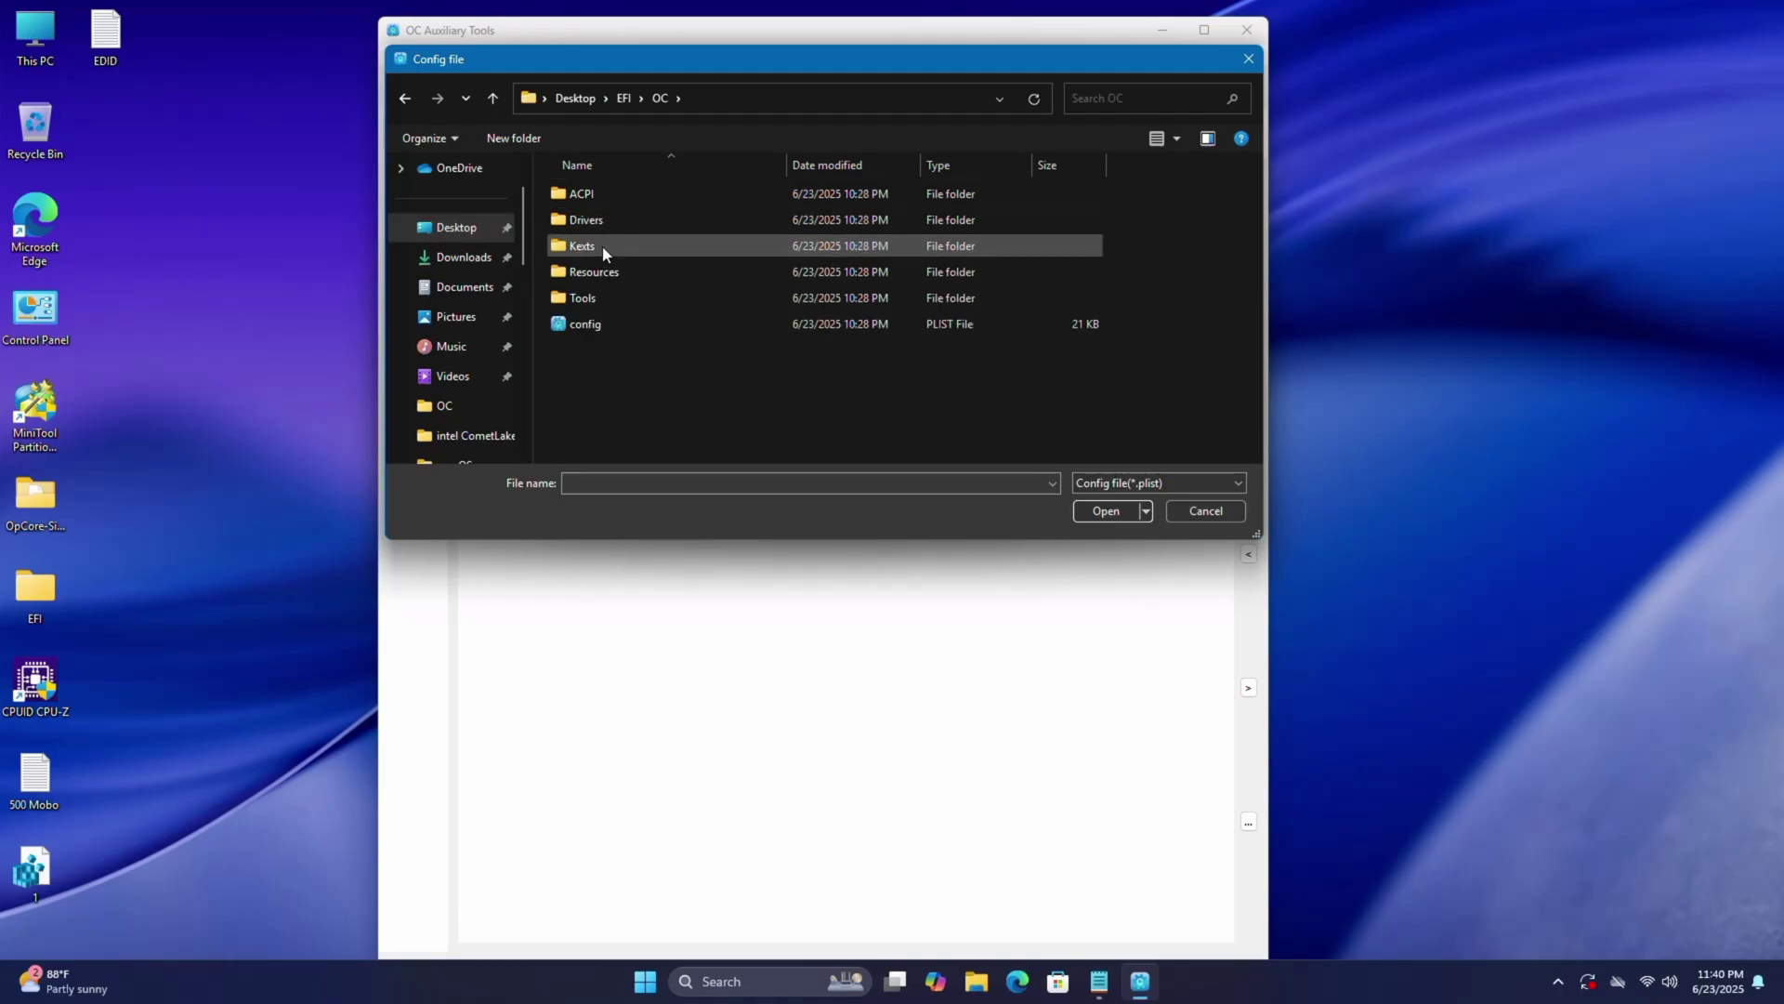
{"action": "left_click", "coordinate": [586, 325]}
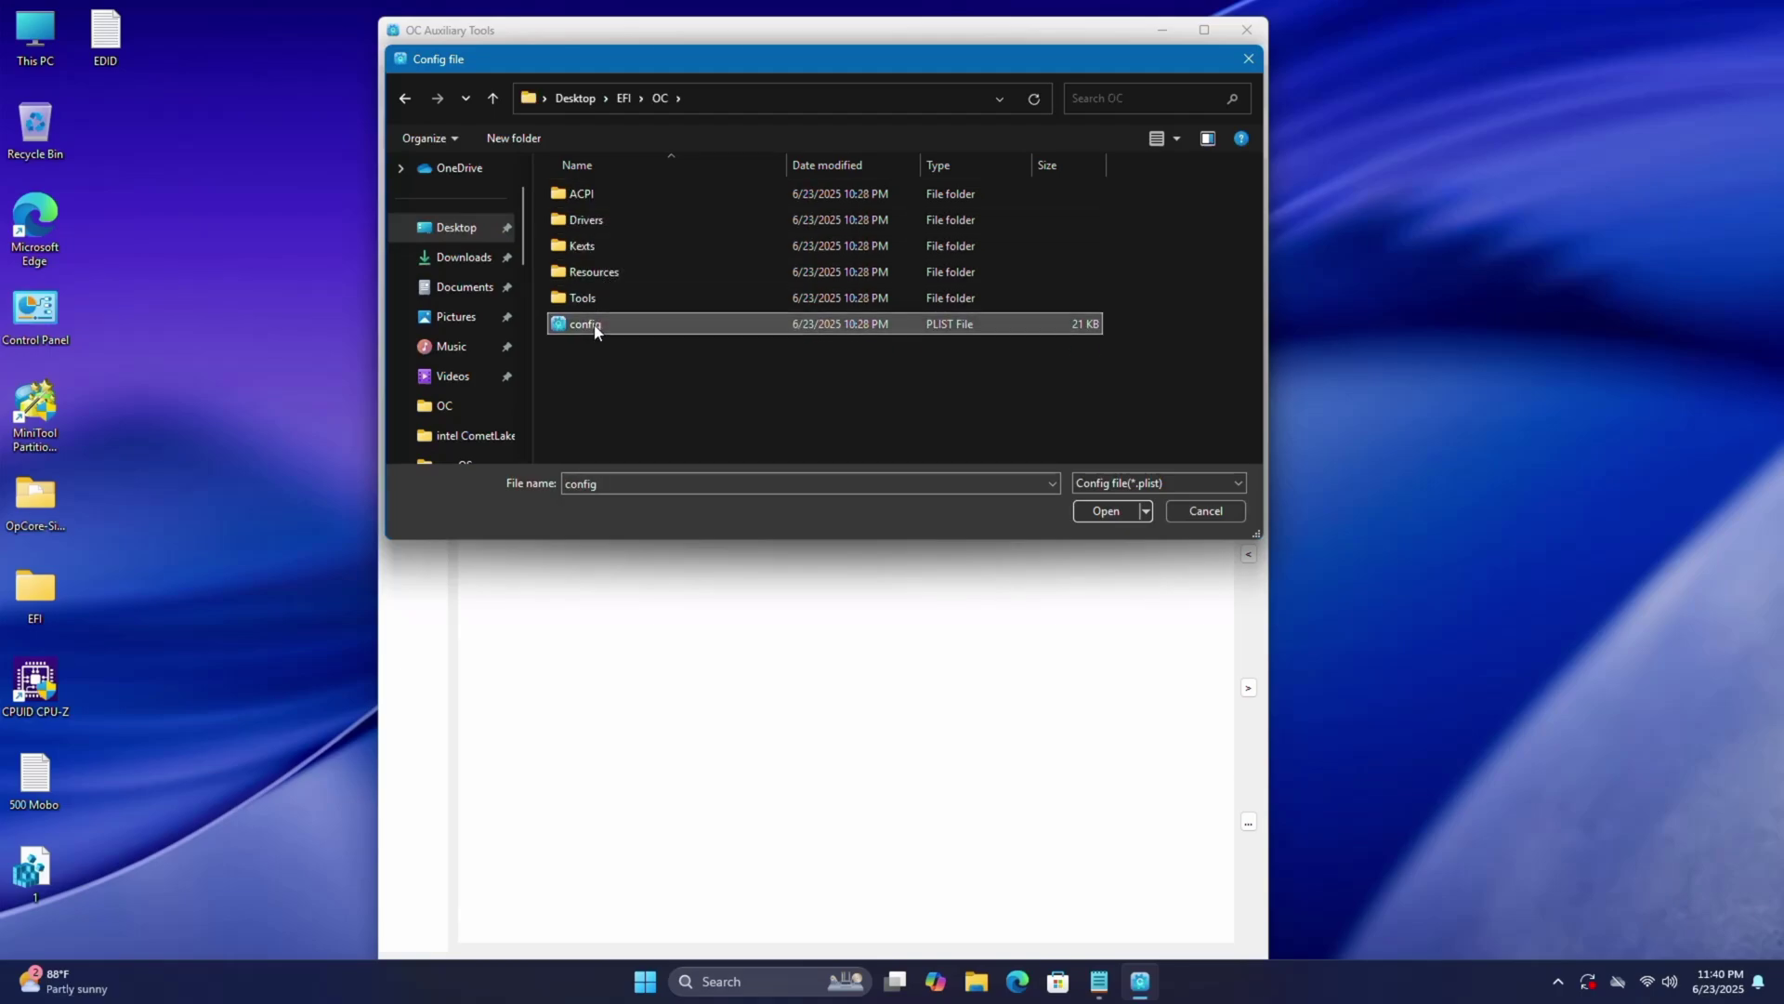
{"action": "left_click", "coordinate": [1107, 511]}
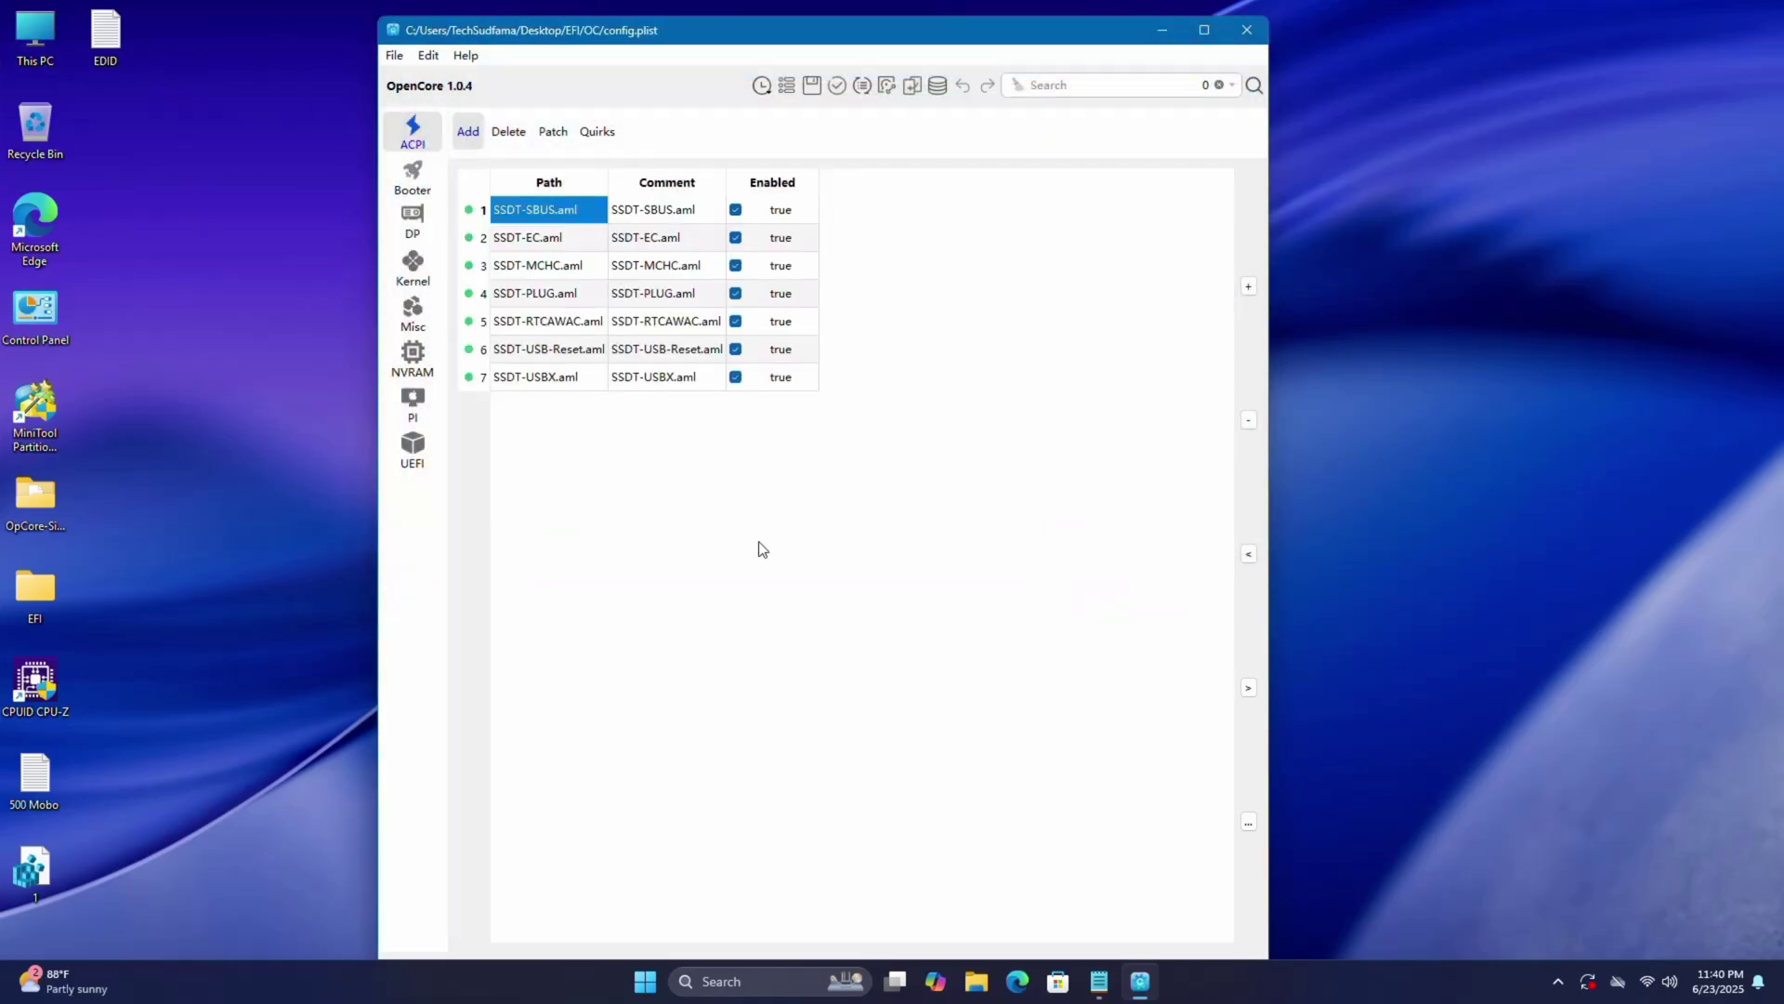
Show DeviceProperties for PciRoot(0x0)/Pci(0x2,0x0) beside the 500 Mobo framebuffer notes.
{"action": "left_click", "coordinate": [423, 228]}
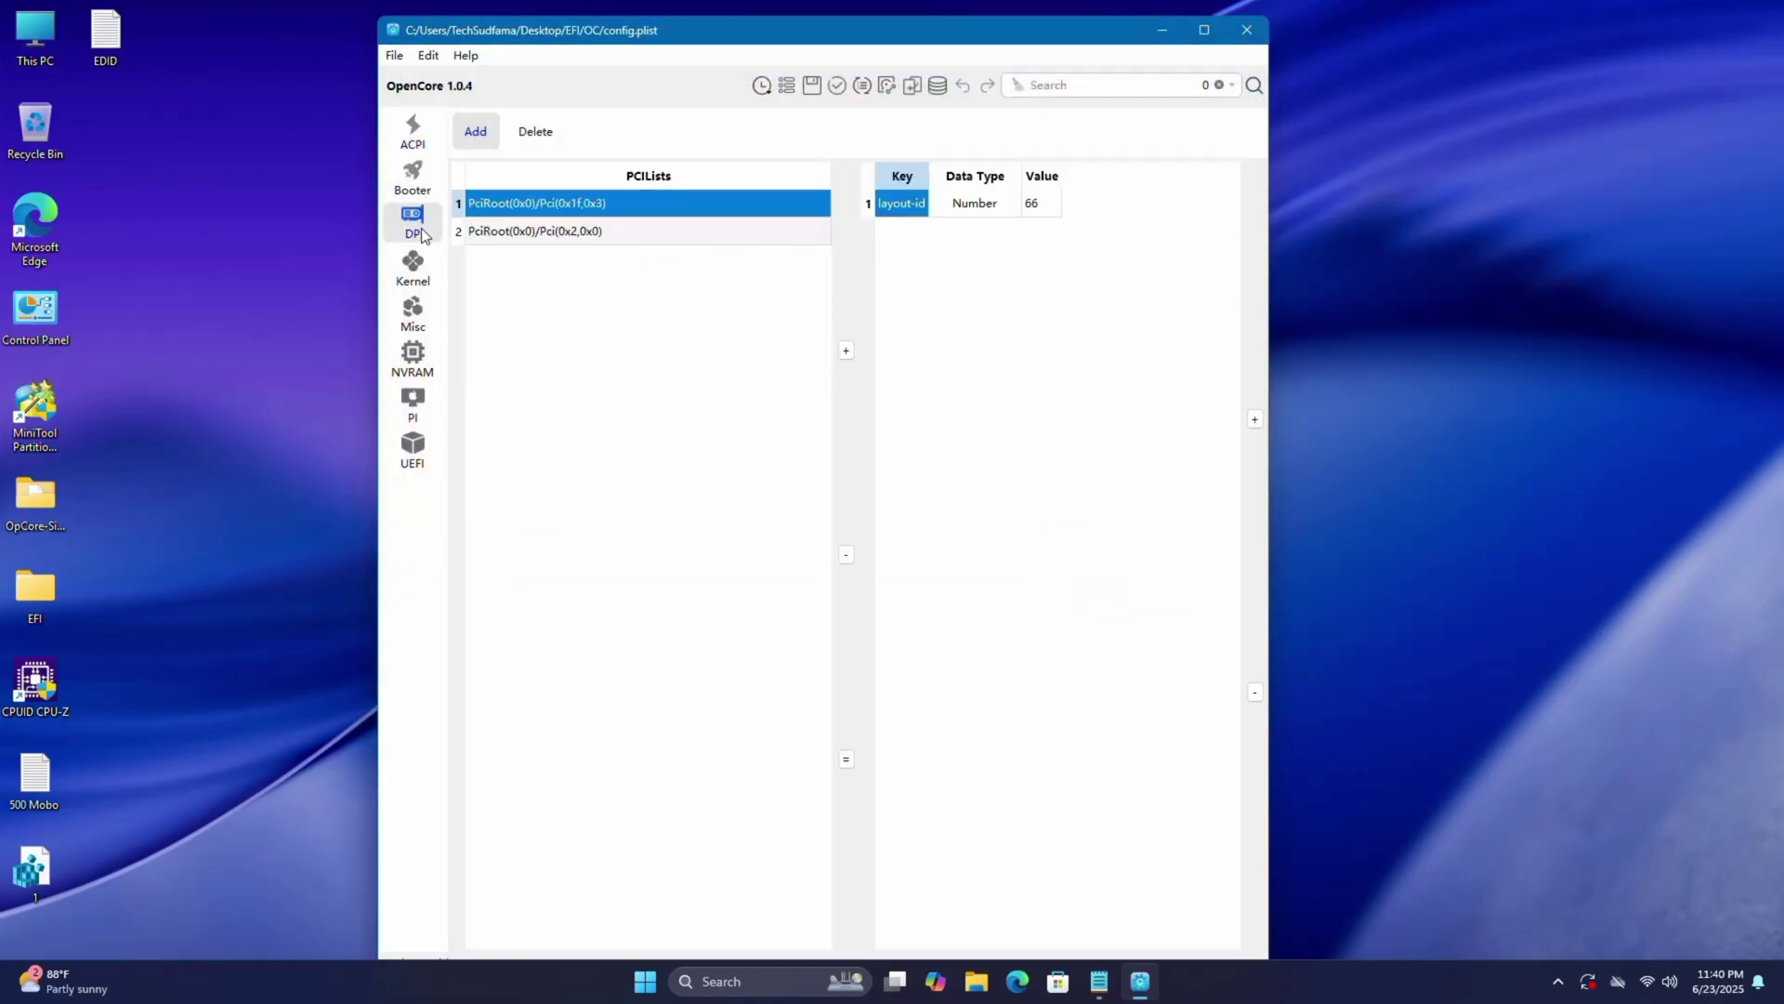
{"action": "left_click", "coordinate": [597, 234]}
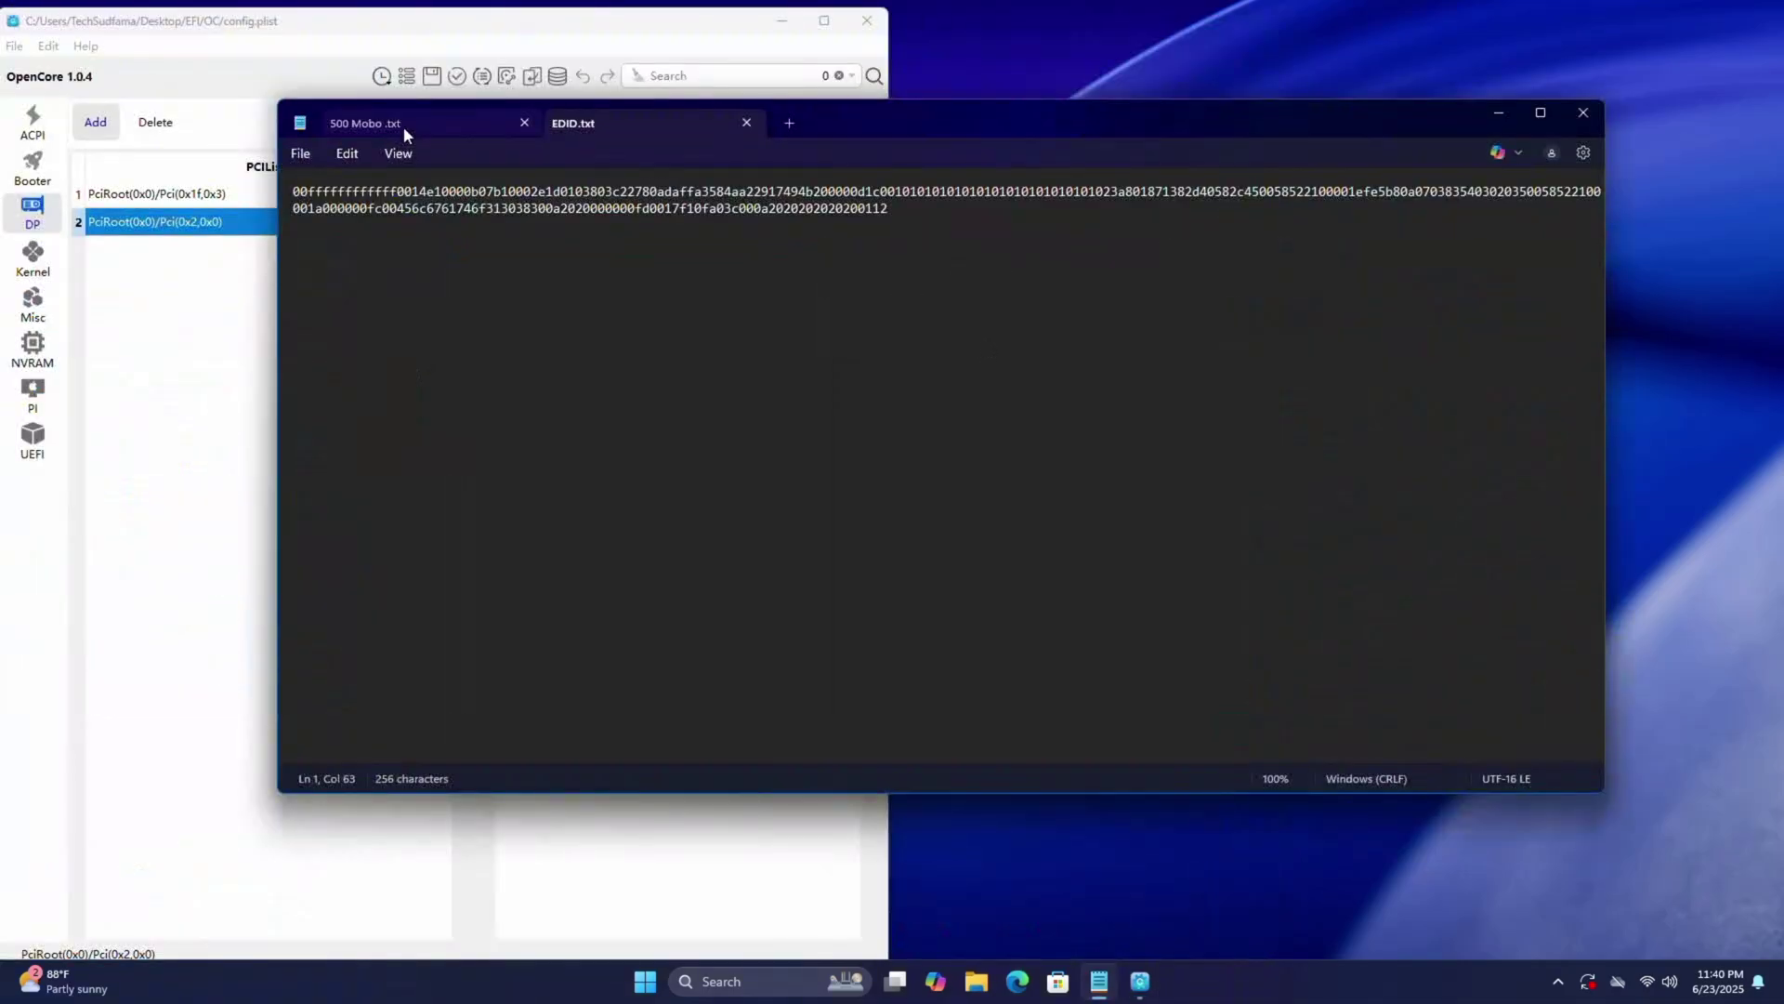
{"action": "left_click", "coordinate": [403, 127]}
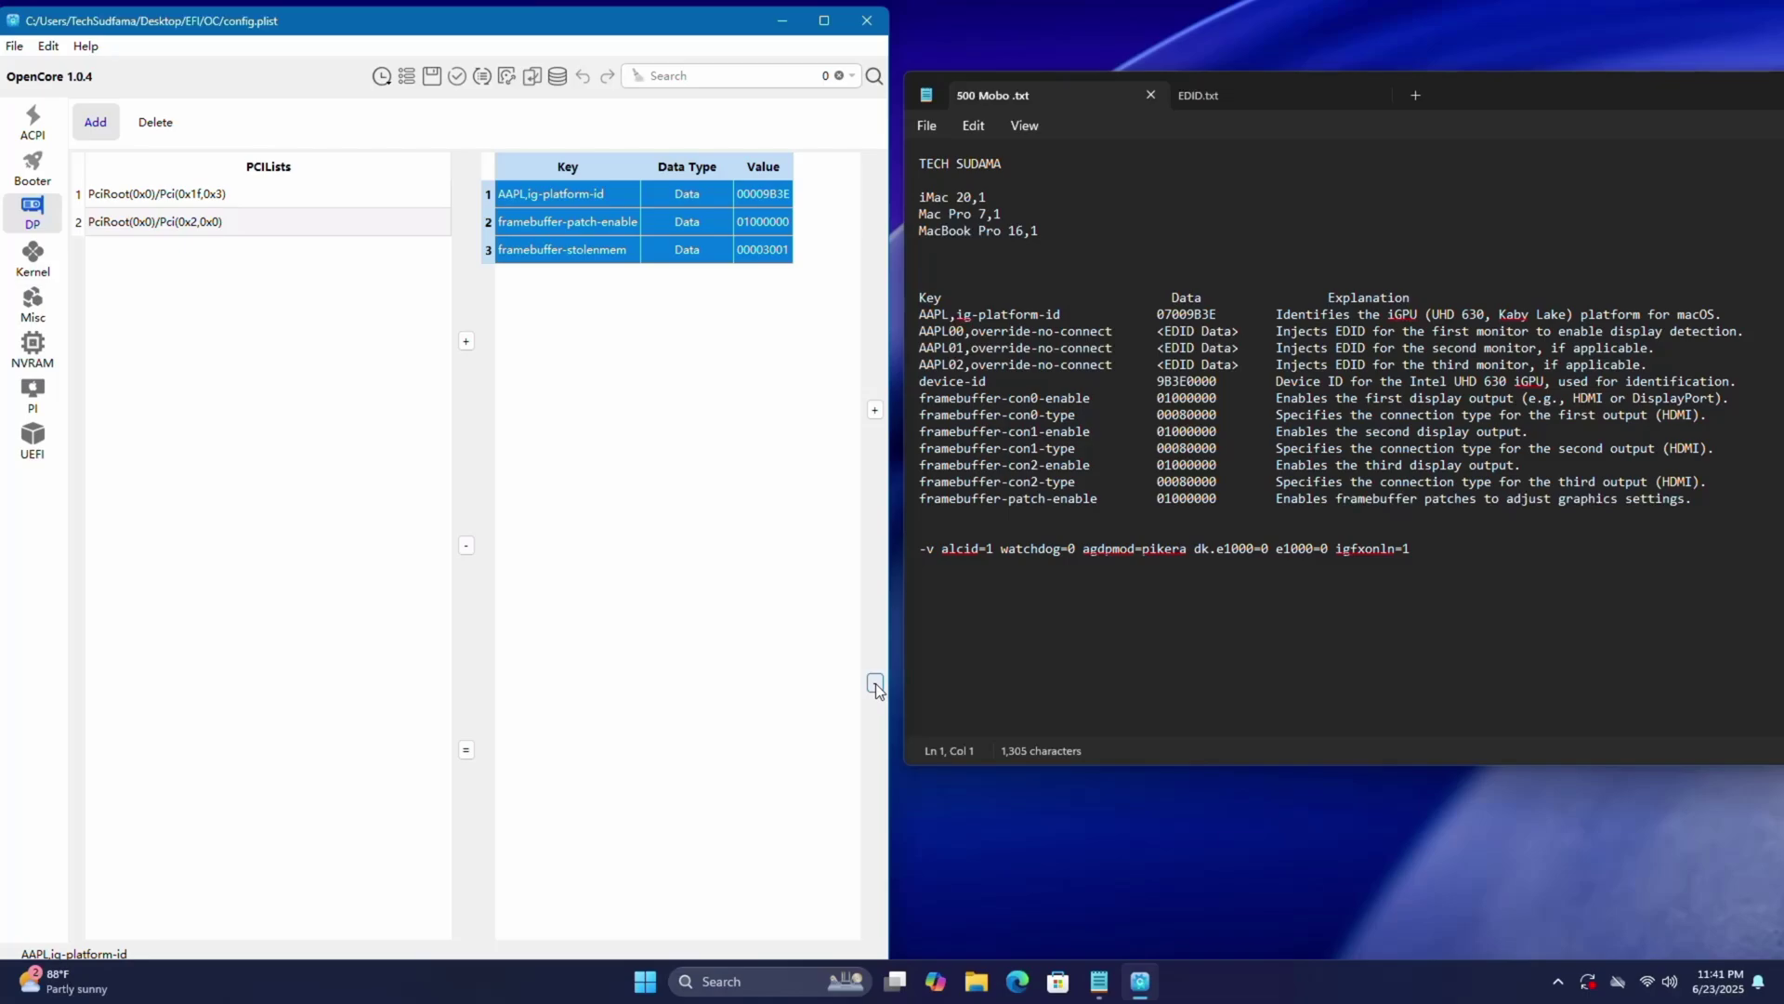
Delete the graphics device's three existing keys and add empty key rows.
{"action": "left_click", "coordinate": [876, 683]}
{"action": "left_click", "coordinate": [875, 683]}
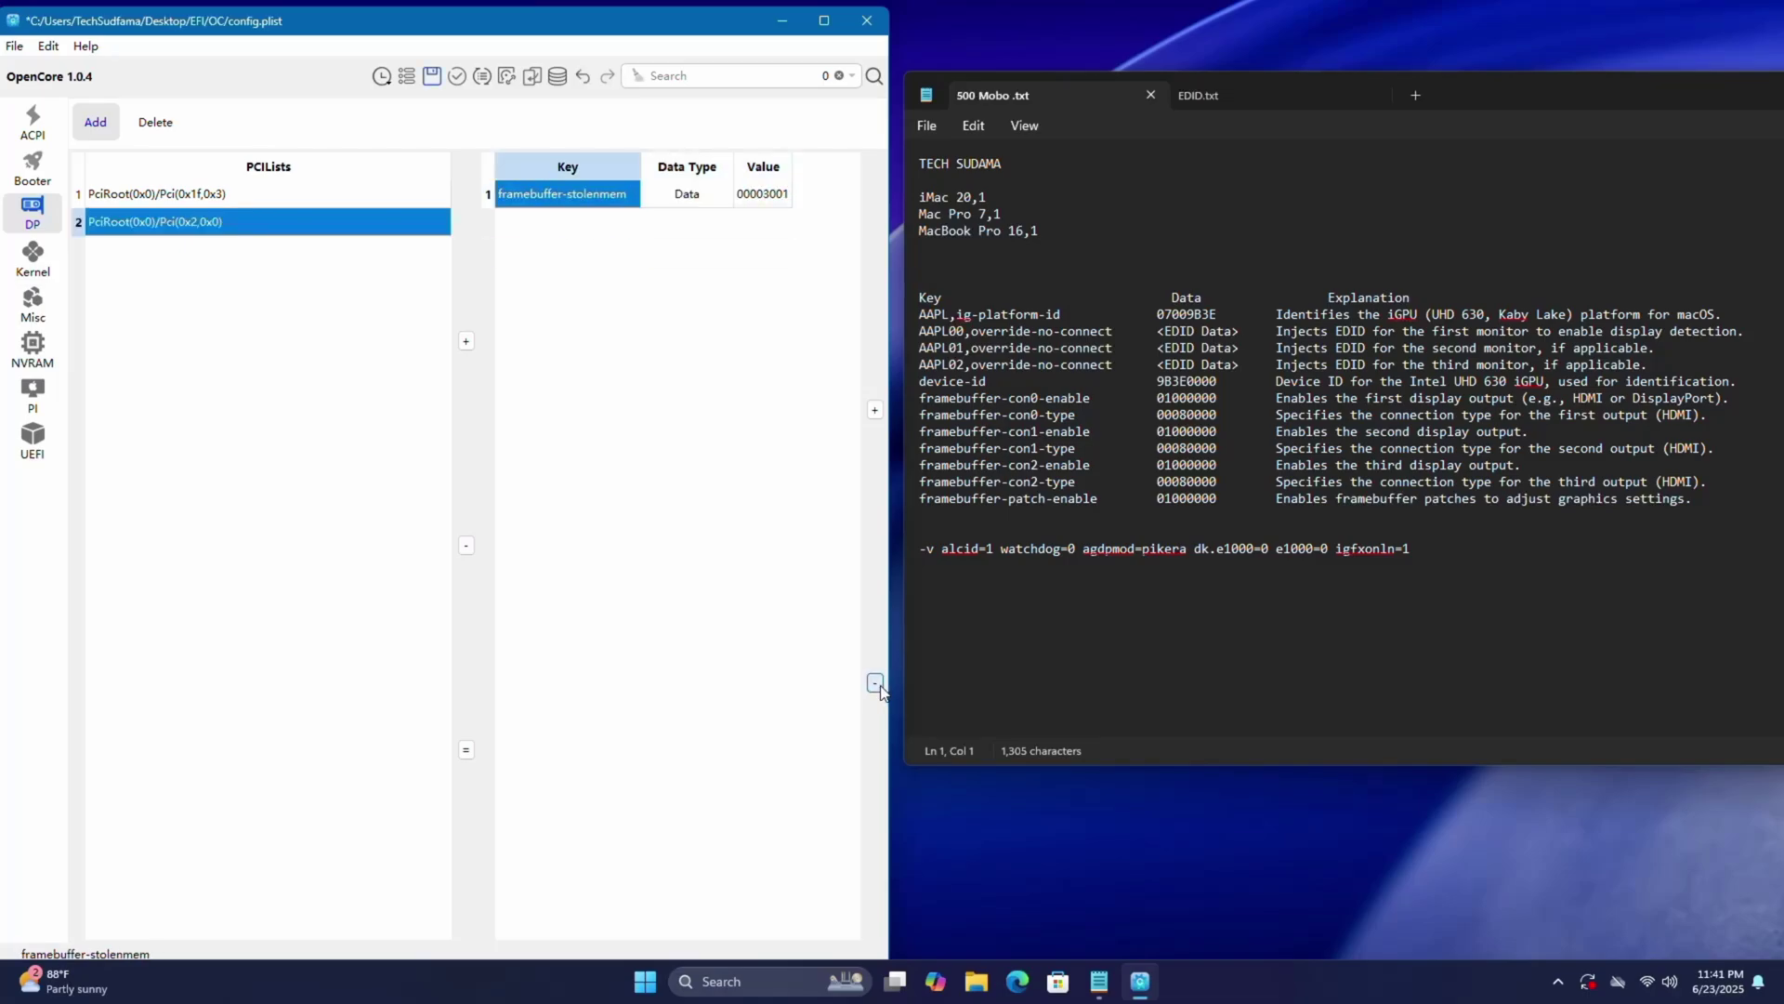
{"action": "left_click", "coordinate": [876, 683]}
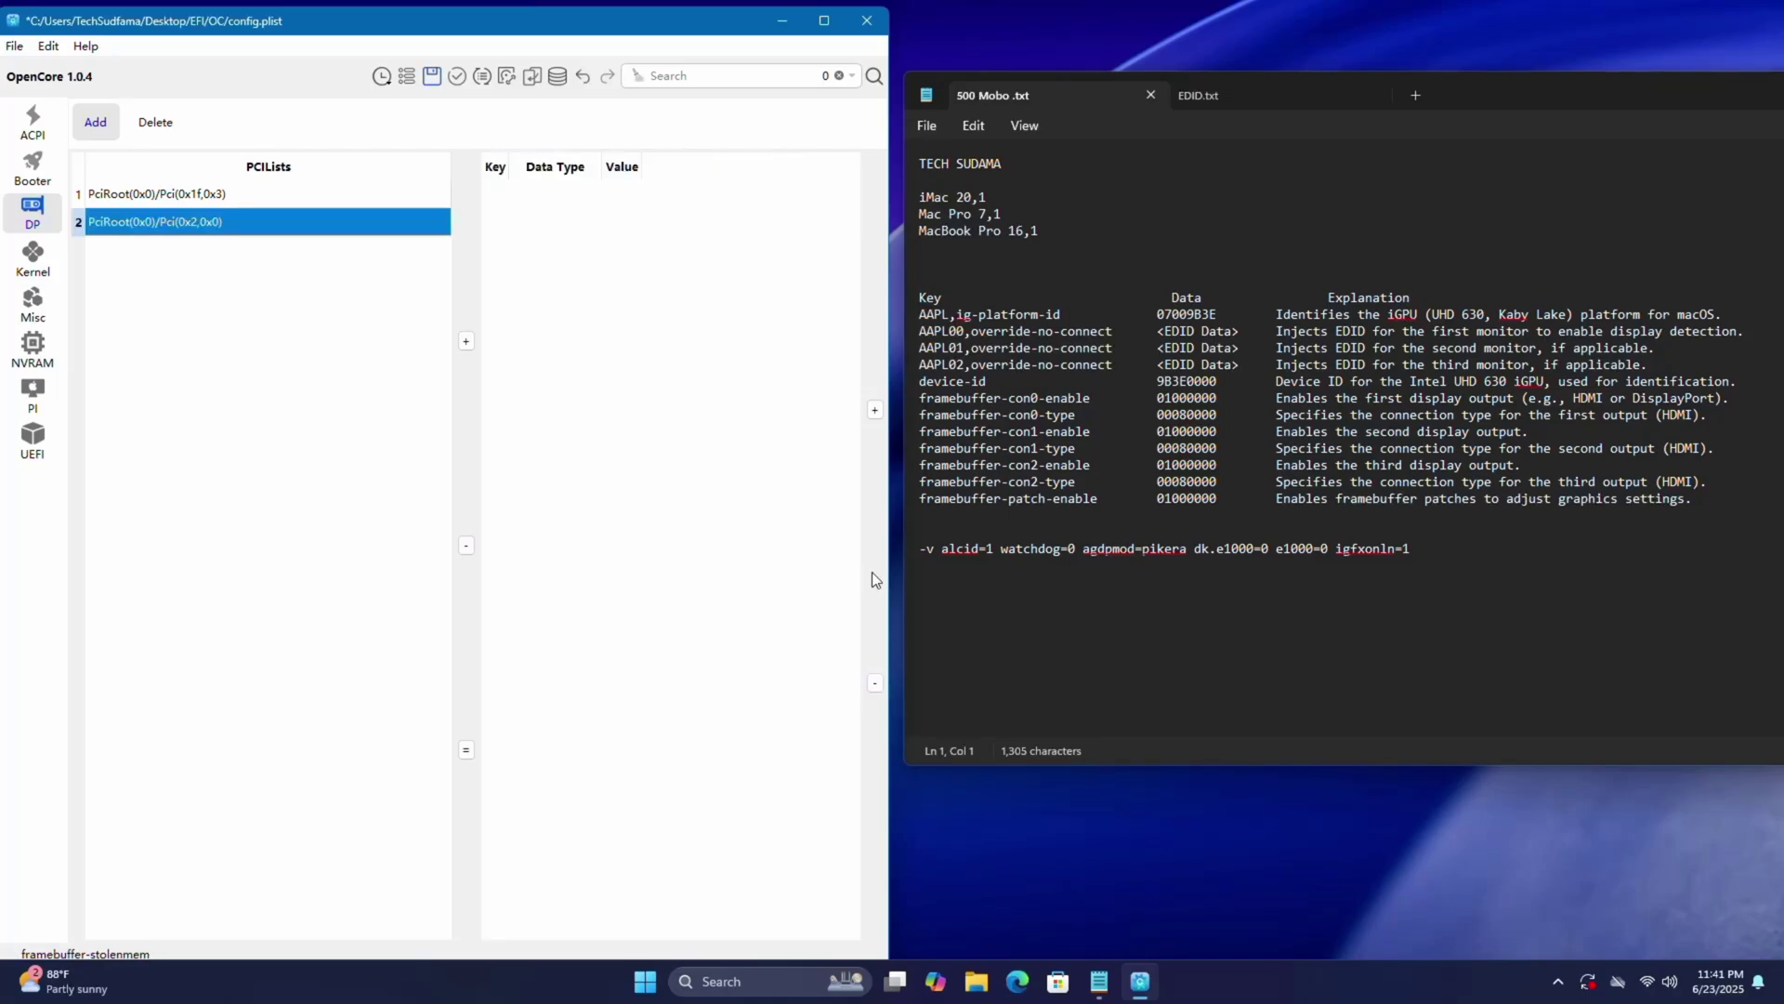
{"action": "left_click", "coordinate": [875, 410]}
{"action": "left_click", "coordinate": [875, 410]}
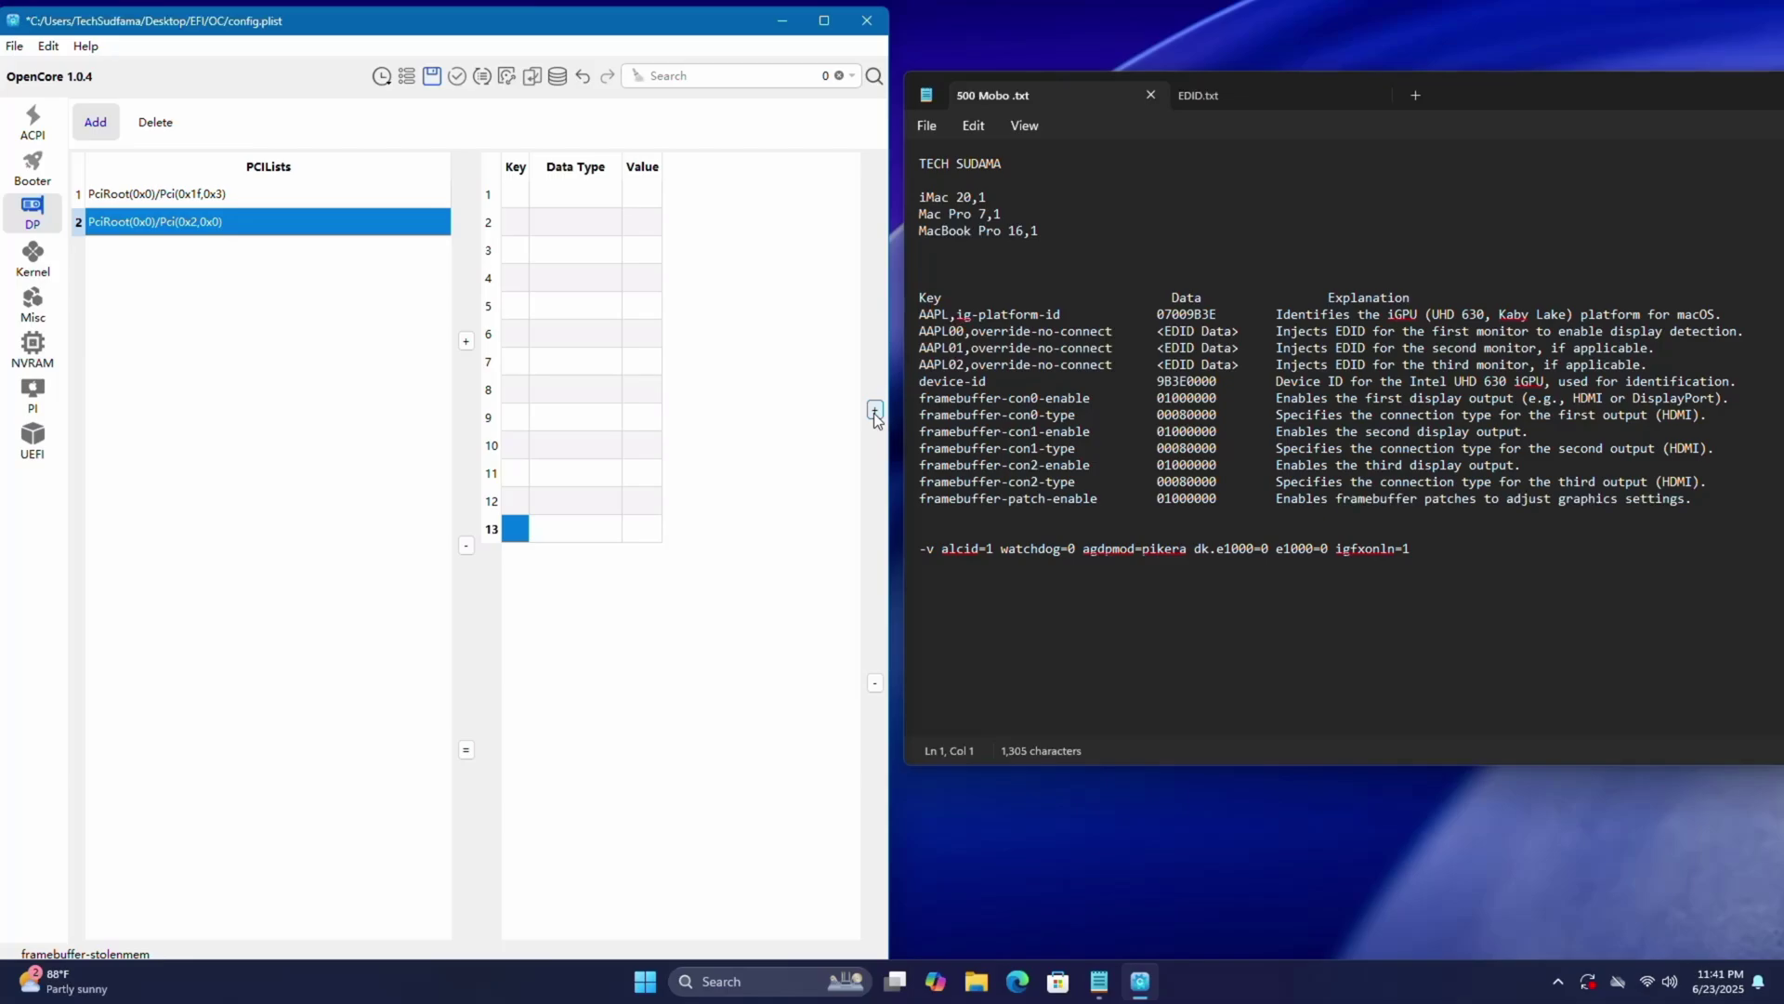
Add AAPL,ig-platform-id with Data value 07009B3E from the notes in row 2.
{"action": "left_click_drag", "start_coordinate": [920, 314], "coordinate": [1057, 315]}
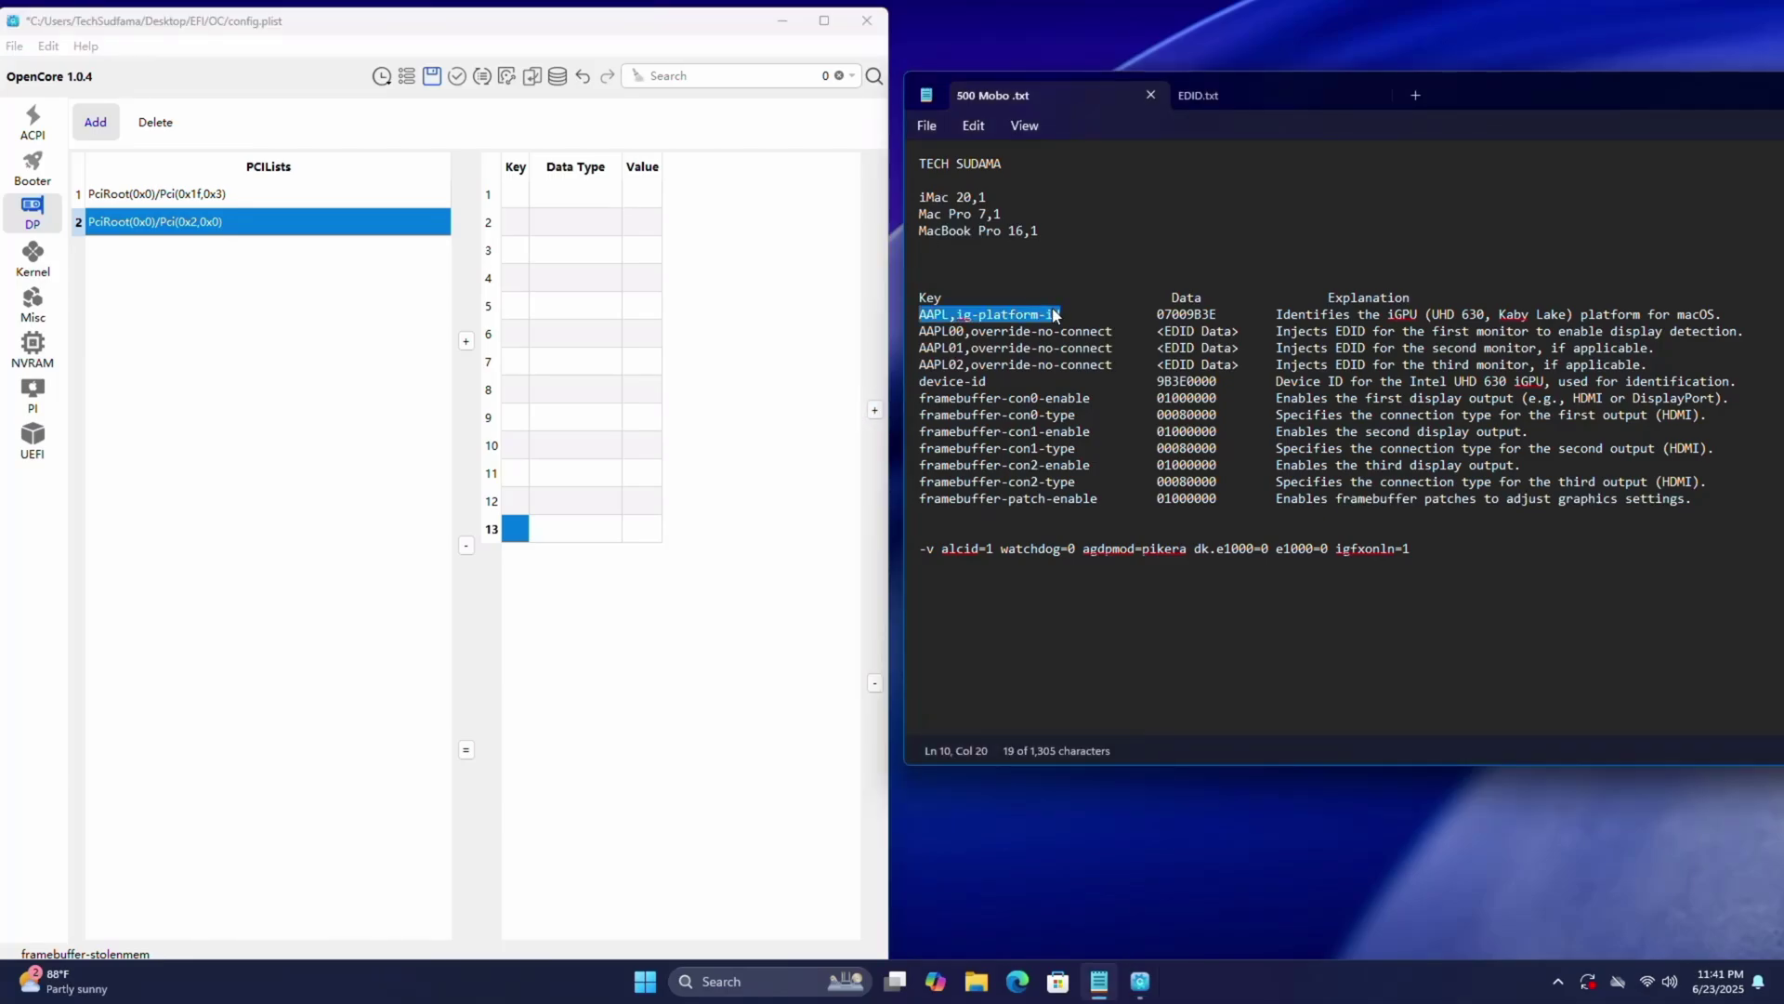
{"action": "right_click", "coordinate": [1051, 318]}
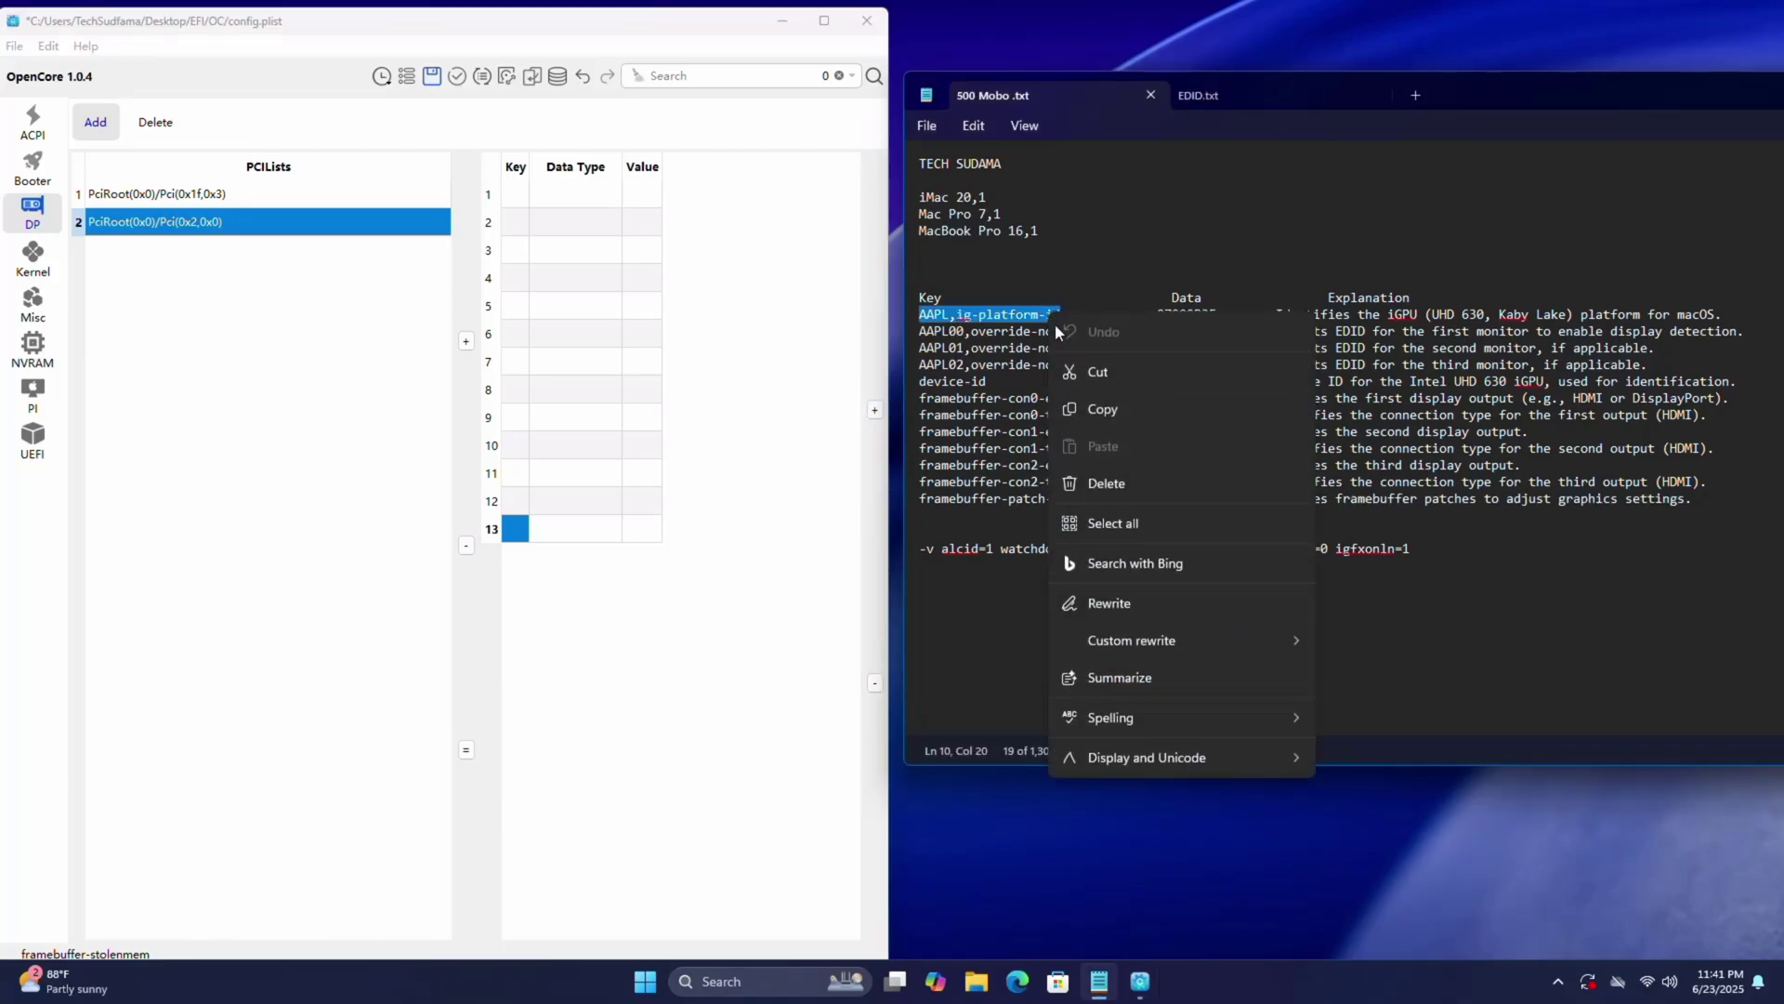
{"action": "left_click", "coordinate": [1106, 409]}
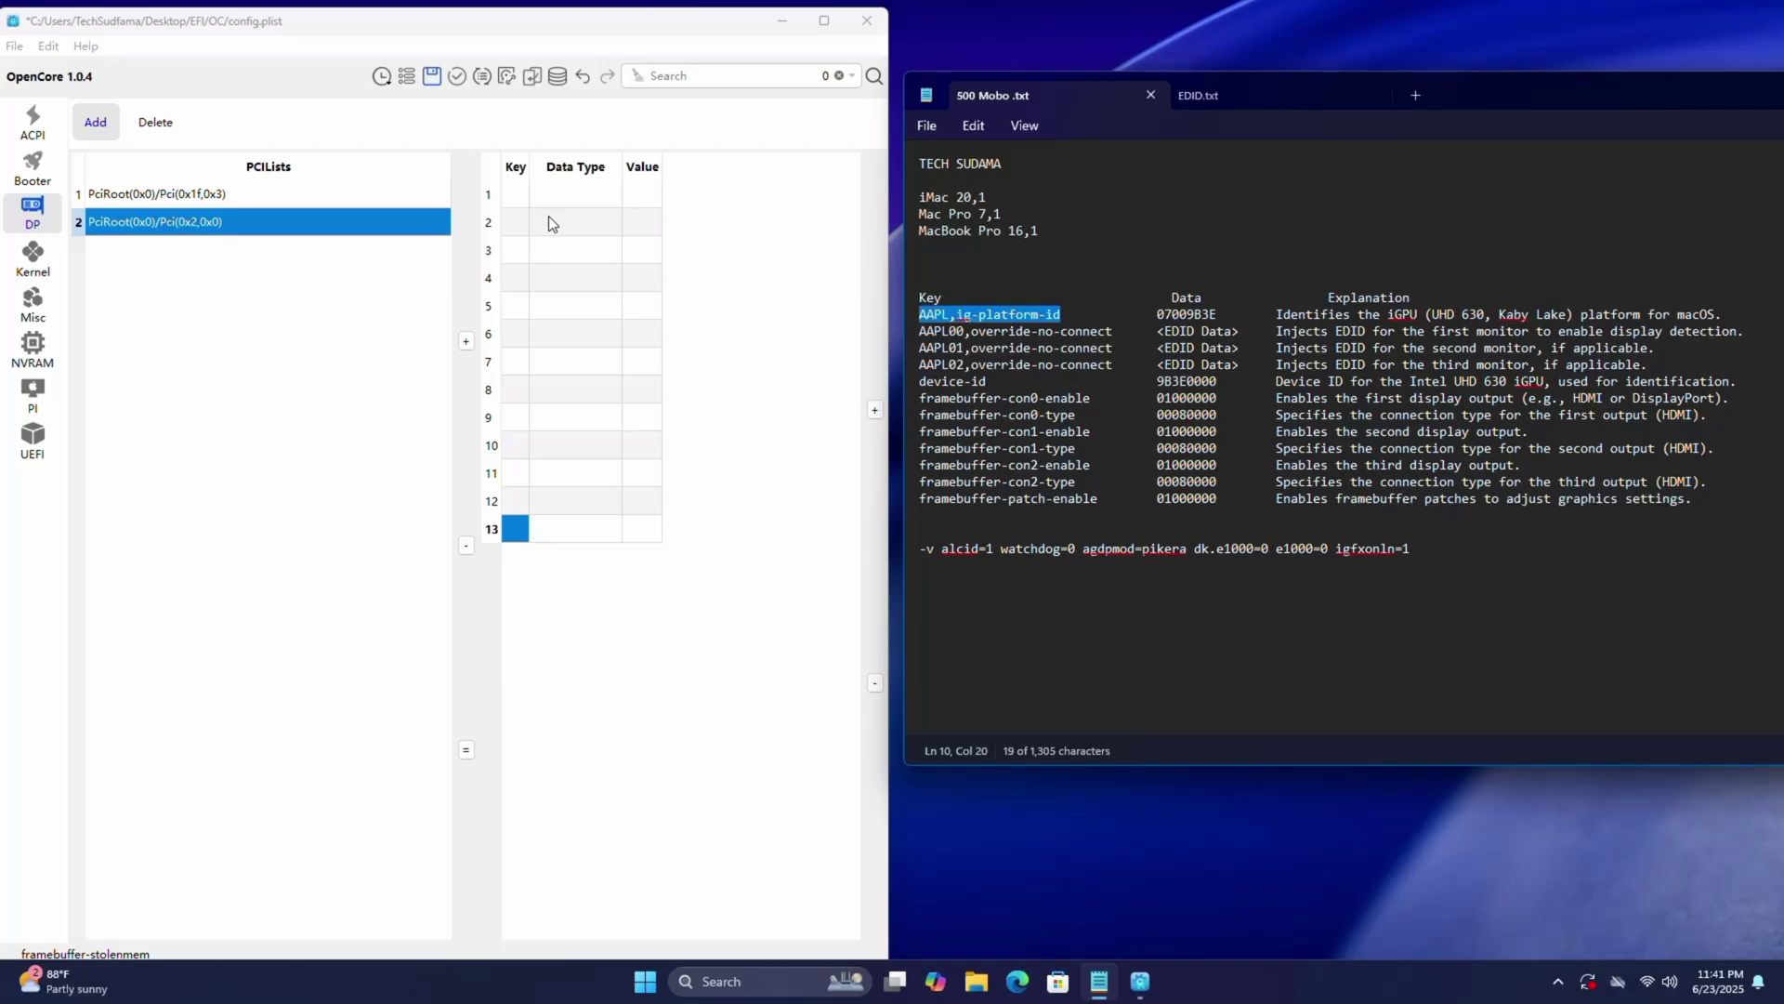
{"action": "double_click", "coordinate": [516, 222]}
{"action": "key", "text": "ctrl+v"}
{"action": "double_click", "coordinate": [1186, 314]}
{"action": "right_click", "coordinate": [1199, 318]}
{"action": "left_click", "coordinate": [1253, 409]}
{"action": "double_click", "coordinate": [737, 221]}
{"action": "key", "text": "ctrl+v"}
{"action": "left_click", "coordinate": [699, 223]}
{"action": "left_click", "coordinate": [630, 243]}
Add AAPL00, AAPL01 and AAPL02,override-no-connect keys as Data in rows 3–5.
{"action": "left_click_drag", "start_coordinate": [920, 331], "coordinate": [1113, 331]}
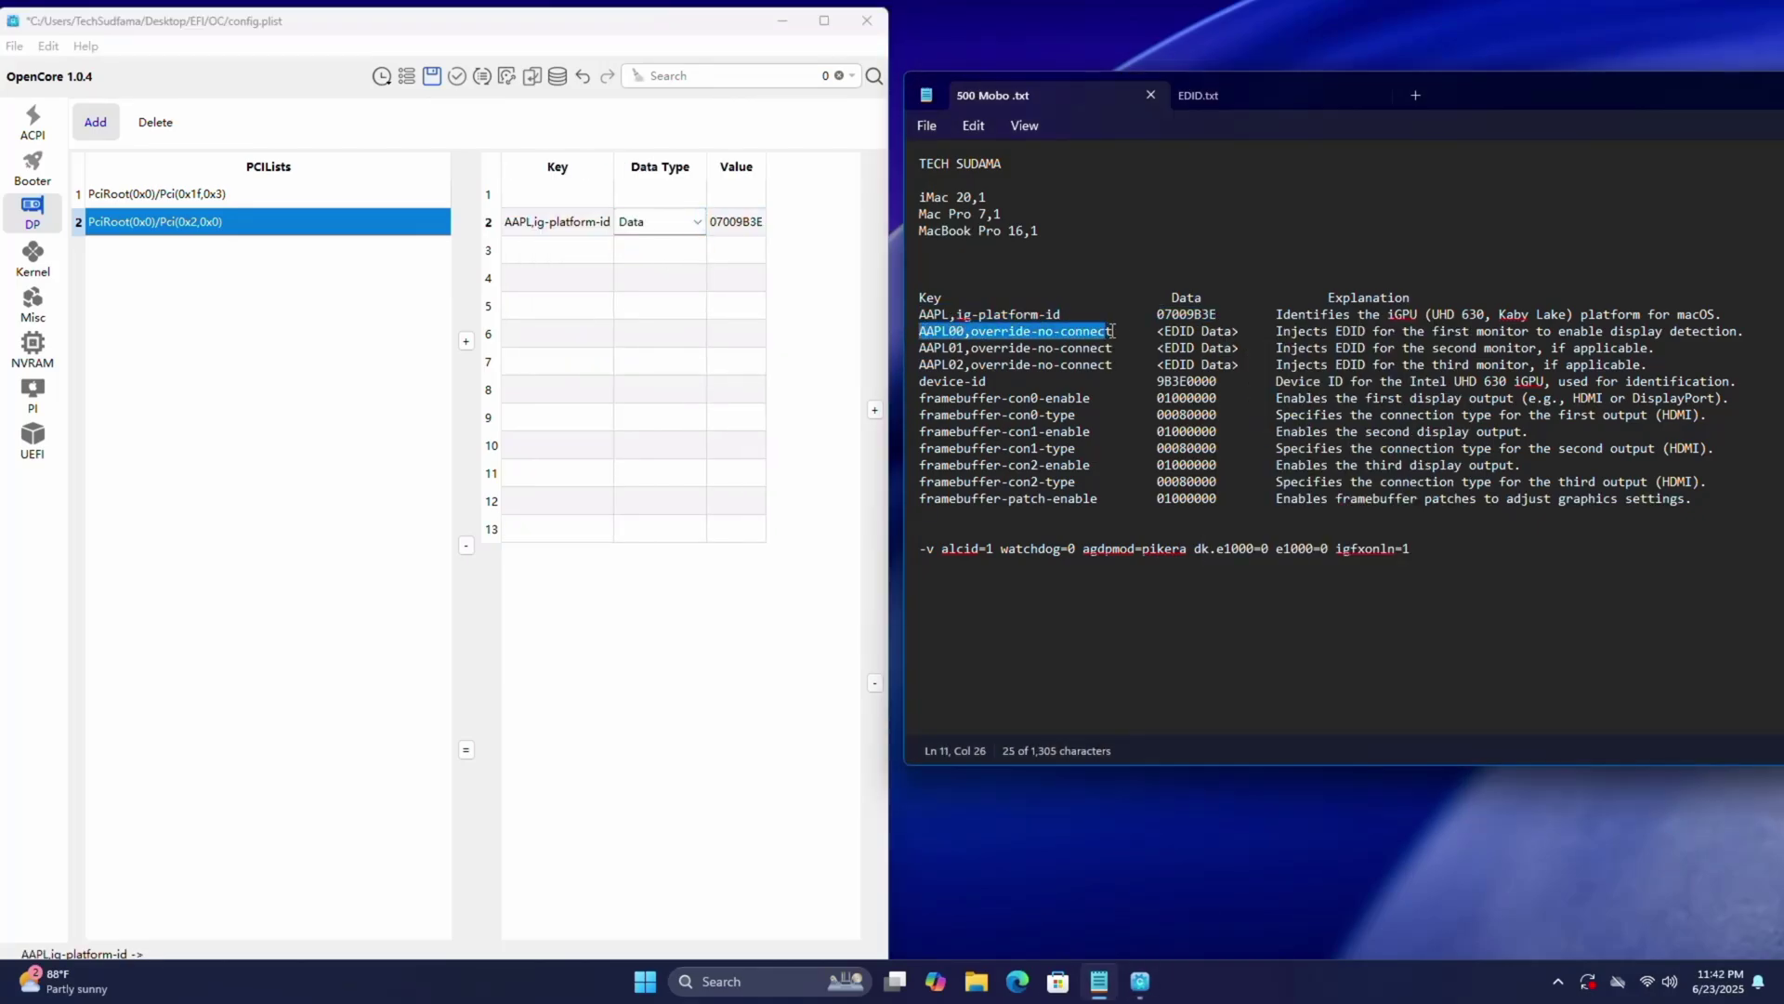
{"action": "double_click", "coordinate": [555, 250]}
{"action": "right_click", "coordinate": [549, 244]}
{"action": "left_click", "coordinate": [595, 344]}
{"action": "left_click_drag", "start_coordinate": [920, 348], "coordinate": [1113, 347]}
{"action": "double_click", "coordinate": [581, 278]}
{"action": "right_click", "coordinate": [619, 284]}
{"action": "left_click", "coordinate": [666, 385]}
{"action": "left_click_drag", "start_coordinate": [919, 364], "coordinate": [1113, 364]}
{"action": "key", "text": "ctrl+c"}
{"action": "double_click", "coordinate": [581, 305]}
{"action": "right_click", "coordinate": [506, 303]}
{"action": "left_click", "coordinate": [546, 400]}
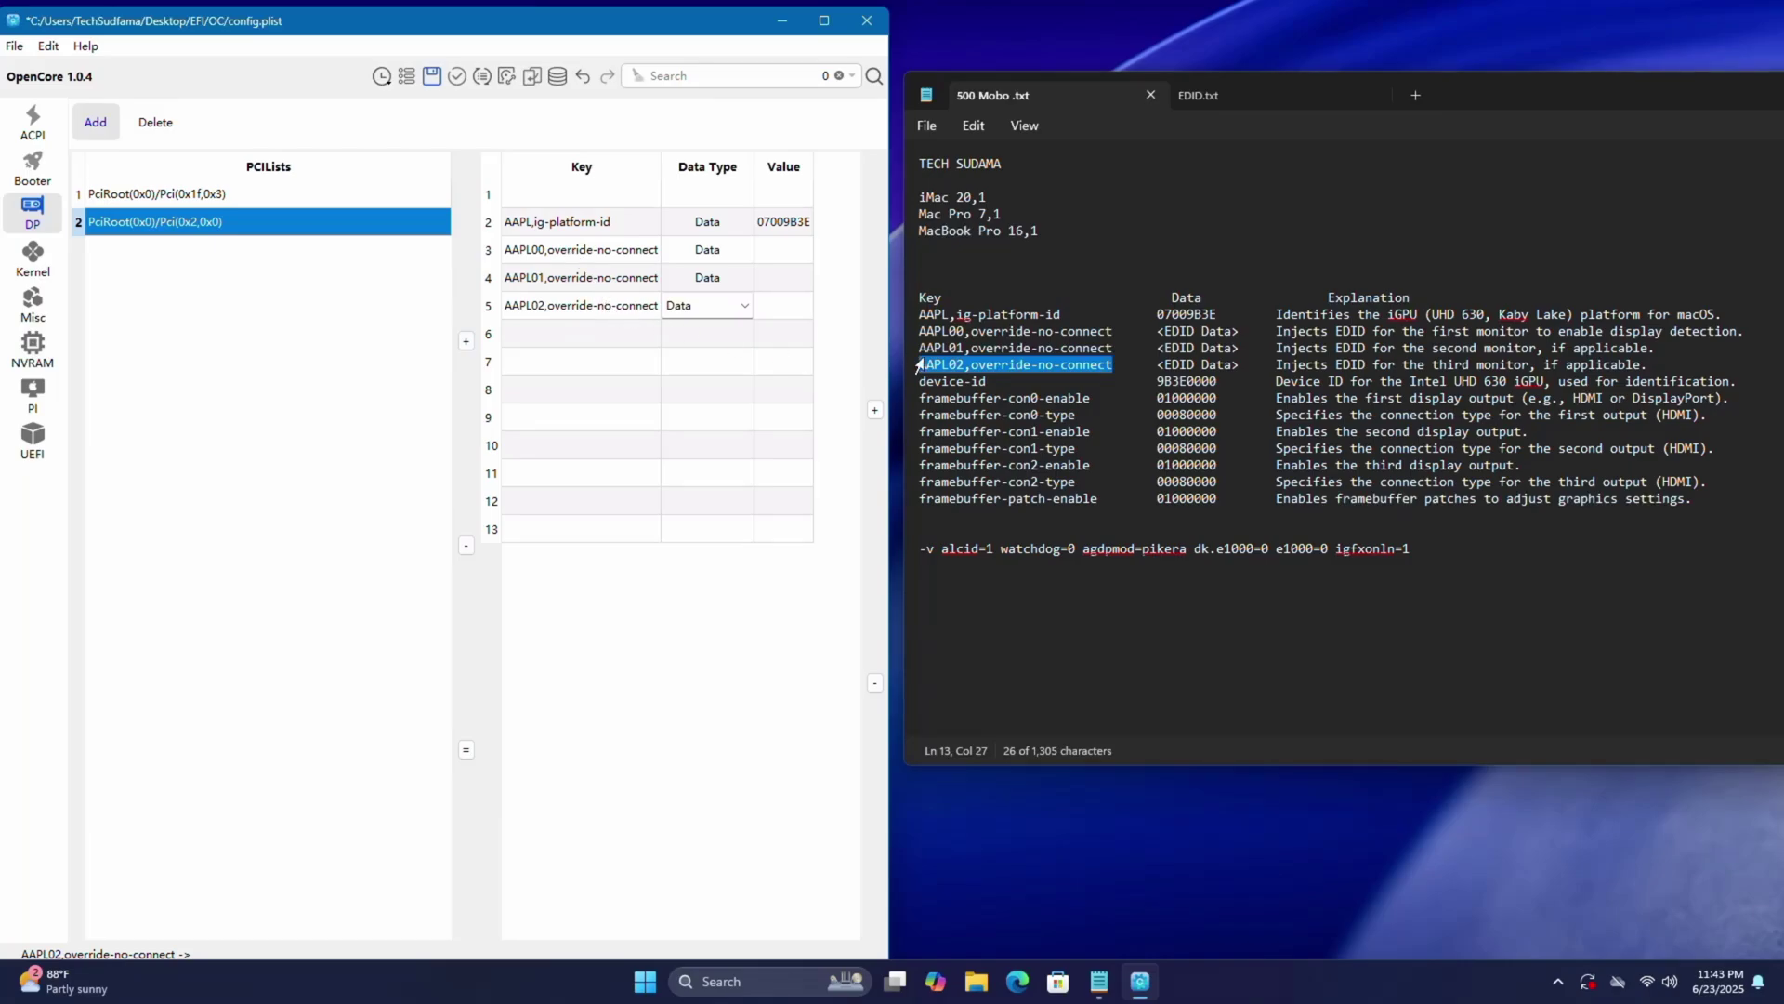
{"action": "key", "text": "Down"}
{"action": "left_click_drag", "start_coordinate": [609, 249], "coordinate": [612, 315]}
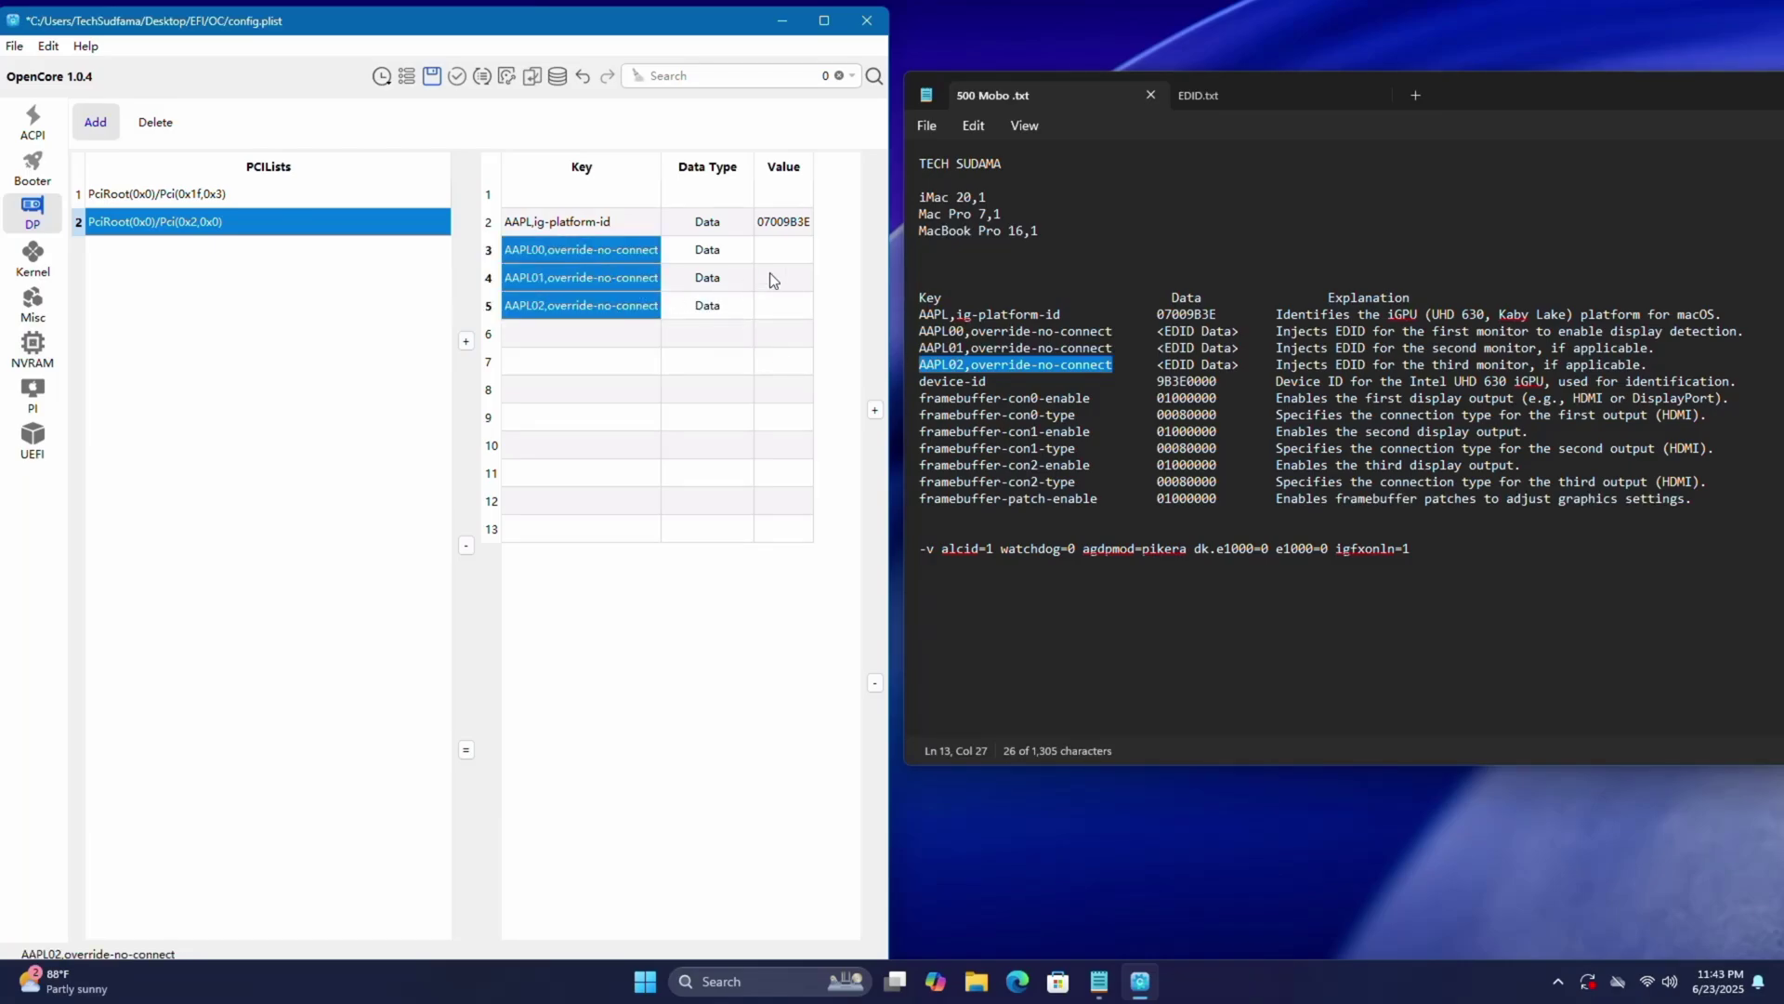
Copy the entire EDID hex string from the EDID.txt notes.
{"action": "left_click", "coordinate": [1215, 97]}
{"action": "left_click_drag", "start_coordinate": [1530, 189], "coordinate": [898, 164]}
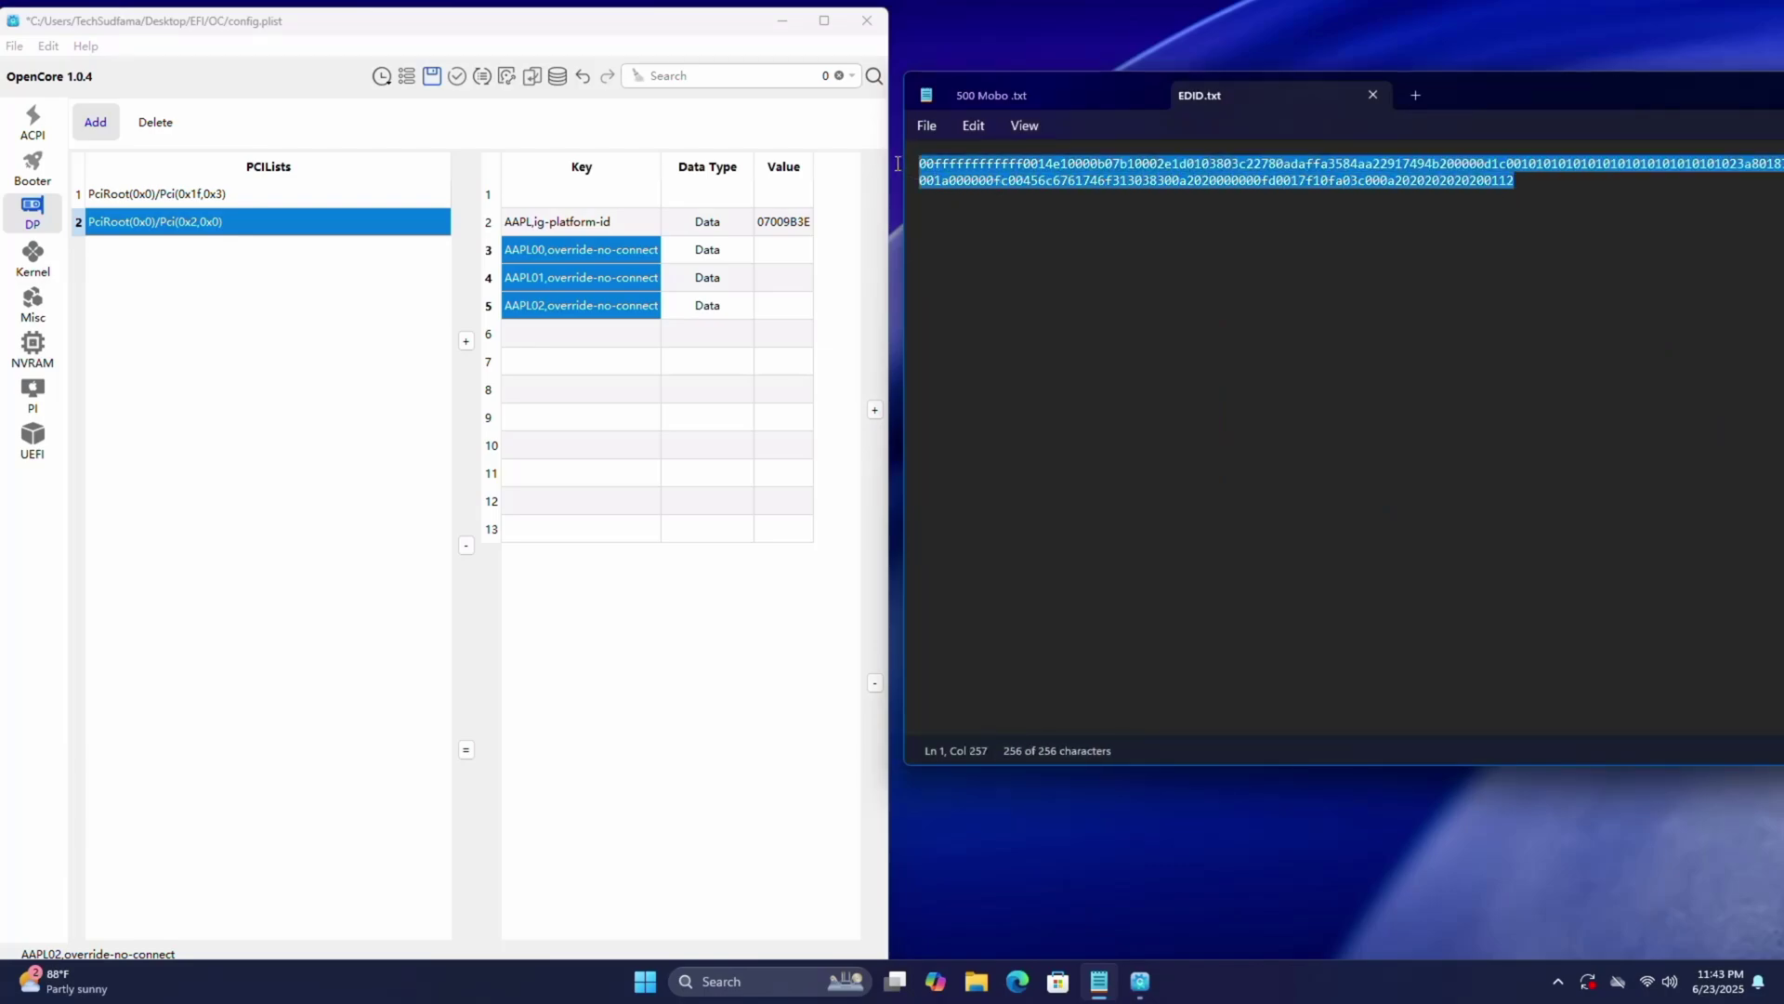
{"action": "right_click", "coordinate": [951, 167]}
{"action": "left_click", "coordinate": [1007, 264]}
Paste the EDID hex as the value of the AAPL00, AAPL01 and AAPL02 override keys.
{"action": "left_click", "coordinate": [795, 253]}
{"action": "left_click", "coordinate": [790, 249]}
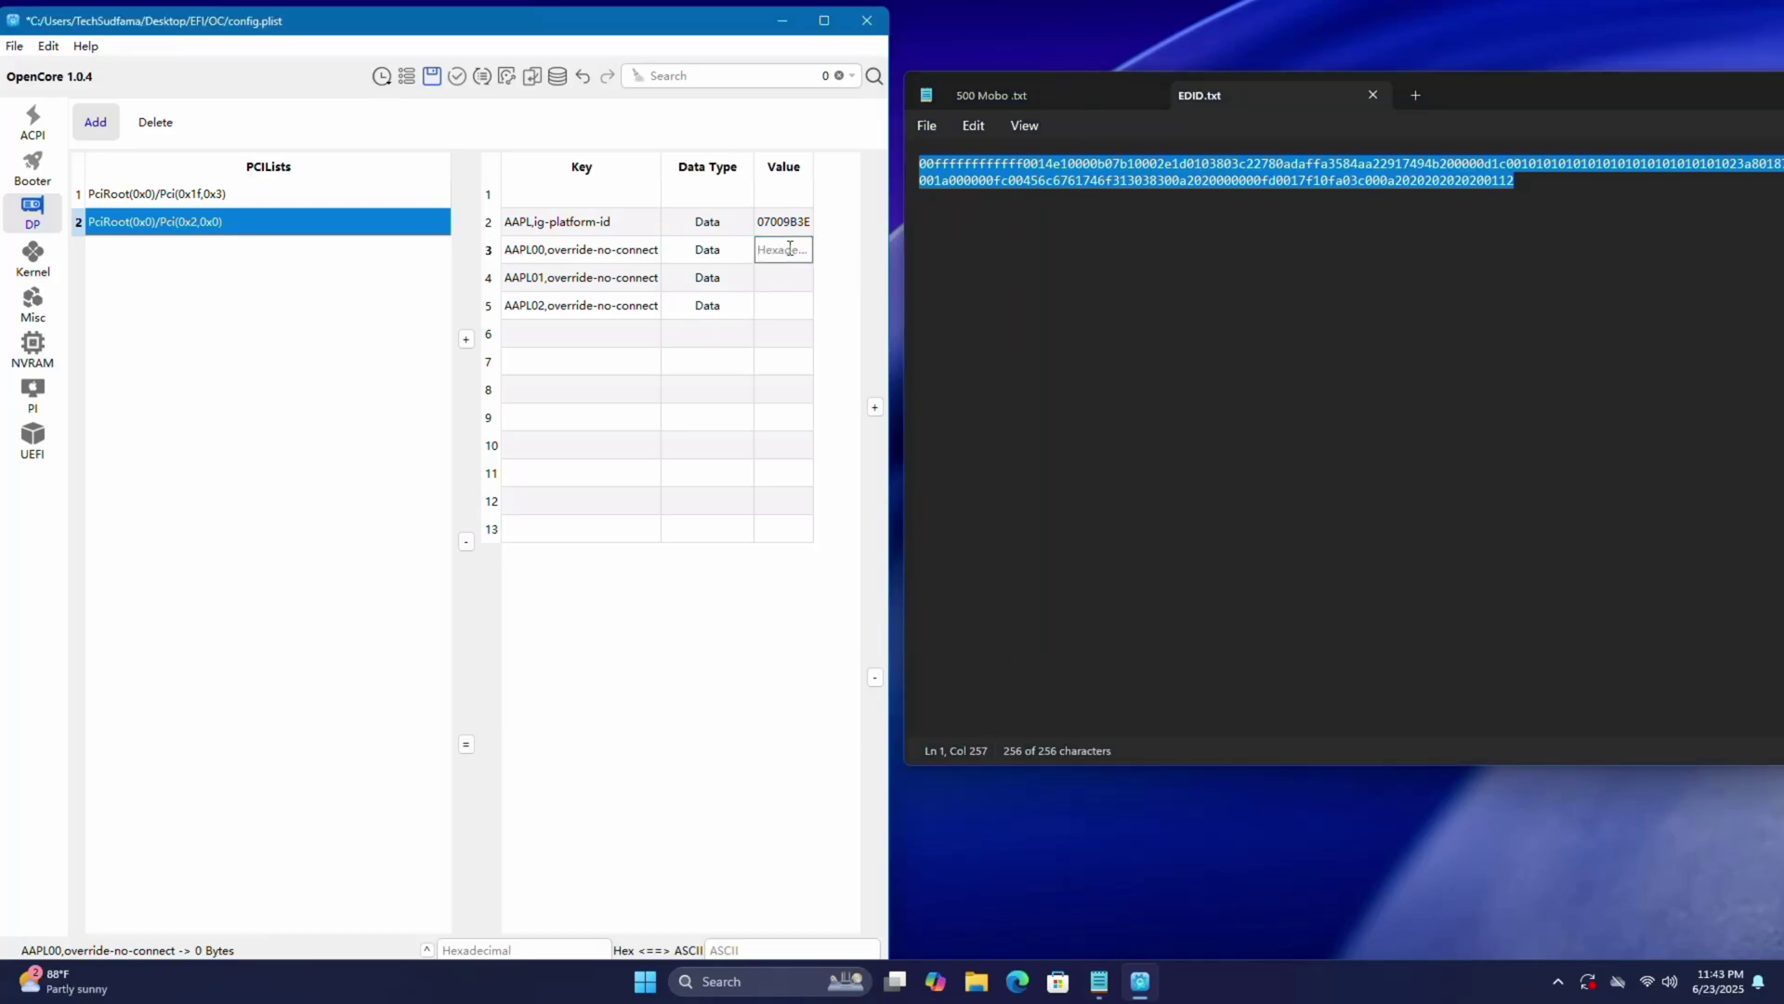
{"action": "right_click", "coordinate": [790, 249]}
{"action": "left_click", "coordinate": [836, 351]}
{"action": "double_click", "coordinate": [790, 277]}
{"action": "right_click", "coordinate": [790, 277]}
{"action": "left_click", "coordinate": [836, 378]}
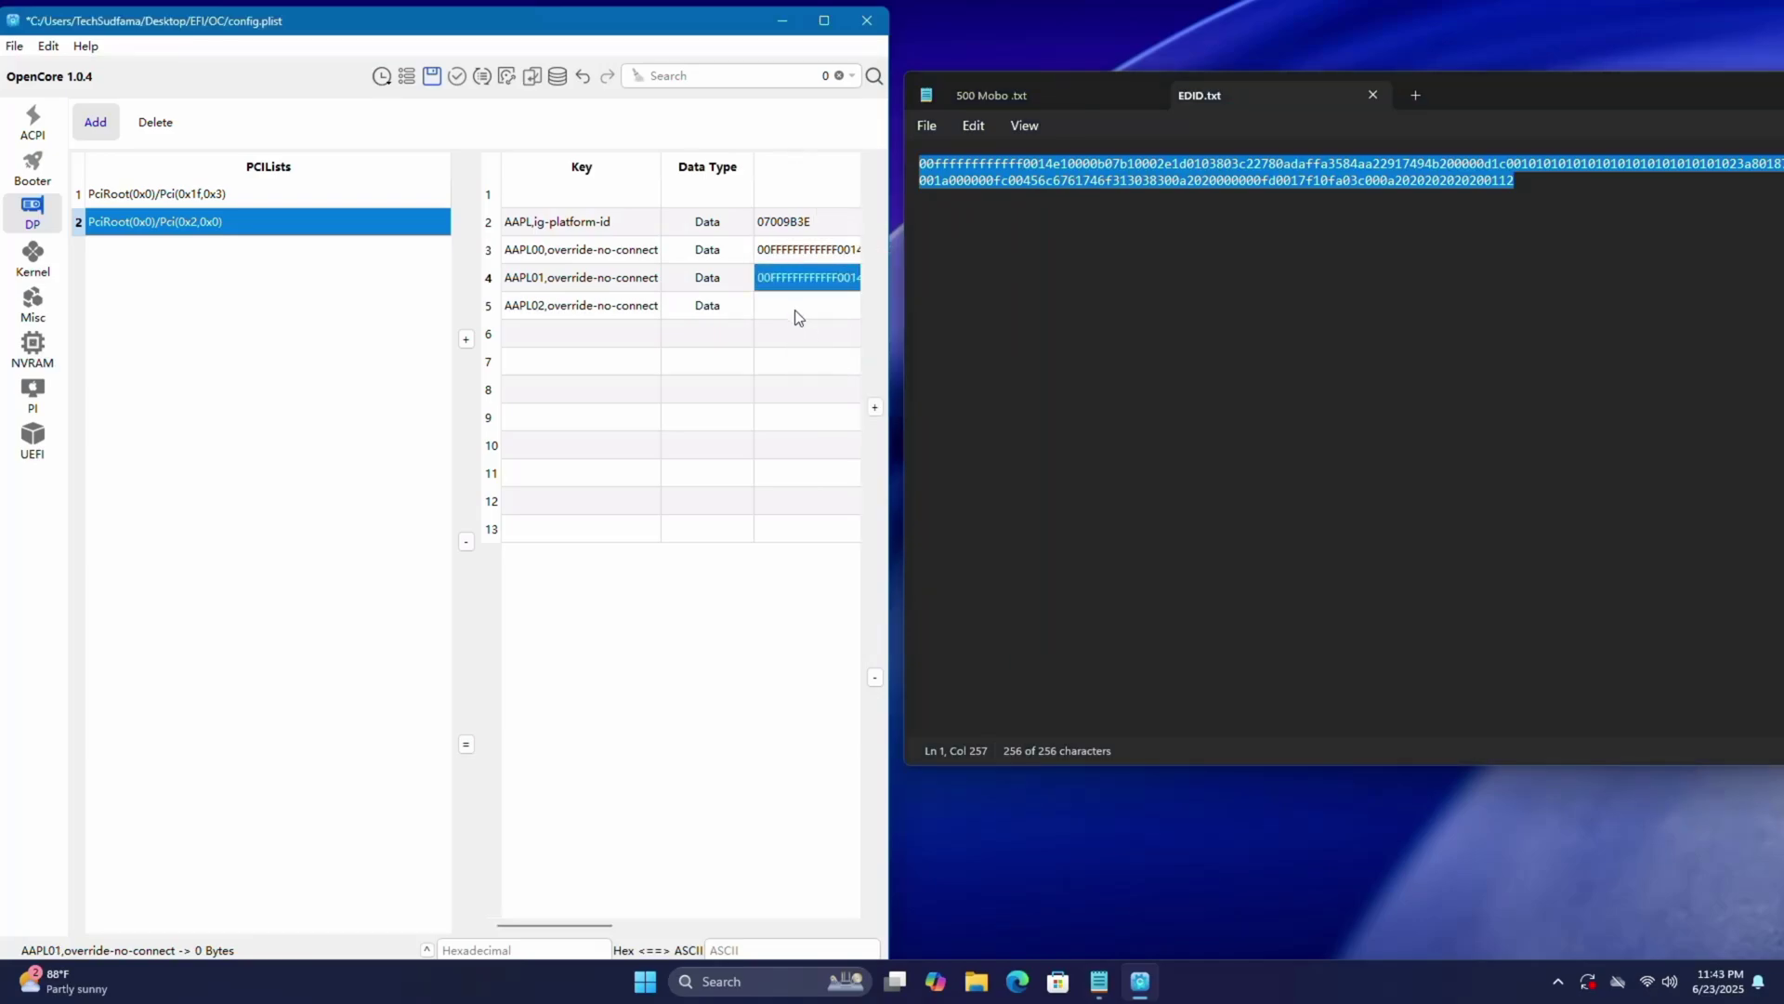
{"action": "double_click", "coordinate": [790, 305]}
{"action": "right_click", "coordinate": [790, 305]}
{"action": "left_click", "coordinate": [836, 406]}
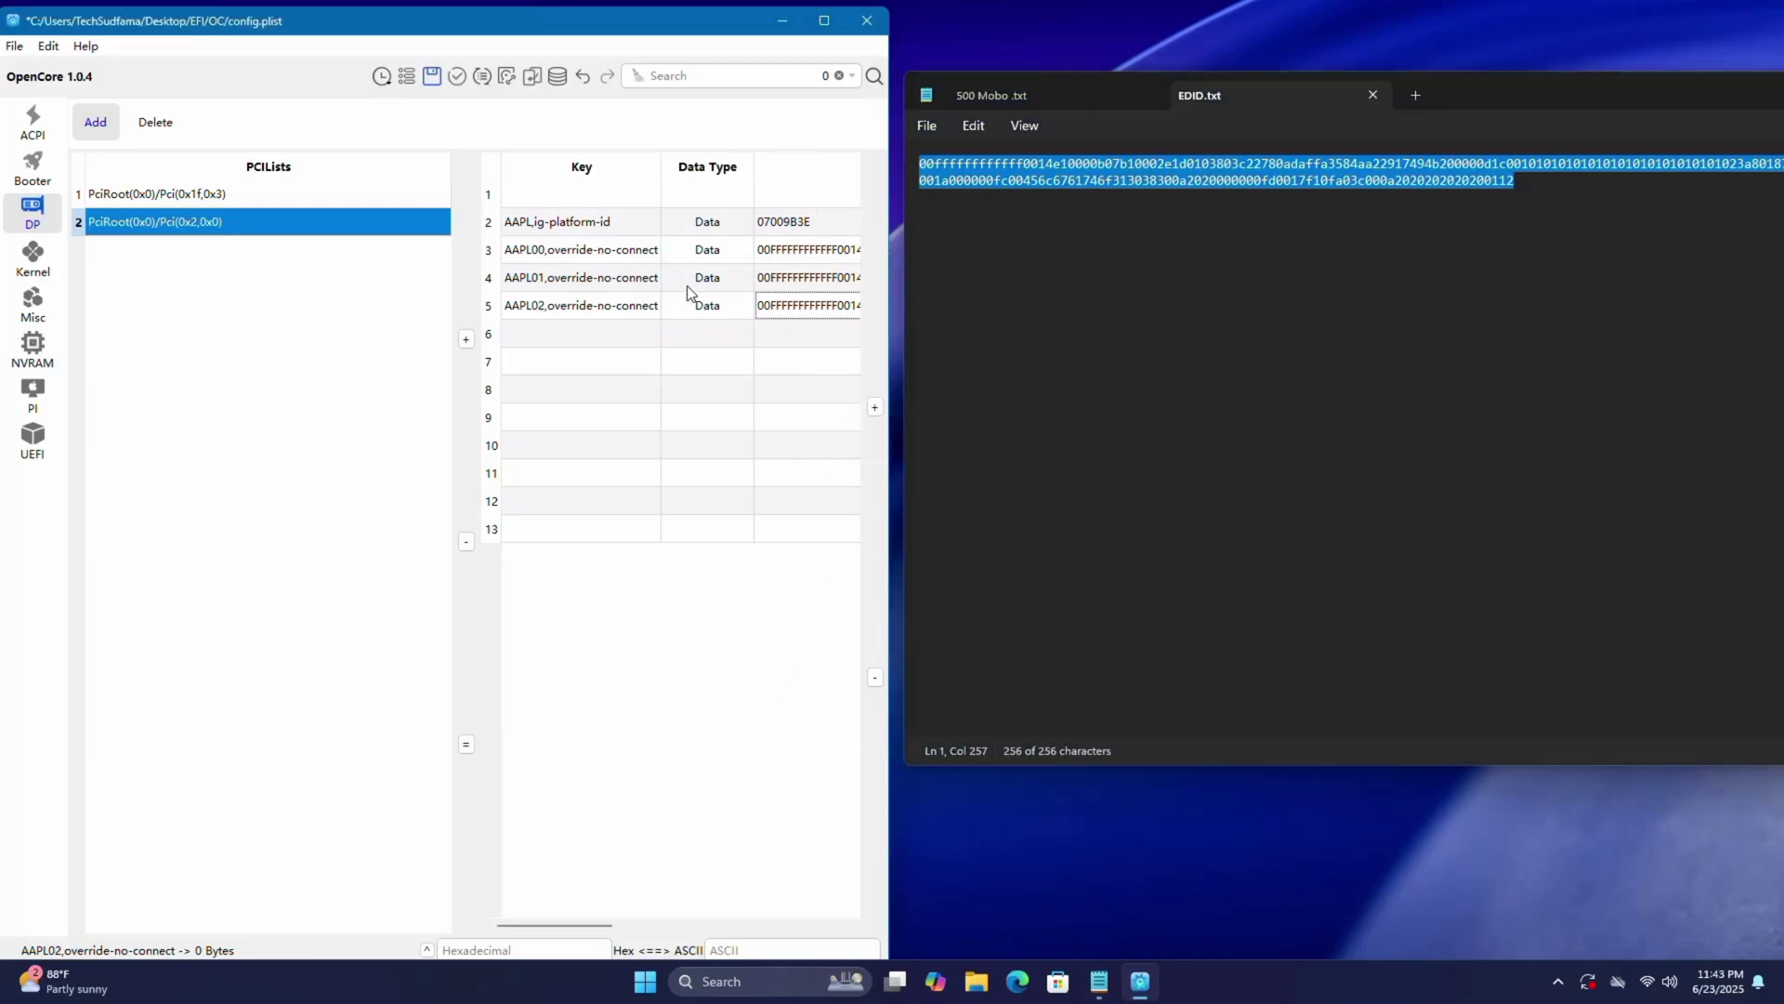
Add device-id with value 9B3E0000 from the 500 Mobo notes.
{"action": "left_click", "coordinate": [1002, 97]}
{"action": "left_click", "coordinate": [1022, 381]}
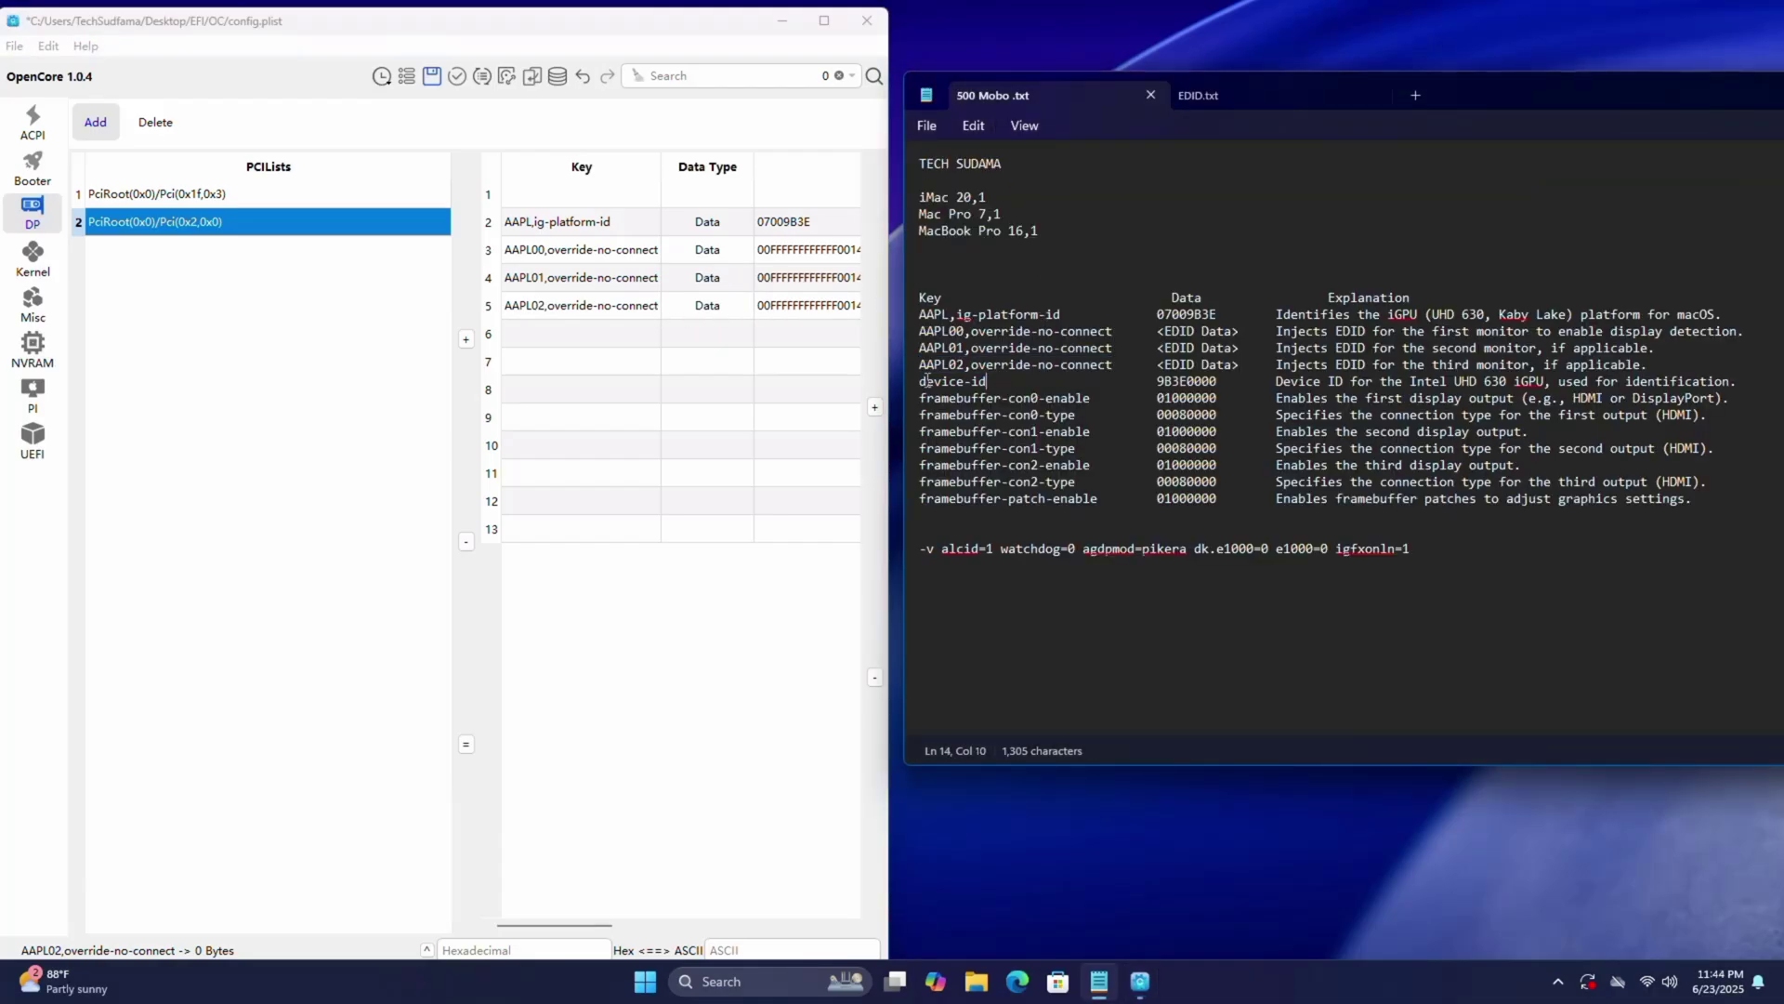
{"action": "left_click_drag", "start_coordinate": [926, 381], "coordinate": [1059, 502]}
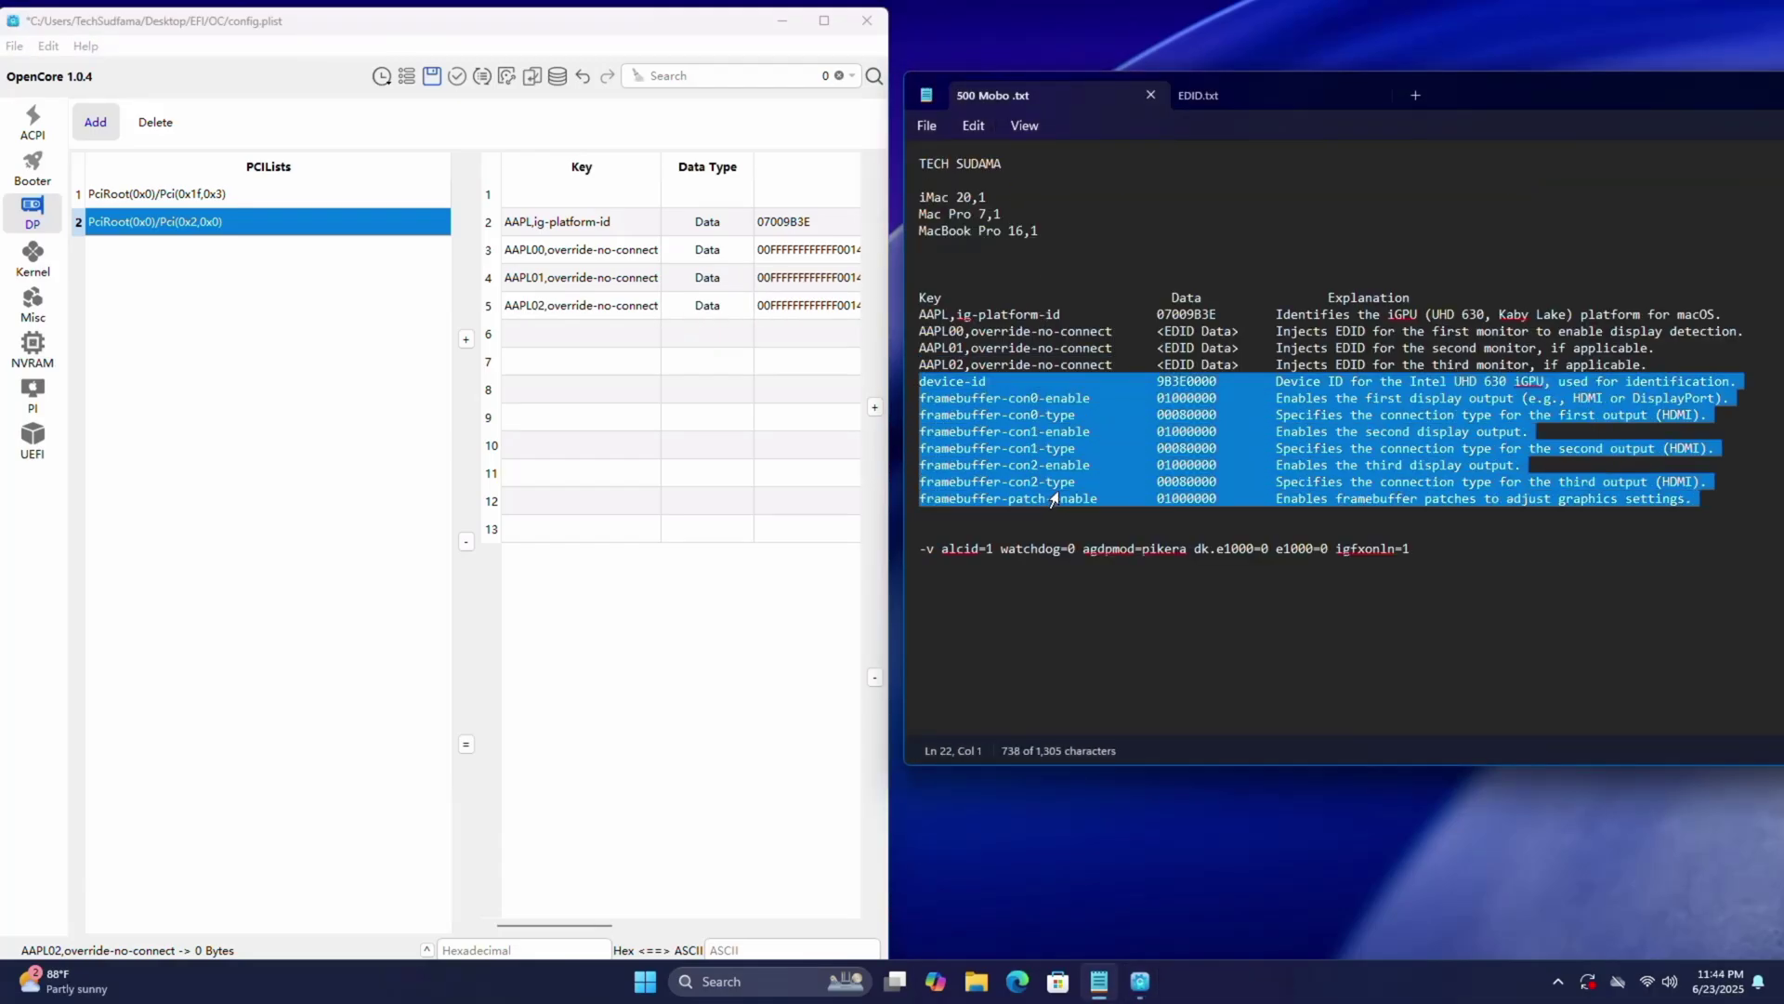
{"action": "double_click", "coordinate": [932, 387]}
{"action": "key", "text": "ctrl+c"}
{"action": "key", "text": "ctrl+v"}
{"action": "double_click", "coordinate": [1186, 381]}
{"action": "key", "text": "ctrl+v"}
Add framebuffer-con0-enable 01000000 and framebuffer-con0-type 00080000.
{"action": "double_click", "coordinate": [1004, 398]}
{"action": "key", "text": "ctrl+v"}
{"action": "right_click", "coordinate": [1186, 397]}
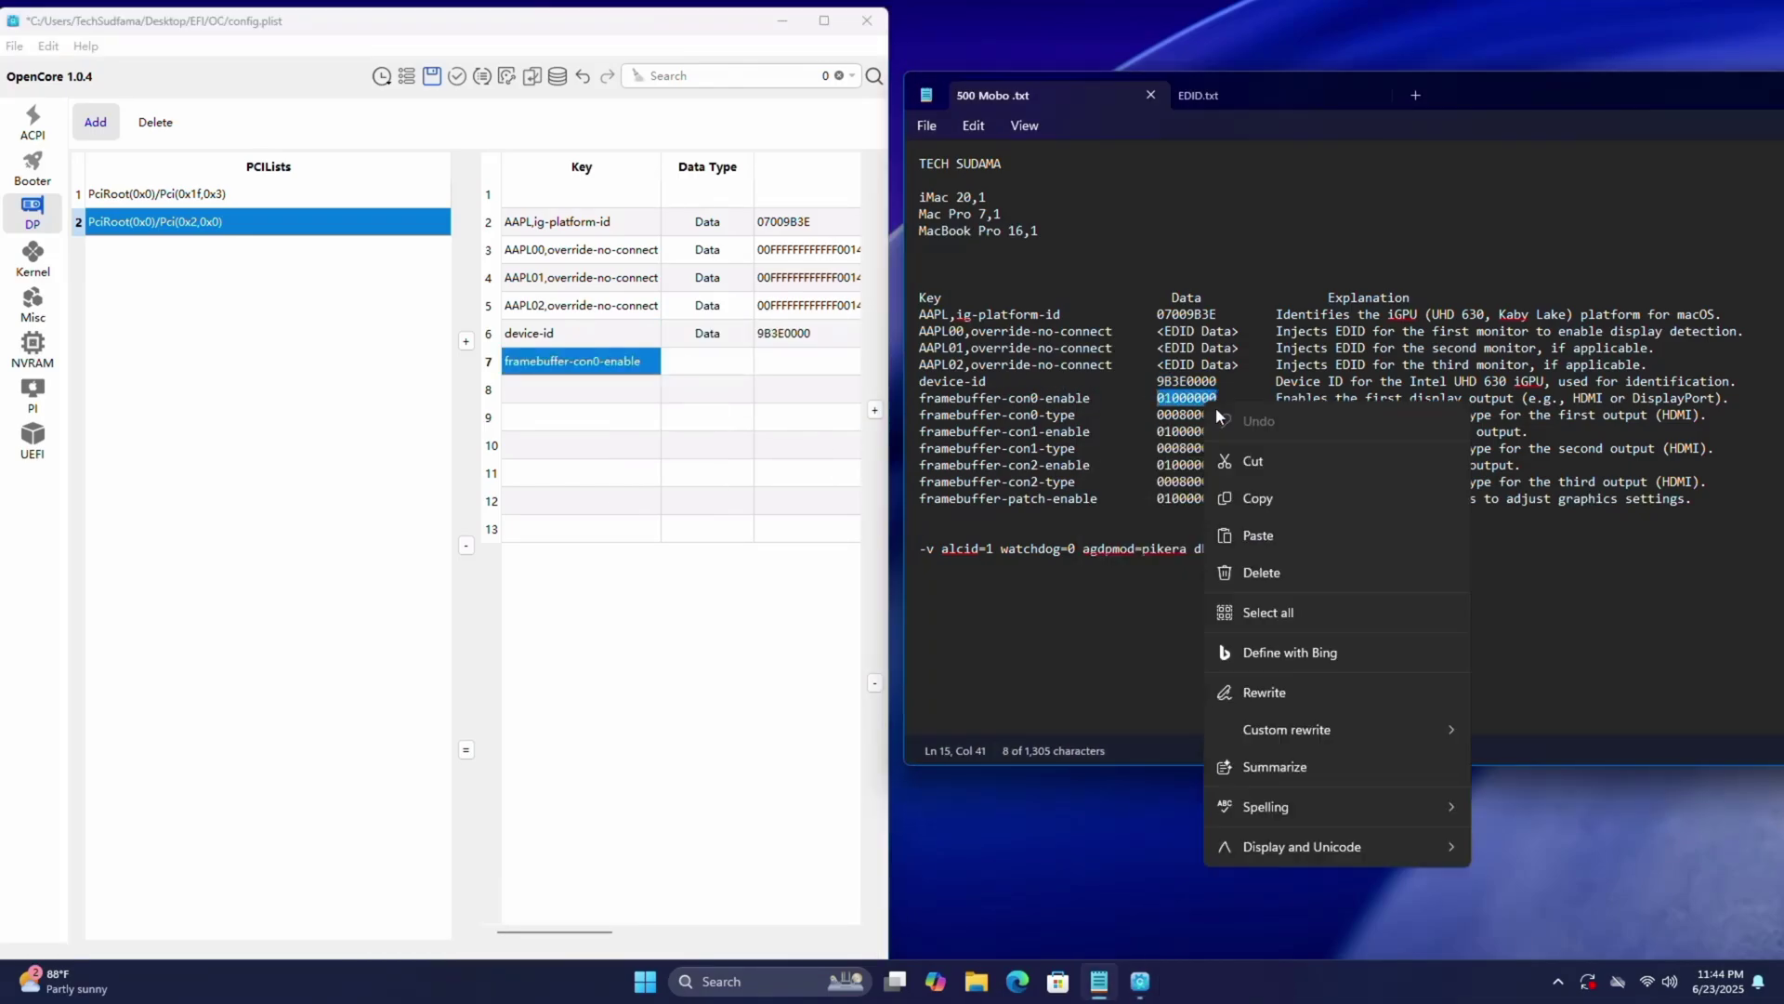
{"action": "left_click", "coordinate": [745, 391]}
{"action": "left_click", "coordinate": [707, 521]}
{"action": "double_click", "coordinate": [997, 415]}
{"action": "key", "text": "ctrl+c"}
{"action": "left_click", "coordinate": [581, 388]}
{"action": "key", "text": "ctrl+v"}
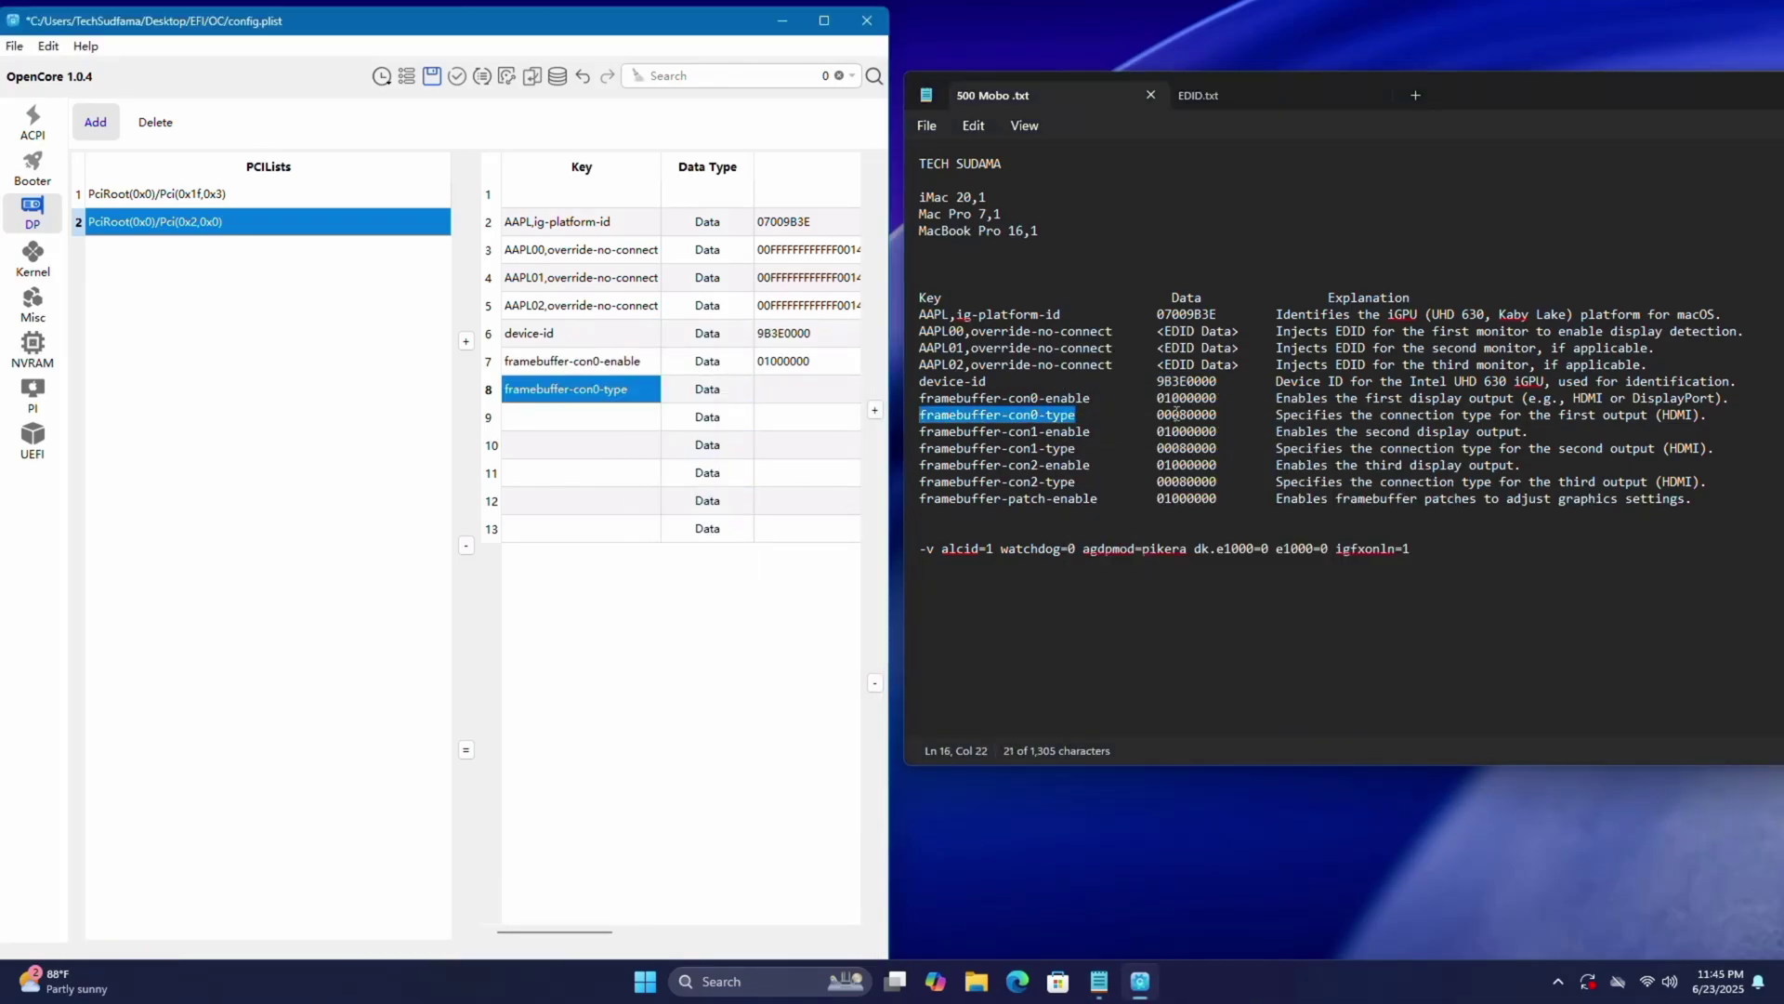
{"action": "left_click", "coordinate": [807, 389]}
{"action": "type", "text": "00080000"}
Add framebuffer-con1-enable with value 01000000 and the framebuffer-con1-type key.
{"action": "left_click_drag", "start_coordinate": [919, 431], "coordinate": [1088, 435]}
{"action": "right_click", "coordinate": [1087, 435]}
{"action": "left_click", "coordinate": [1194, 558]}
{"action": "left_click", "coordinate": [581, 417]}
{"action": "key", "text": "ctrl+v"}
{"action": "left_click", "coordinate": [806, 416]}
{"action": "type", "text": "01000000"}
{"action": "left_click", "coordinate": [580, 444]}
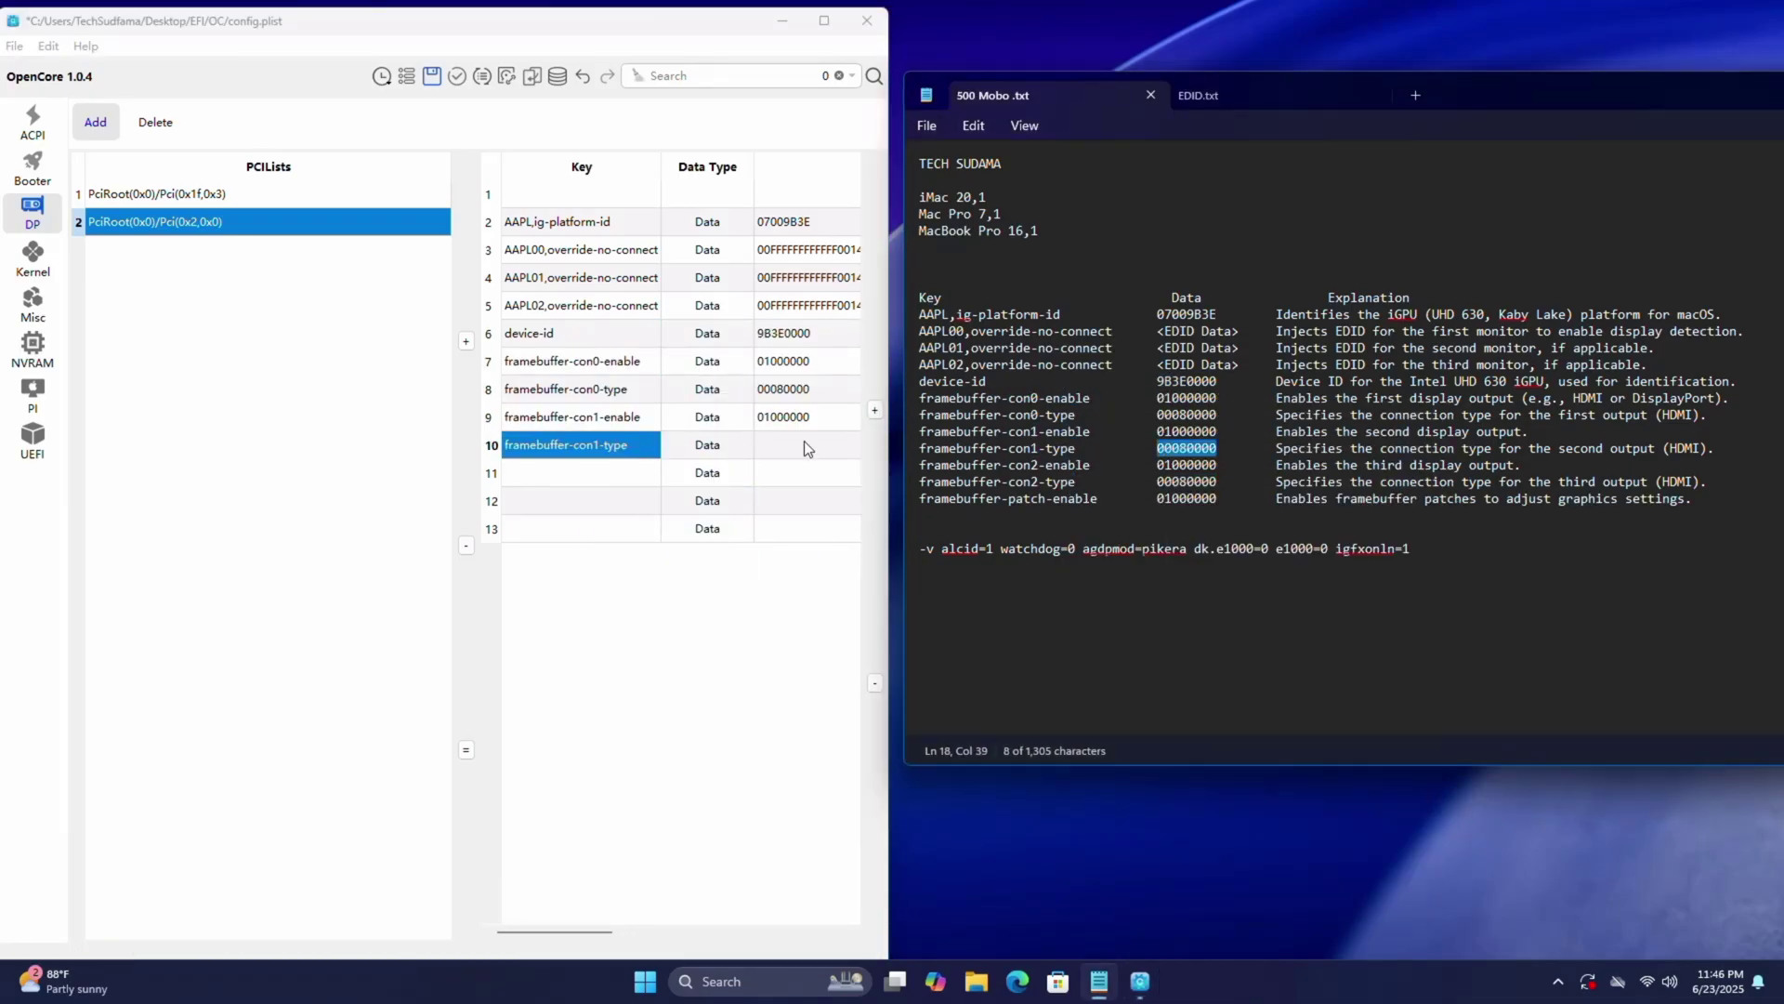
Add the framebuffer-con2 keys with type 00080000 and copy framebuffer-patch-enable.
{"action": "left_click_drag", "start_coordinate": [919, 464], "coordinate": [1091, 467]}
{"action": "right_click", "coordinate": [1090, 467]}
{"action": "left_click", "coordinate": [1162, 561]}
{"action": "left_click", "coordinate": [581, 472]}
{"action": "key", "text": "ctrl+v"}
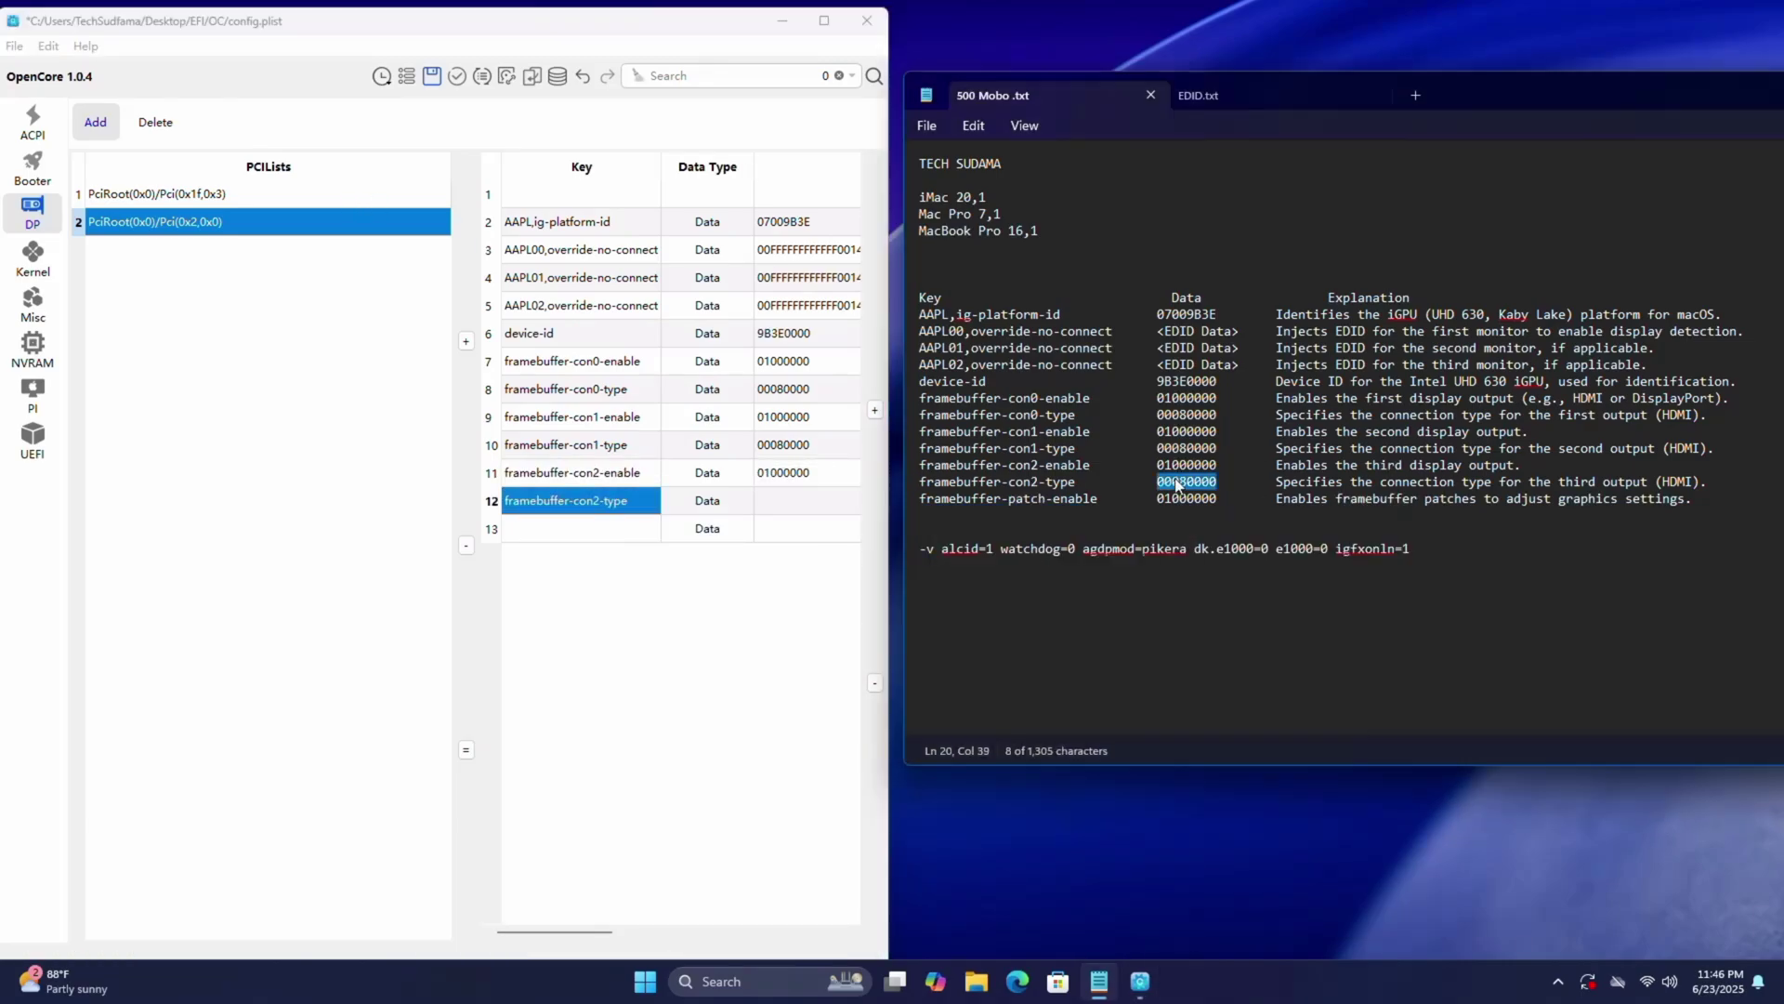
{"action": "left_click", "coordinate": [807, 500]}
{"action": "type", "text": "00080000"}
{"action": "right_click", "coordinate": [1022, 498]}
{"action": "left_click", "coordinate": [990, 130]}
{"action": "double_click", "coordinate": [1186, 499]}
Complete row 13 as framebuffer-patch-enable with value 01000000.
{"action": "left_click", "coordinate": [581, 527]}
{"action": "key", "text": "ctrl+v"}
{"action": "left_click", "coordinate": [807, 528]}
{"action": "type", "text": "01000000"}
Delete the blank first row from the graphics device key list.
{"action": "left_click", "coordinate": [581, 193]}
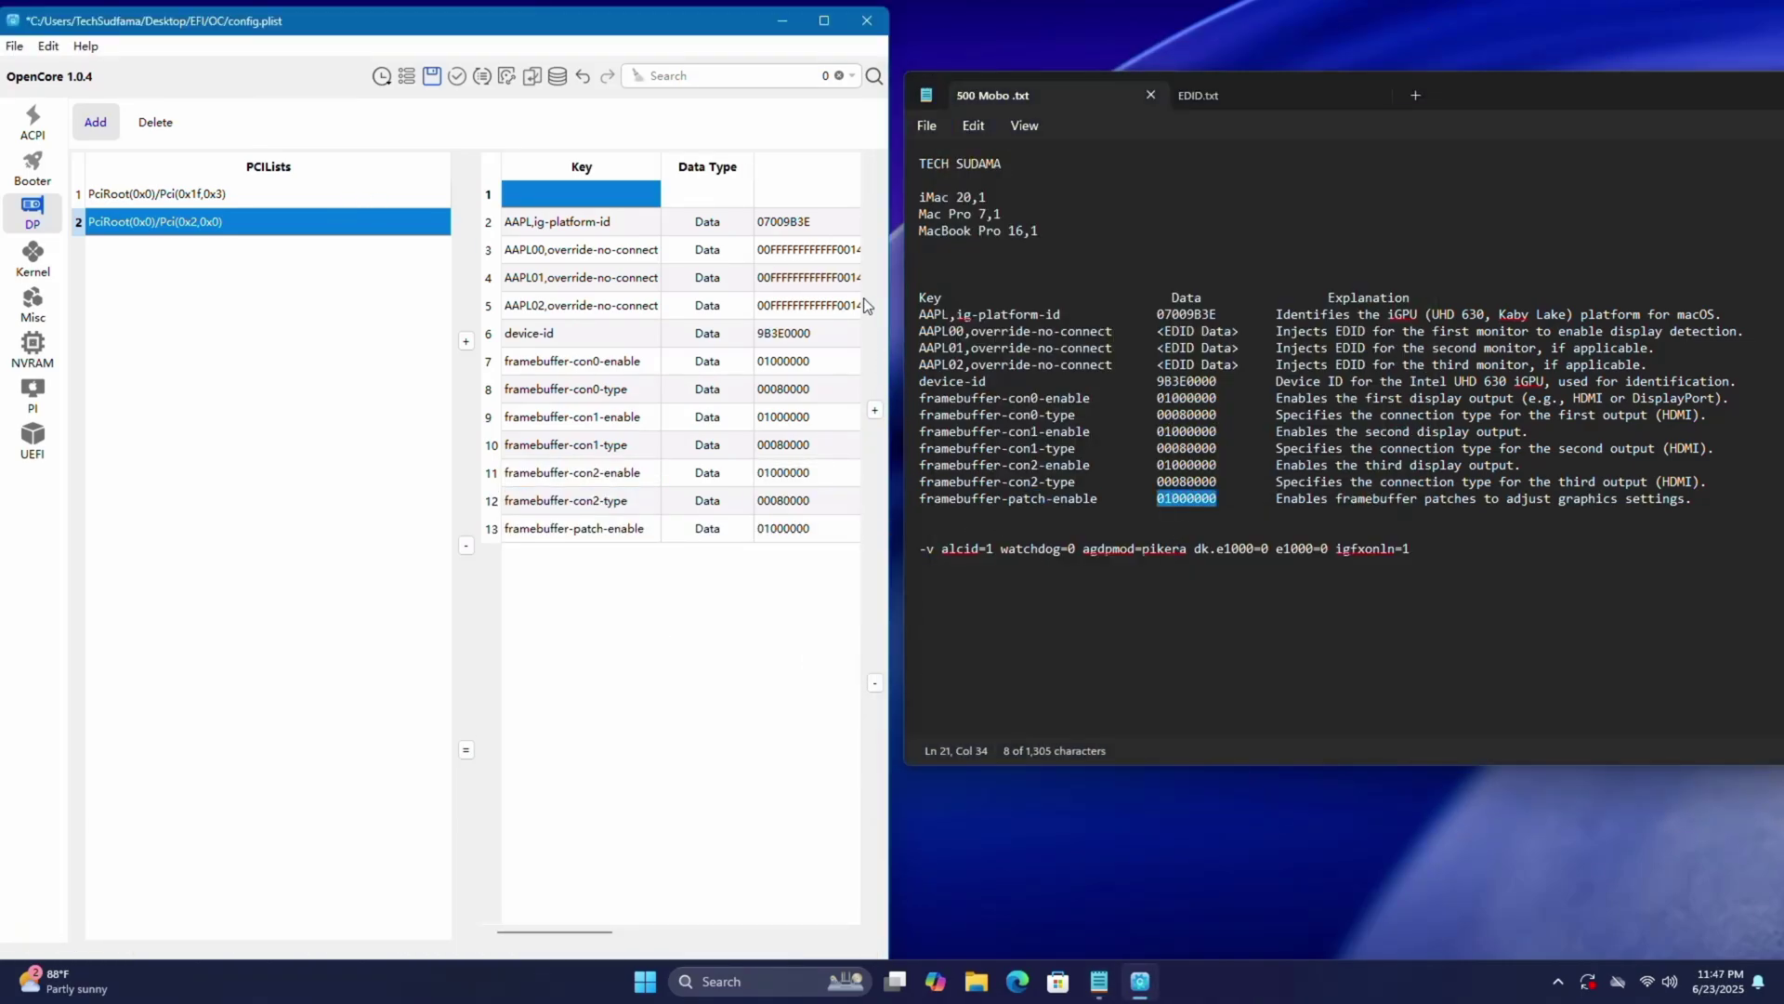
{"action": "left_click", "coordinate": [490, 198]}
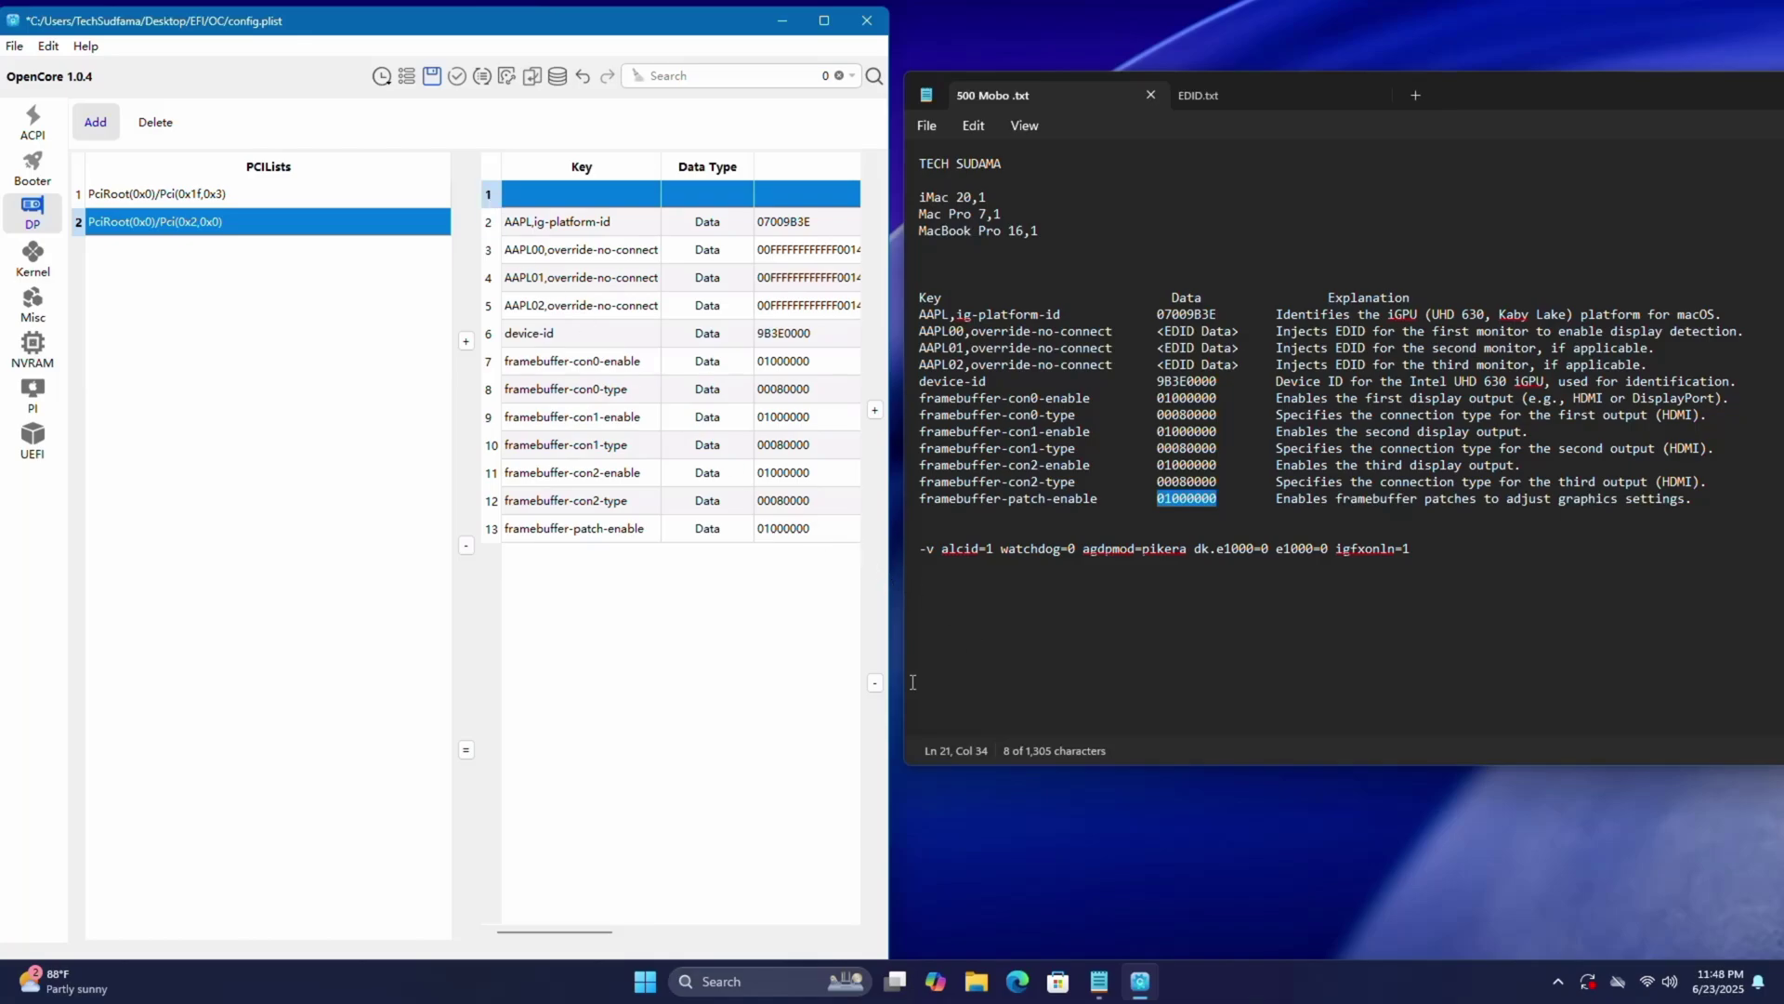
{"action": "left_click", "coordinate": [876, 686]}
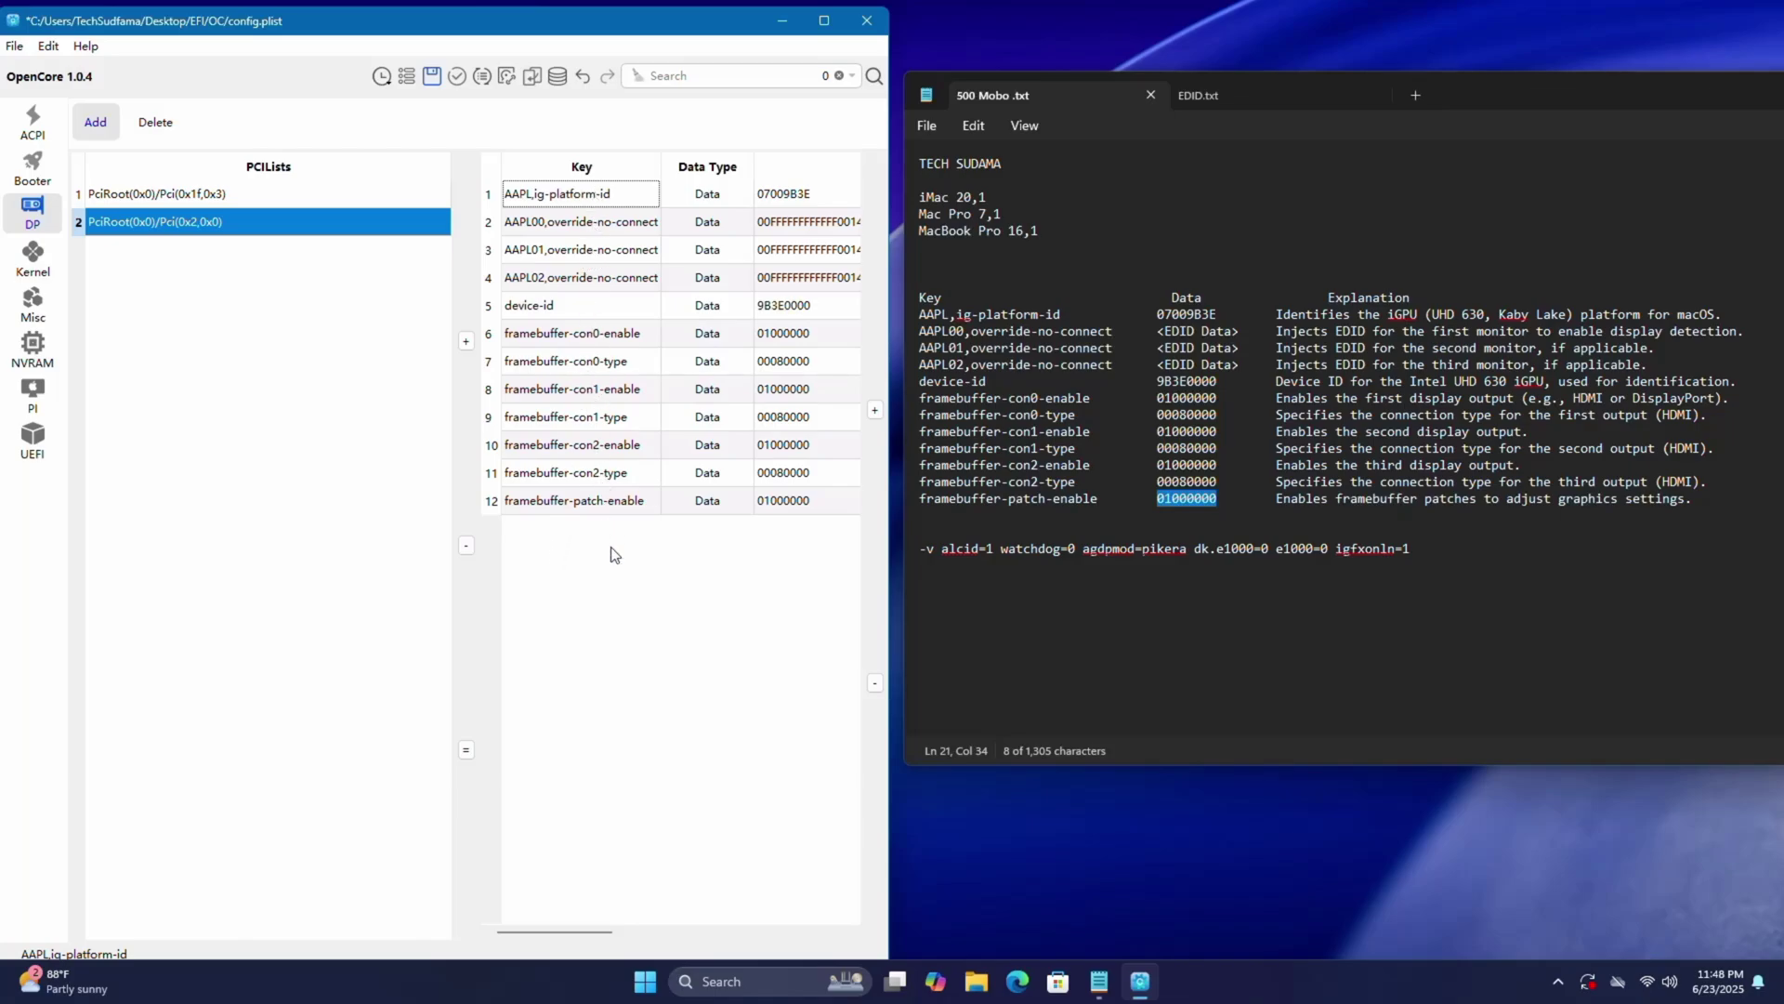
Open the third NVRAM UUID's keys and copy the boot-args line from the notes.
{"action": "left_click", "coordinate": [36, 359]}
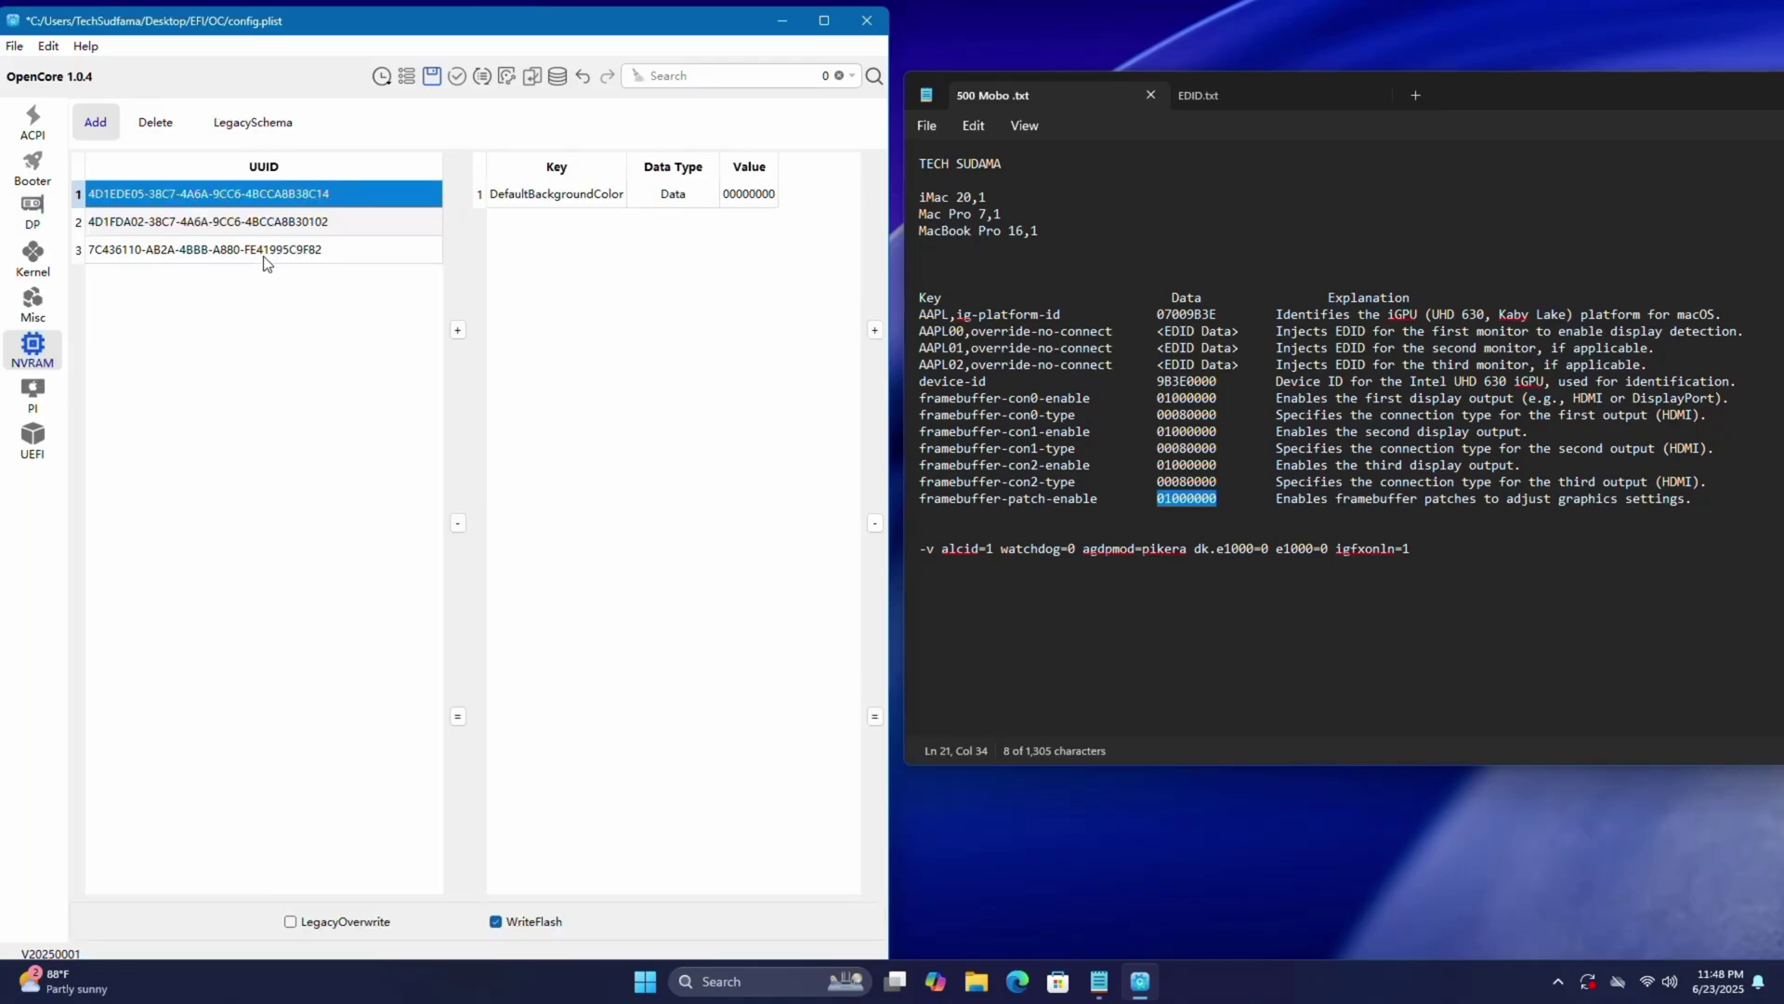
{"action": "left_click", "coordinate": [316, 258]}
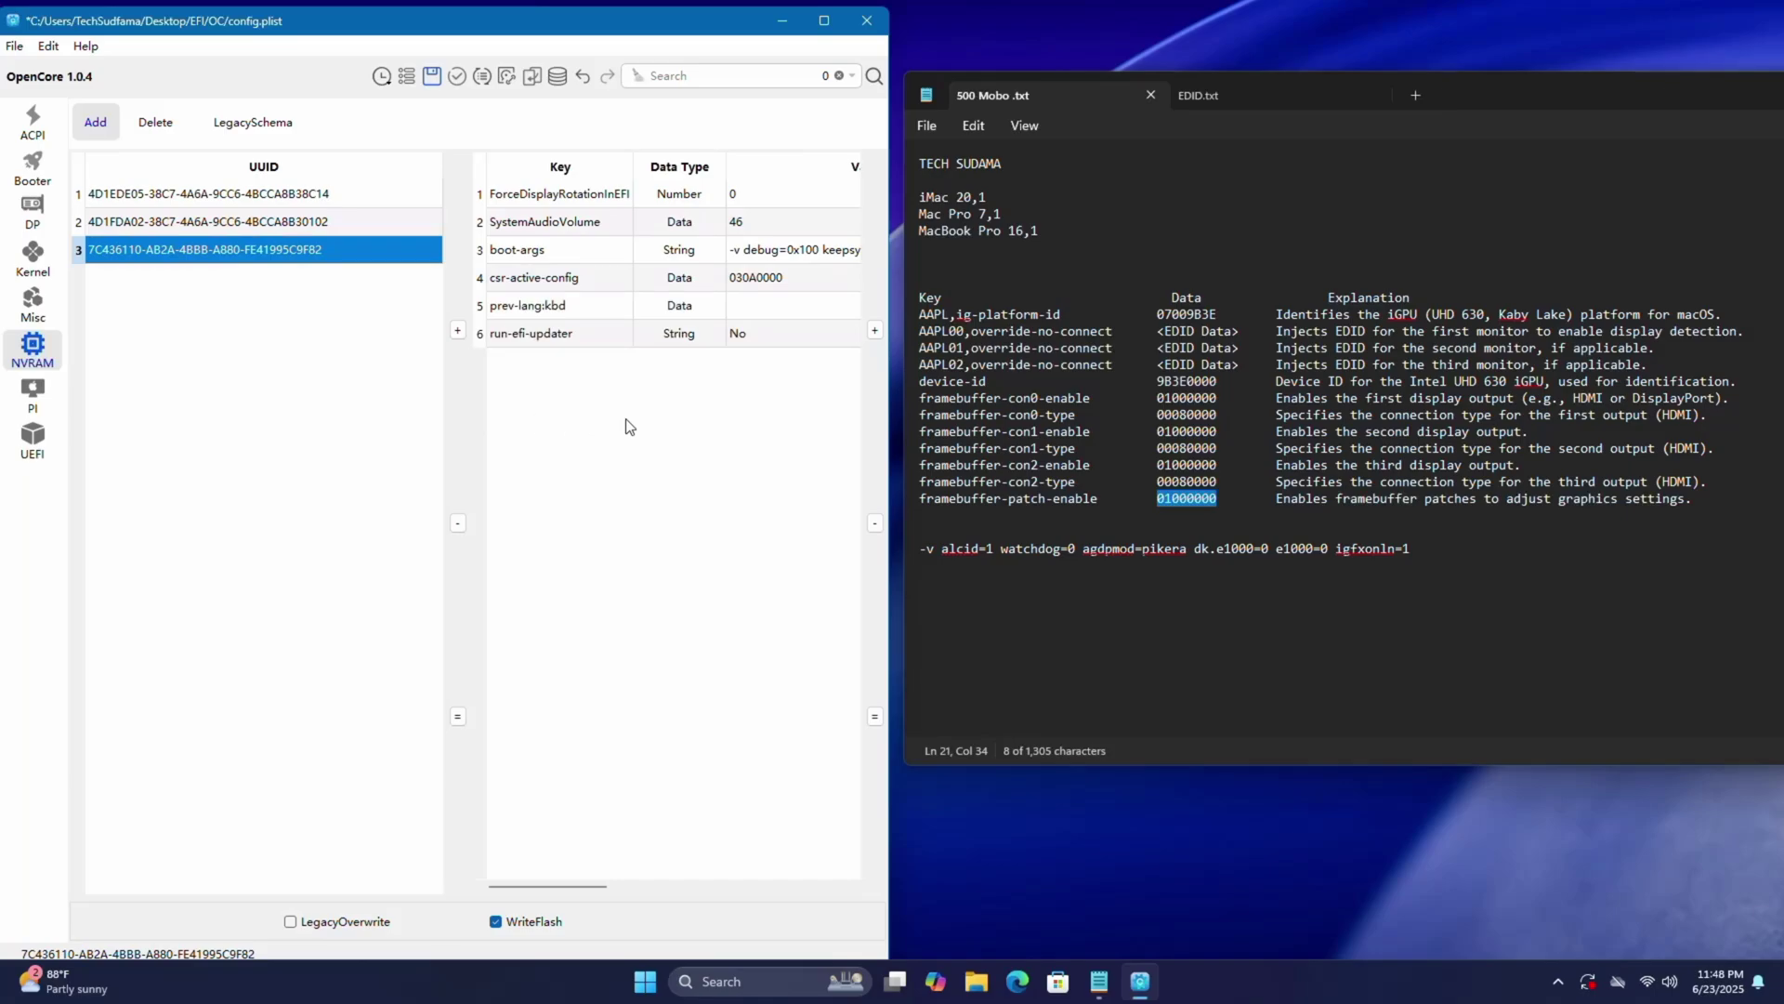
{"action": "left_click", "coordinate": [1430, 548]}
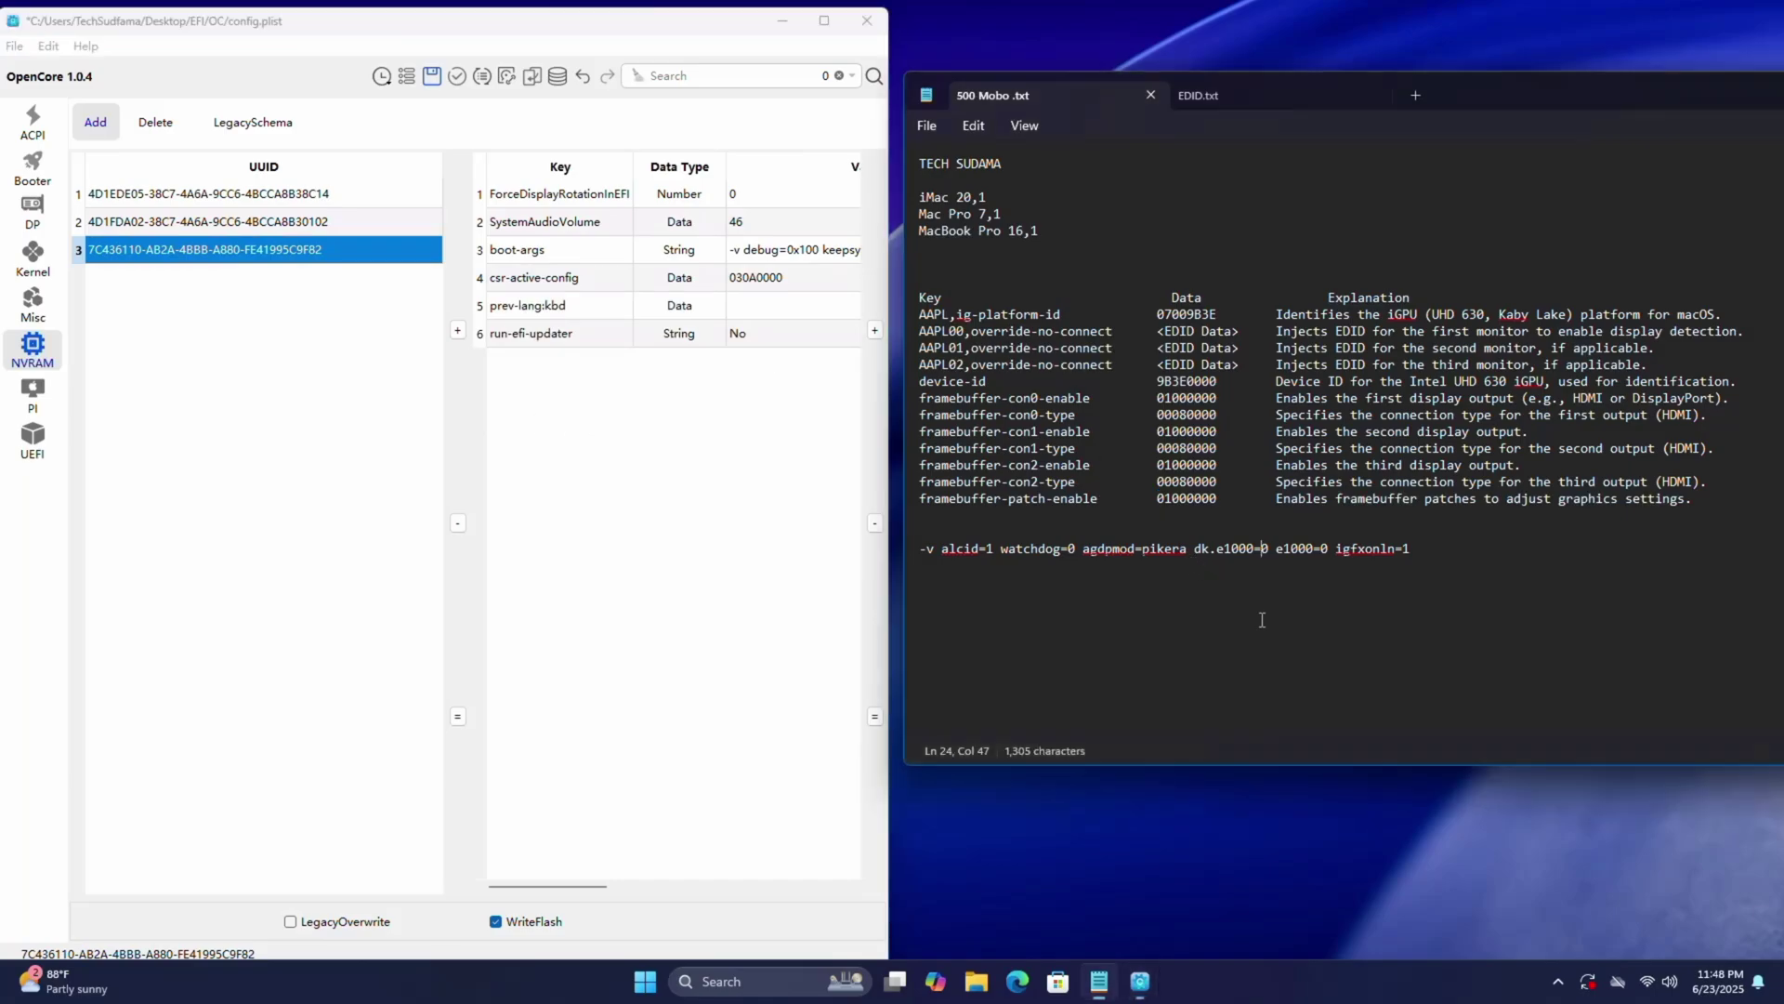
{"action": "left_click_drag", "start_coordinate": [1426, 546], "coordinate": [923, 556]}
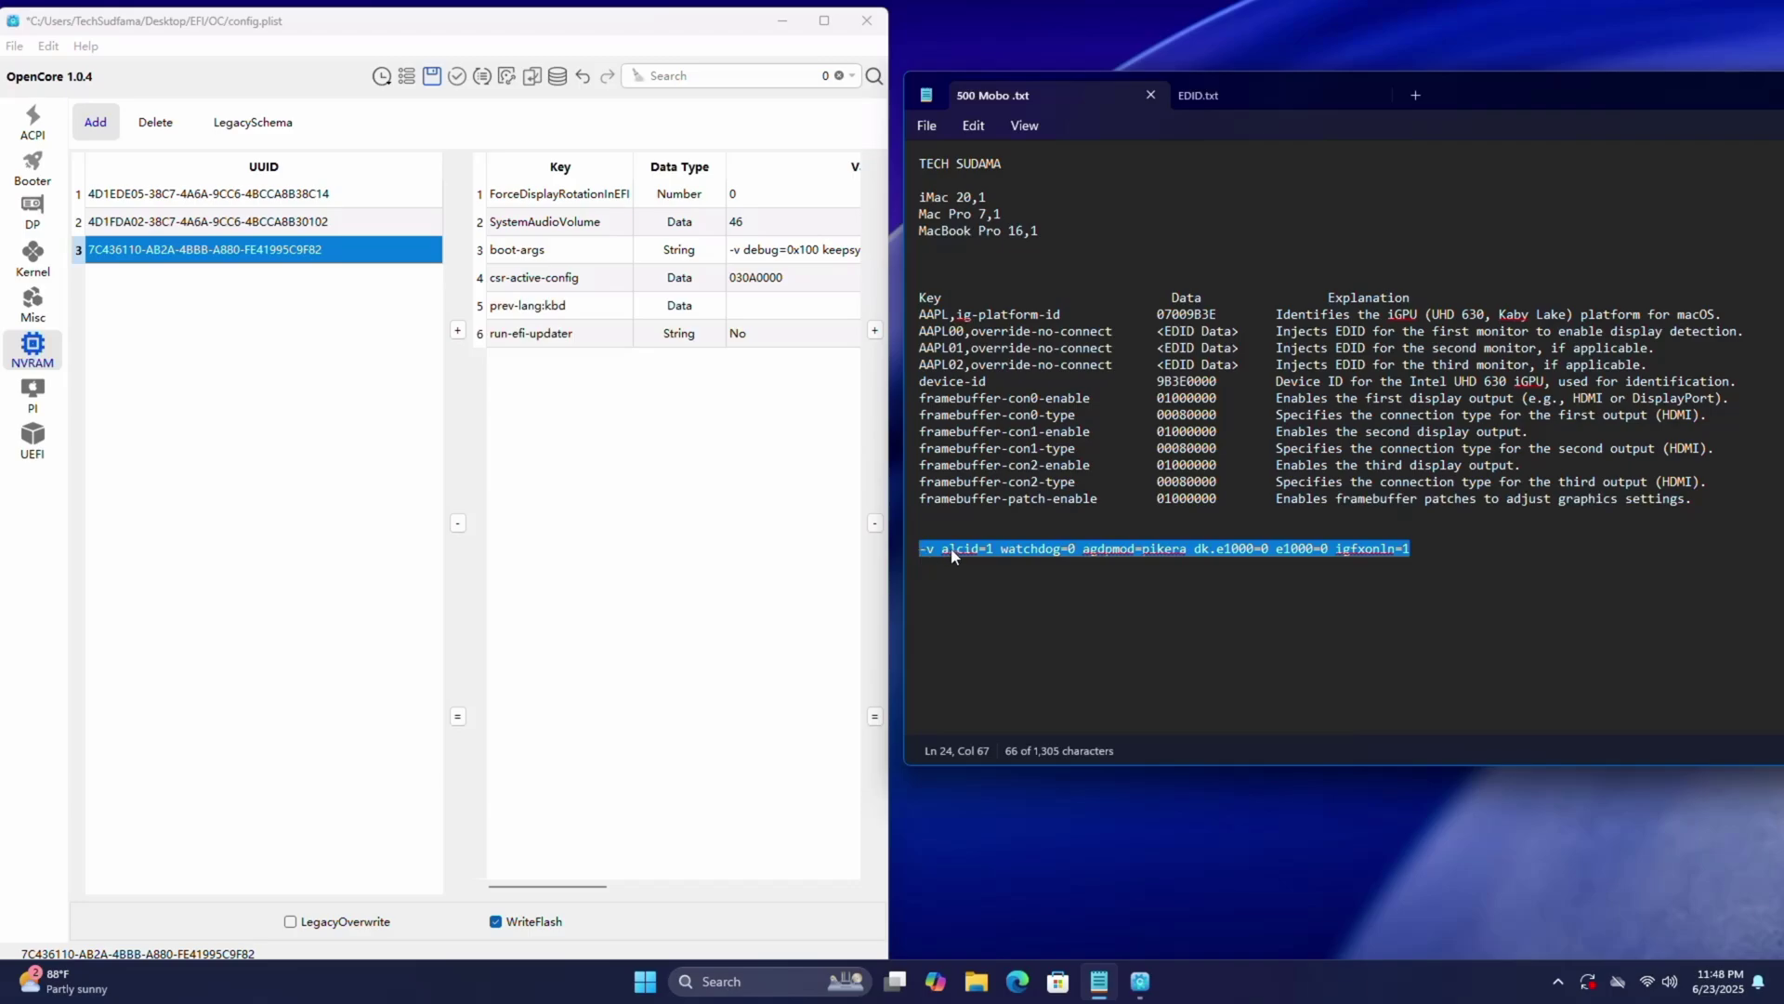
{"action": "right_click", "coordinate": [955, 555]}
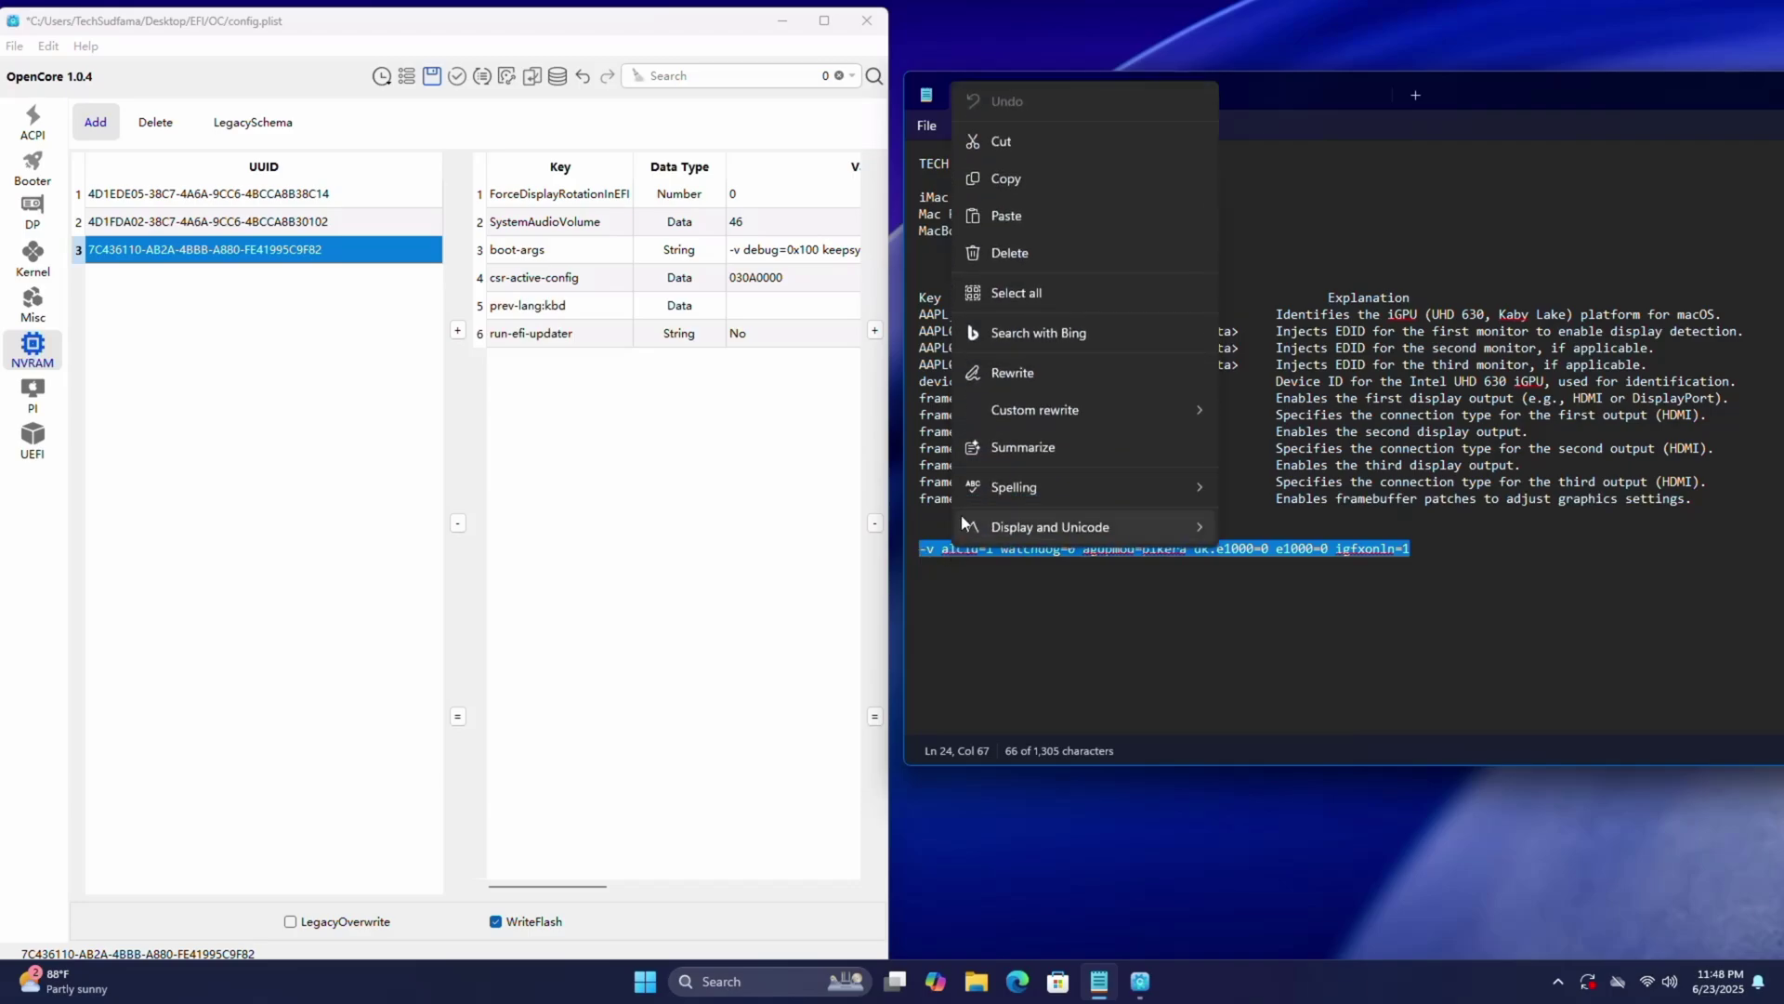
{"action": "left_click", "coordinate": [1007, 181]}
Replace boot-args with '-v alcid=1 watchdog=0 agdpmod=pikera dk.e1000=0 e1000=0 igfxonln=1'.
{"action": "left_click", "coordinate": [583, 253]}
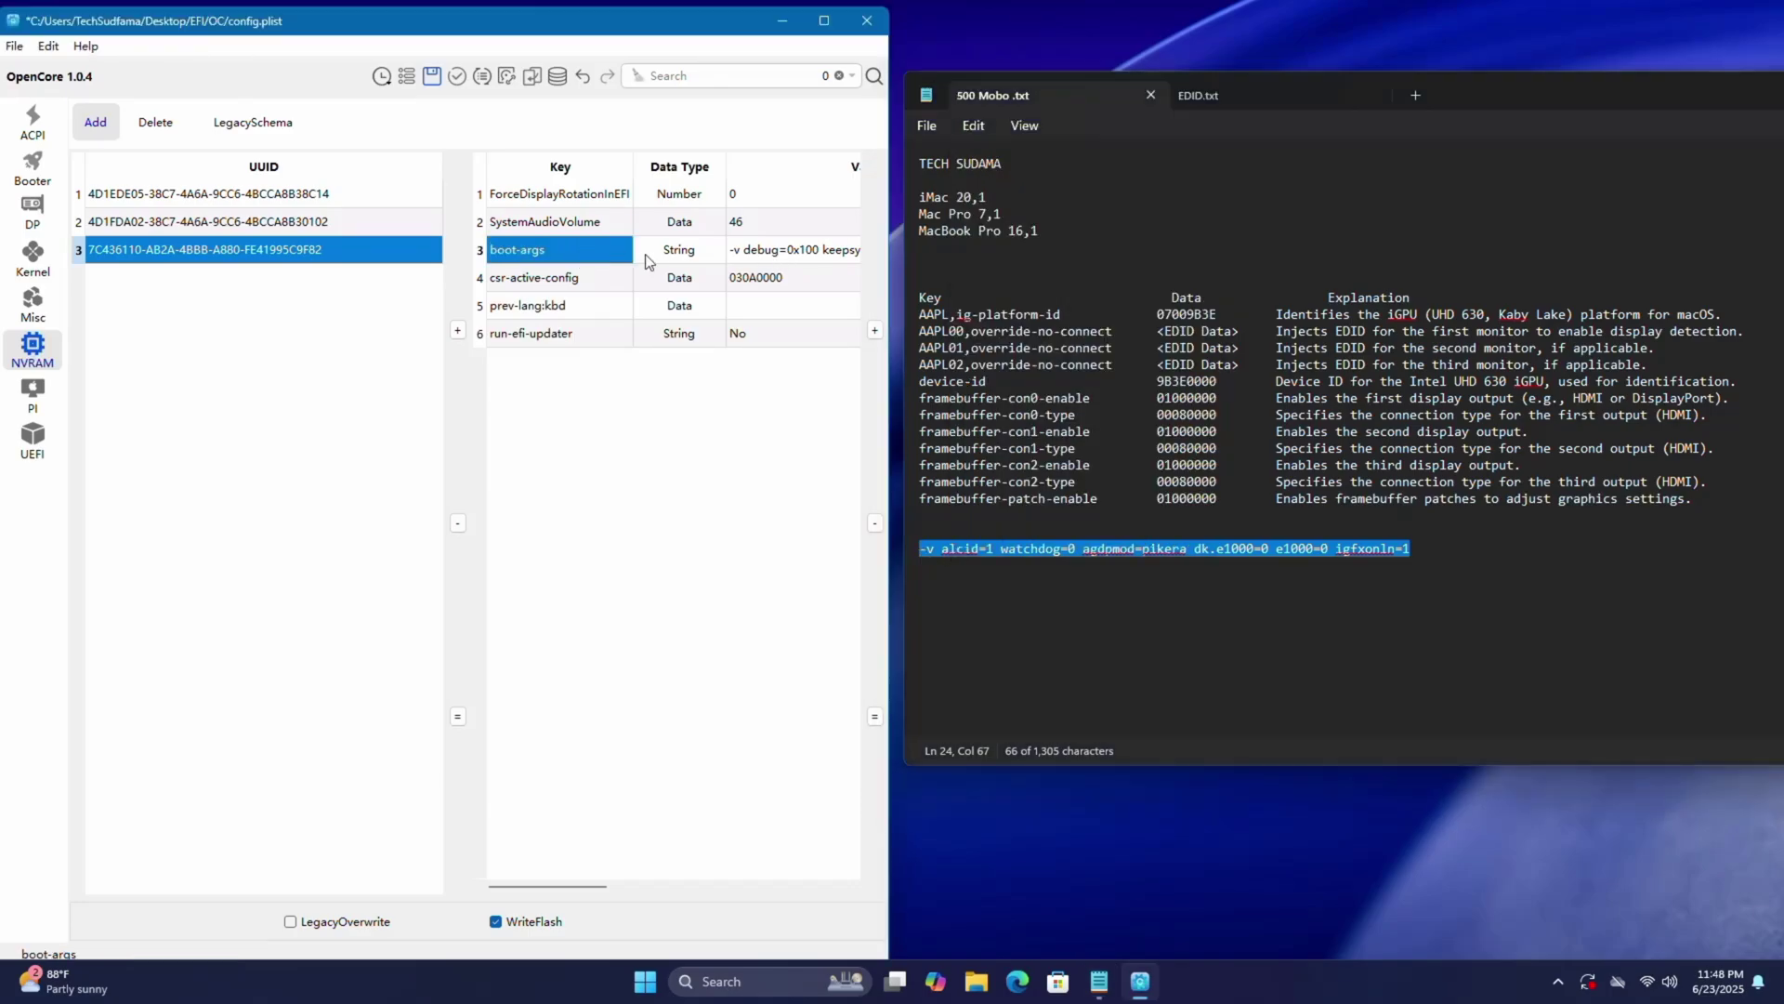
{"action": "double_click", "coordinate": [772, 253]}
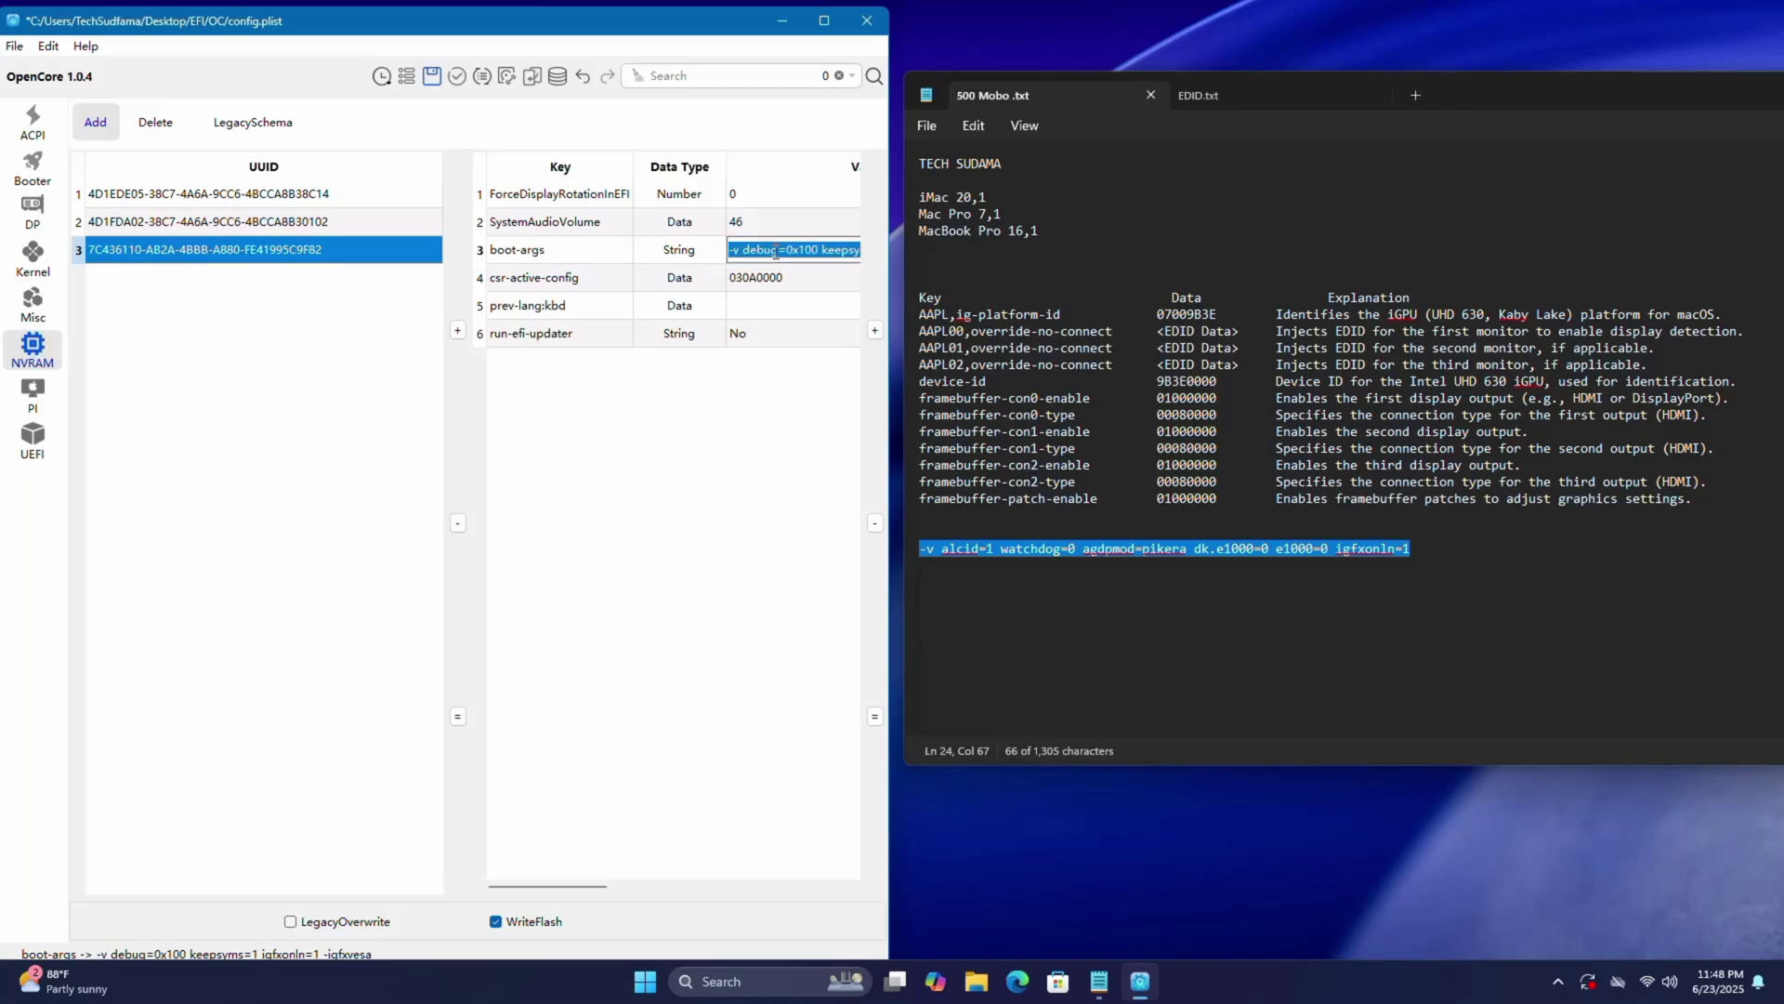
{"action": "key", "text": "BackSpace"}
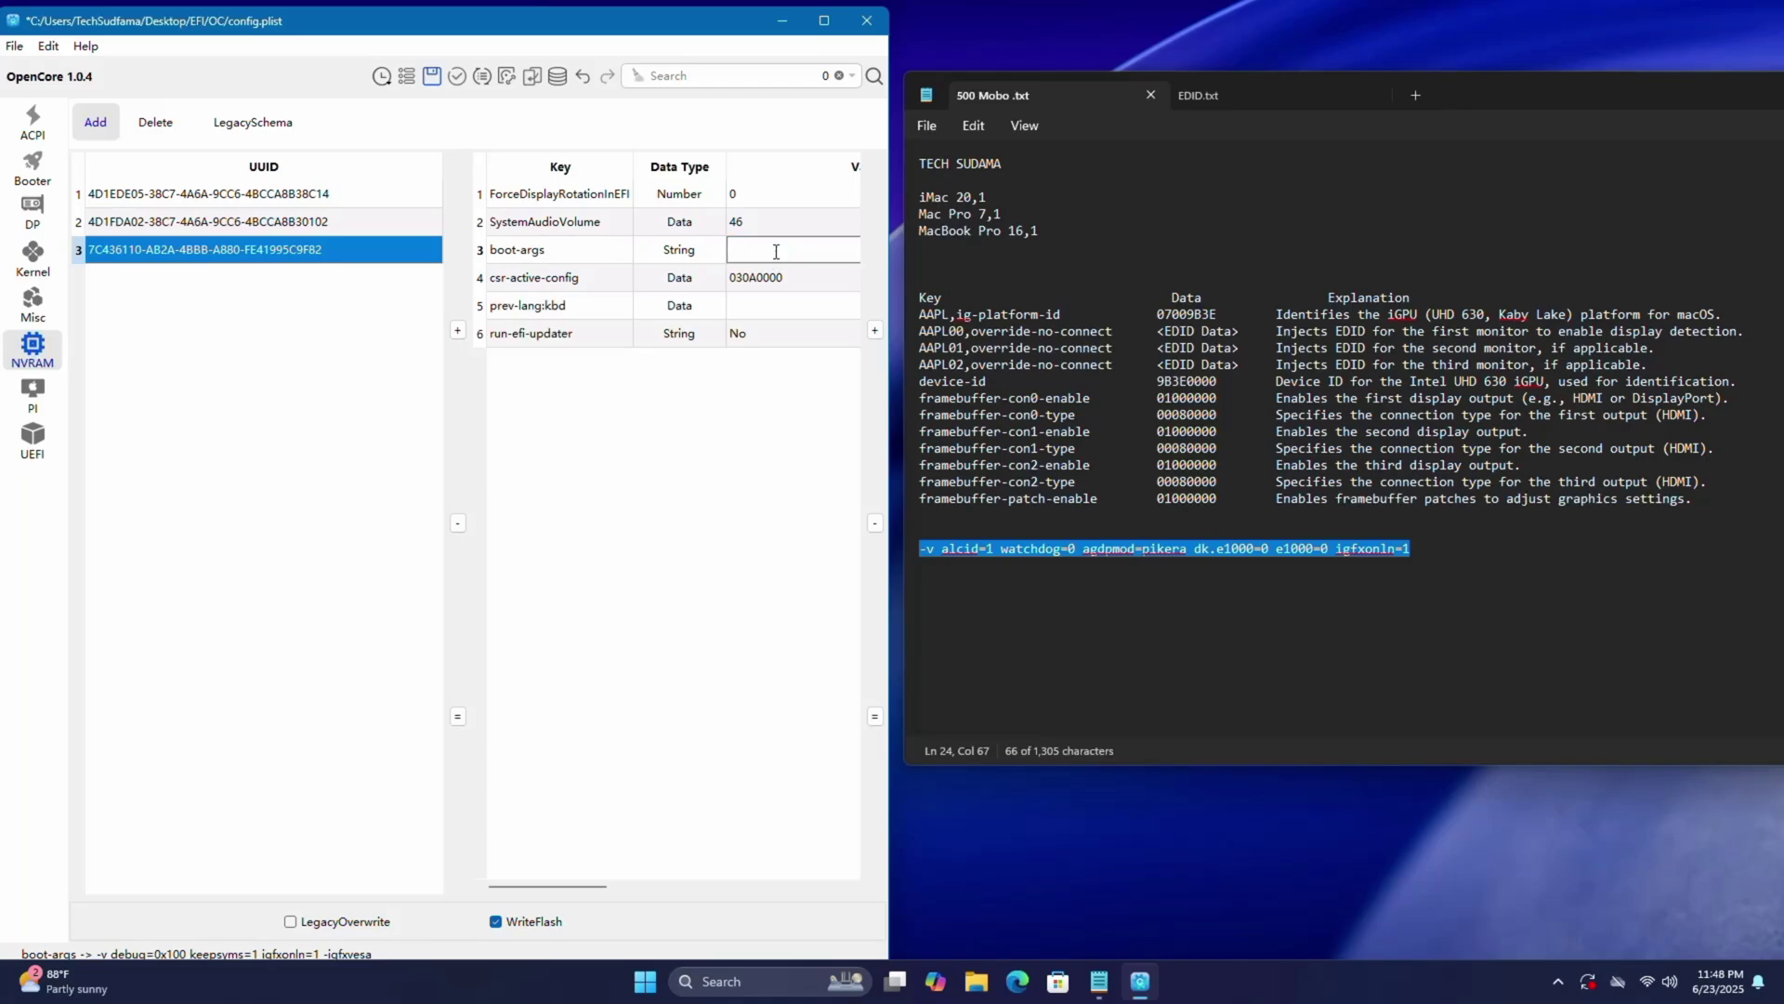
{"action": "right_click", "coordinate": [776, 252]}
{"action": "left_click", "coordinate": [820, 354]}
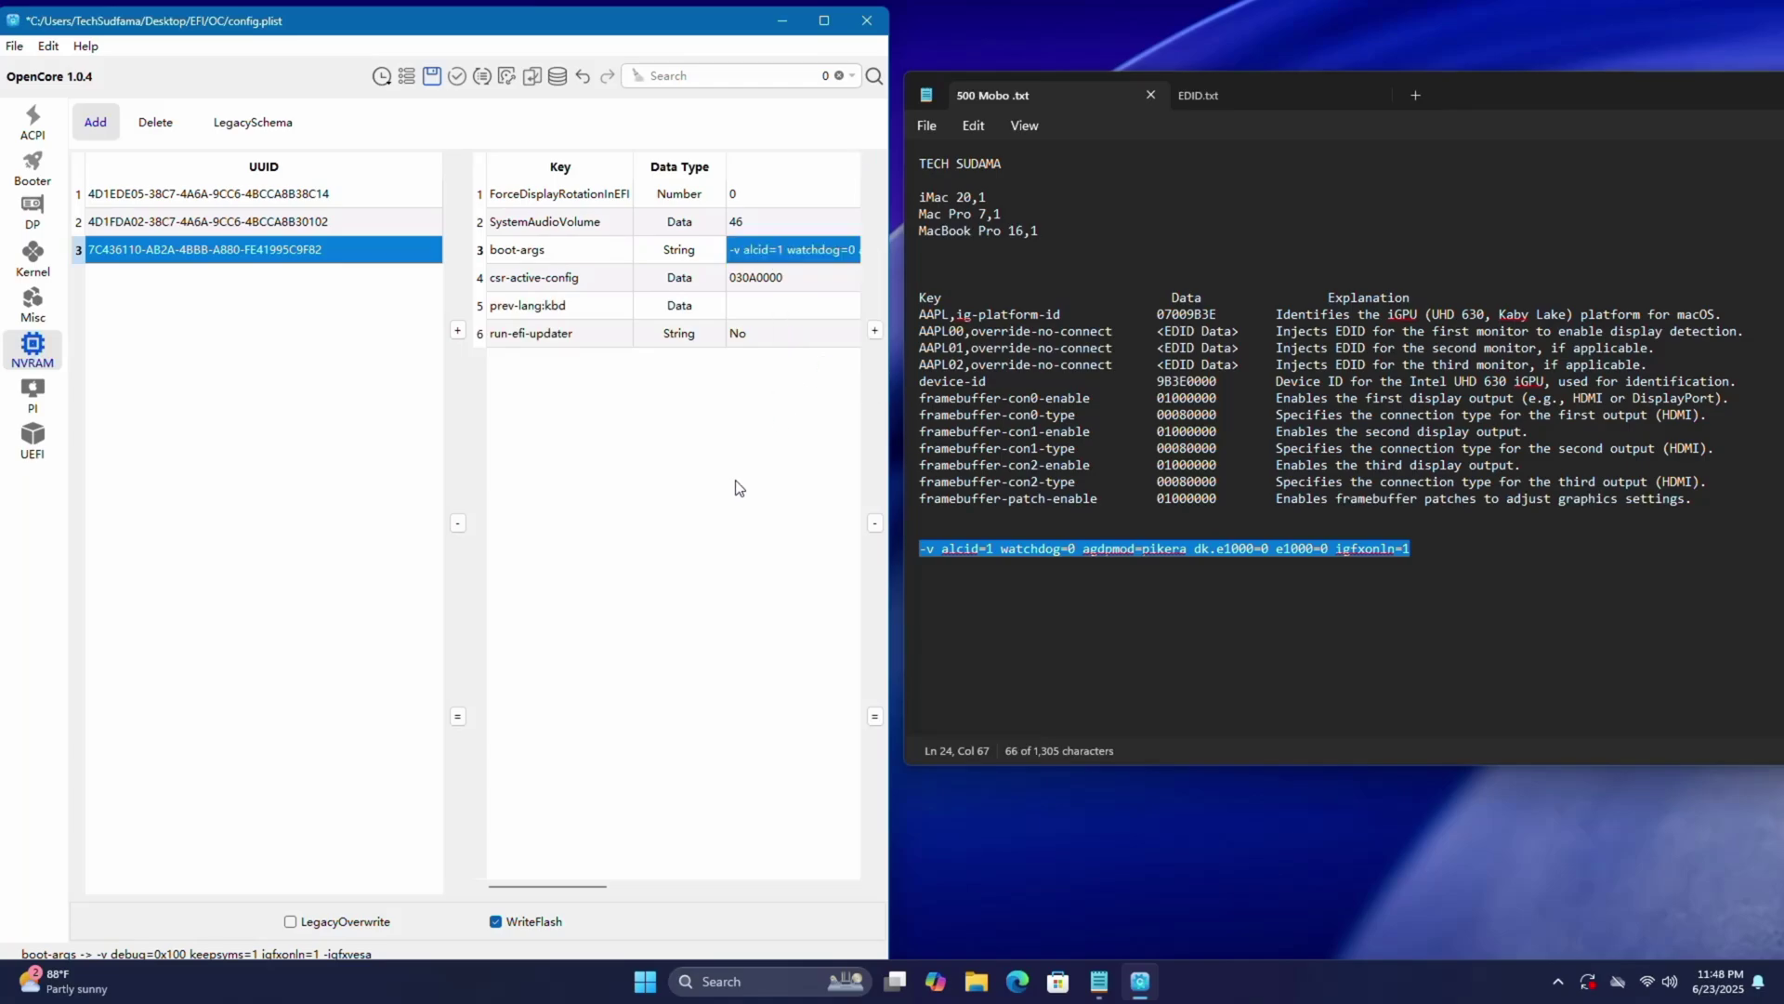
{"action": "left_click", "coordinate": [823, 20]}
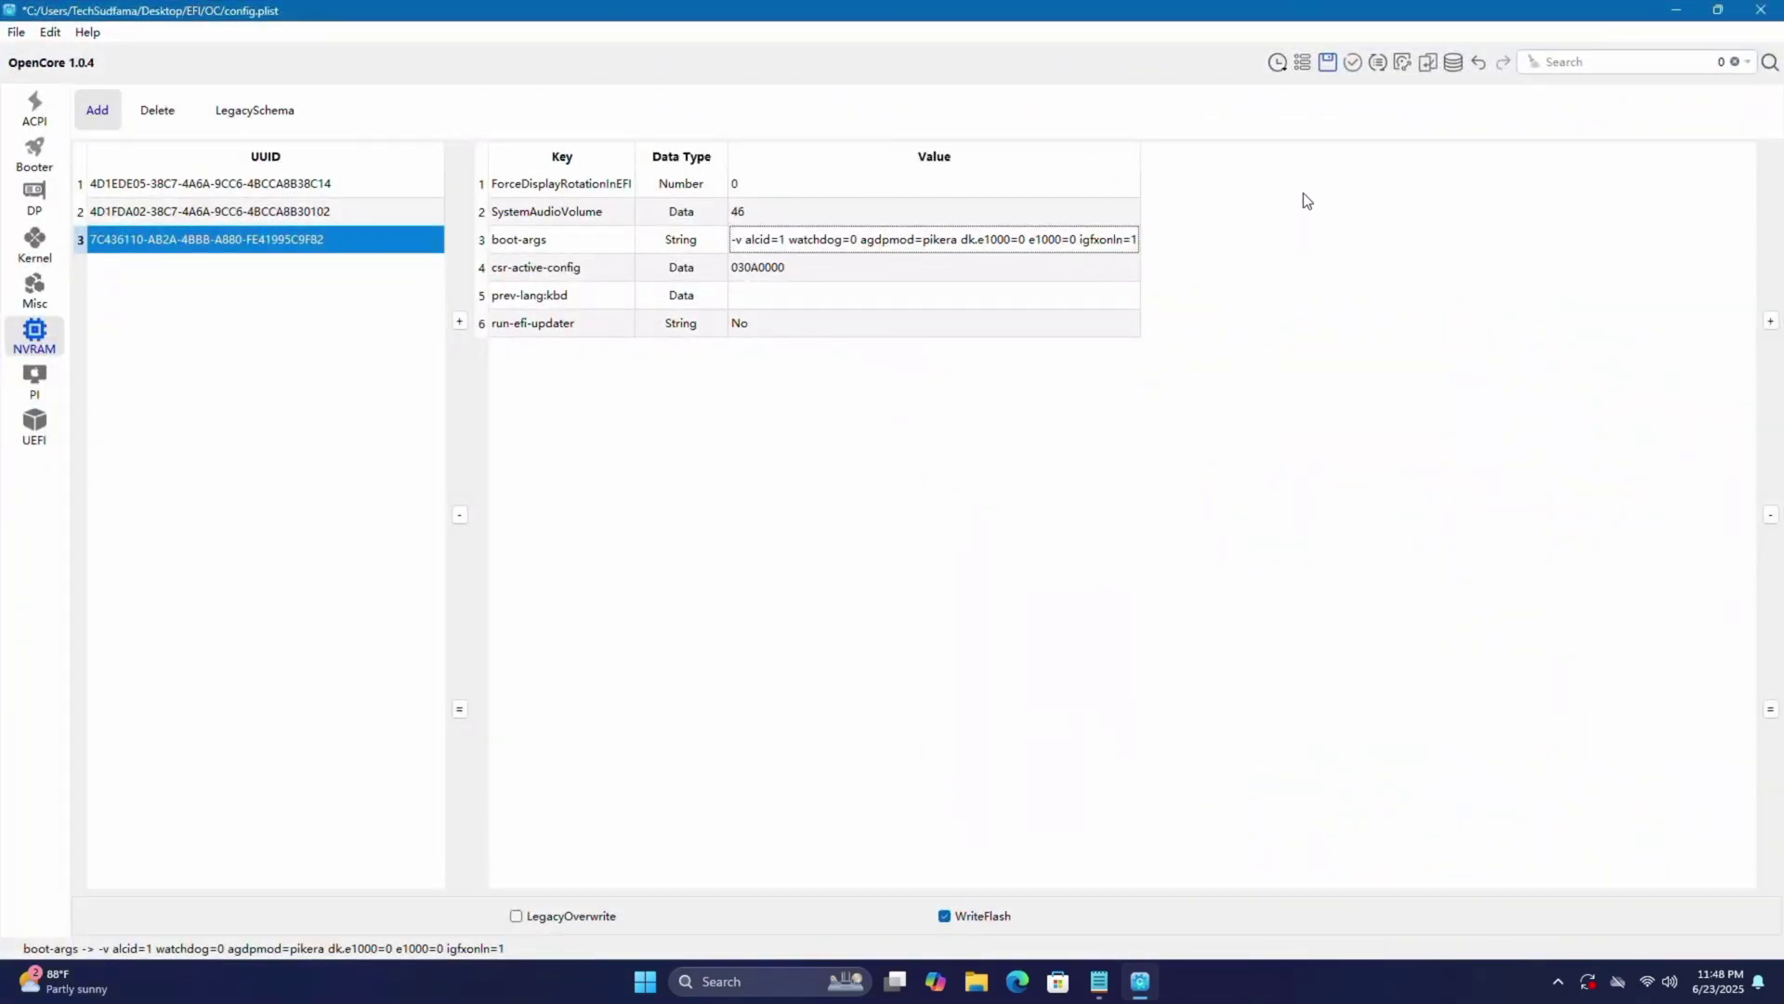
Review PlatformInfo (iMac20,1), save config.plist, and close OC Auxiliary Tools.
{"action": "left_click", "coordinate": [55, 373]}
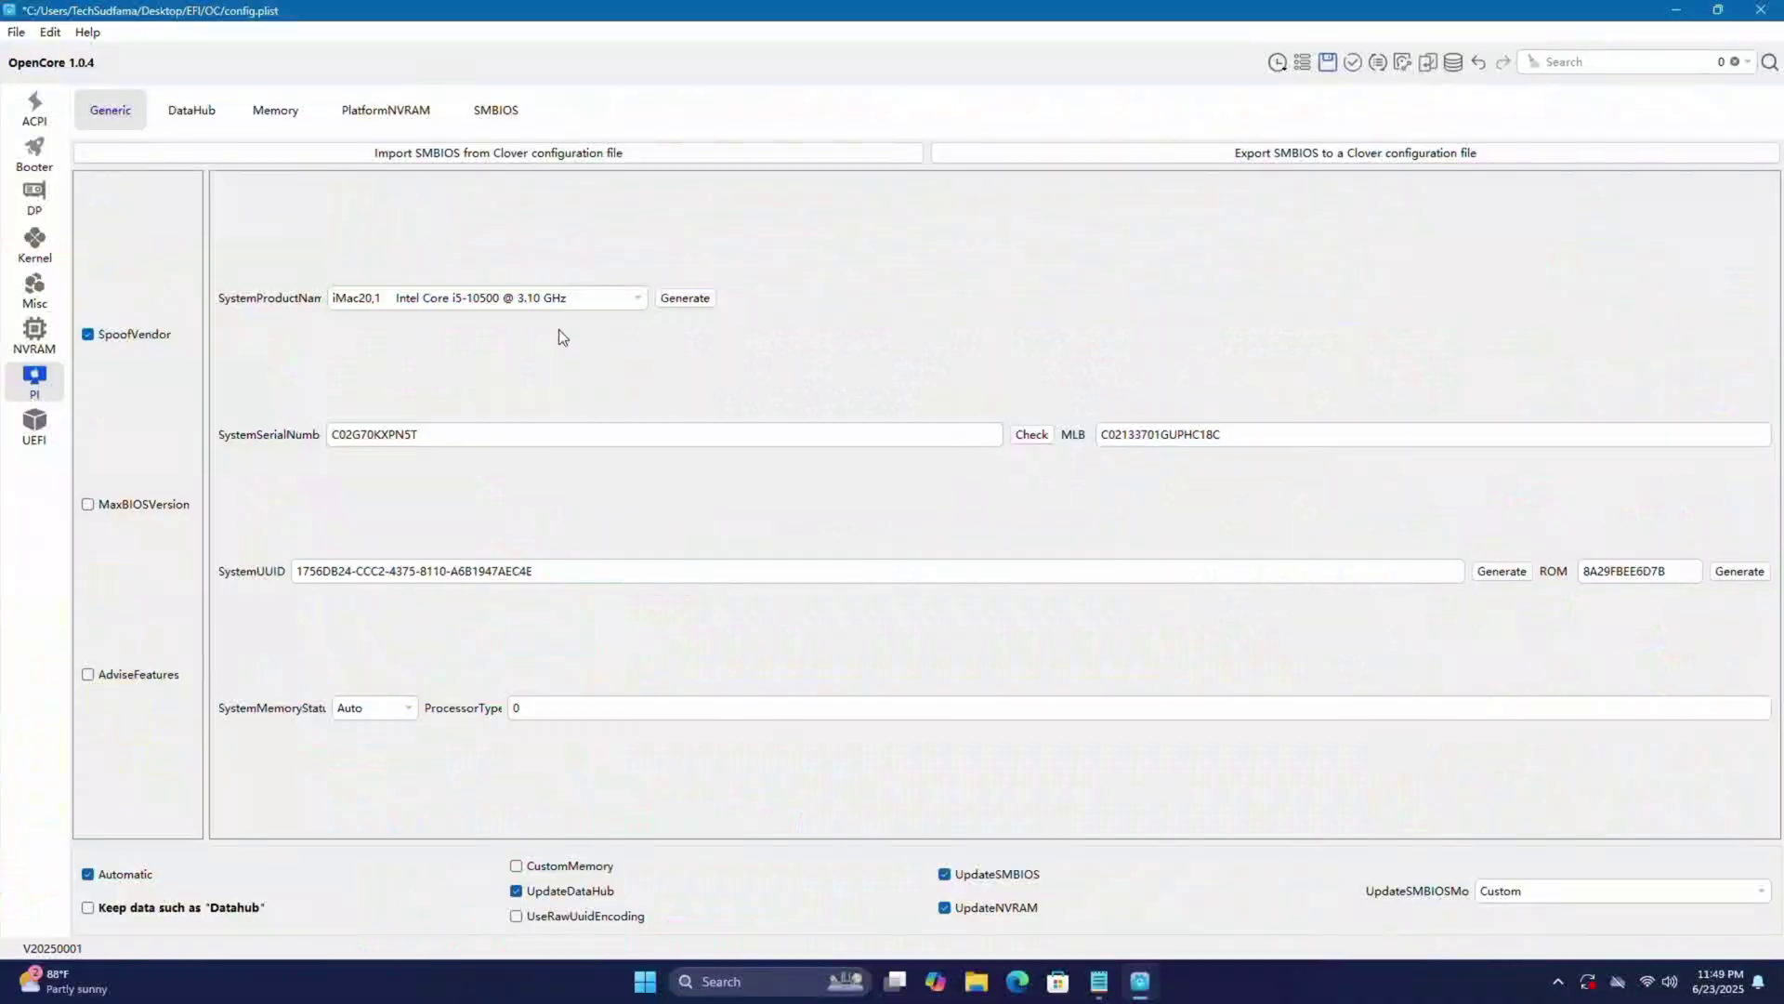
{"action": "left_click", "coordinate": [1329, 63]}
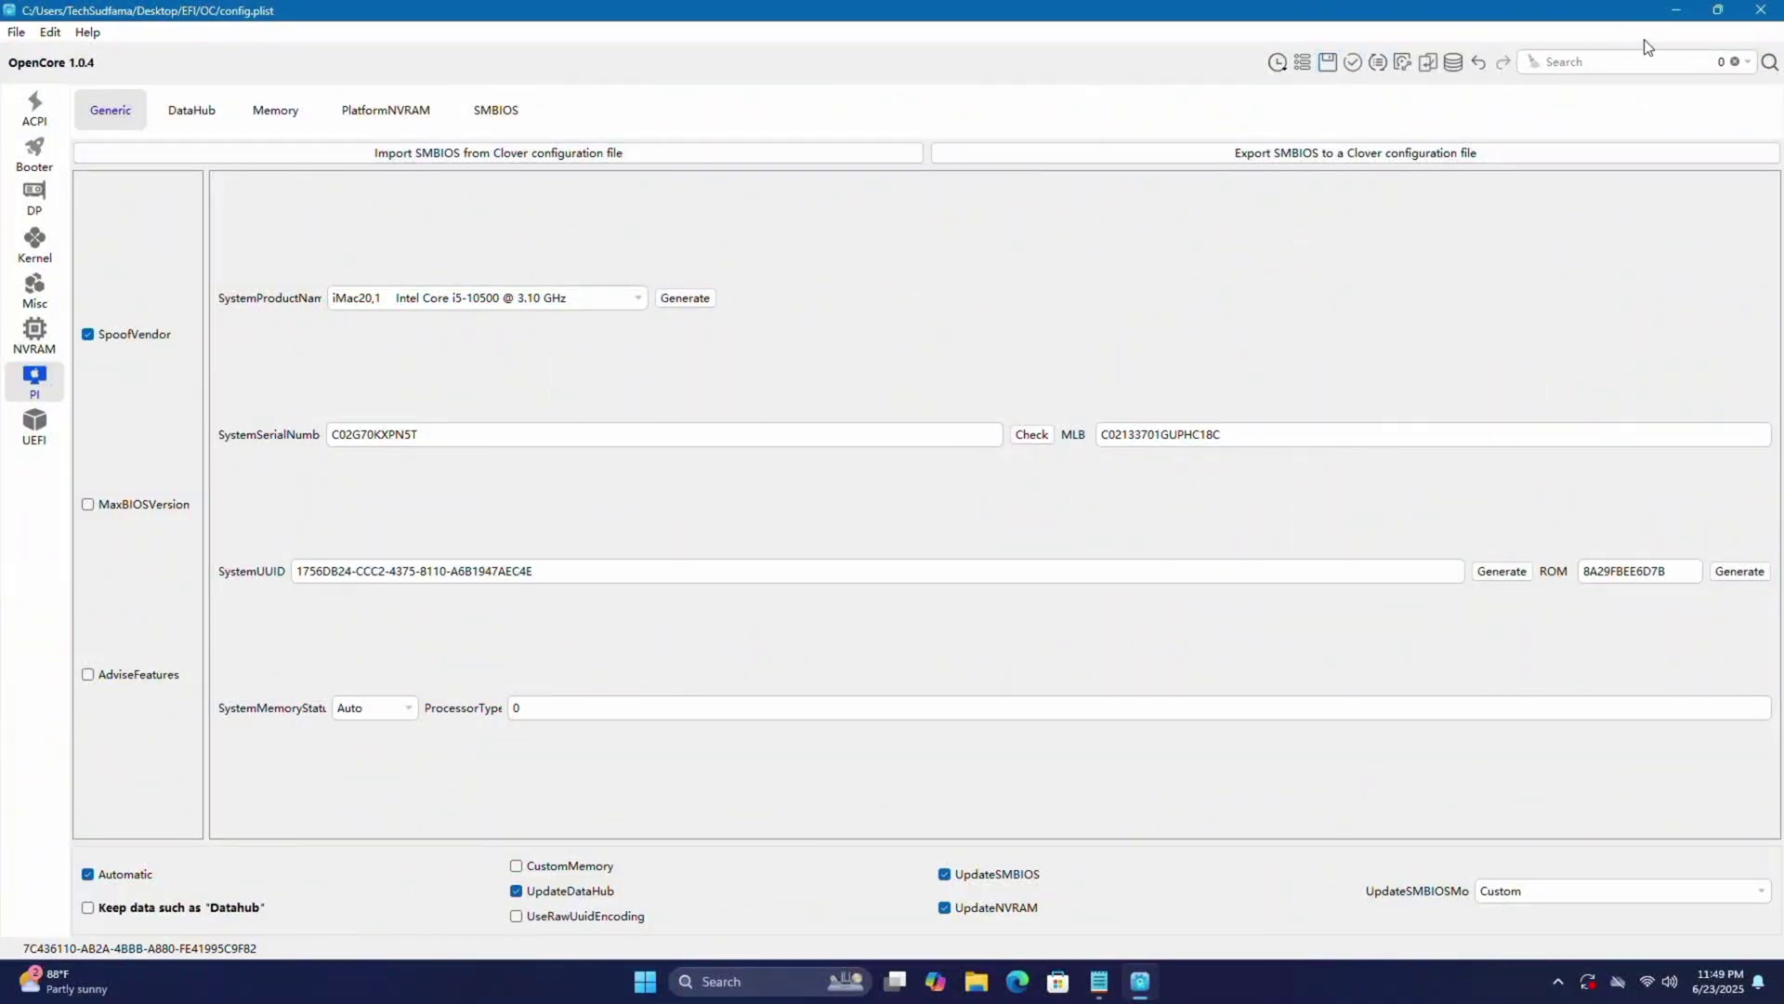
{"action": "left_click", "coordinate": [1762, 10]}
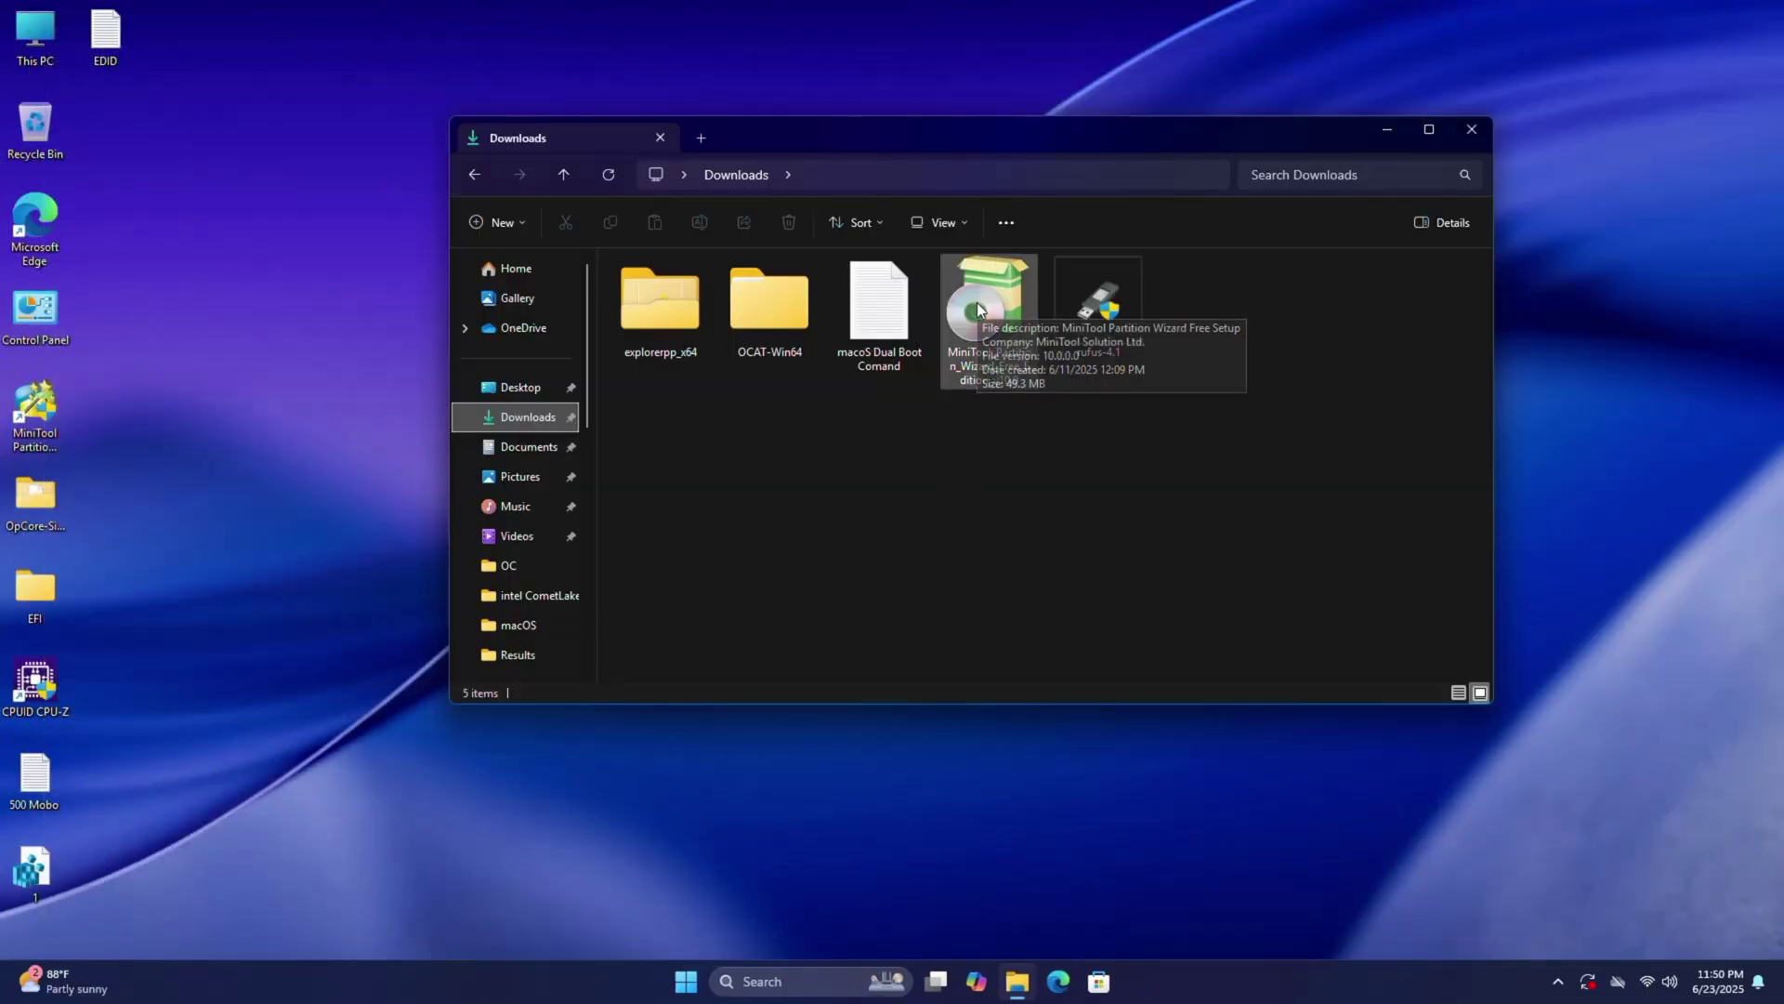
Launch MiniTool Partition Wizard as administrator and give Disk 2's EFI partition letter D.
{"action": "double_click", "coordinate": [53, 390]}
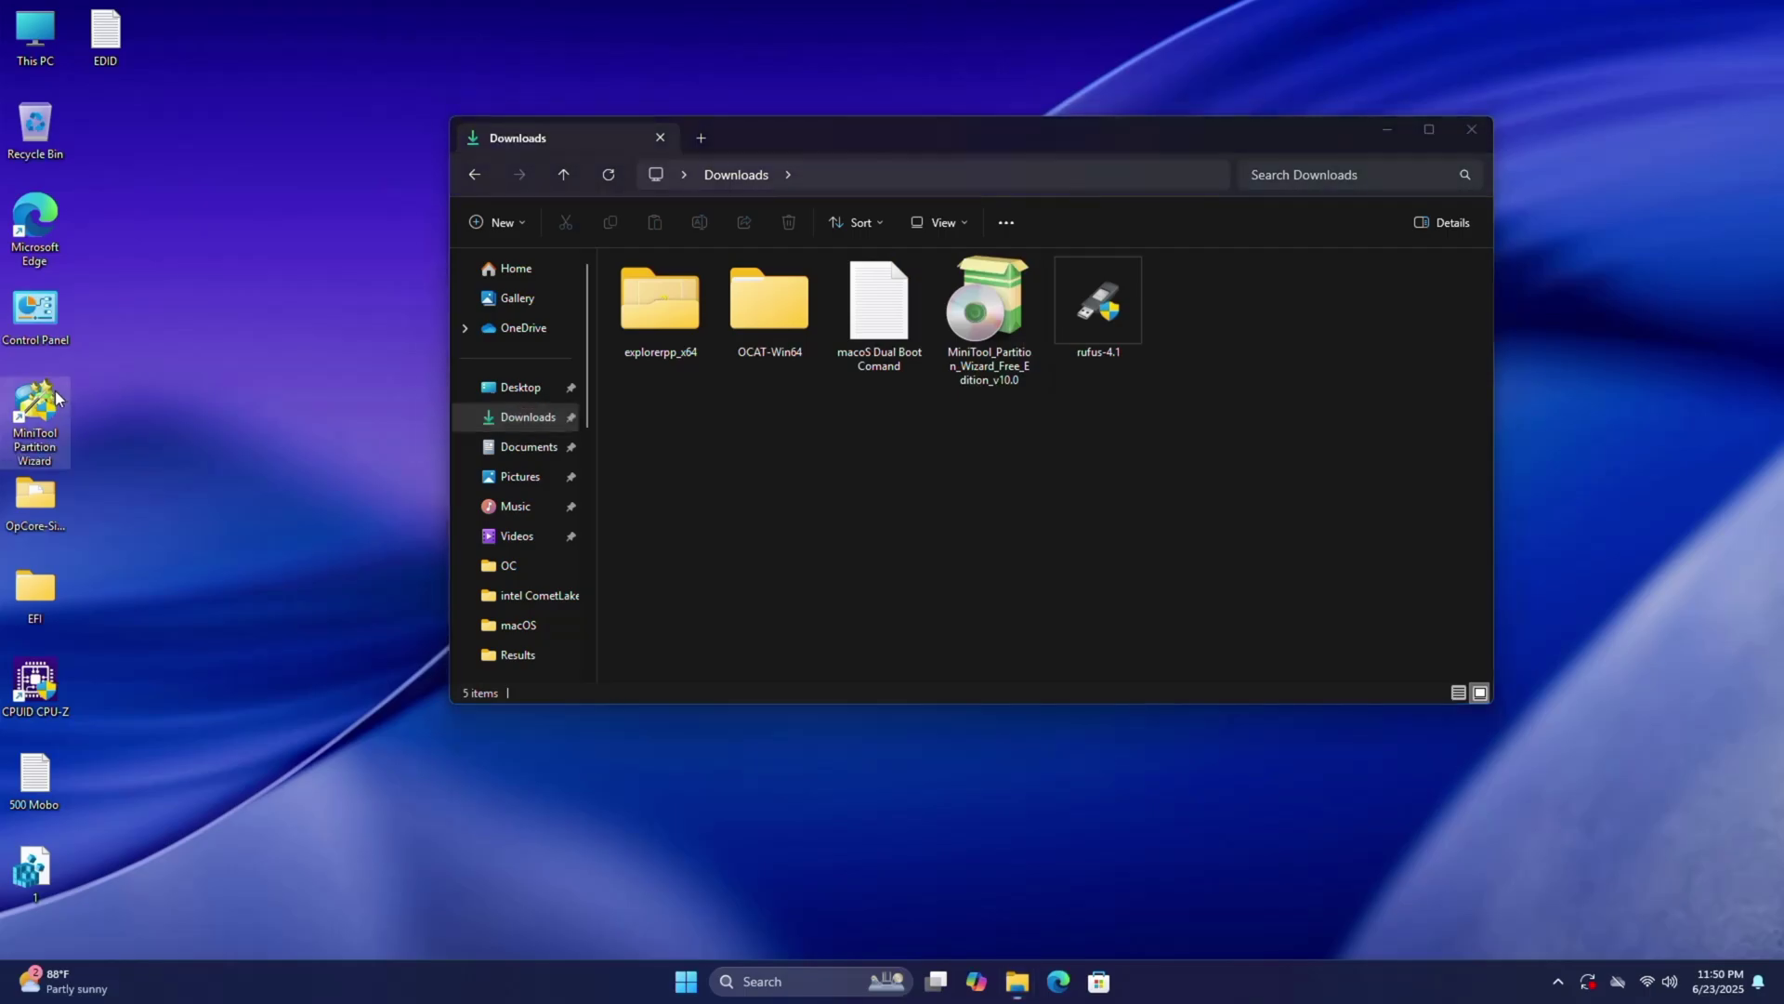
{"action": "left_click", "coordinate": [800, 636]}
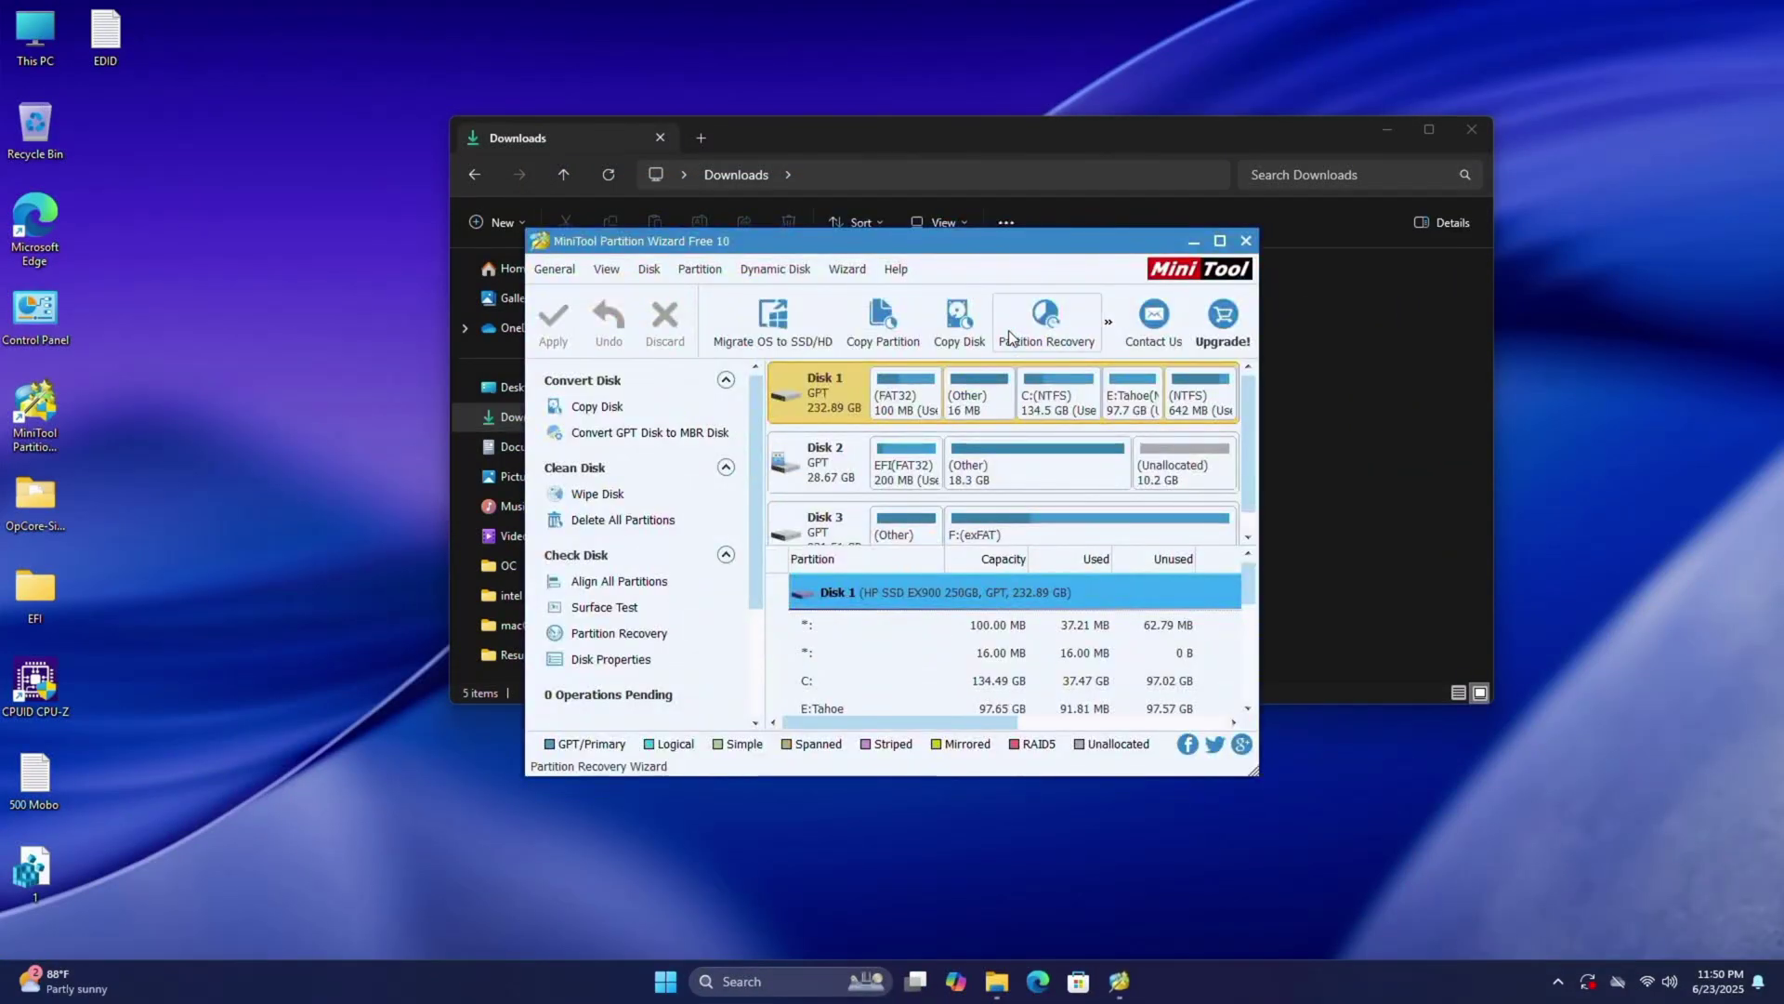
{"action": "left_click", "coordinate": [818, 537]}
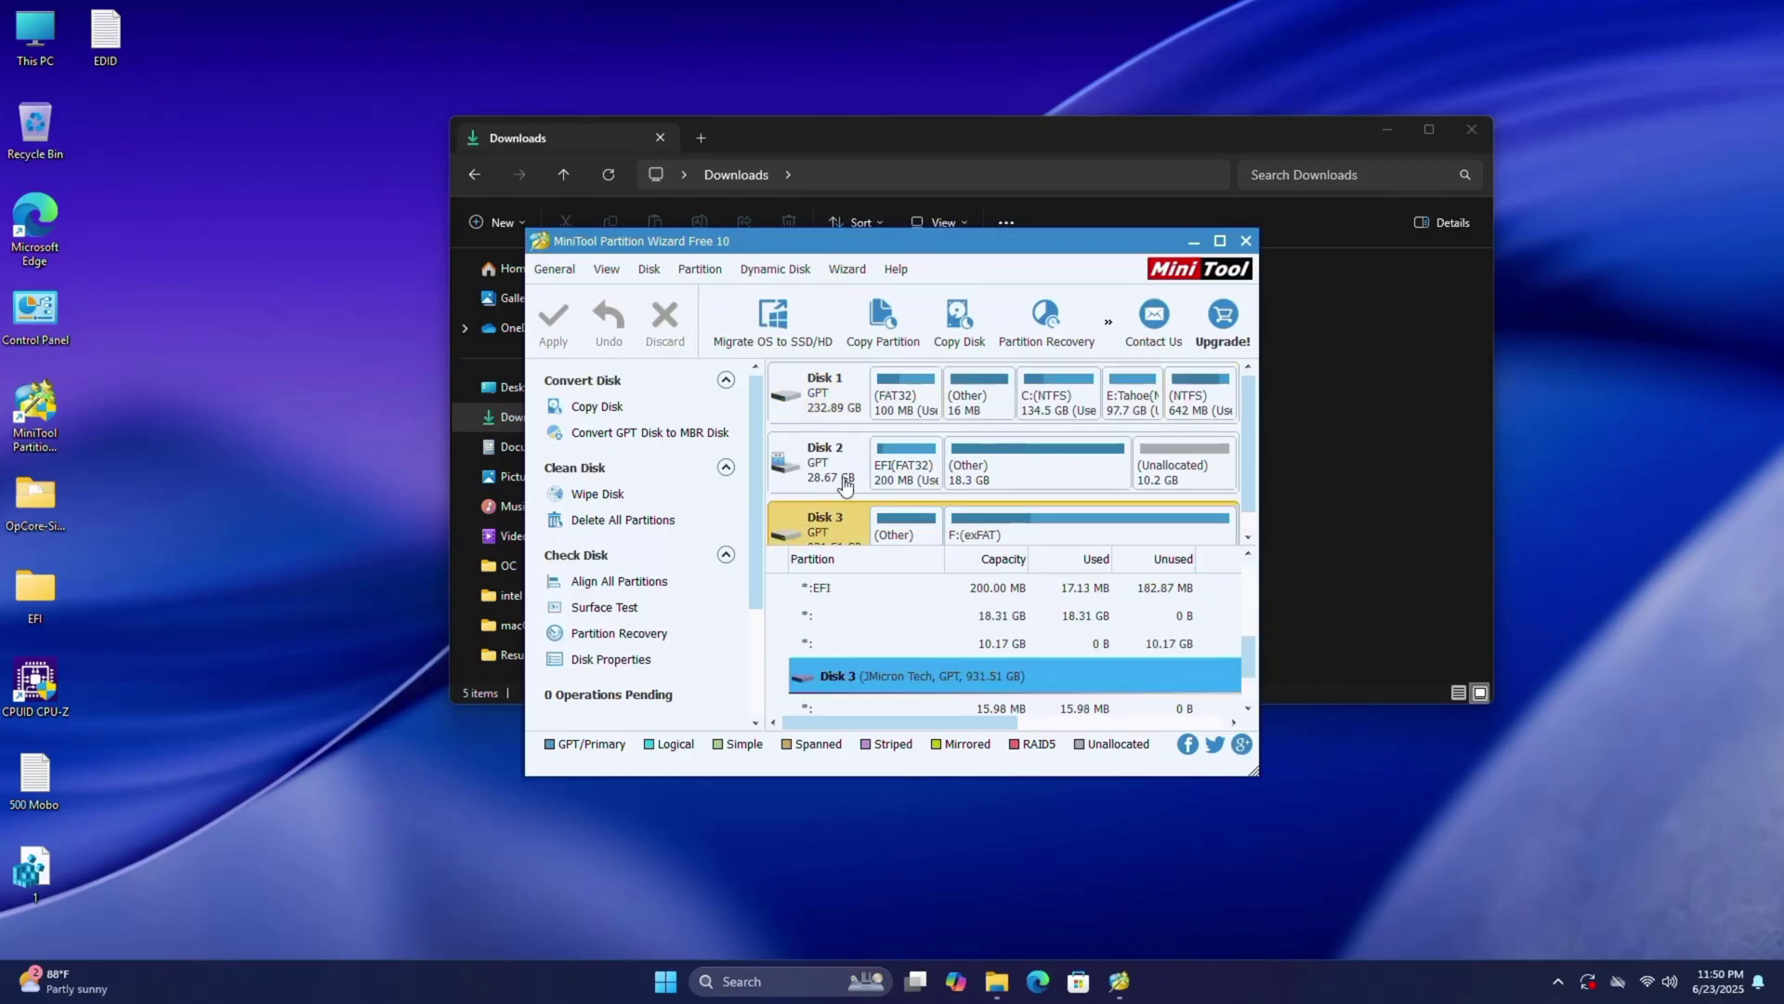
{"action": "left_click", "coordinate": [822, 456]}
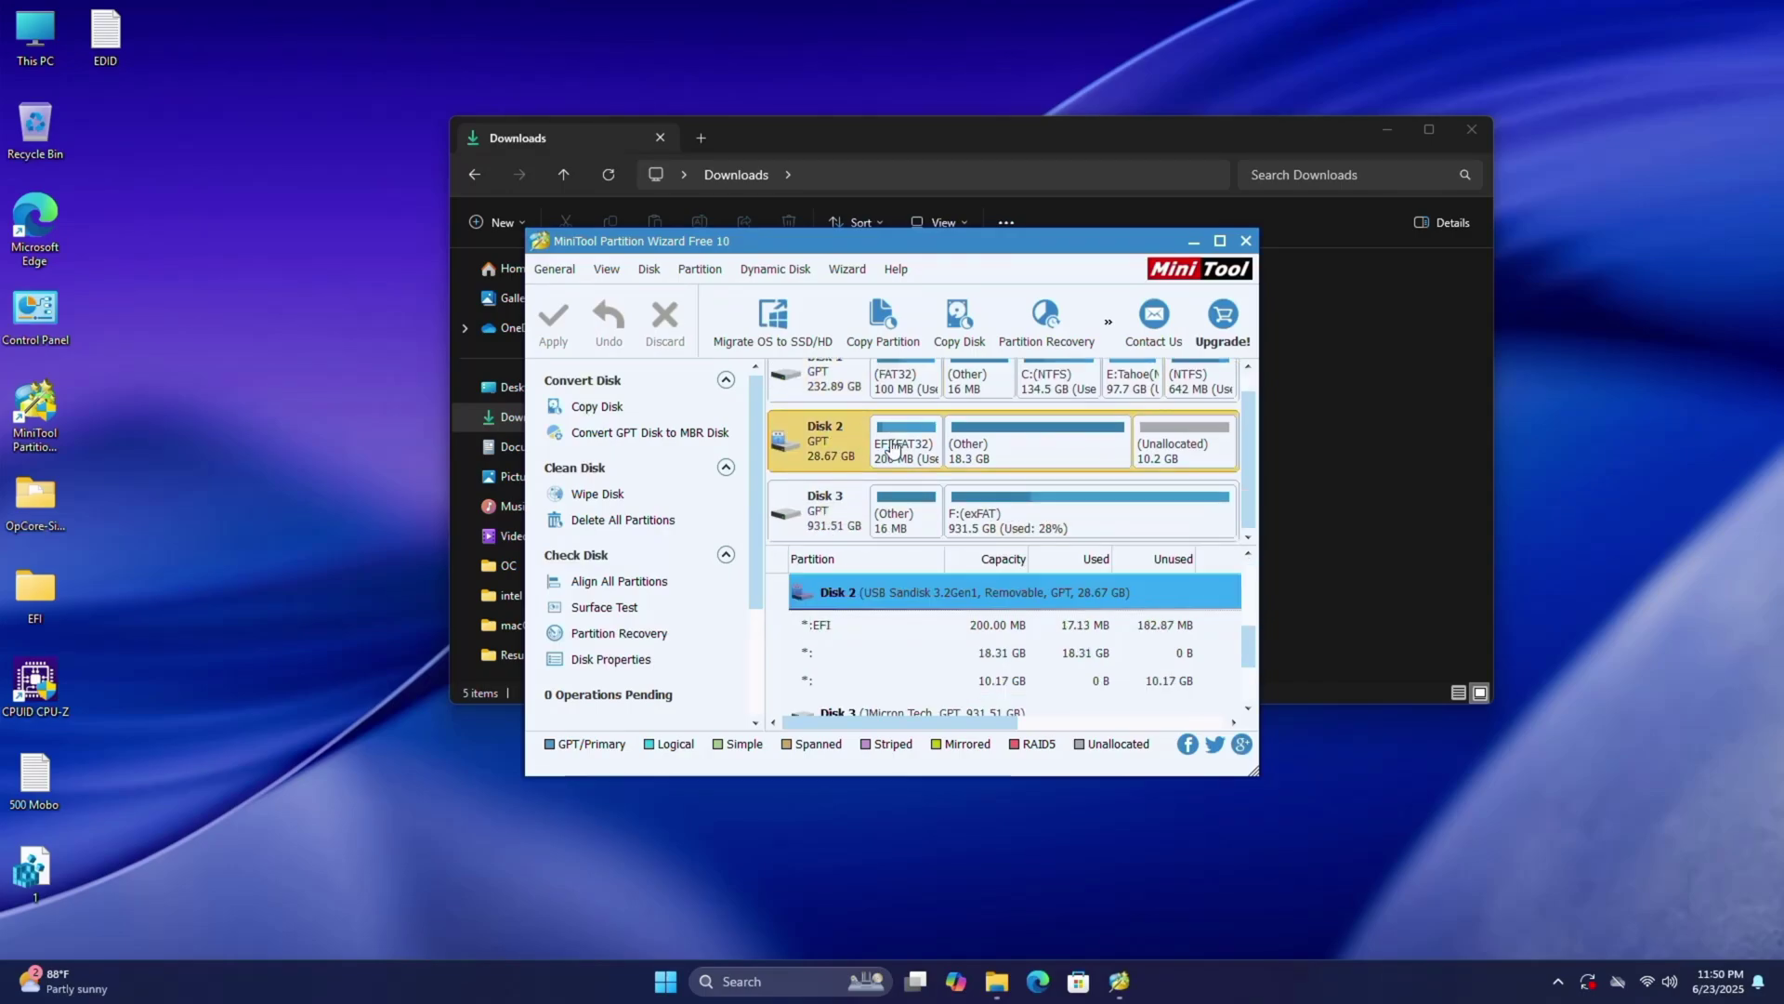
{"action": "left_click", "coordinate": [893, 446]}
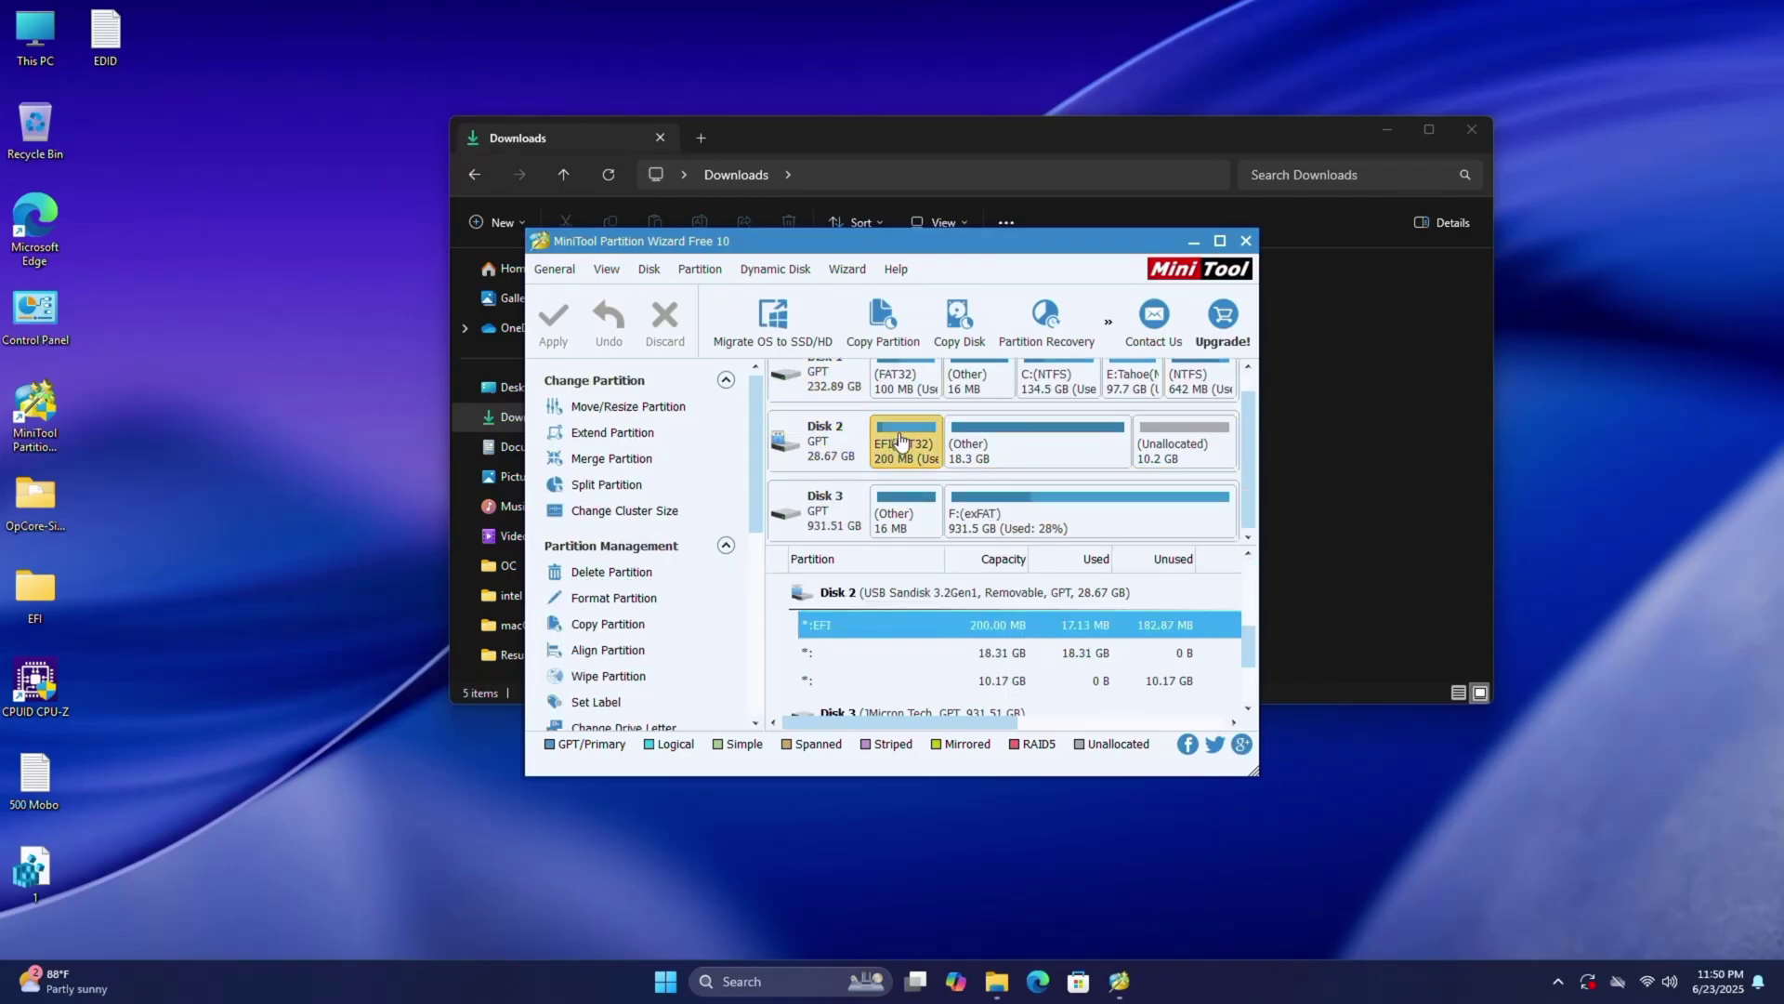
{"action": "right_click", "coordinate": [899, 441]}
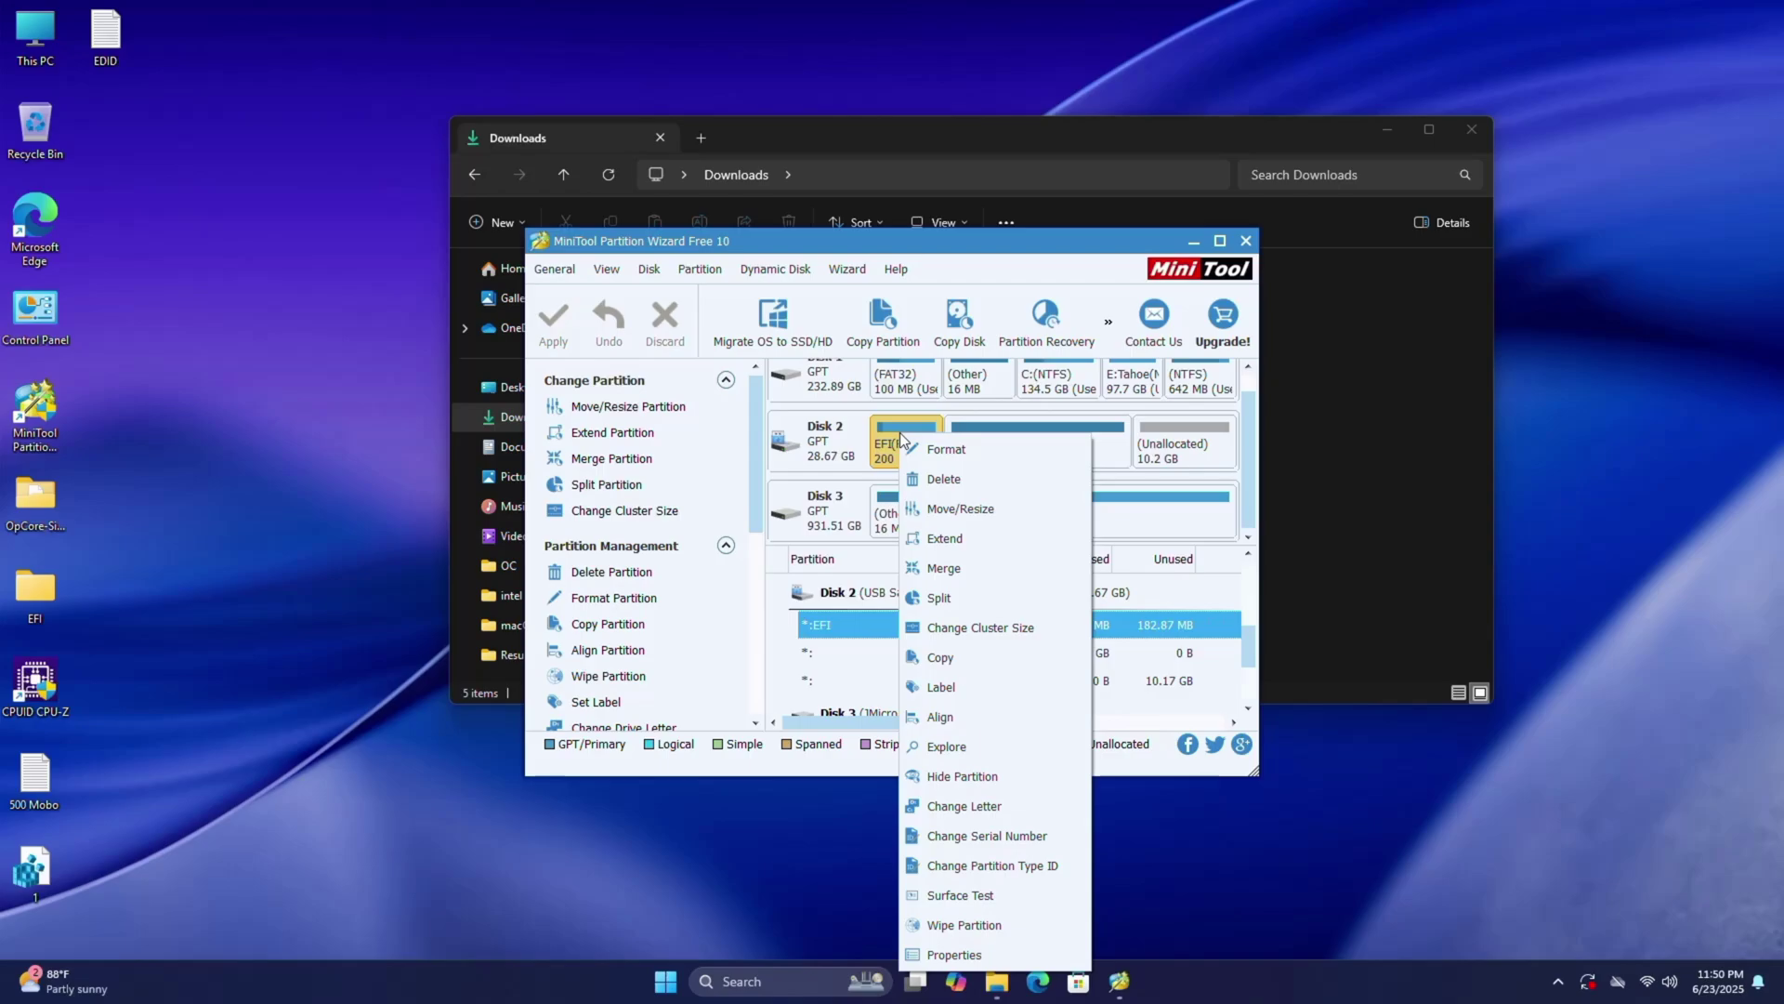
{"action": "left_click", "coordinate": [994, 805]}
{"action": "left_click", "coordinate": [949, 558]}
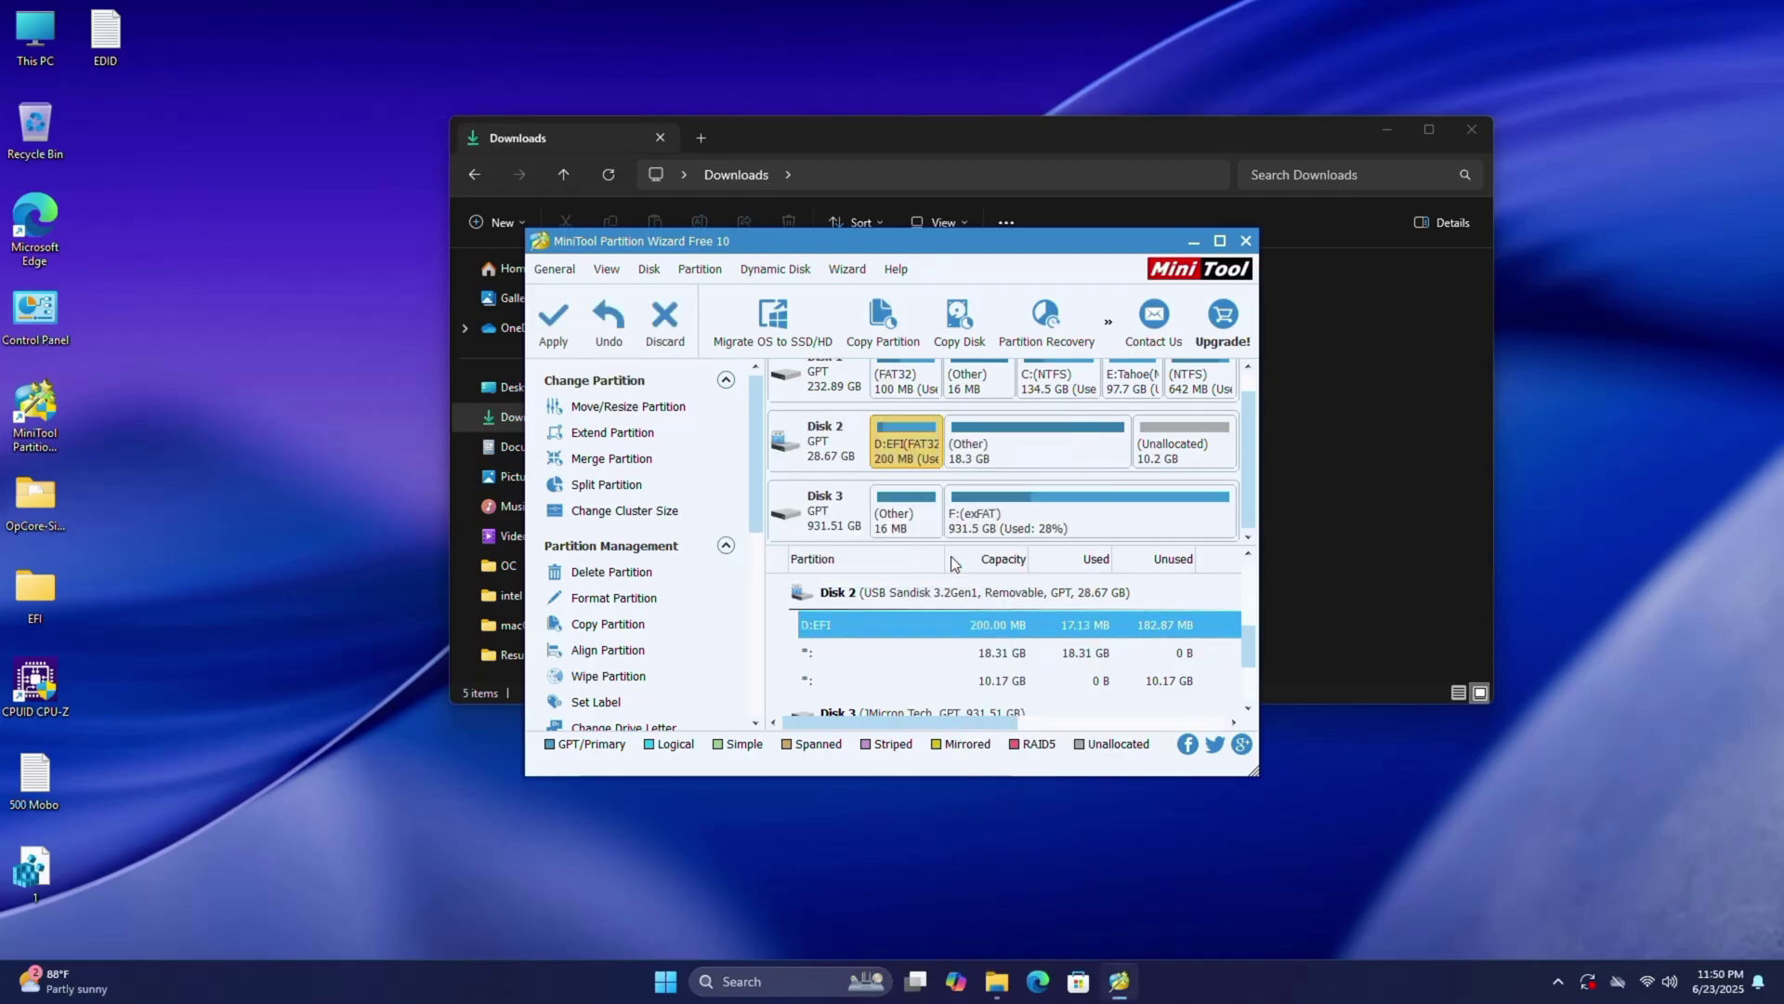
Apply the pending drive letter change, confirm success, and close the partition wizard.
{"action": "left_click", "coordinate": [580, 322]}
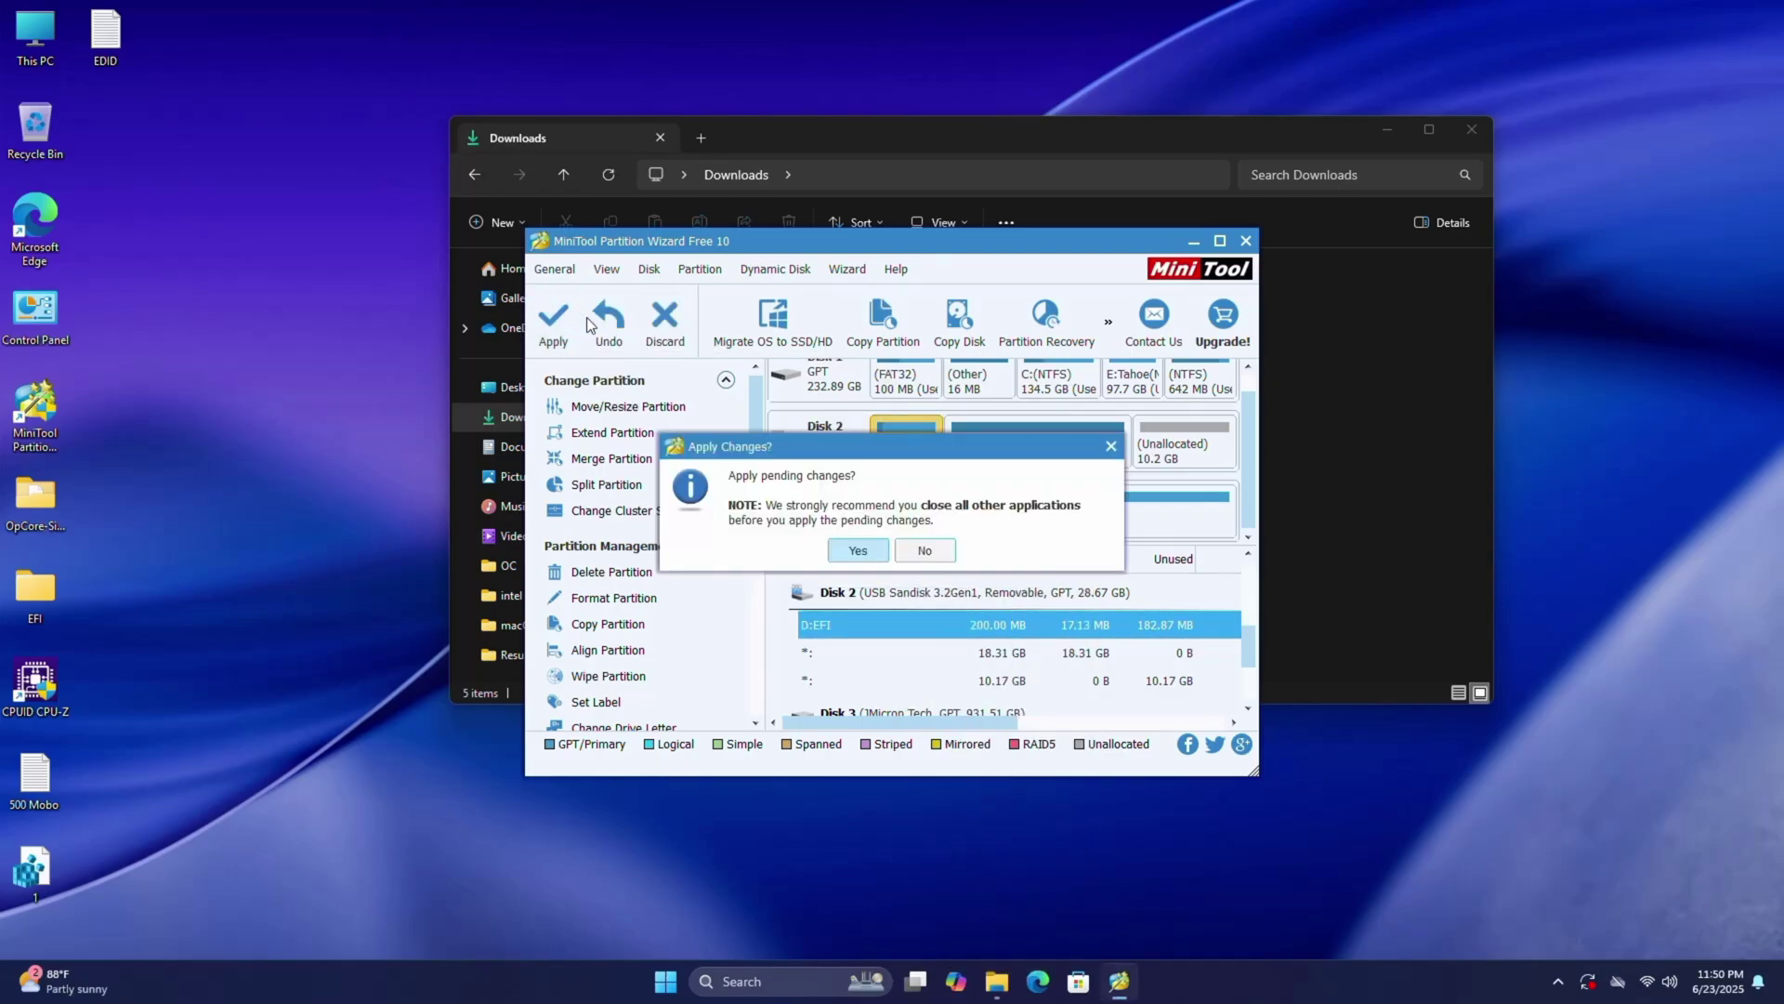
{"action": "left_click", "coordinate": [868, 552]}
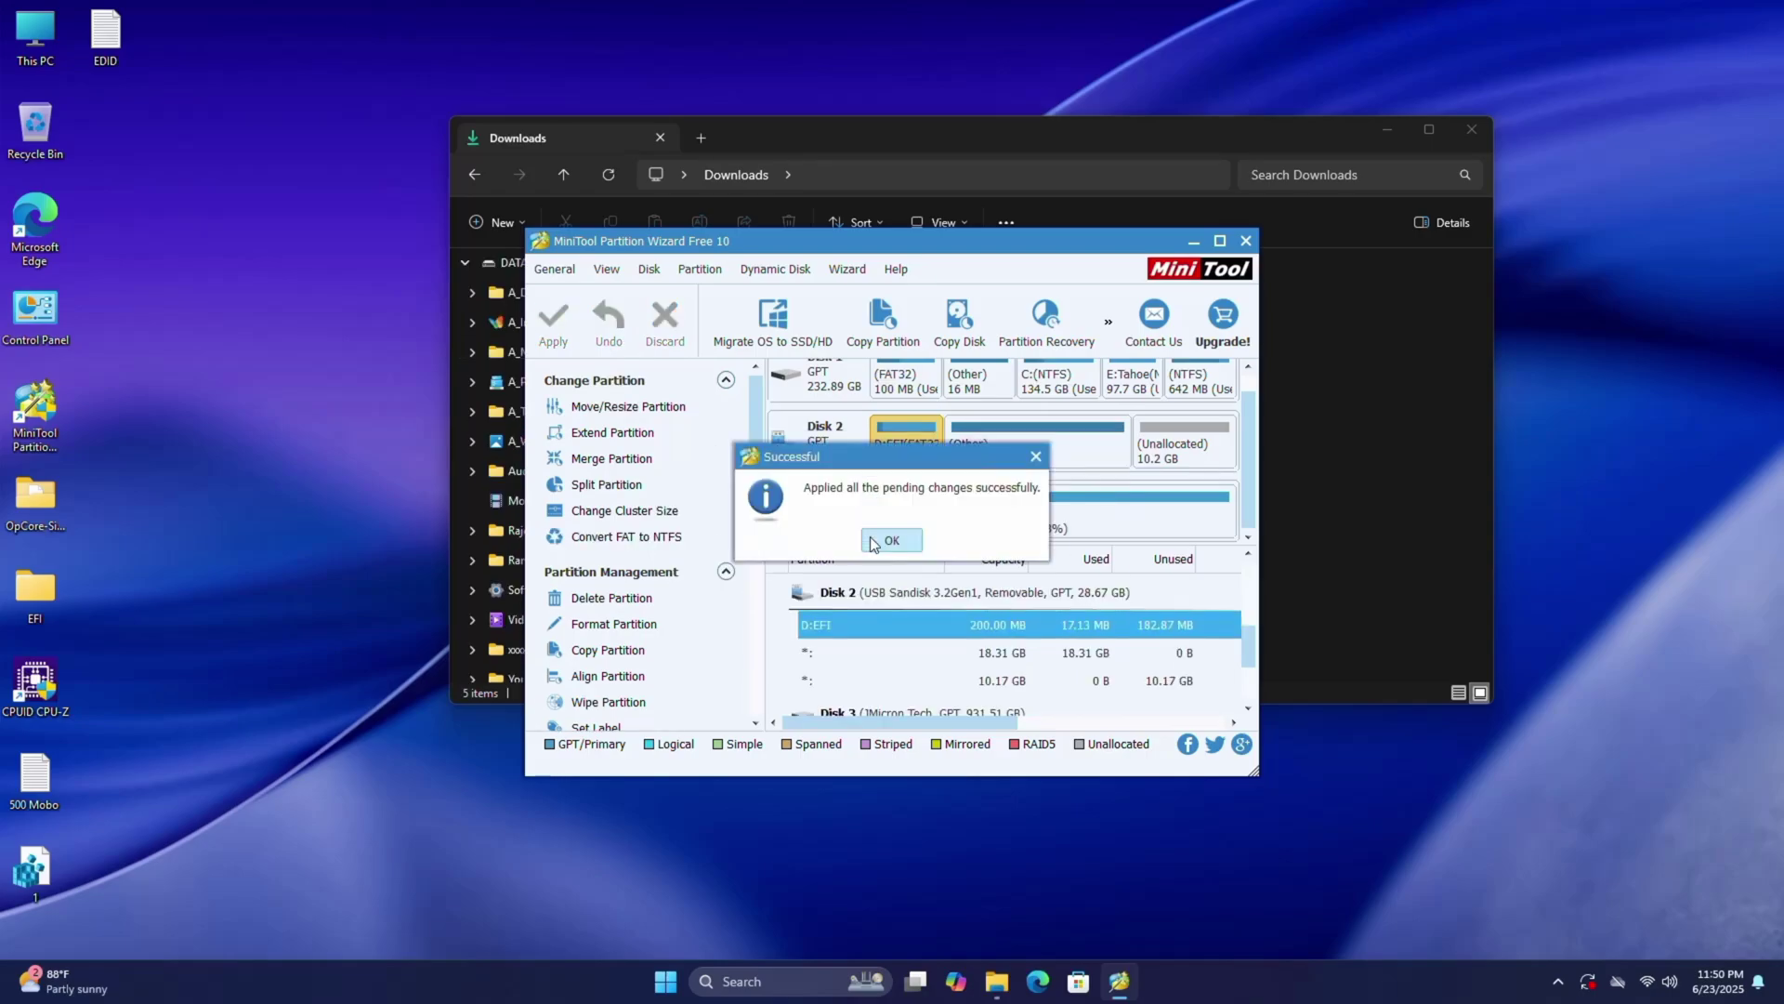
{"action": "left_click", "coordinate": [873, 541]}
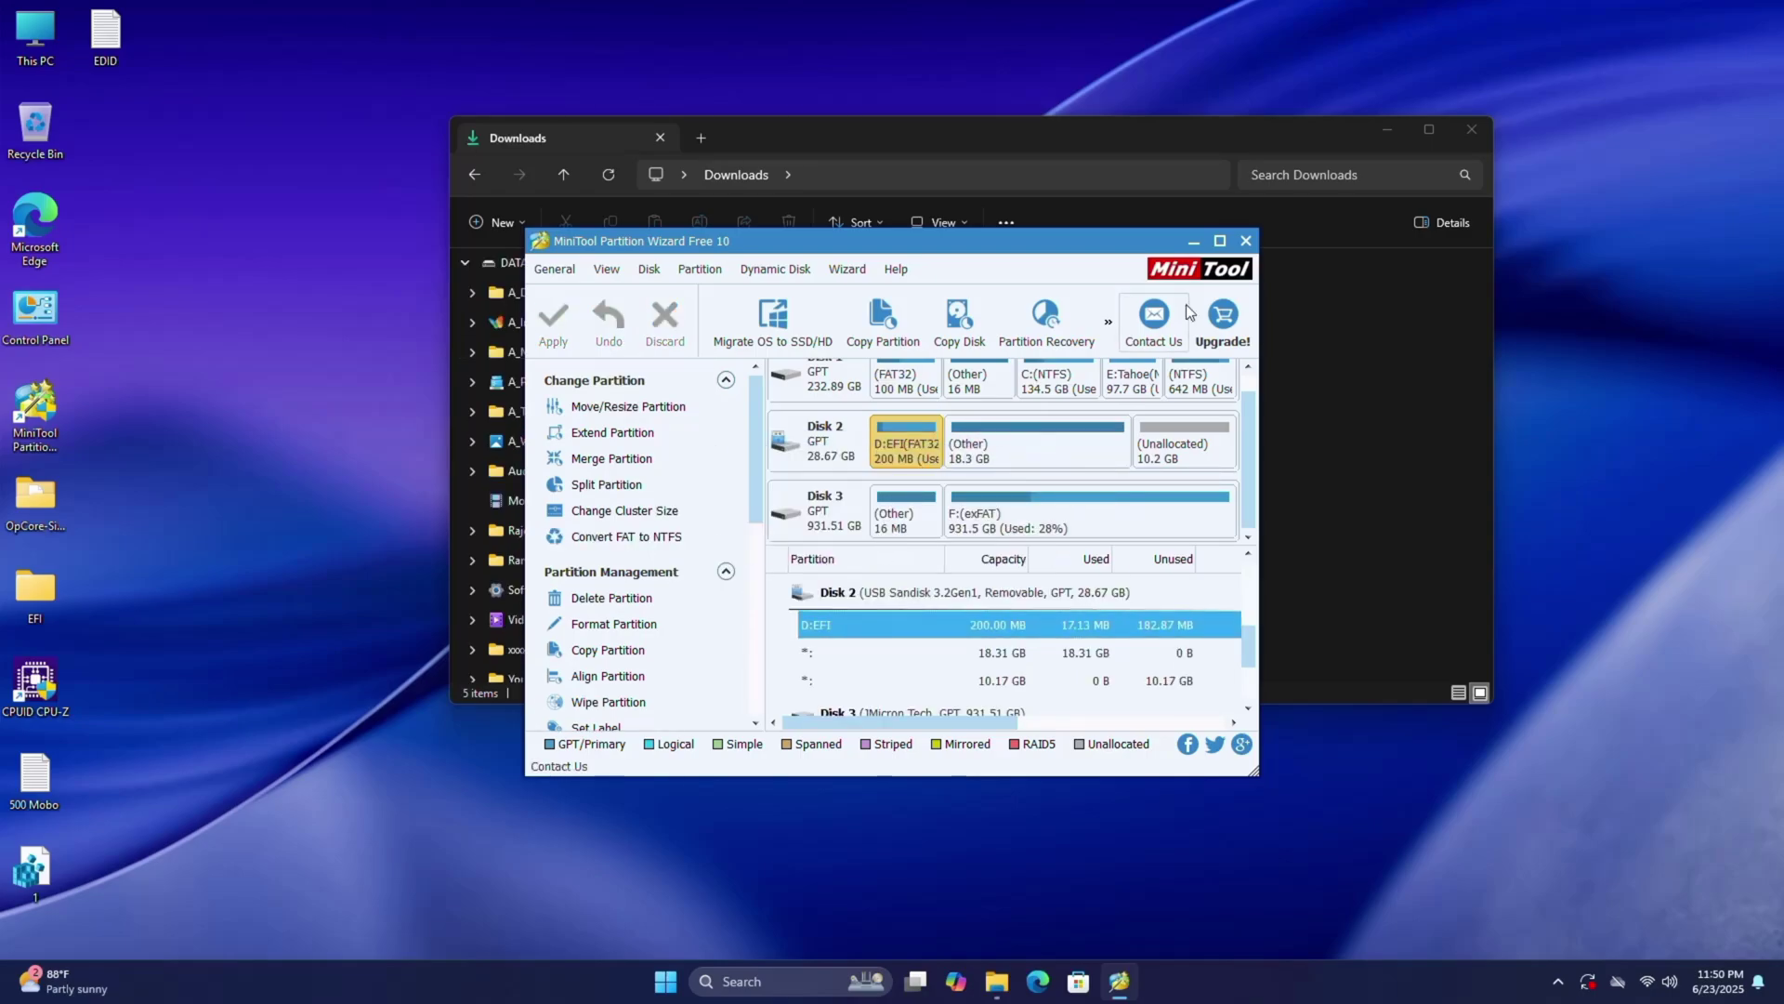
{"action": "left_click", "coordinate": [1245, 242]}
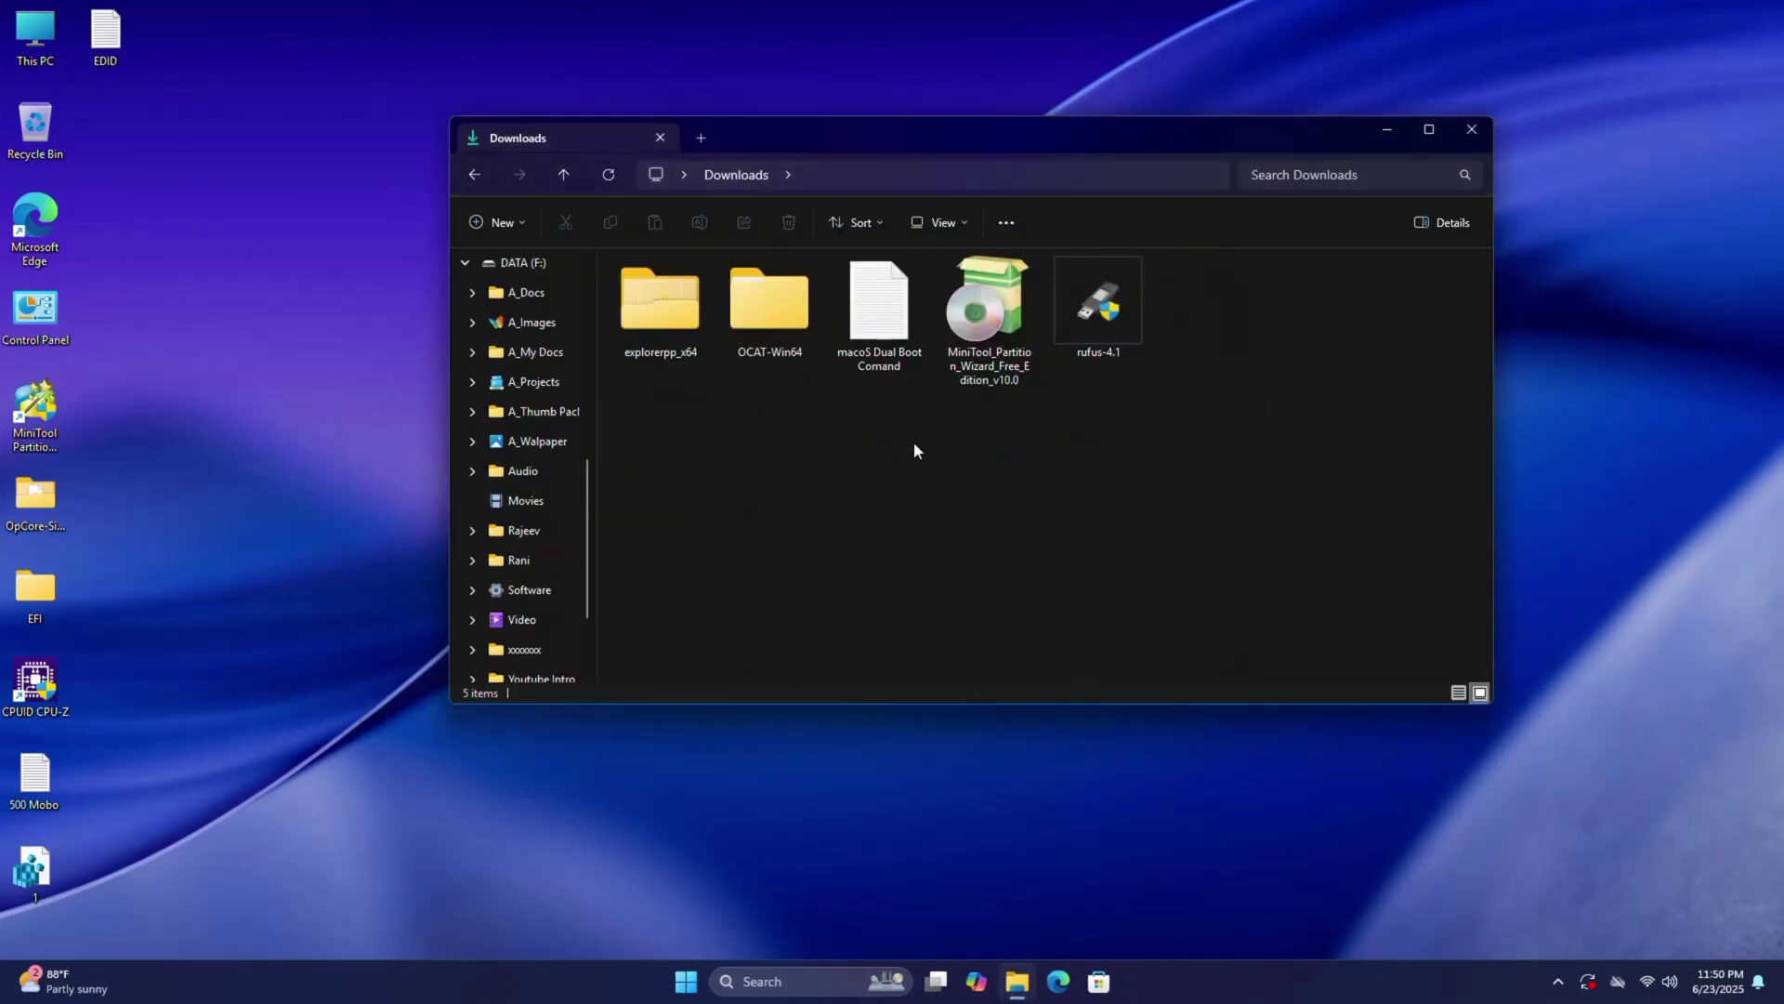
Run Explorer++ from the explorerpp_x64 folder as administrator.
{"action": "double_click", "coordinate": [664, 311]}
{"action": "left_click", "coordinate": [655, 347]}
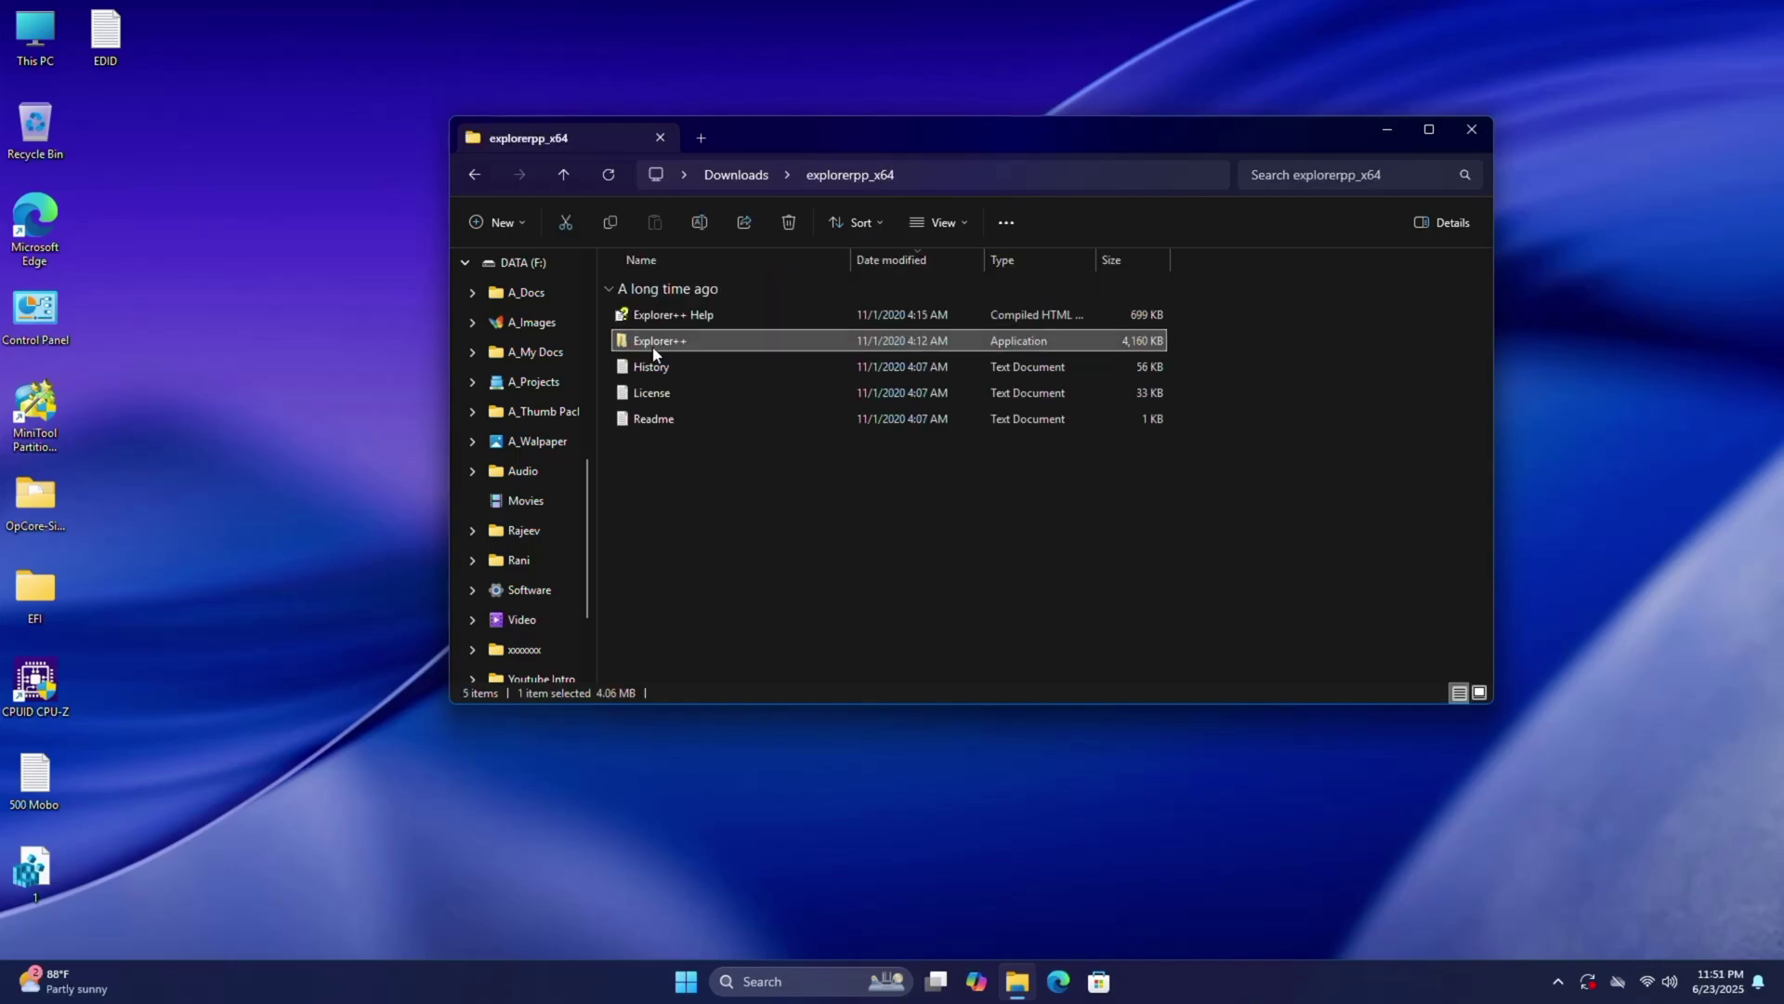
{"action": "right_click", "coordinate": [655, 351]}
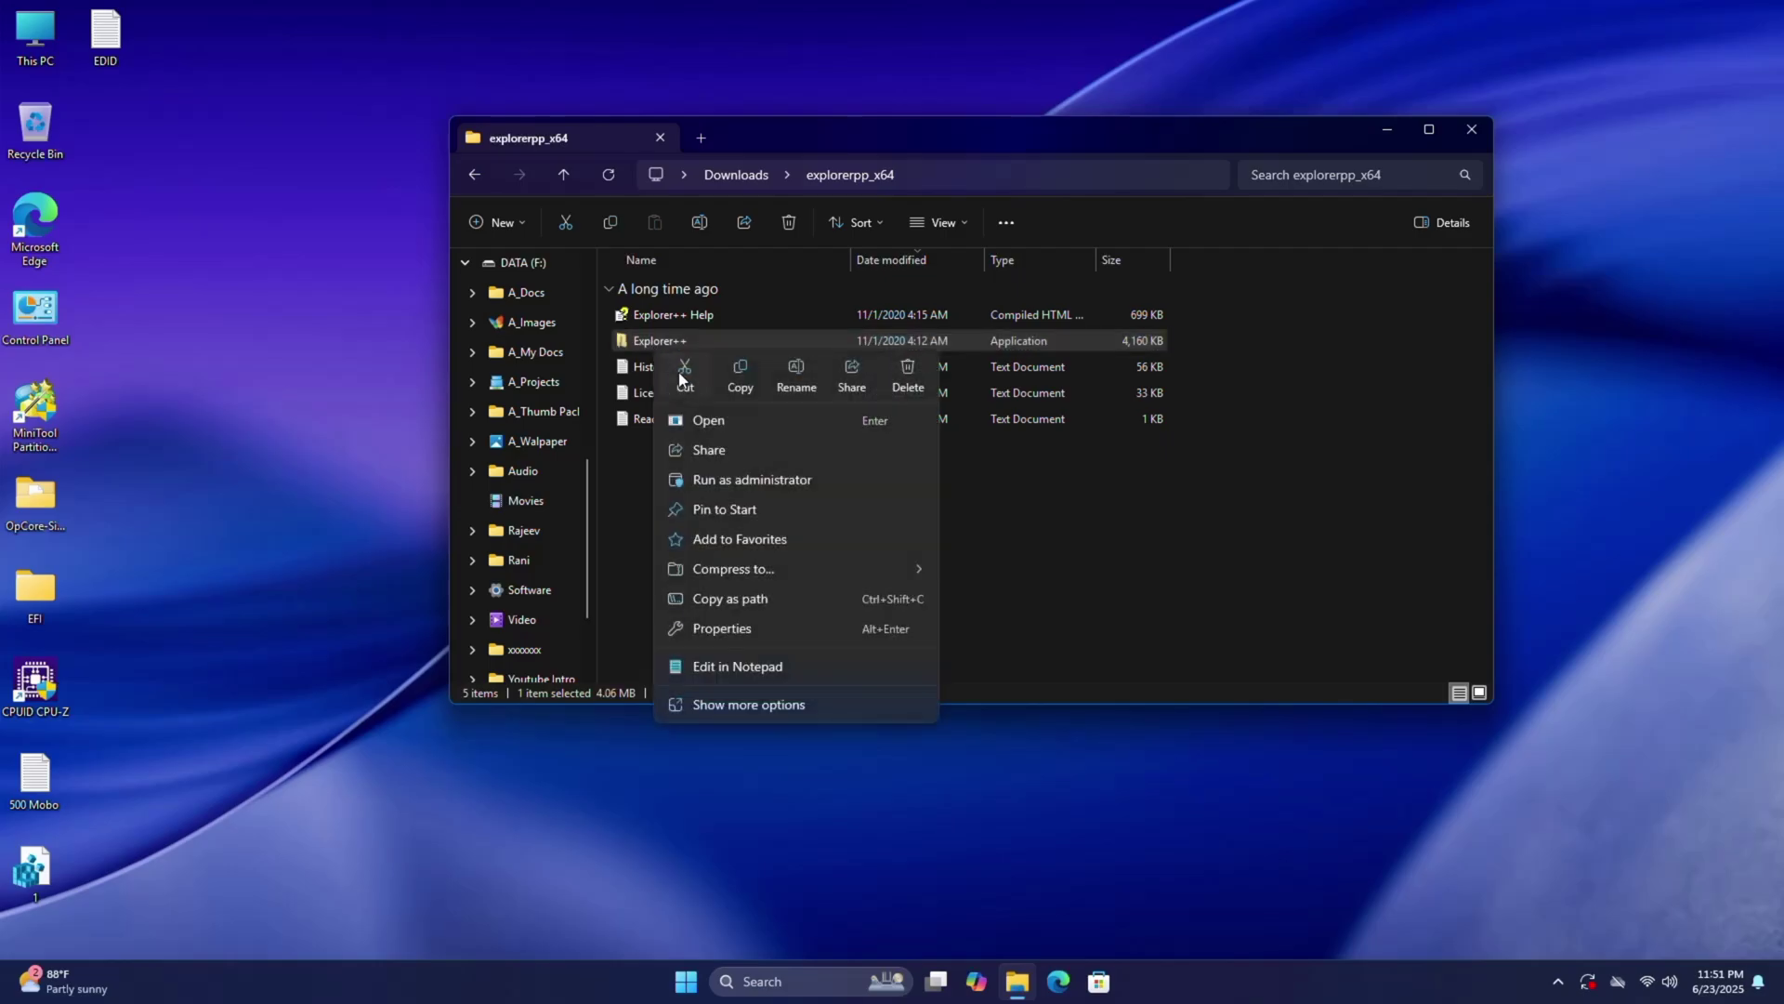
{"action": "left_click", "coordinate": [744, 481]}
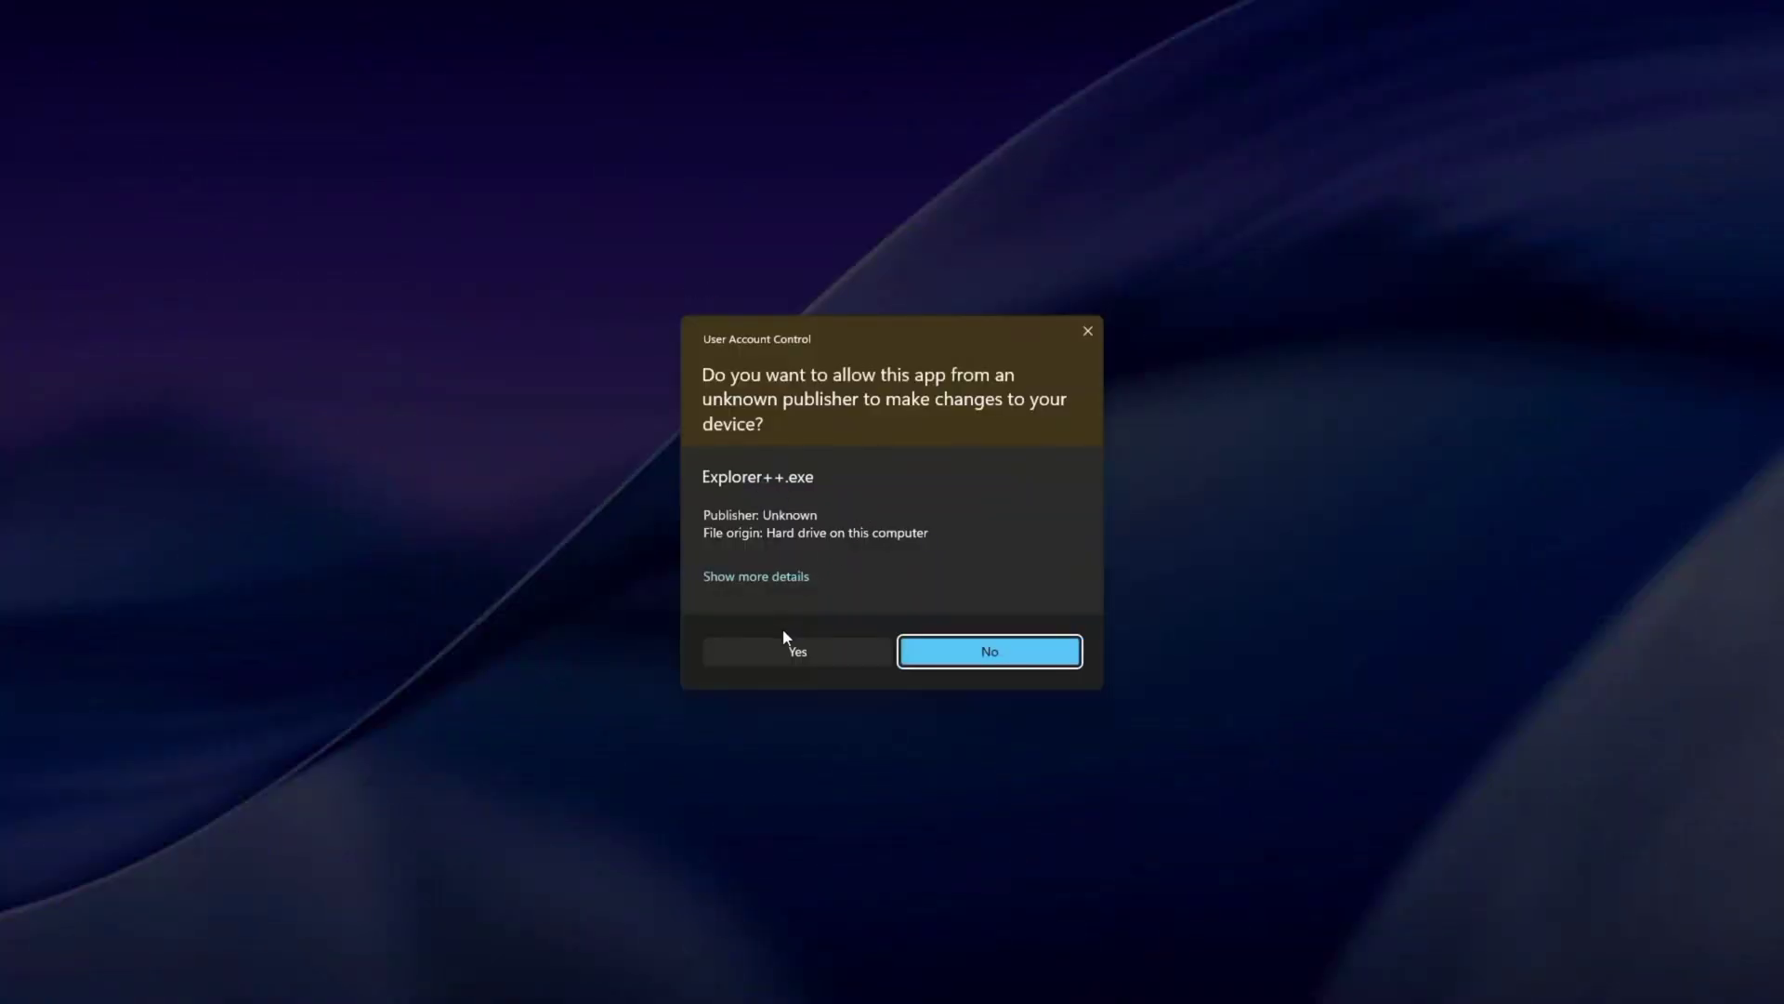
{"action": "left_click", "coordinate": [800, 649]}
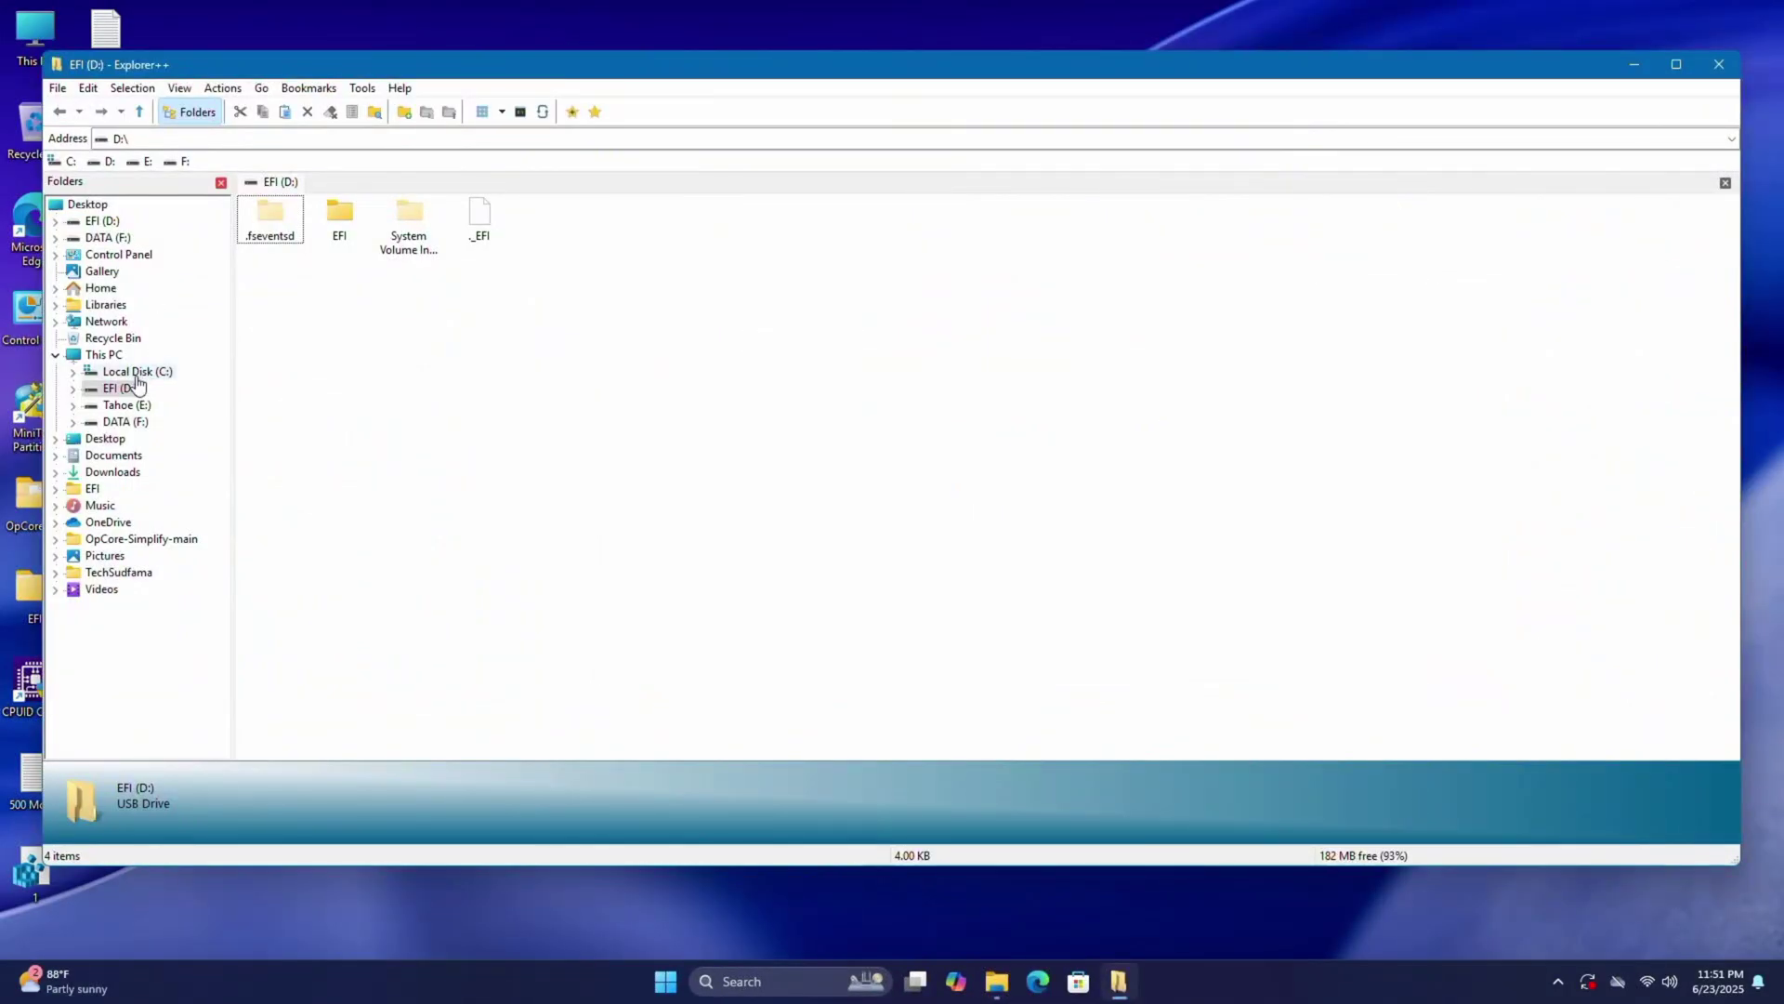
Copy the EFI folder from the Desktop.
{"action": "left_click", "coordinate": [107, 439]}
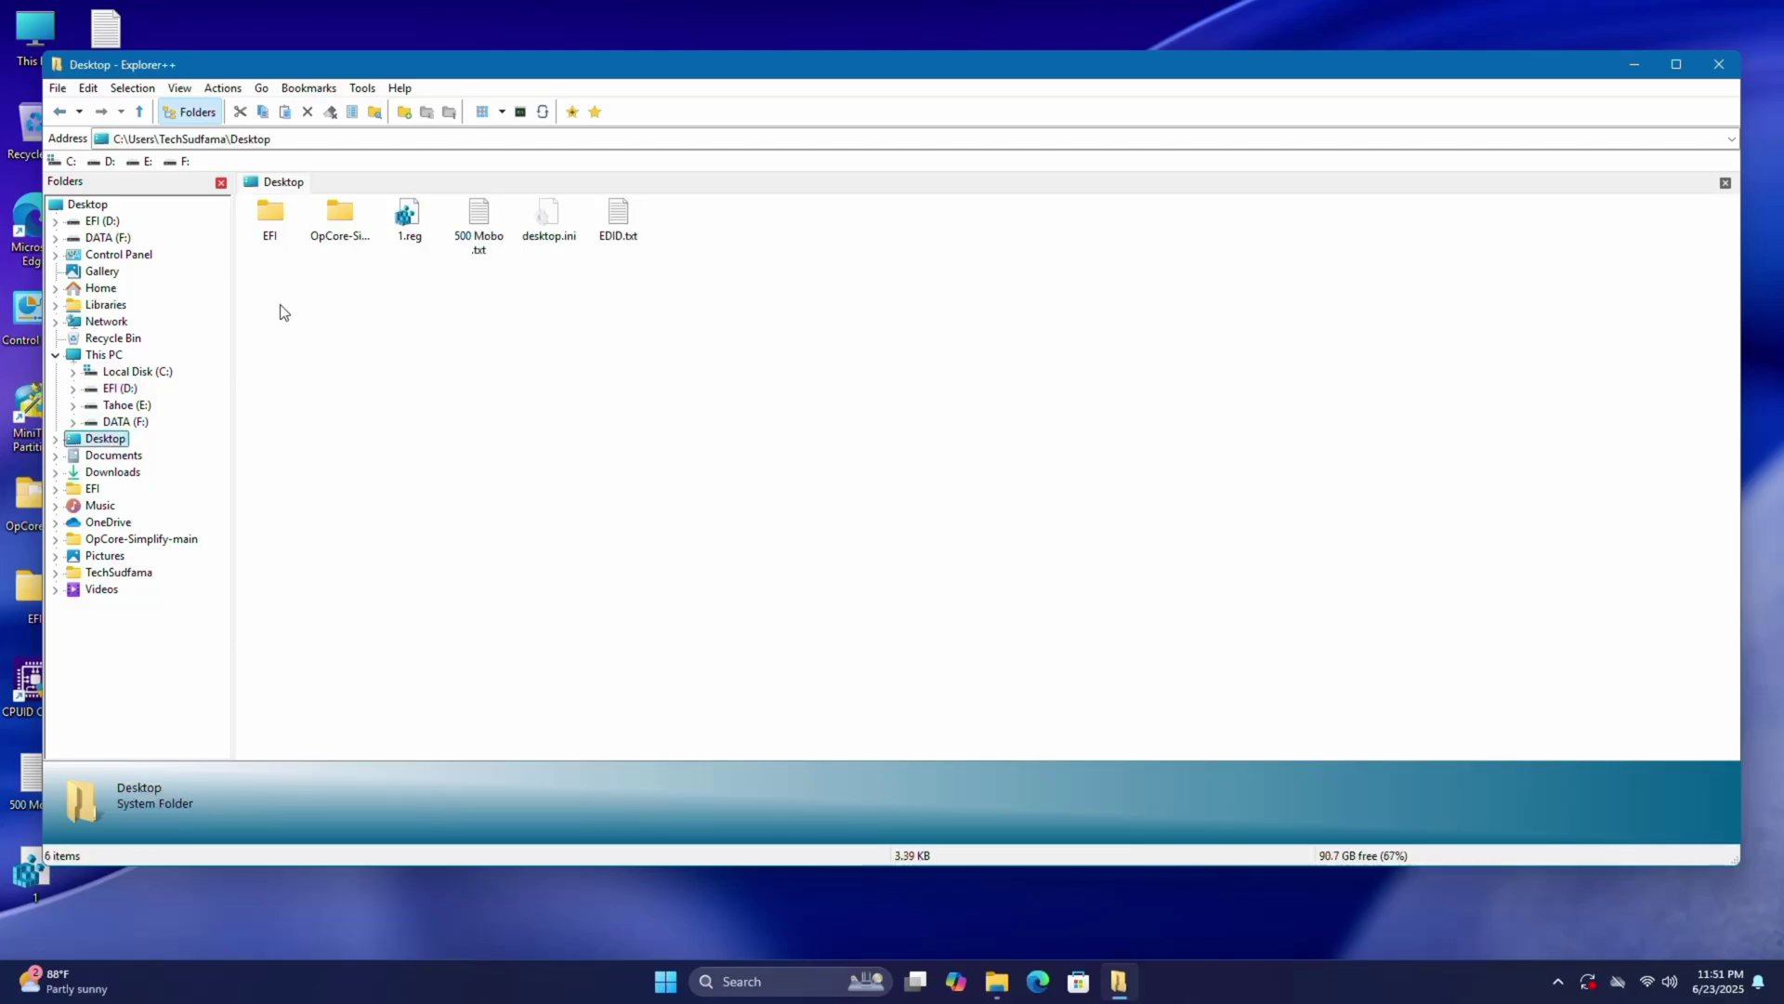
{"action": "left_click", "coordinate": [270, 223]}
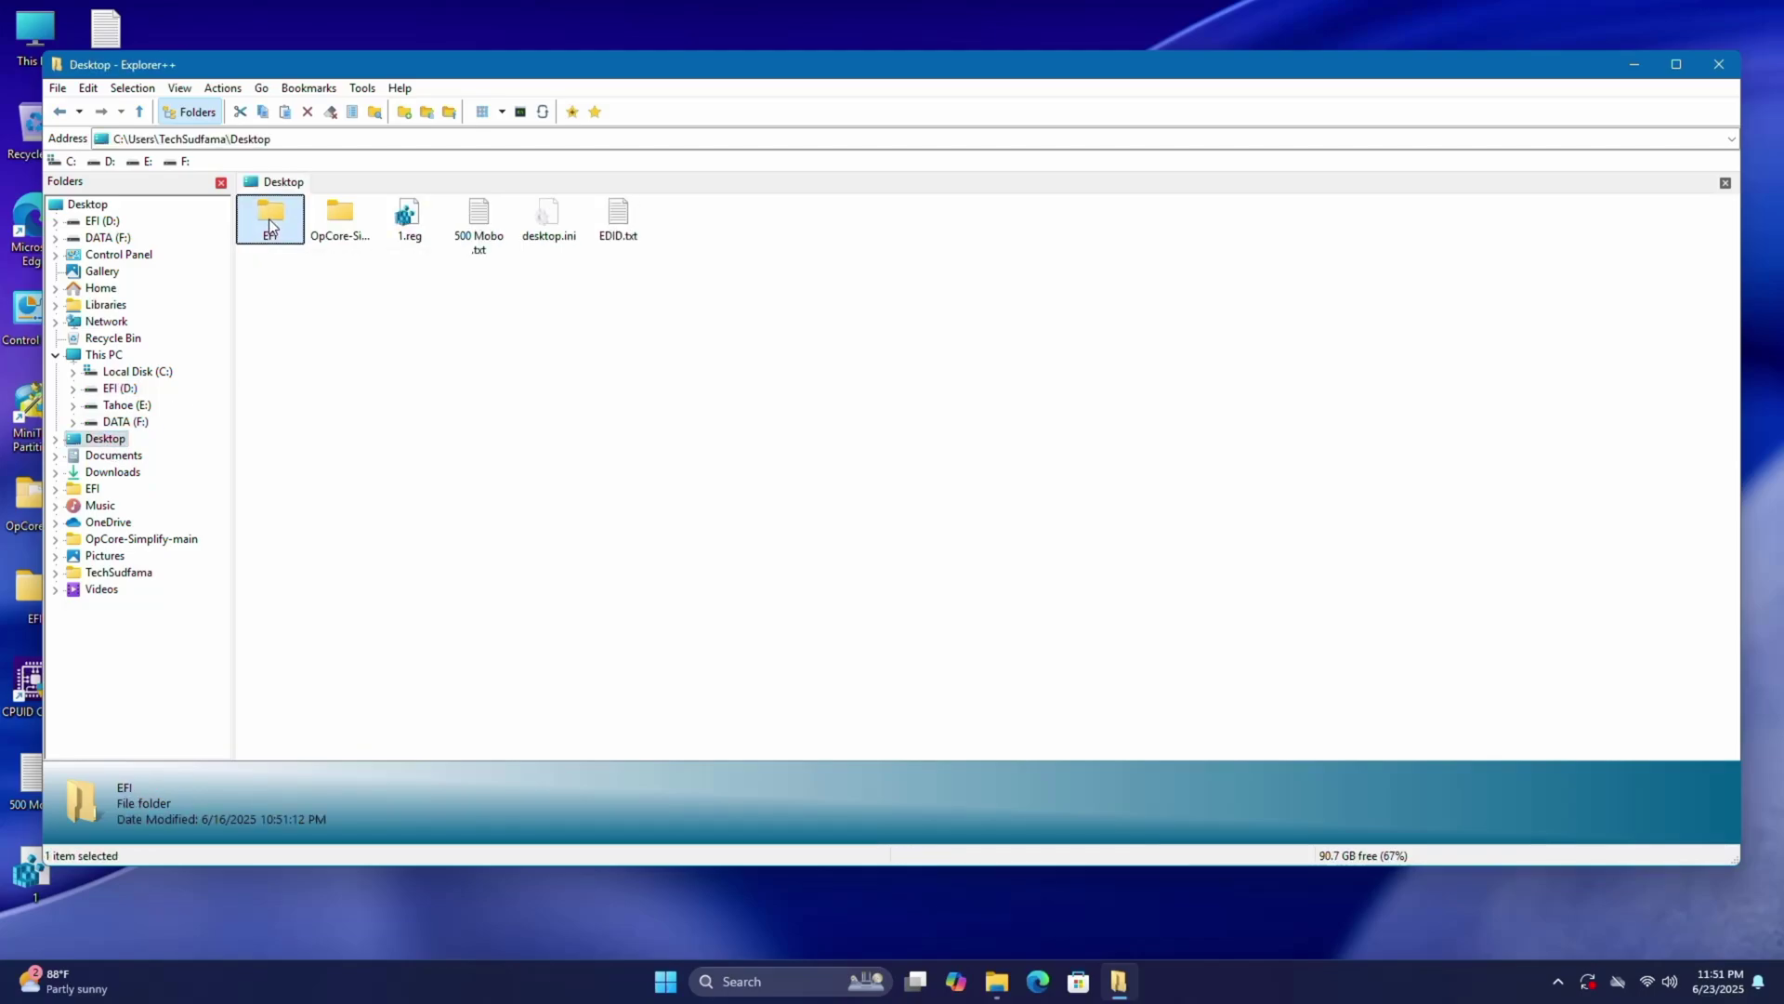
{"action": "right_click", "coordinate": [269, 219]}
{"action": "left_click", "coordinate": [316, 480]}
Paste the EFI folder onto the EFI (D:) drive, replacing existing files.
{"action": "left_click", "coordinate": [104, 354]}
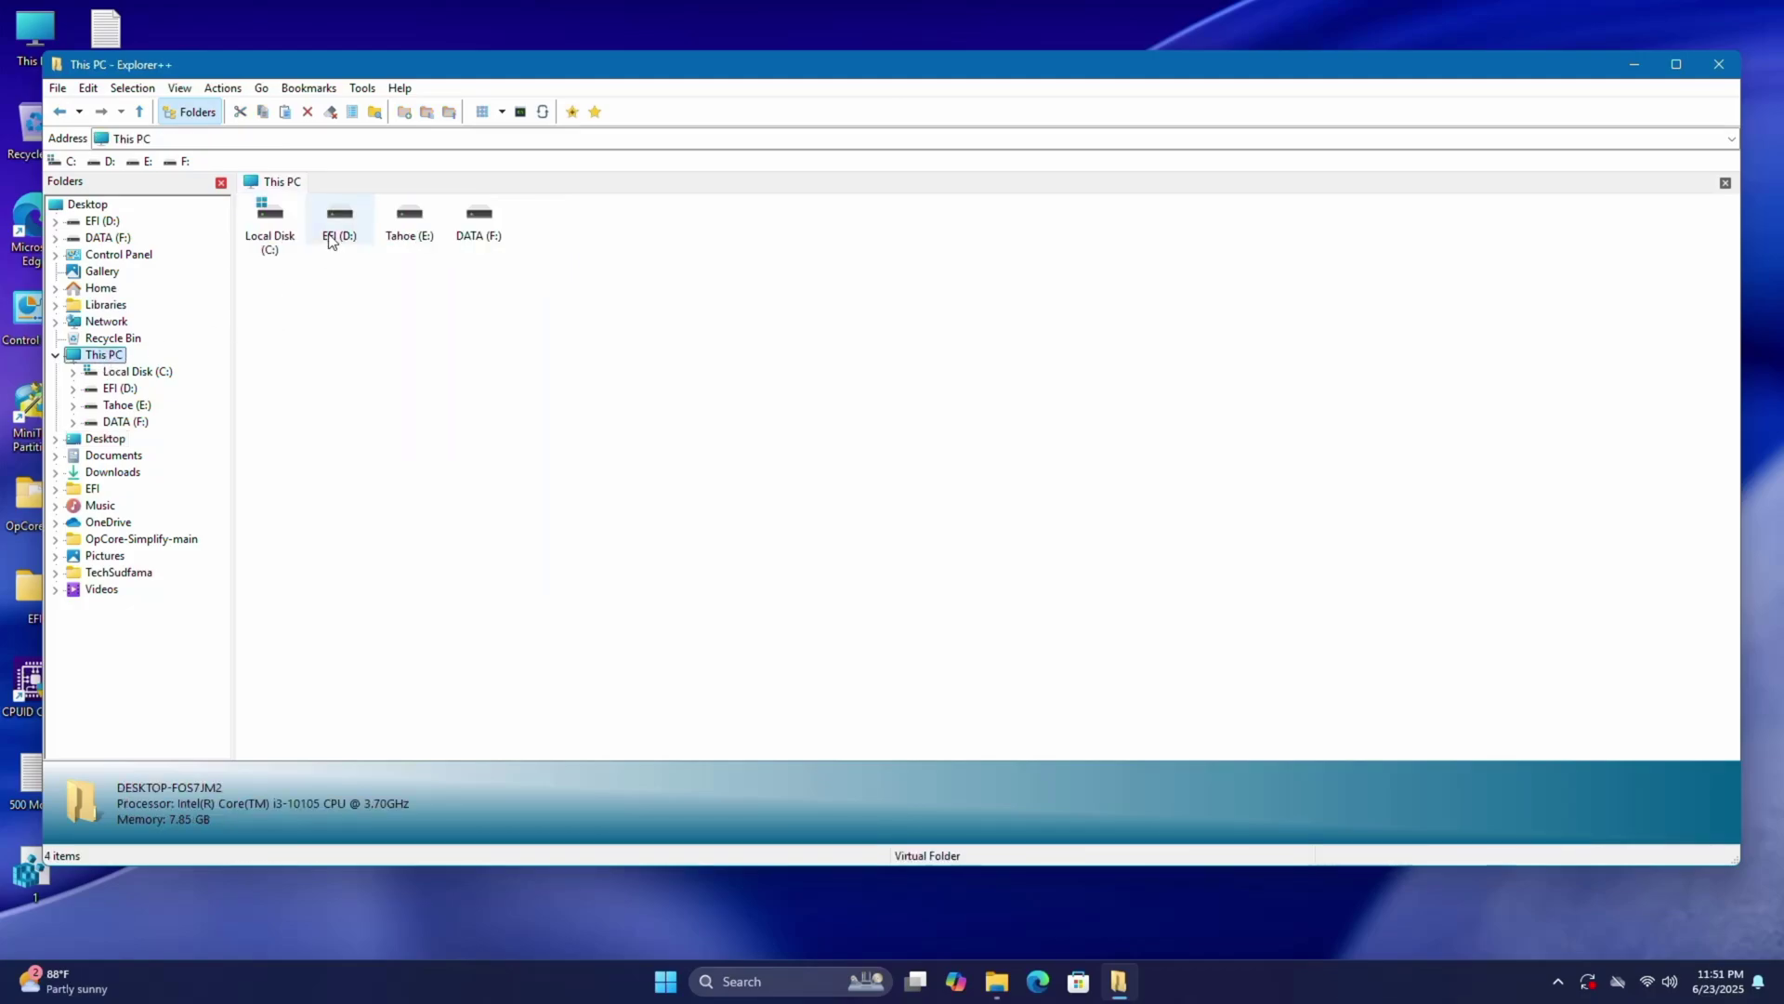
{"action": "double_click", "coordinate": [339, 222]}
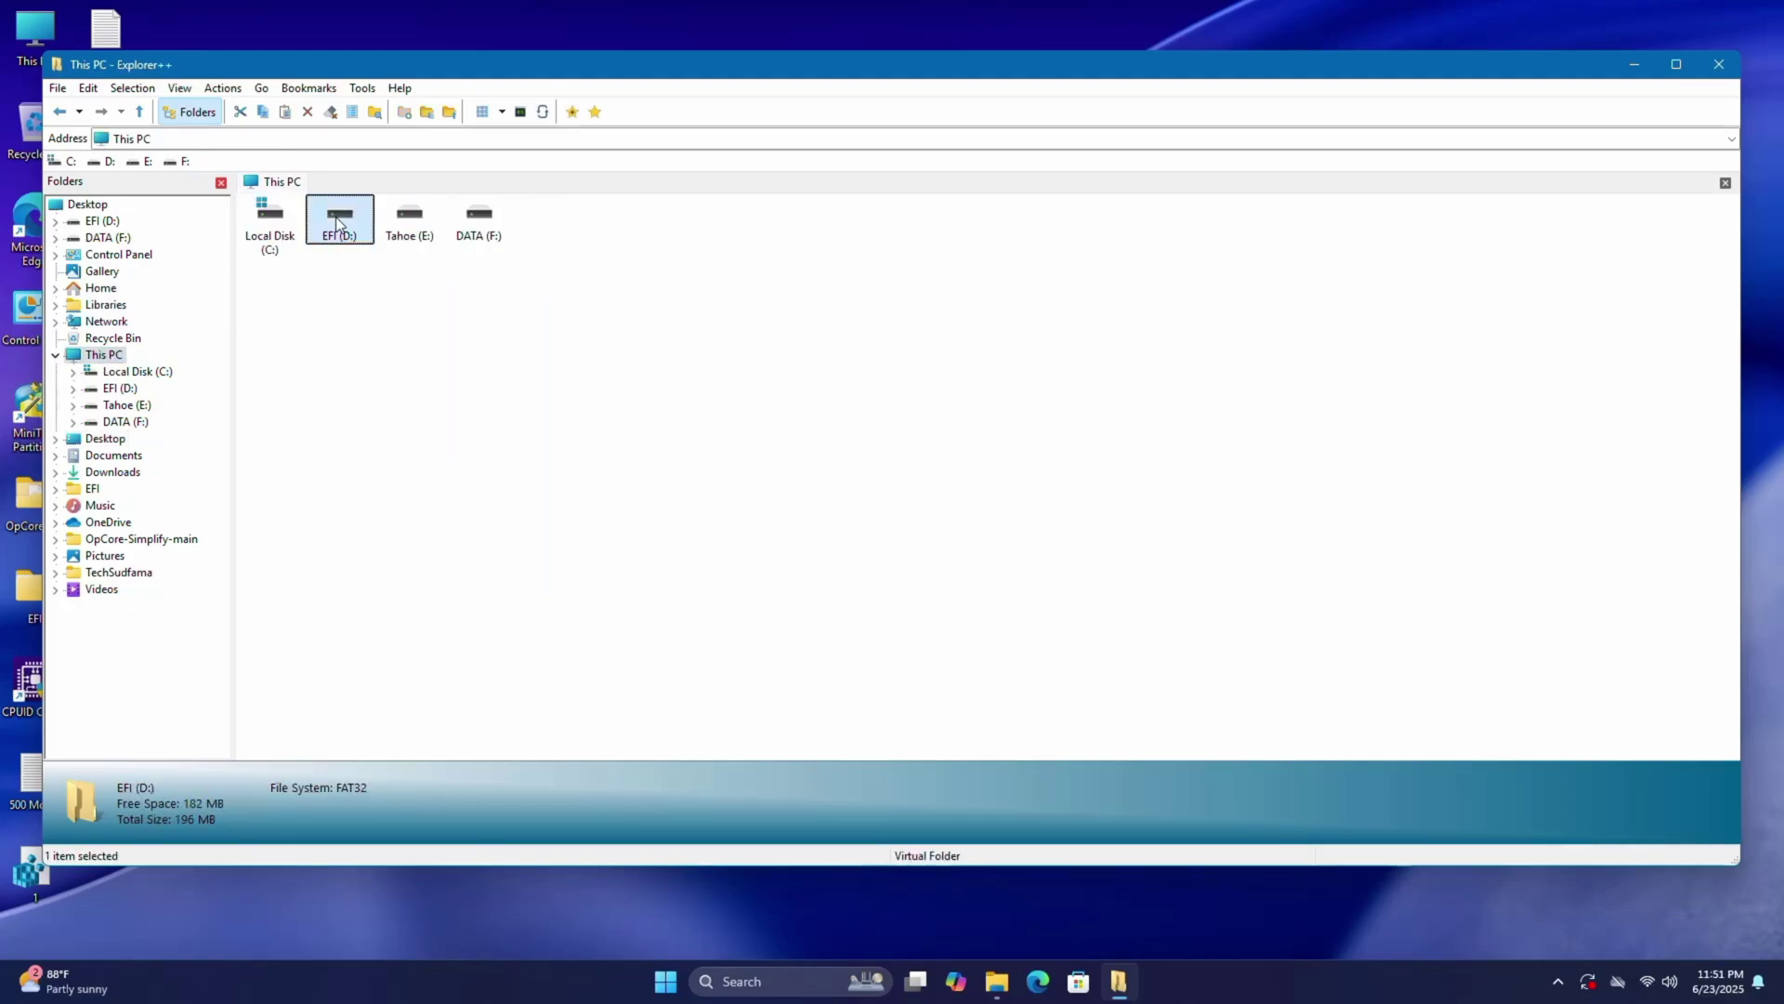
{"action": "right_click", "coordinate": [353, 320]}
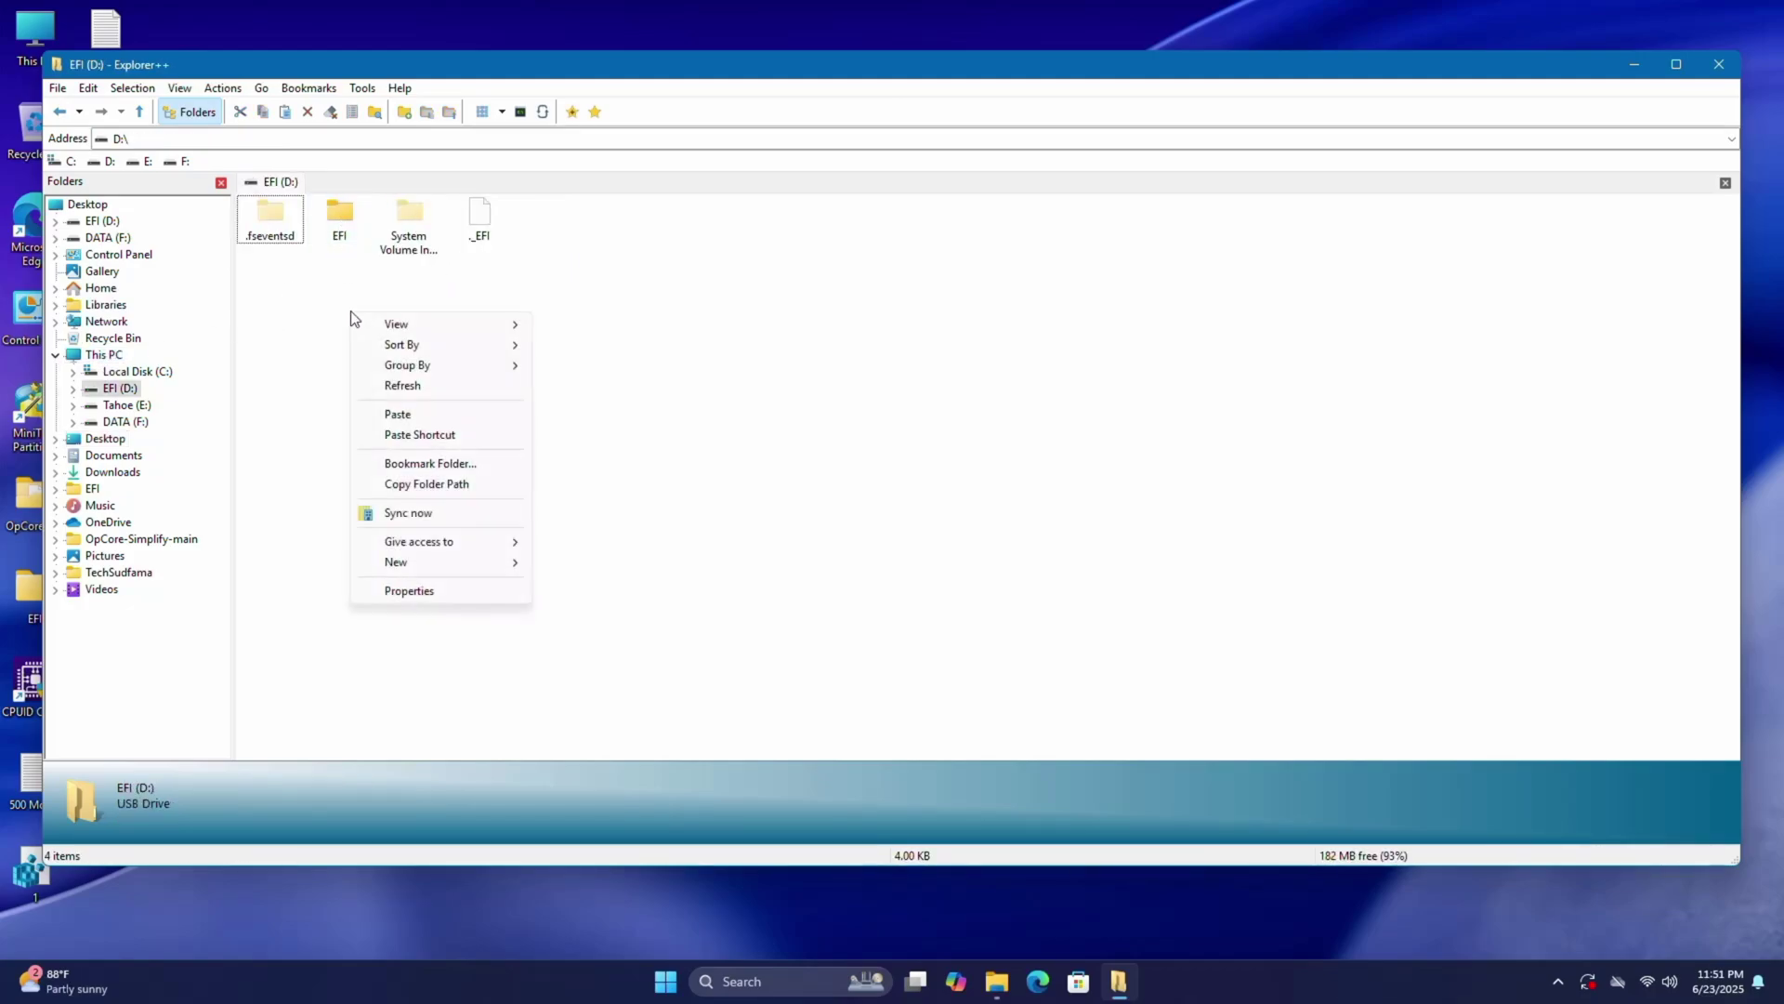
{"action": "left_click", "coordinate": [413, 411]}
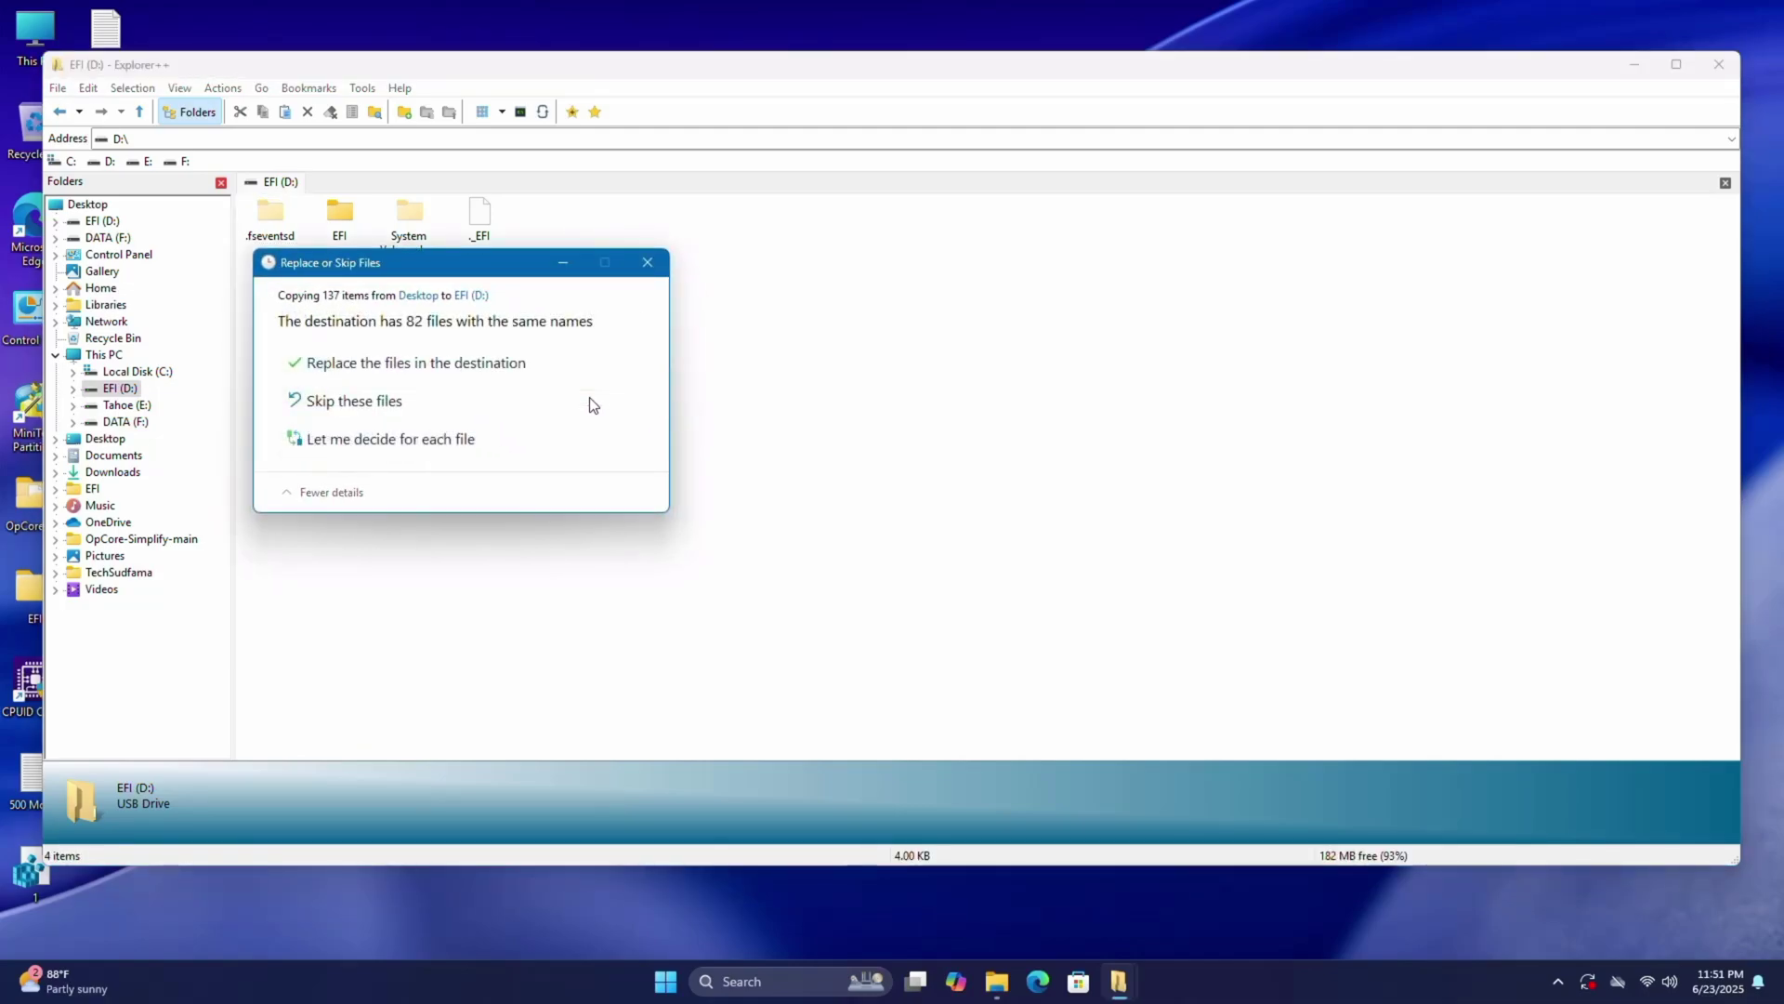
{"action": "left_click", "coordinate": [412, 372]}
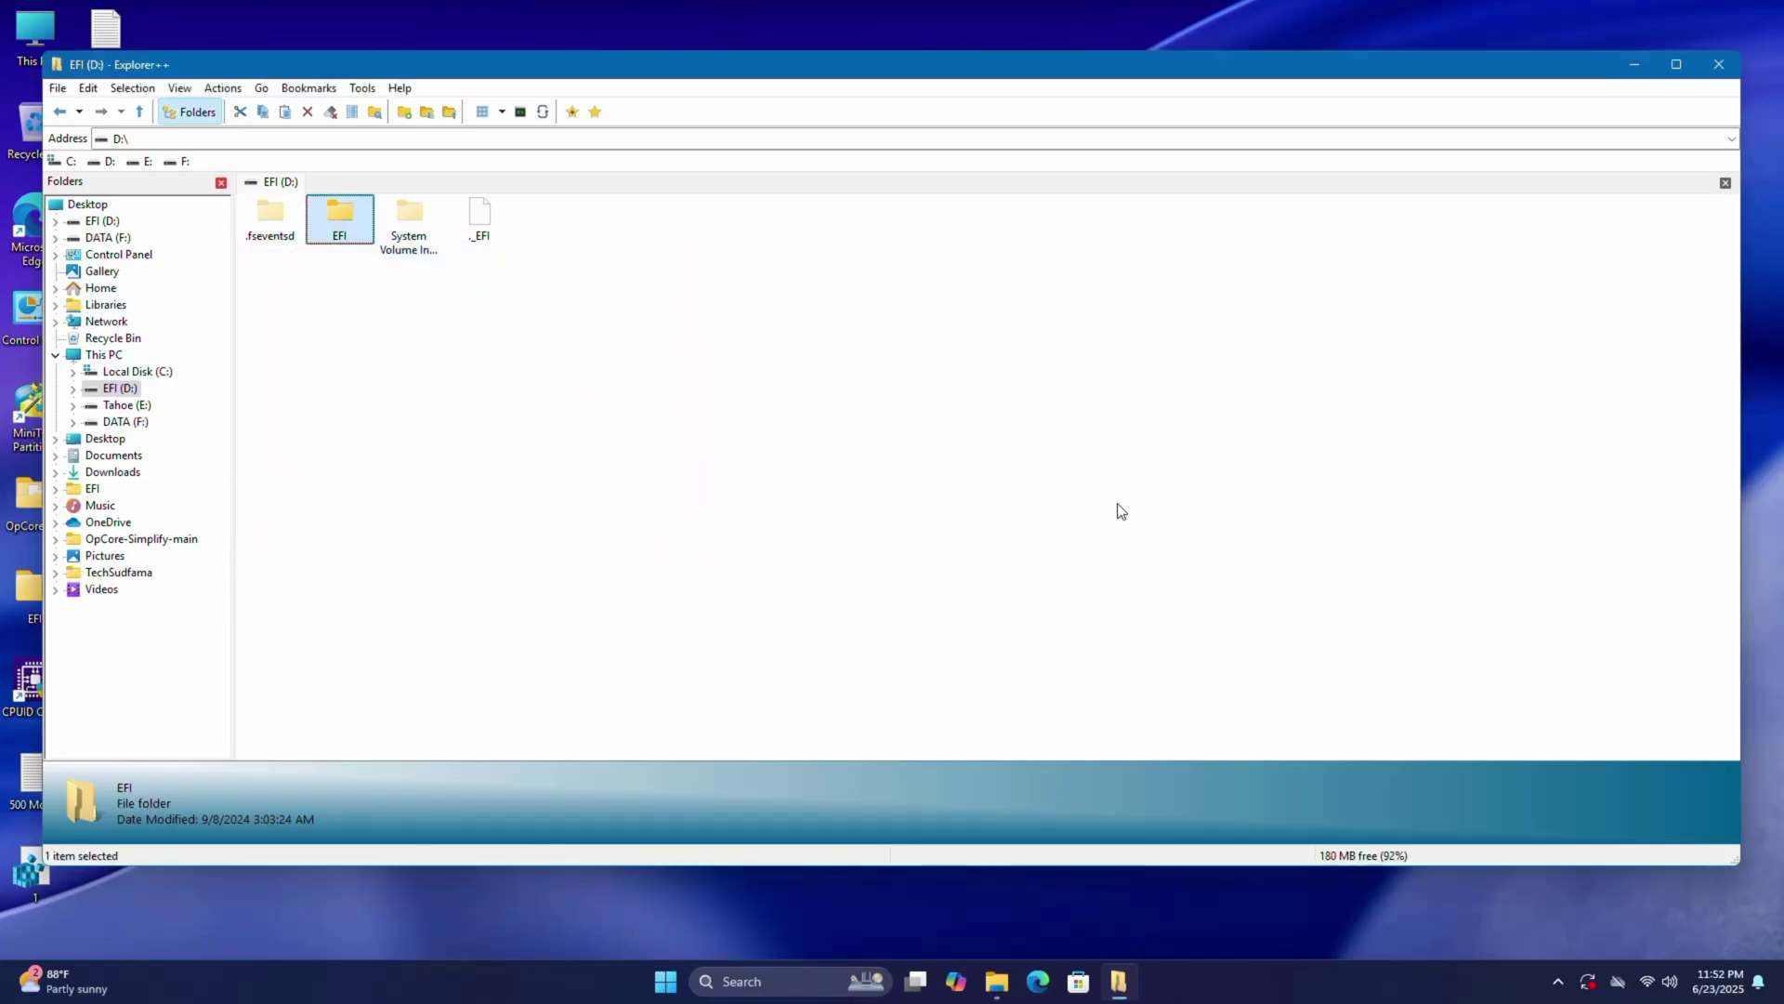
Close the windows, boot from the USB drive, and start Install macOS Beta in OpenCore.
{"action": "left_click", "coordinate": [1720, 67]}
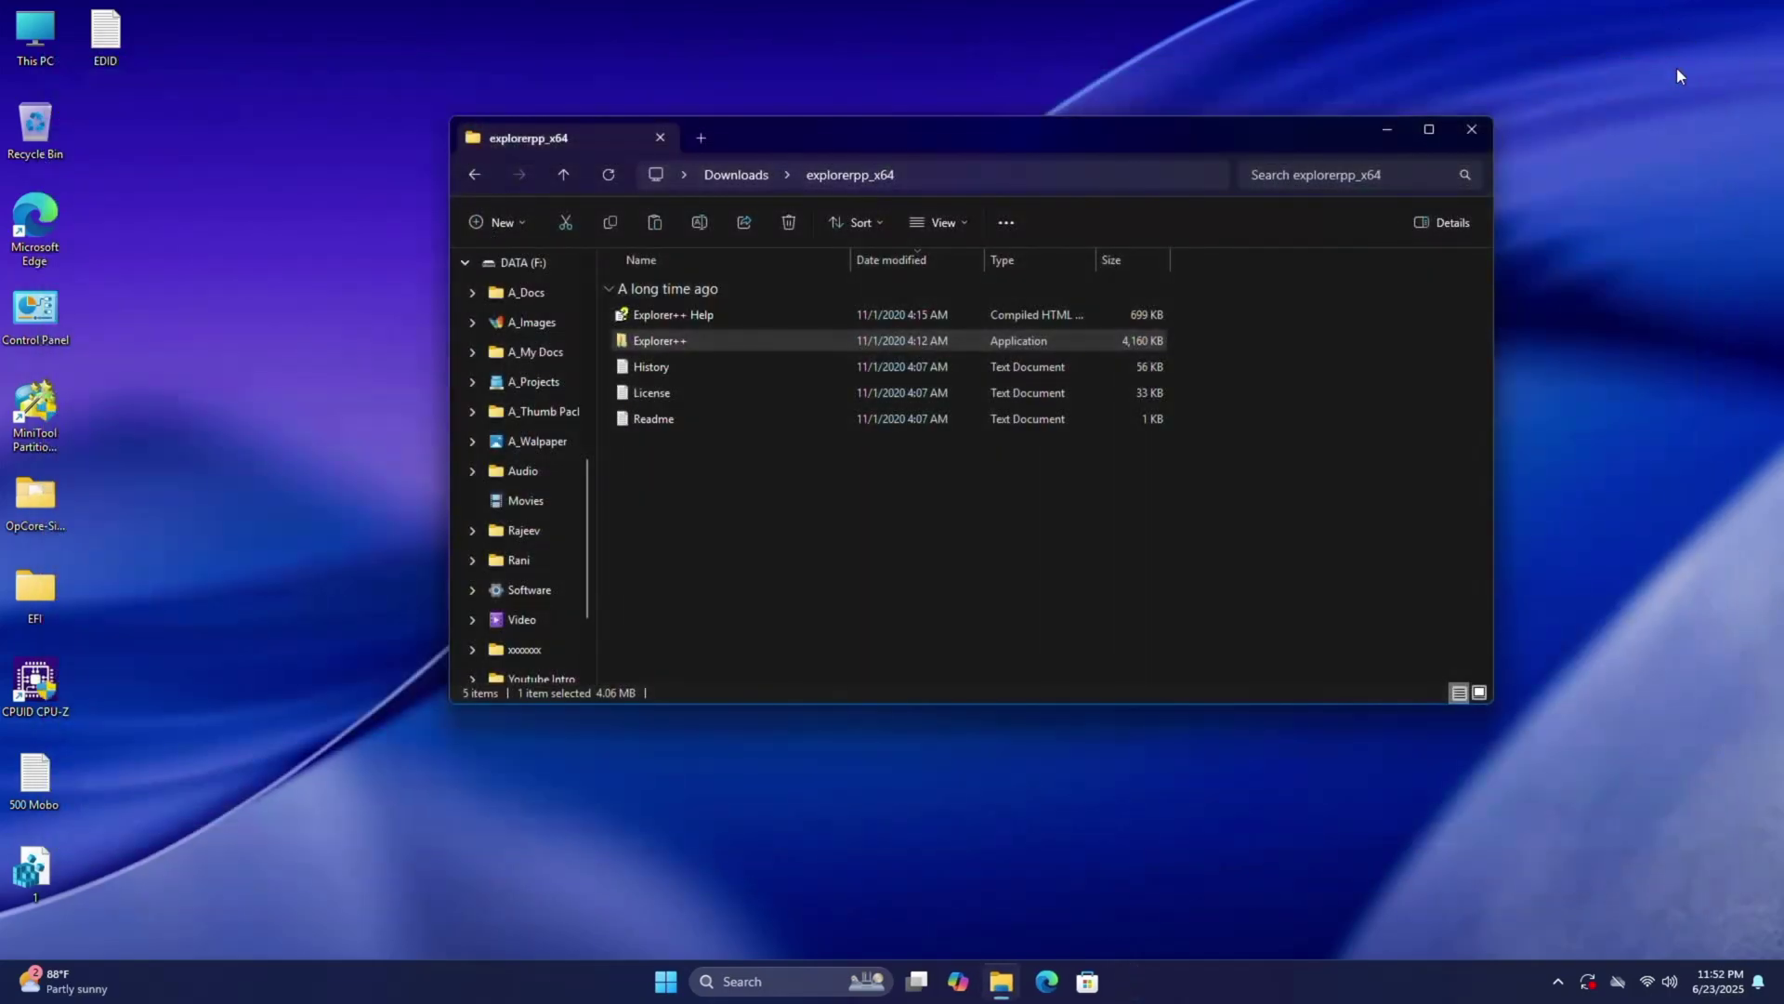
{"action": "left_click", "coordinate": [1456, 124]}
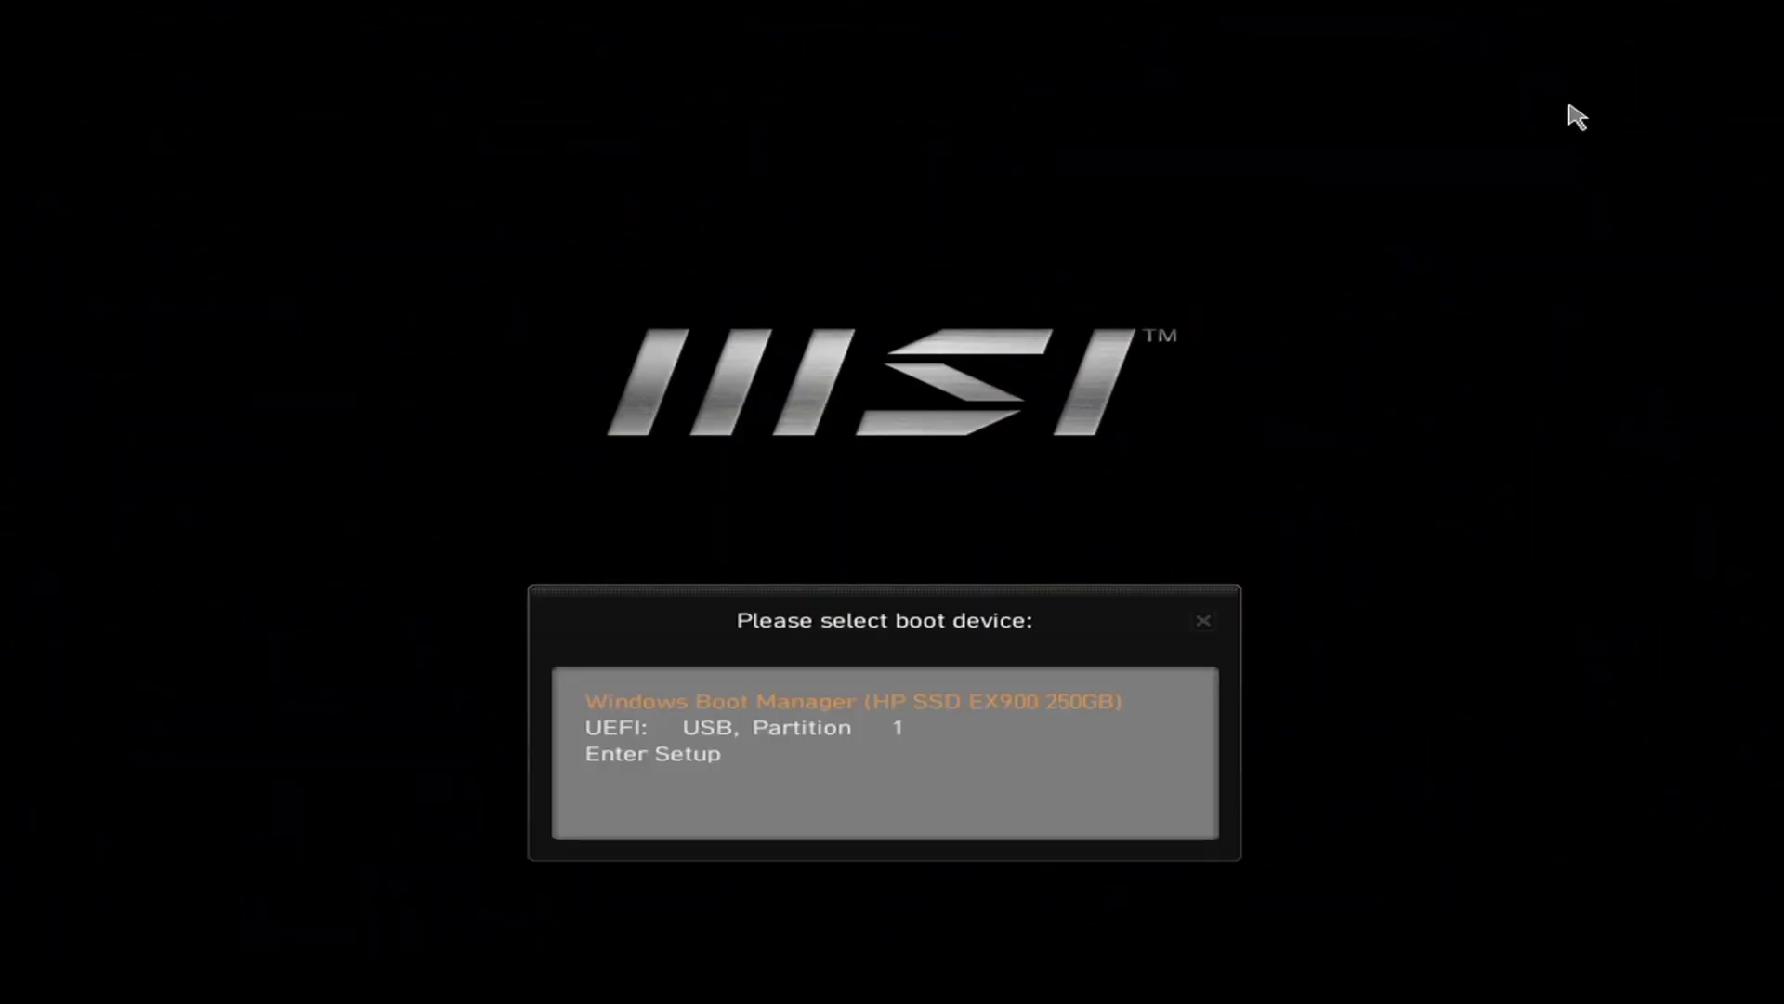
{"action": "key", "text": "Down"}
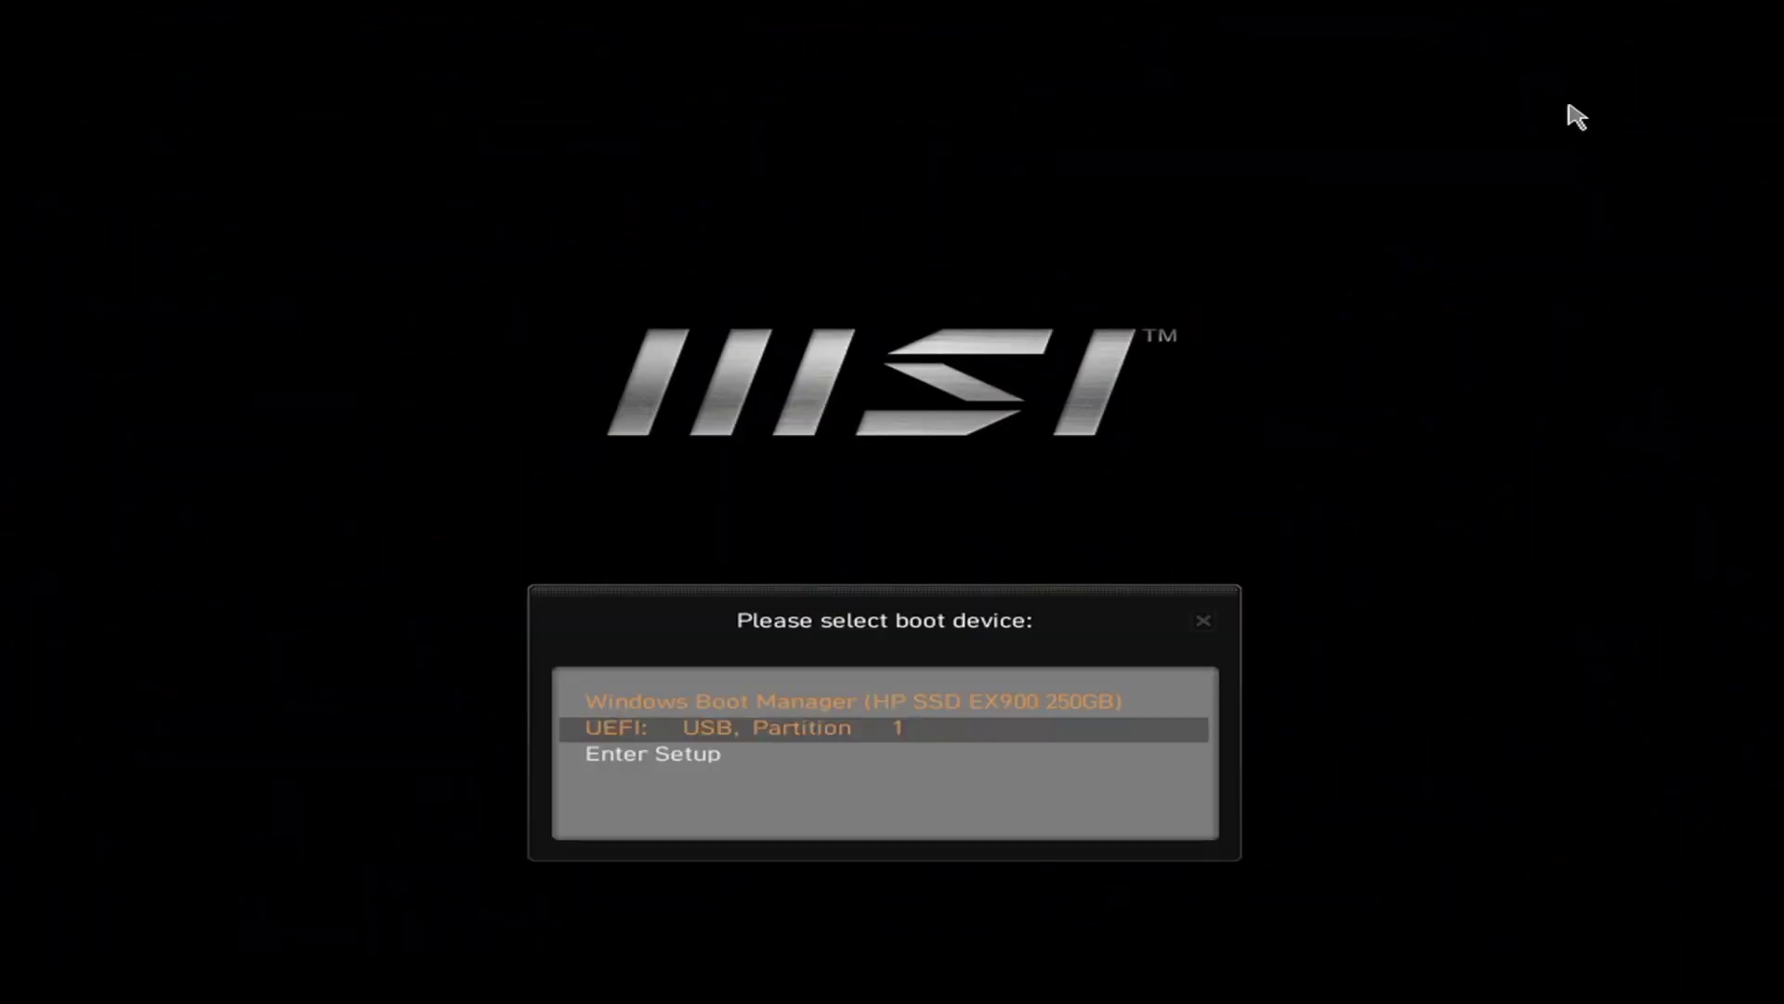
{"action": "key", "text": "Return"}
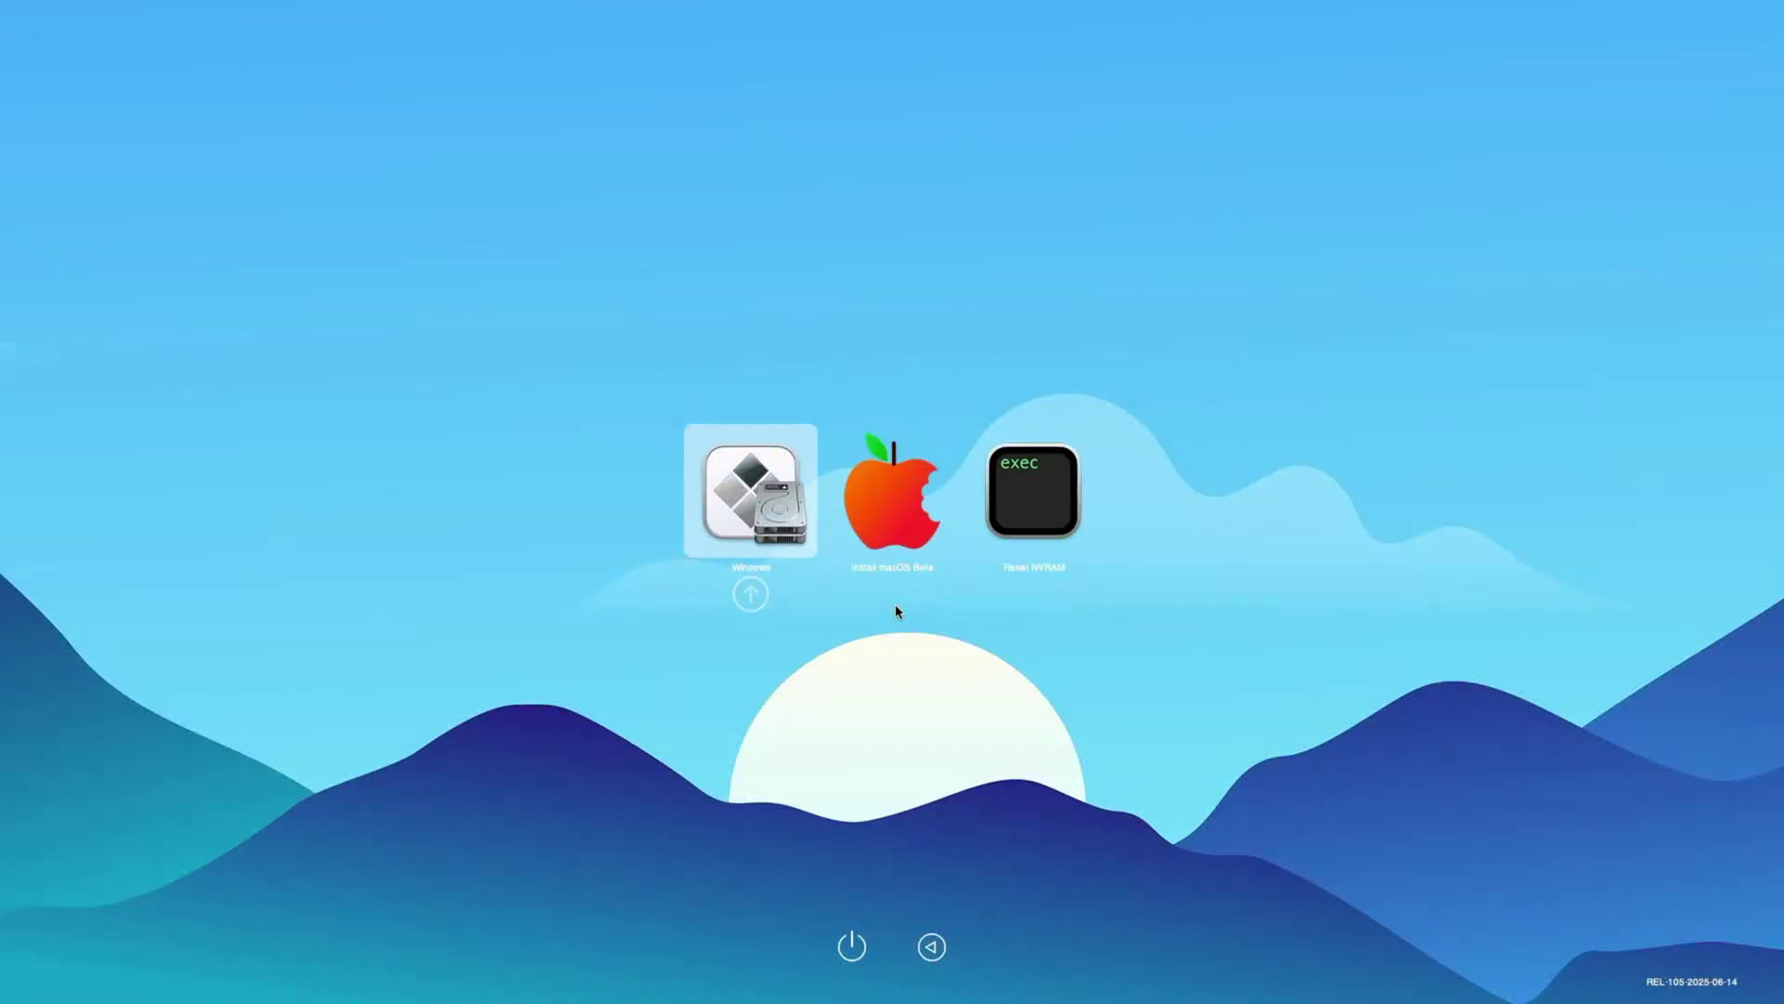
{"action": "key", "text": "Right"}
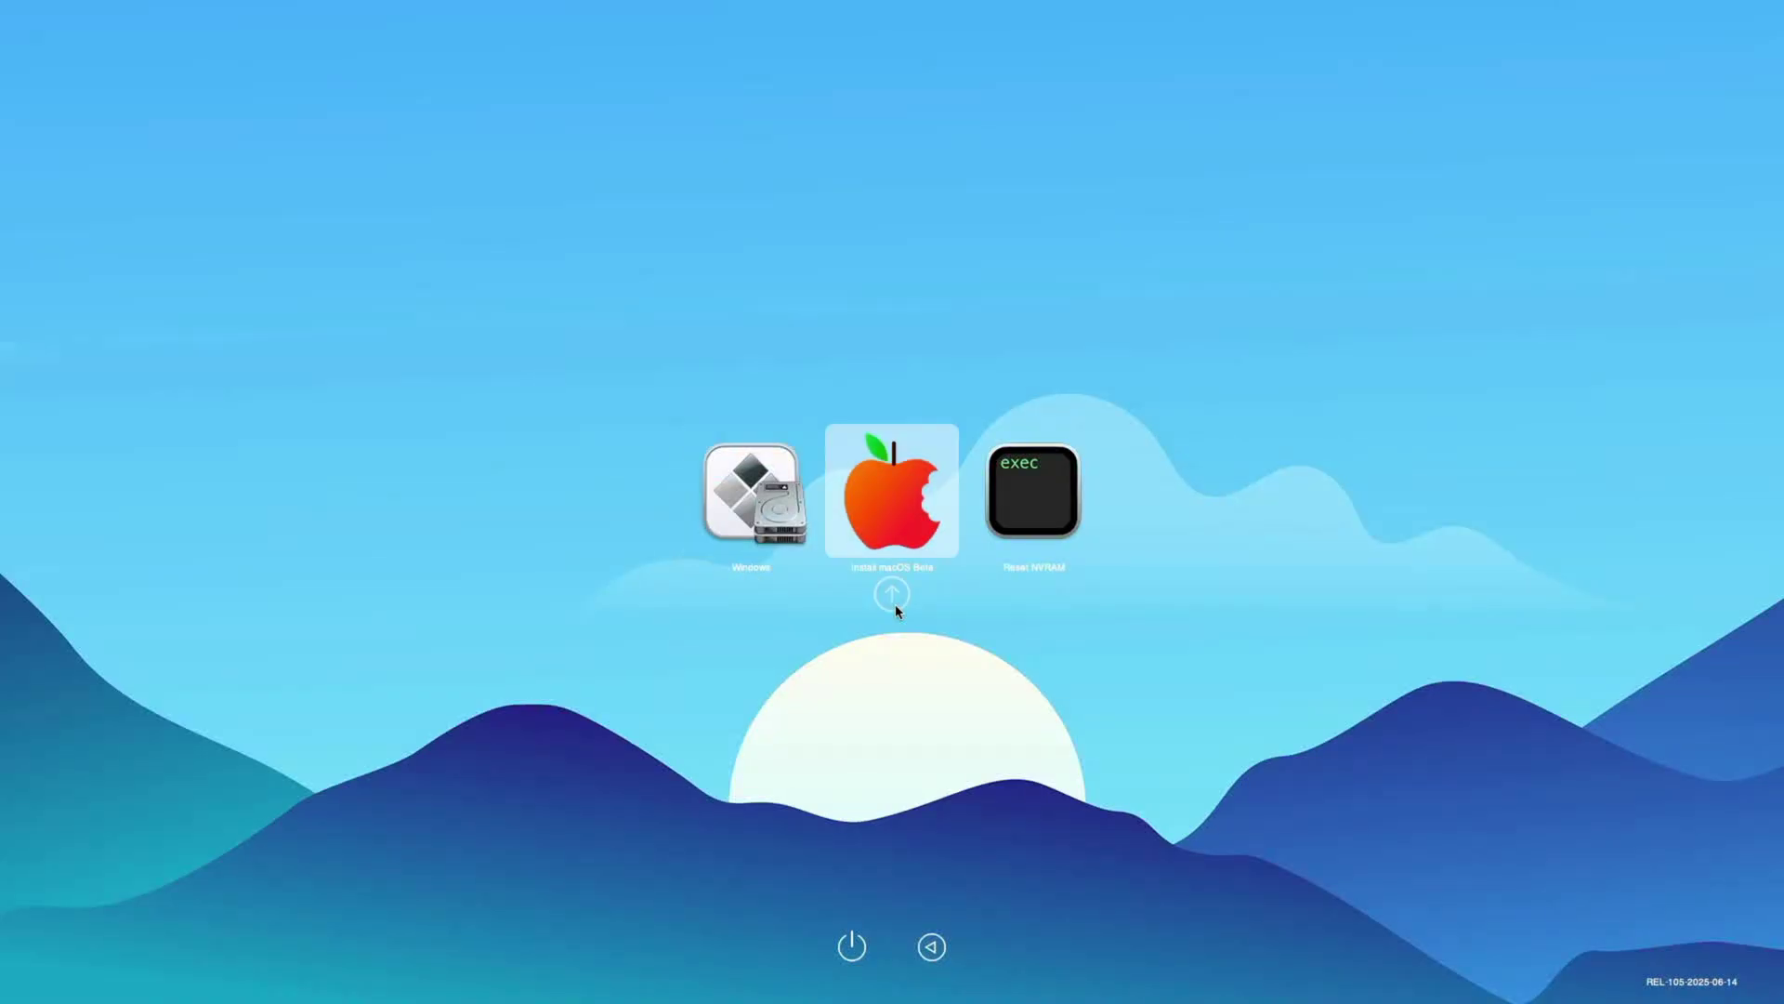
{"action": "left_click", "coordinate": [895, 604]}
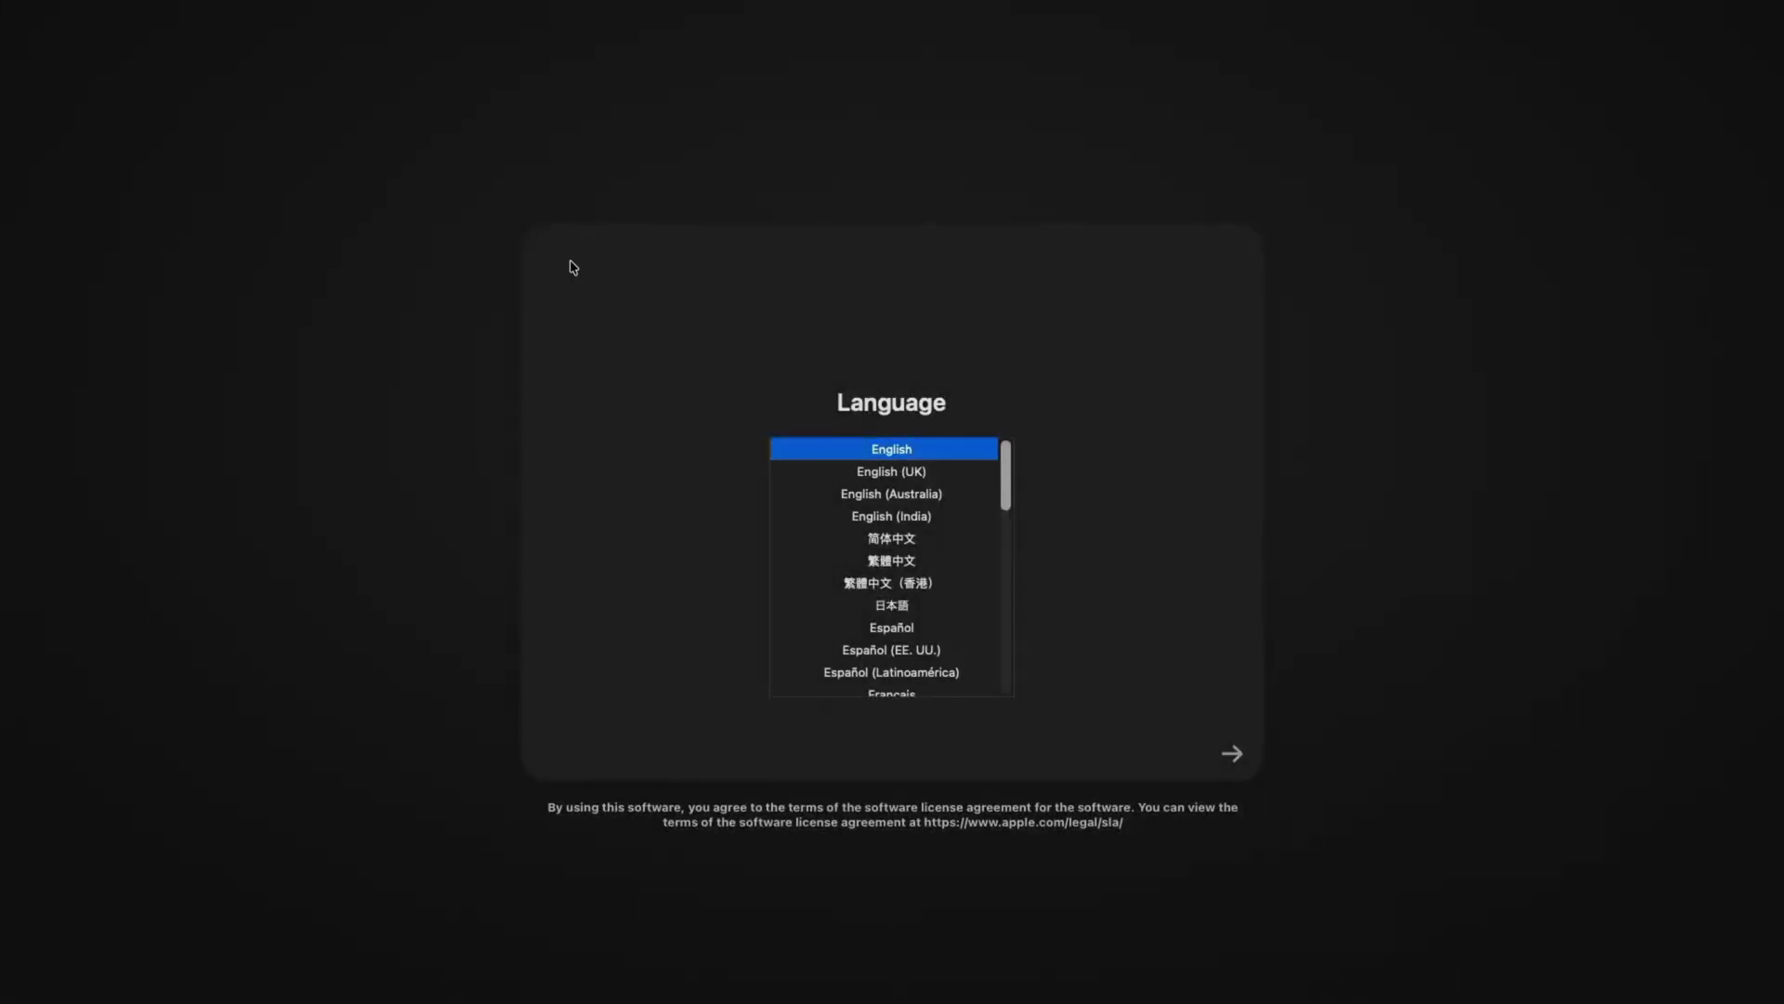
Keep English, launch Disk Utility from Recovery, and show all devices in the sidebar.
{"action": "left_click", "coordinate": [1231, 754]}
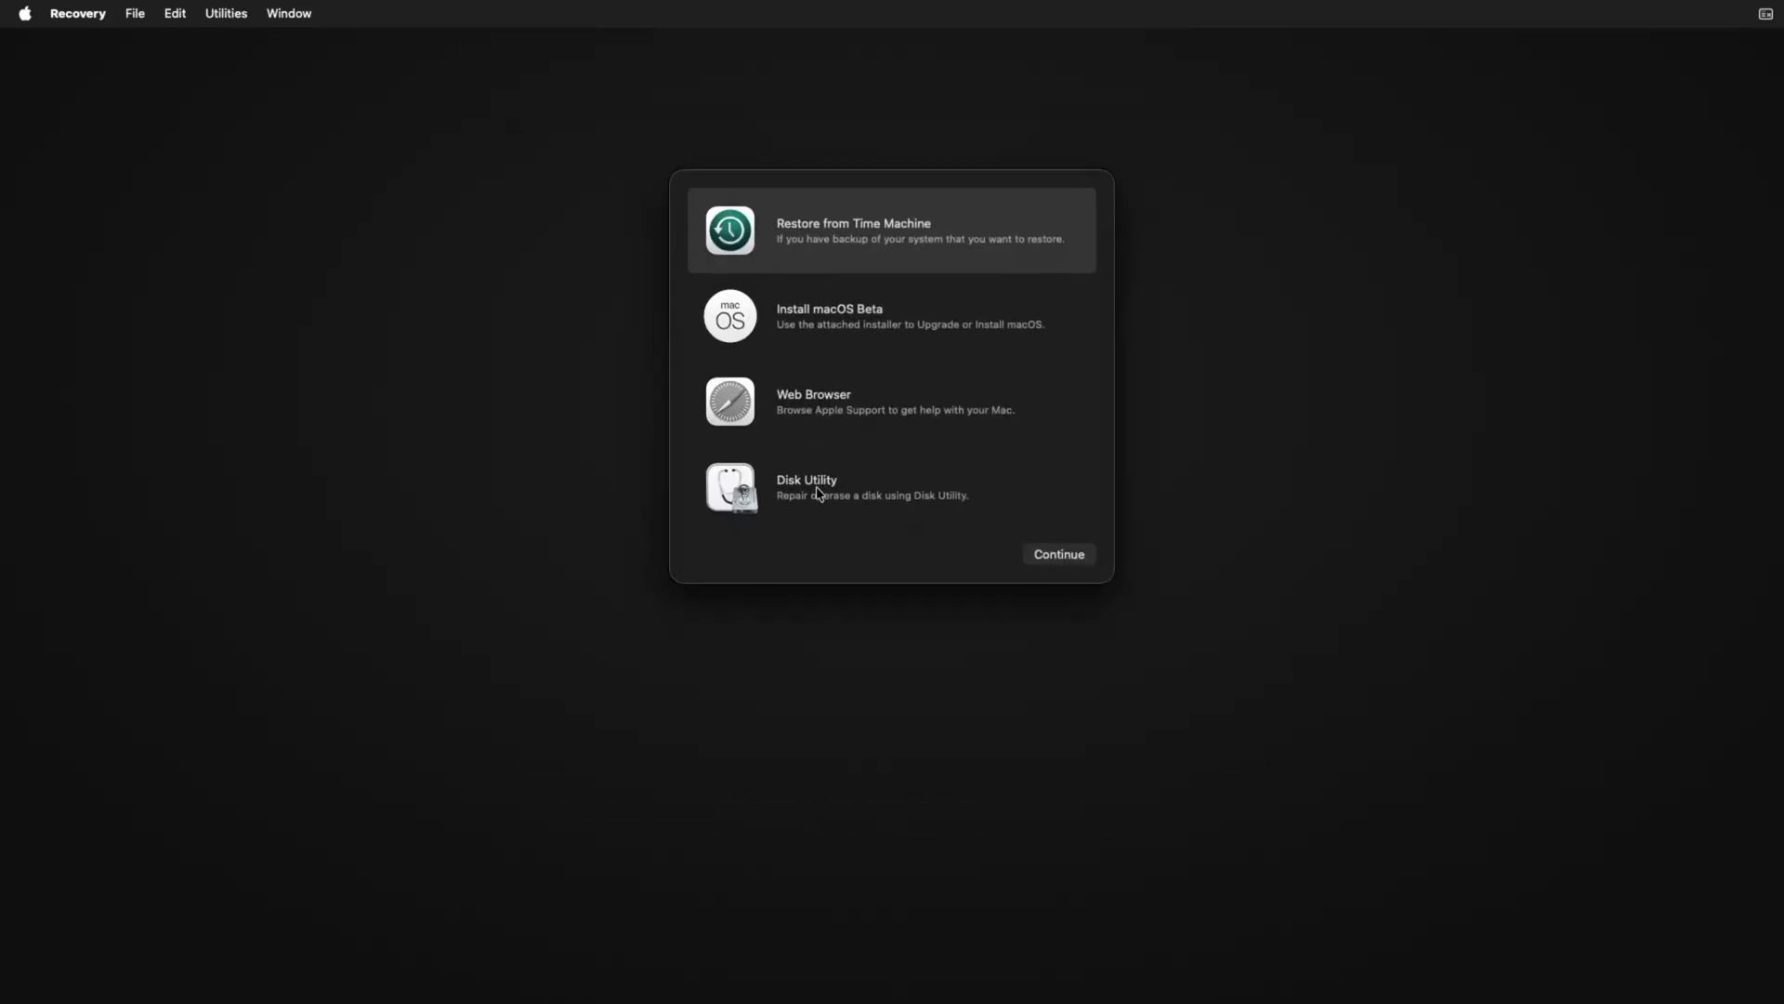
{"action": "left_click", "coordinate": [818, 492]}
{"action": "left_click", "coordinate": [1053, 561]}
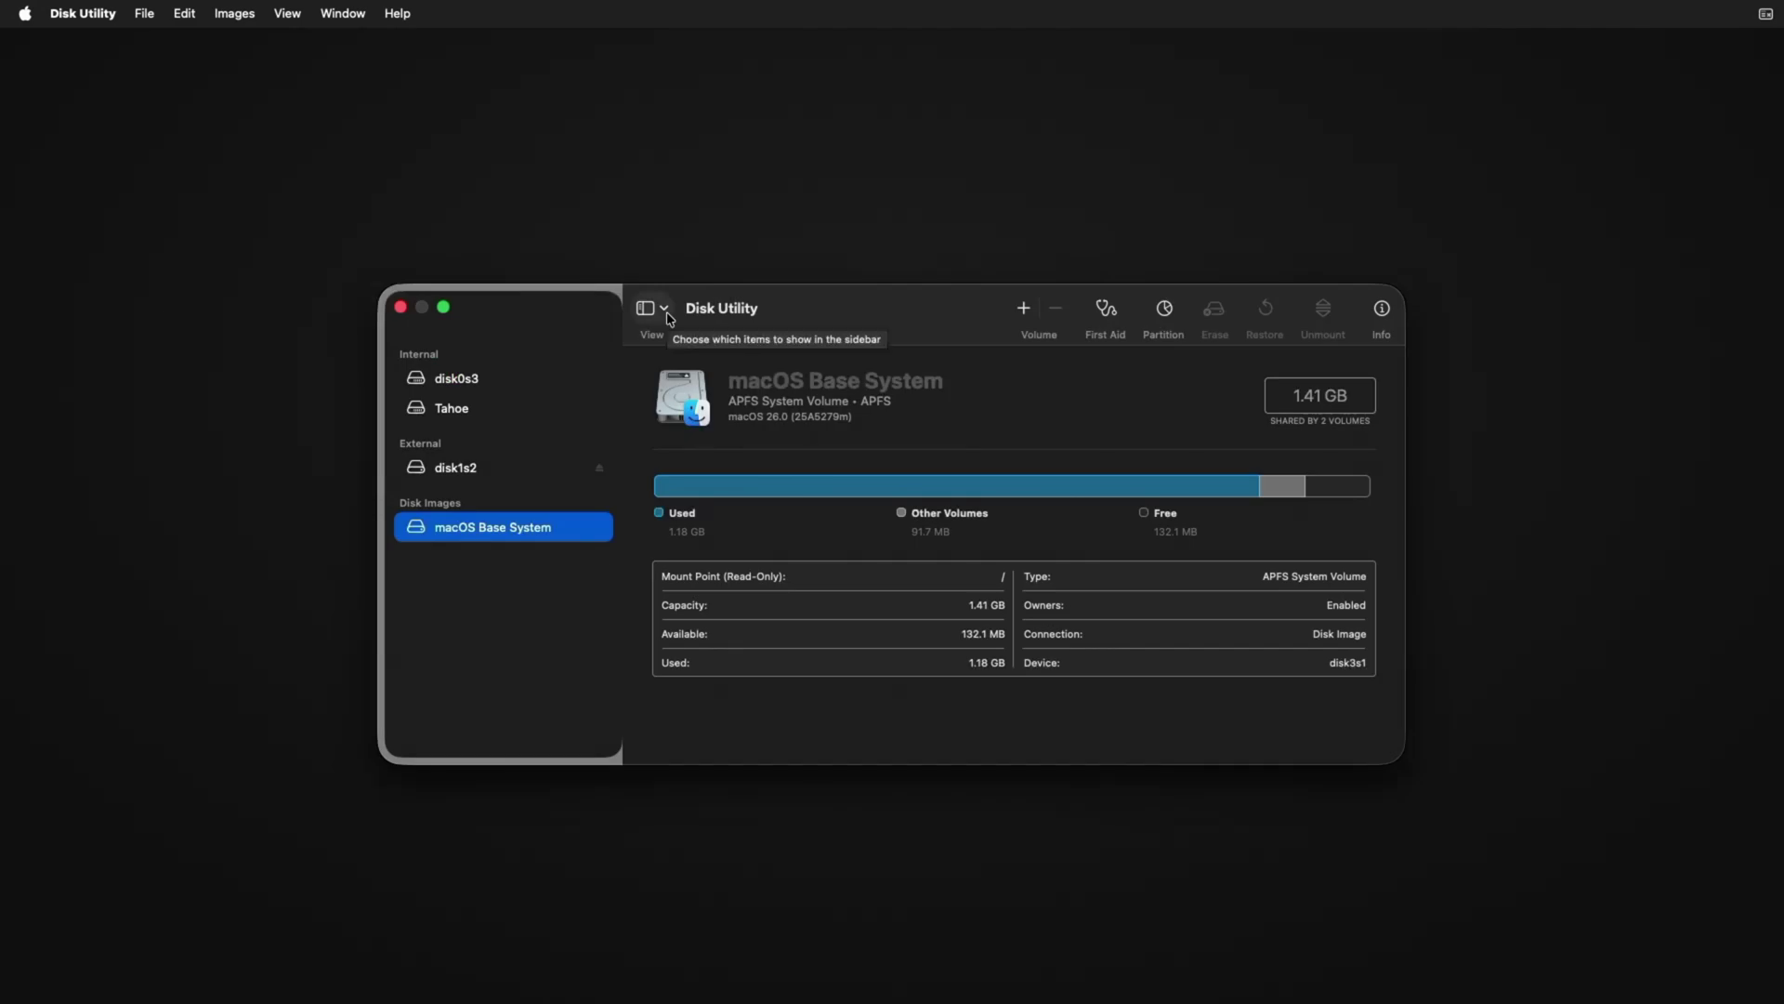
{"action": "left_click", "coordinate": [668, 316]}
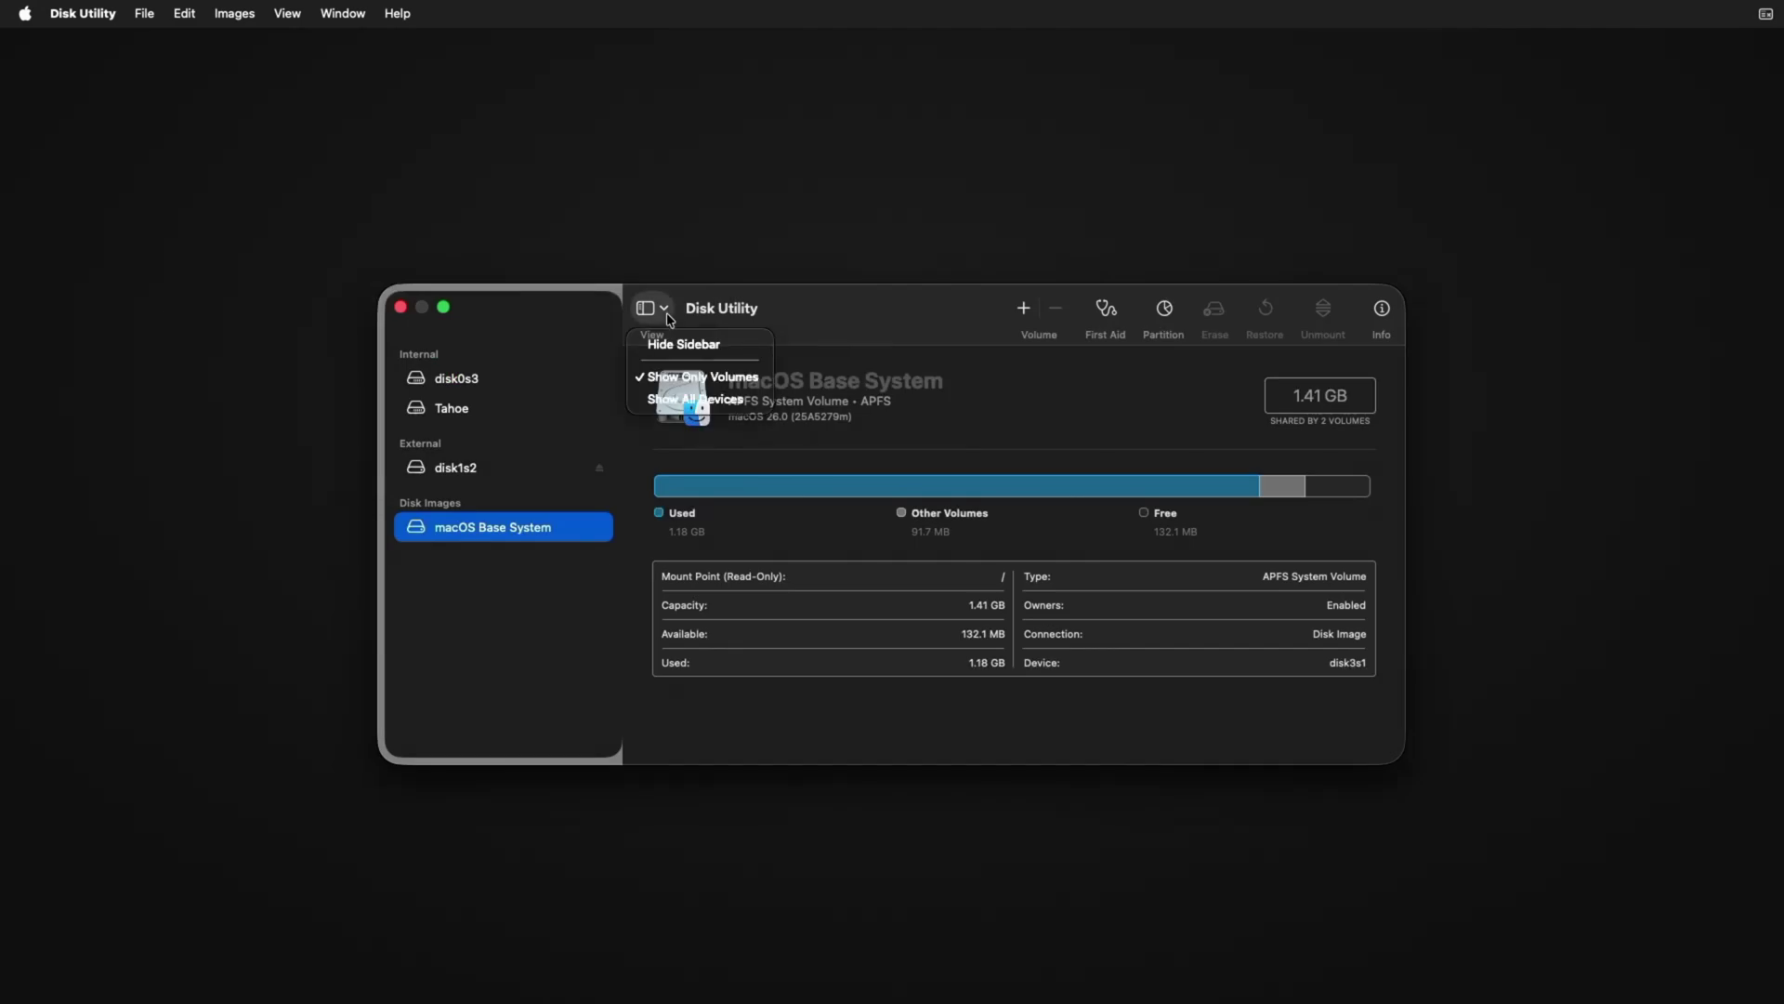
{"action": "left_click", "coordinate": [701, 402]}
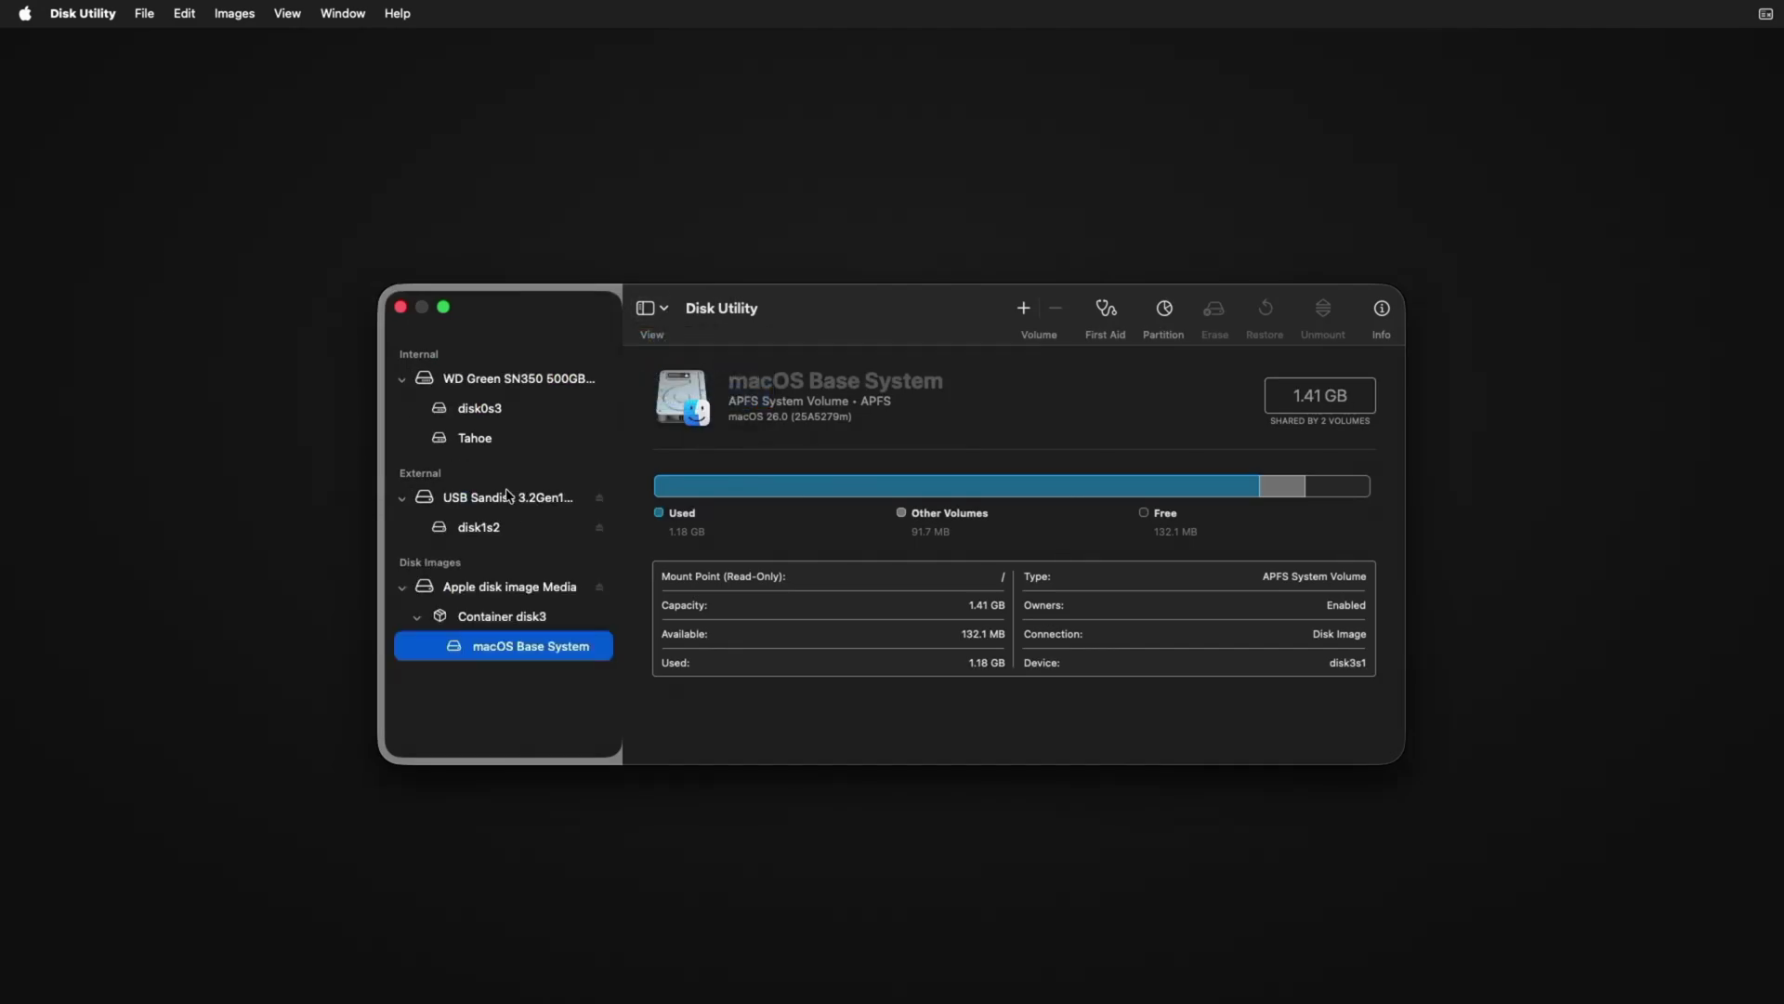
Erase the Tahoe volume with APFS format, then quit Disk Utility.
{"action": "left_click", "coordinate": [484, 449]}
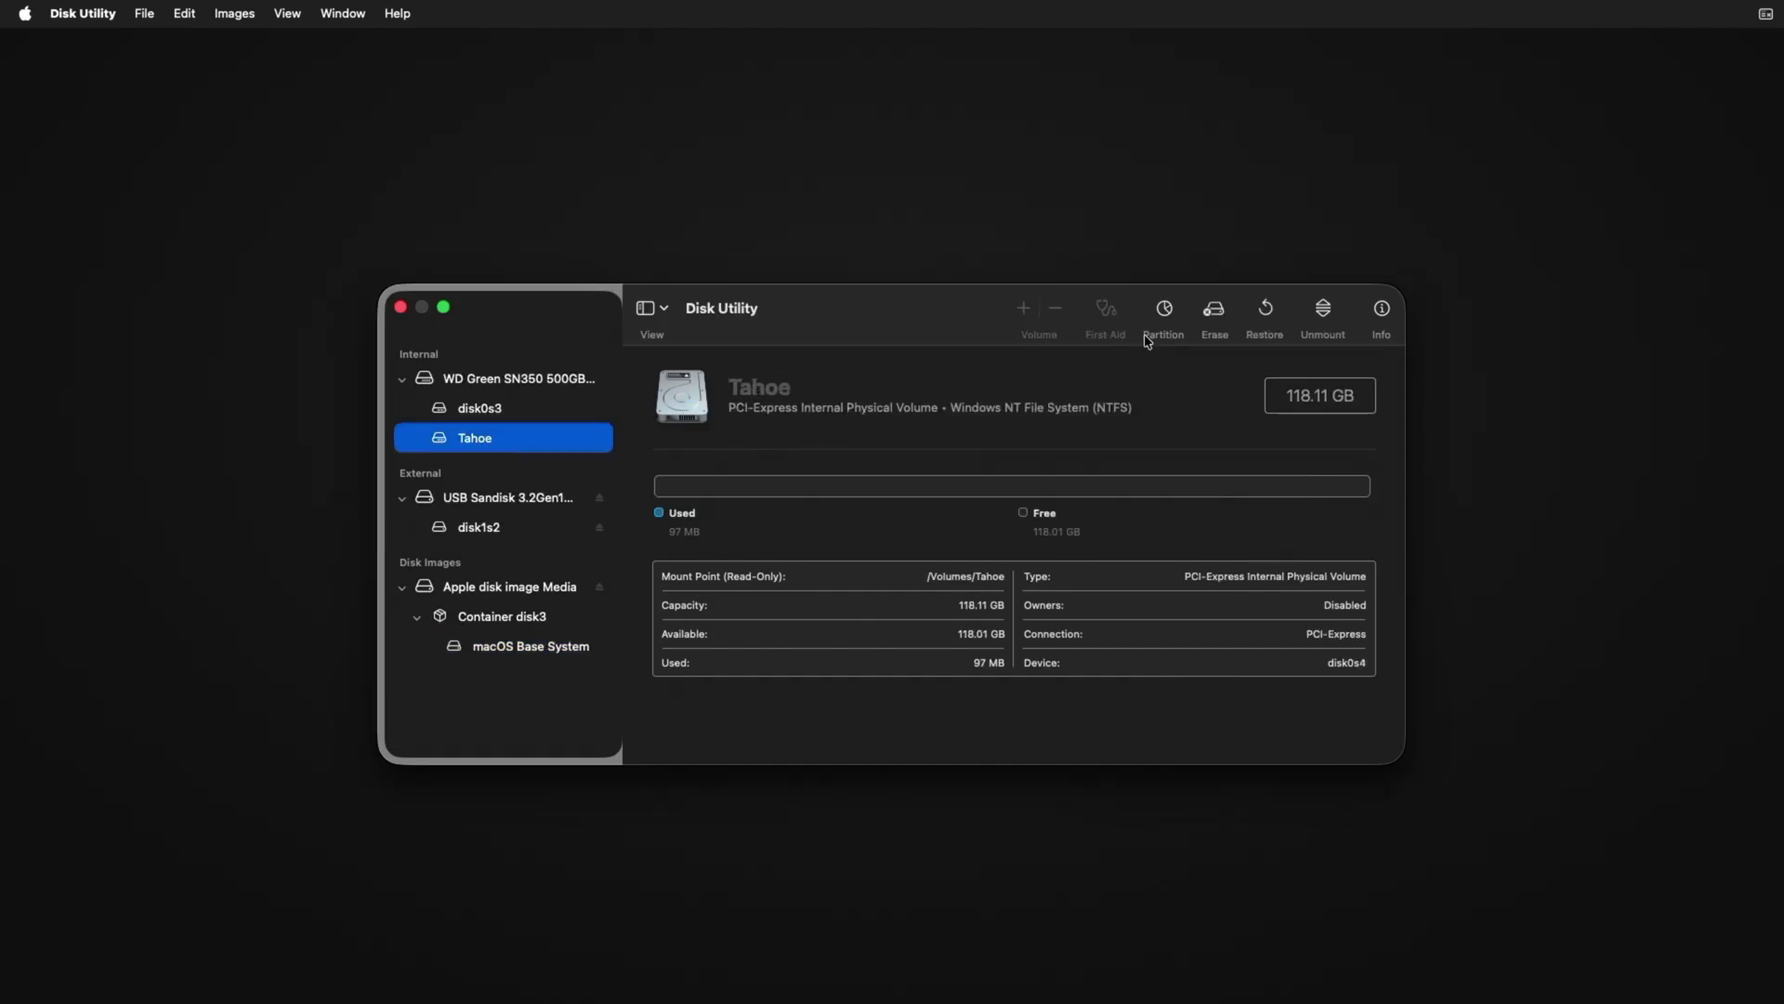
{"action": "left_click", "coordinate": [1216, 314]}
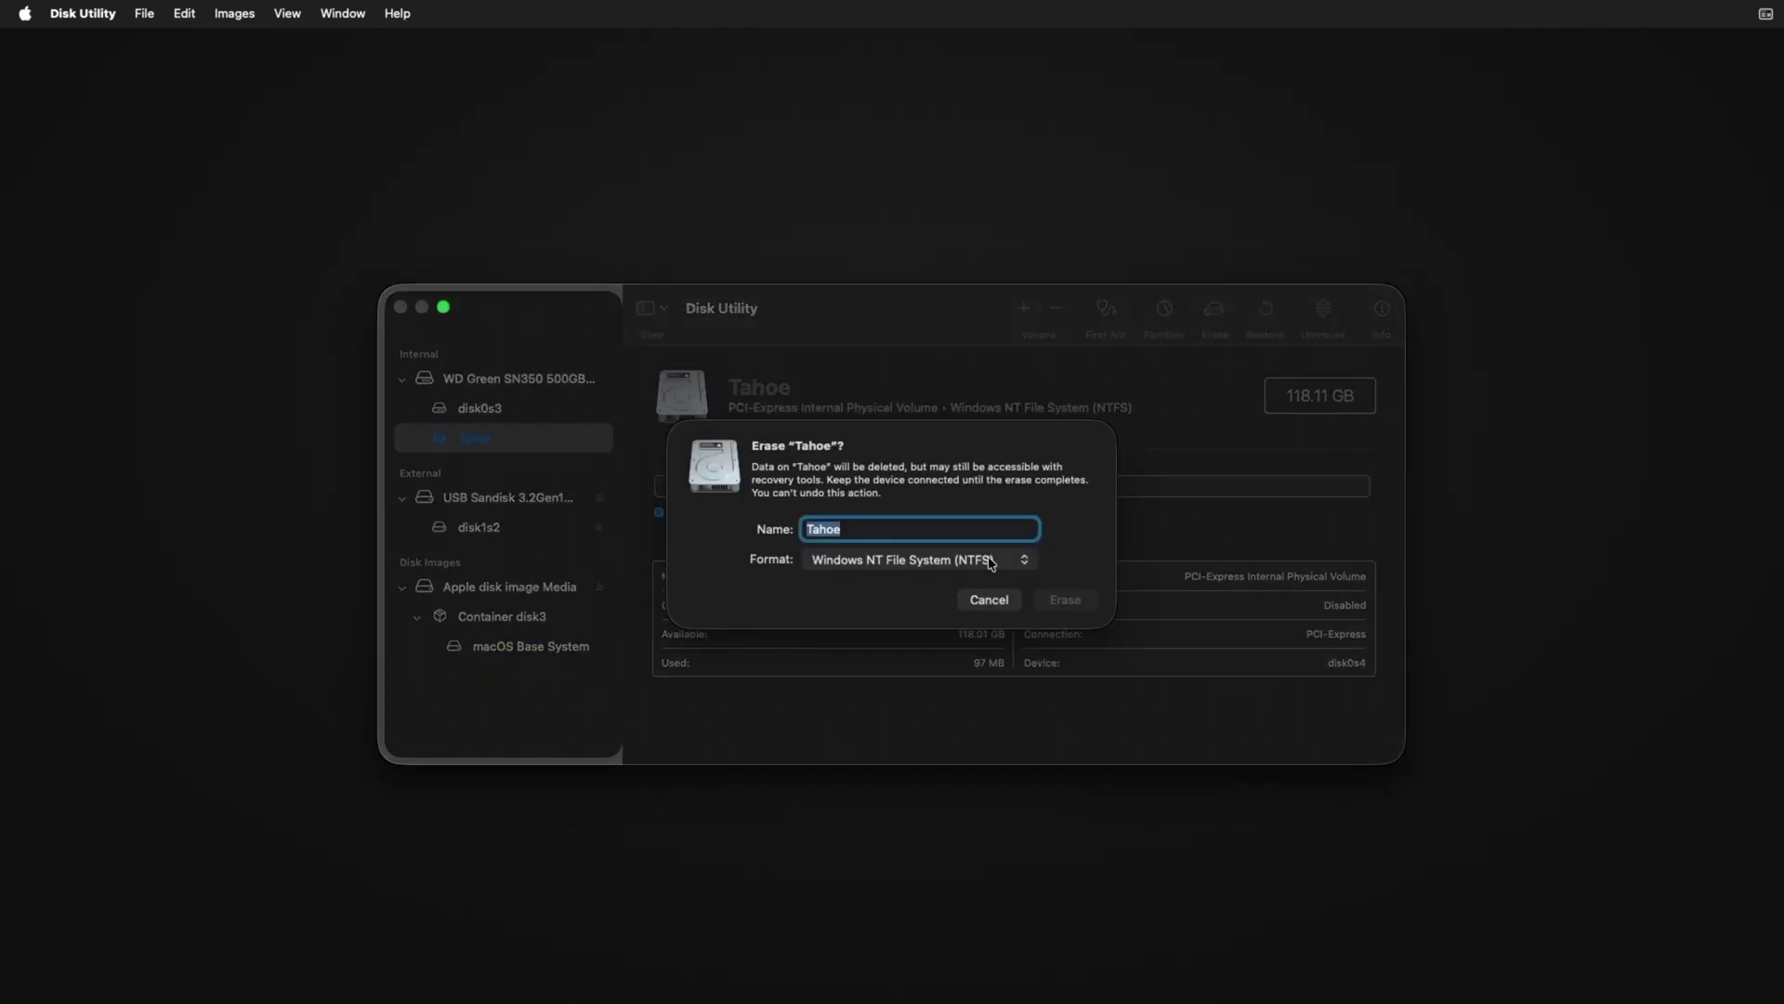
{"action": "left_click", "coordinate": [992, 563]}
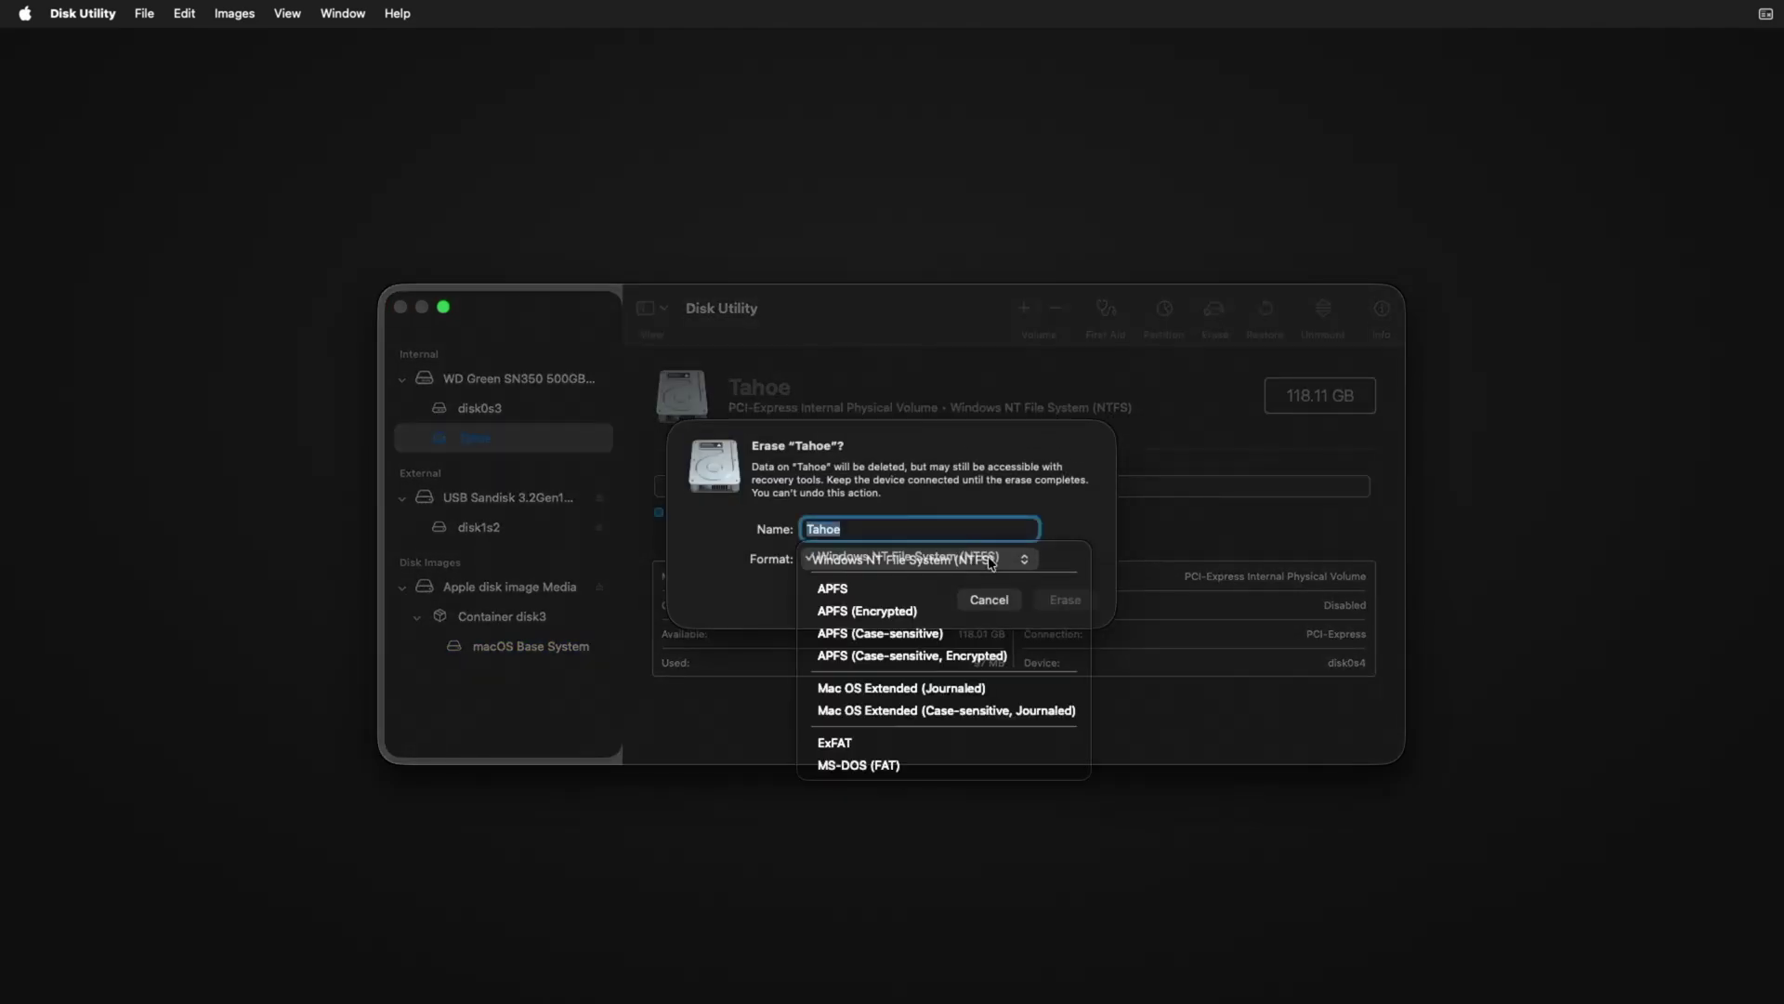
{"action": "left_click", "coordinate": [869, 595]}
{"action": "left_click", "coordinate": [1064, 600]}
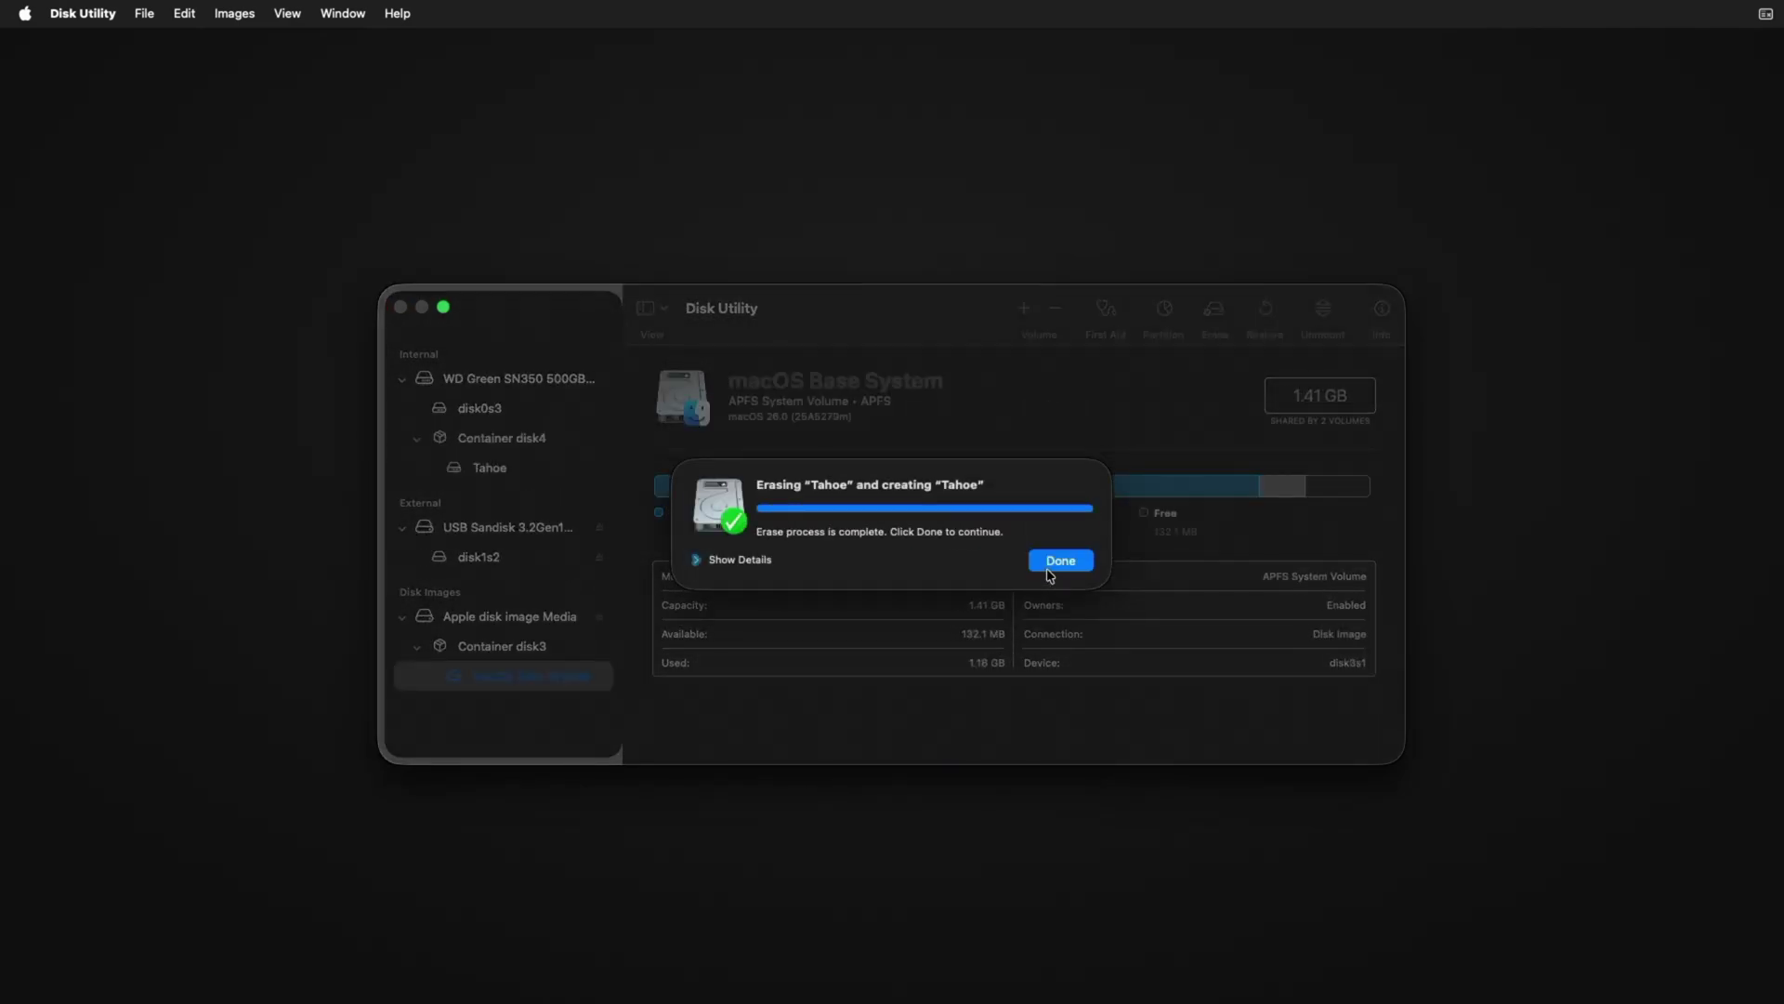
{"action": "left_click", "coordinate": [1058, 561]}
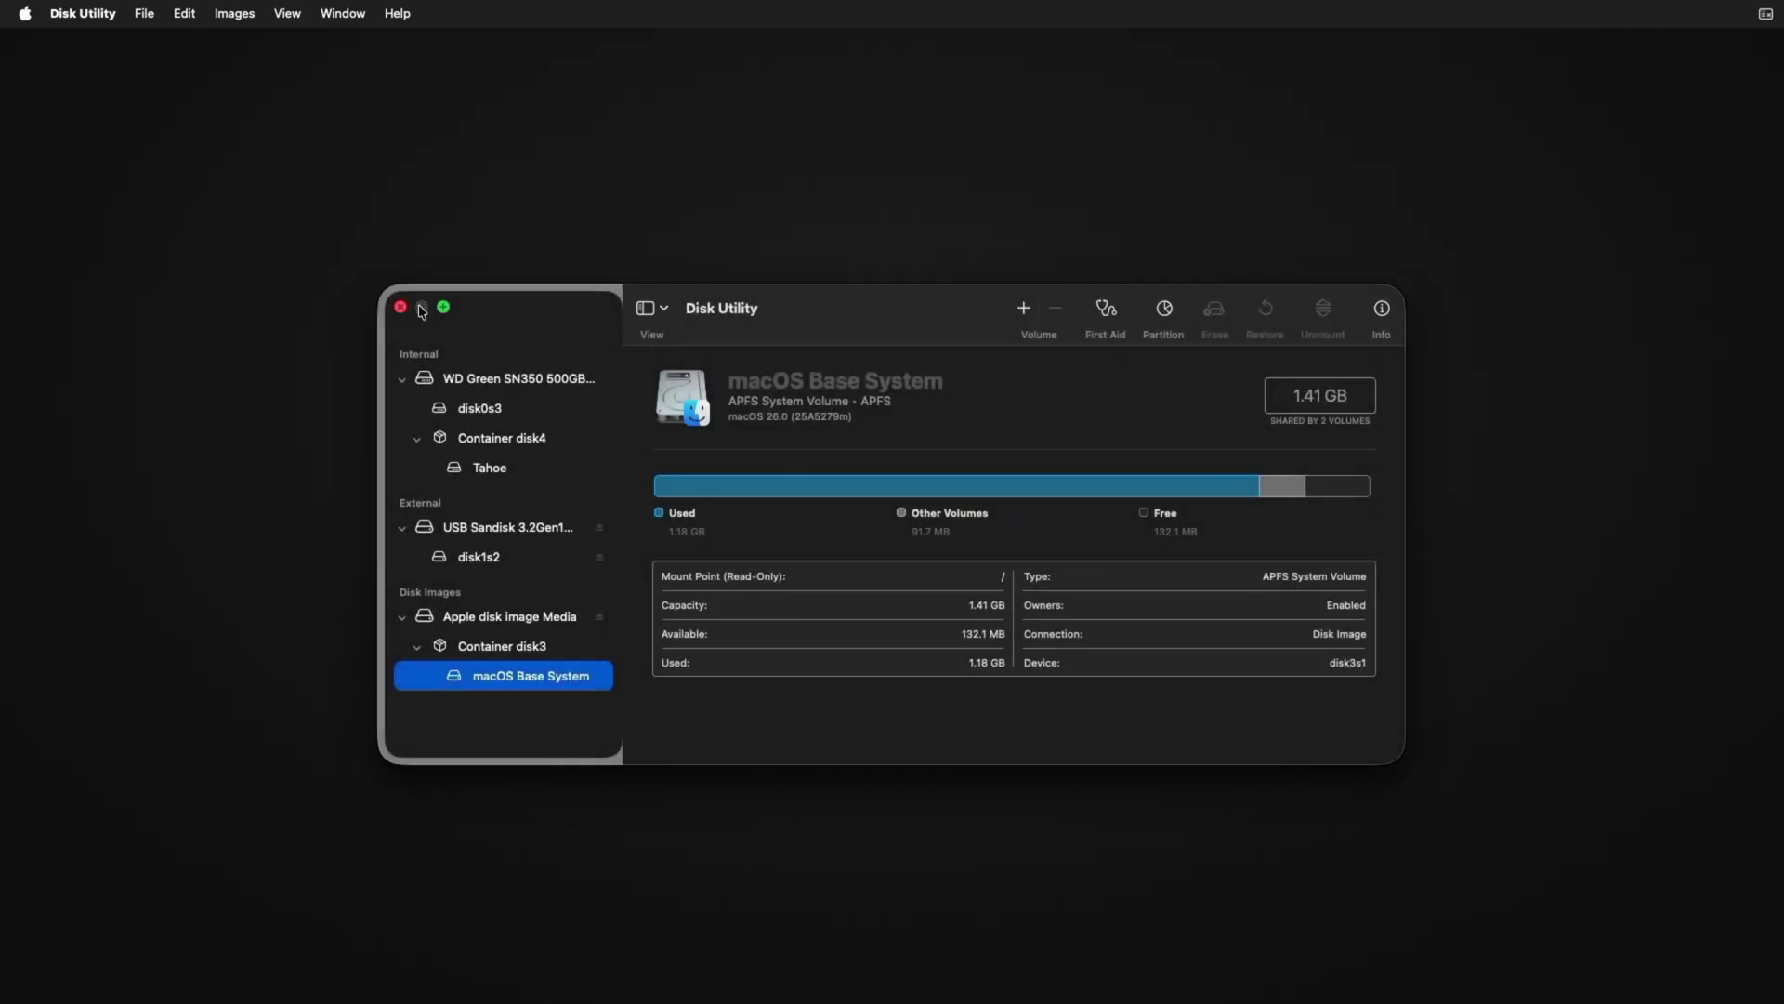
{"action": "left_click", "coordinate": [400, 307]}
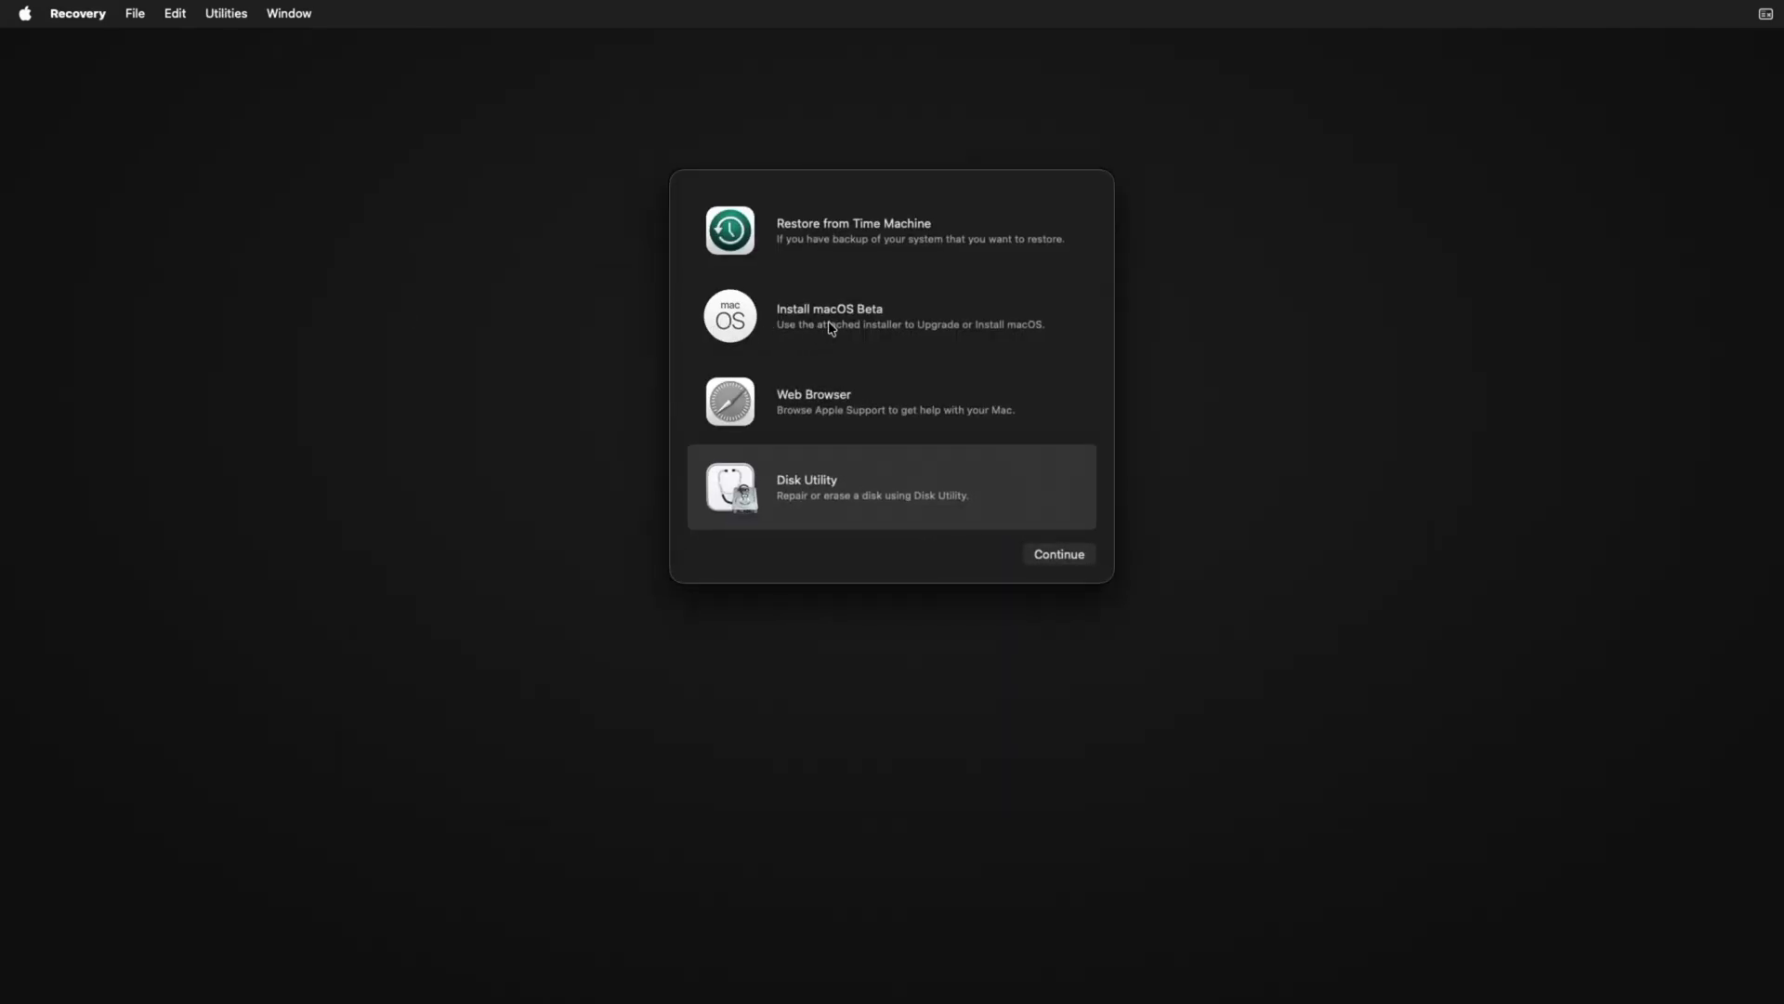
Start Install macOS Beta, agree to the licence, and install onto the Tahoe disk.
{"action": "left_click", "coordinate": [830, 327]}
{"action": "left_click", "coordinate": [1056, 561]}
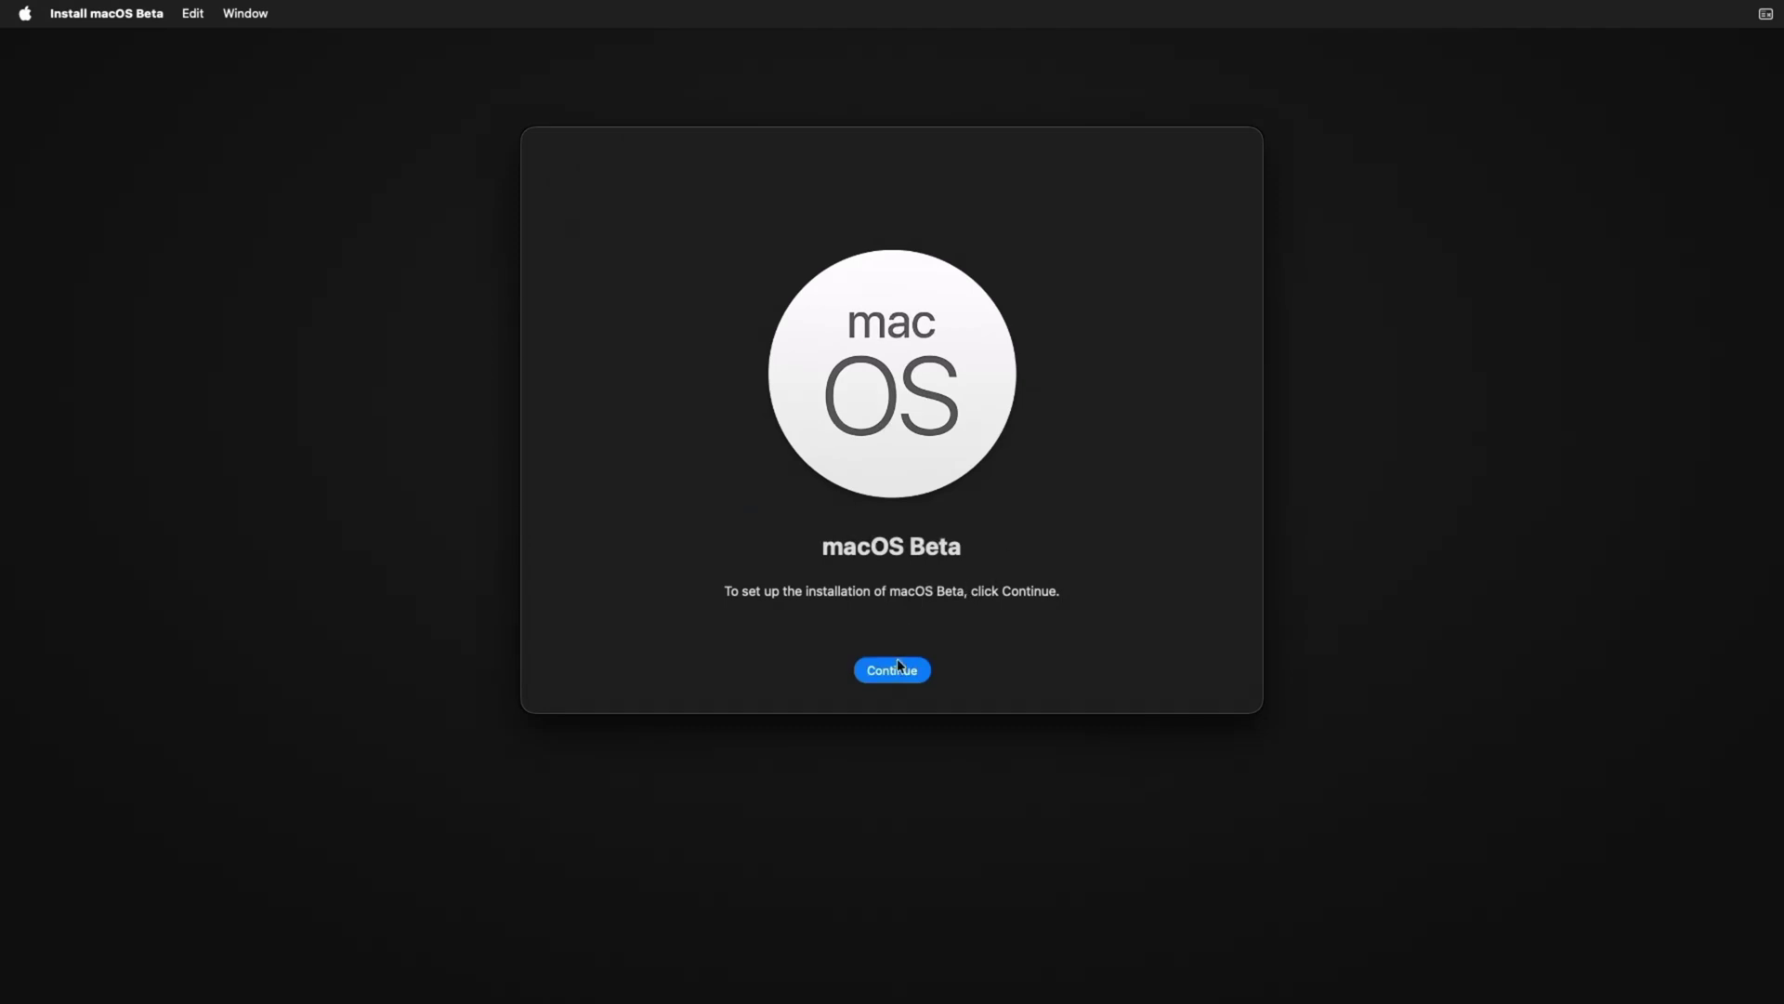
{"action": "left_click", "coordinate": [892, 671]}
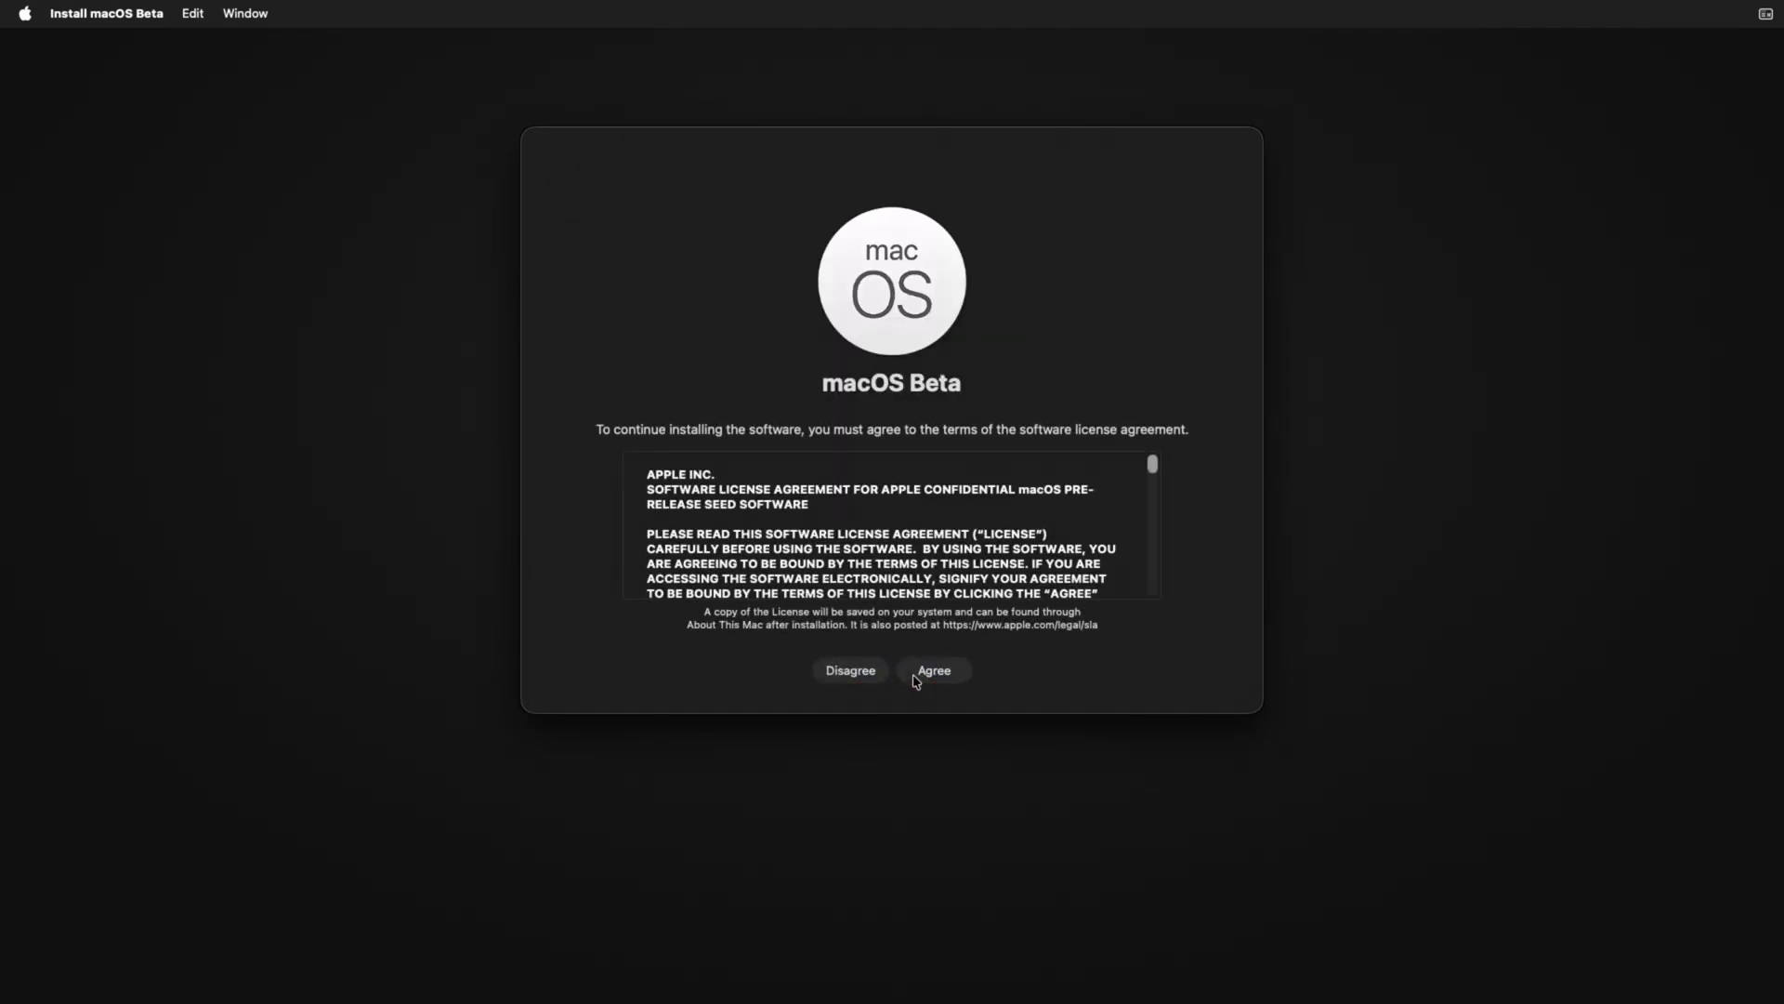
{"action": "left_click", "coordinate": [933, 673]}
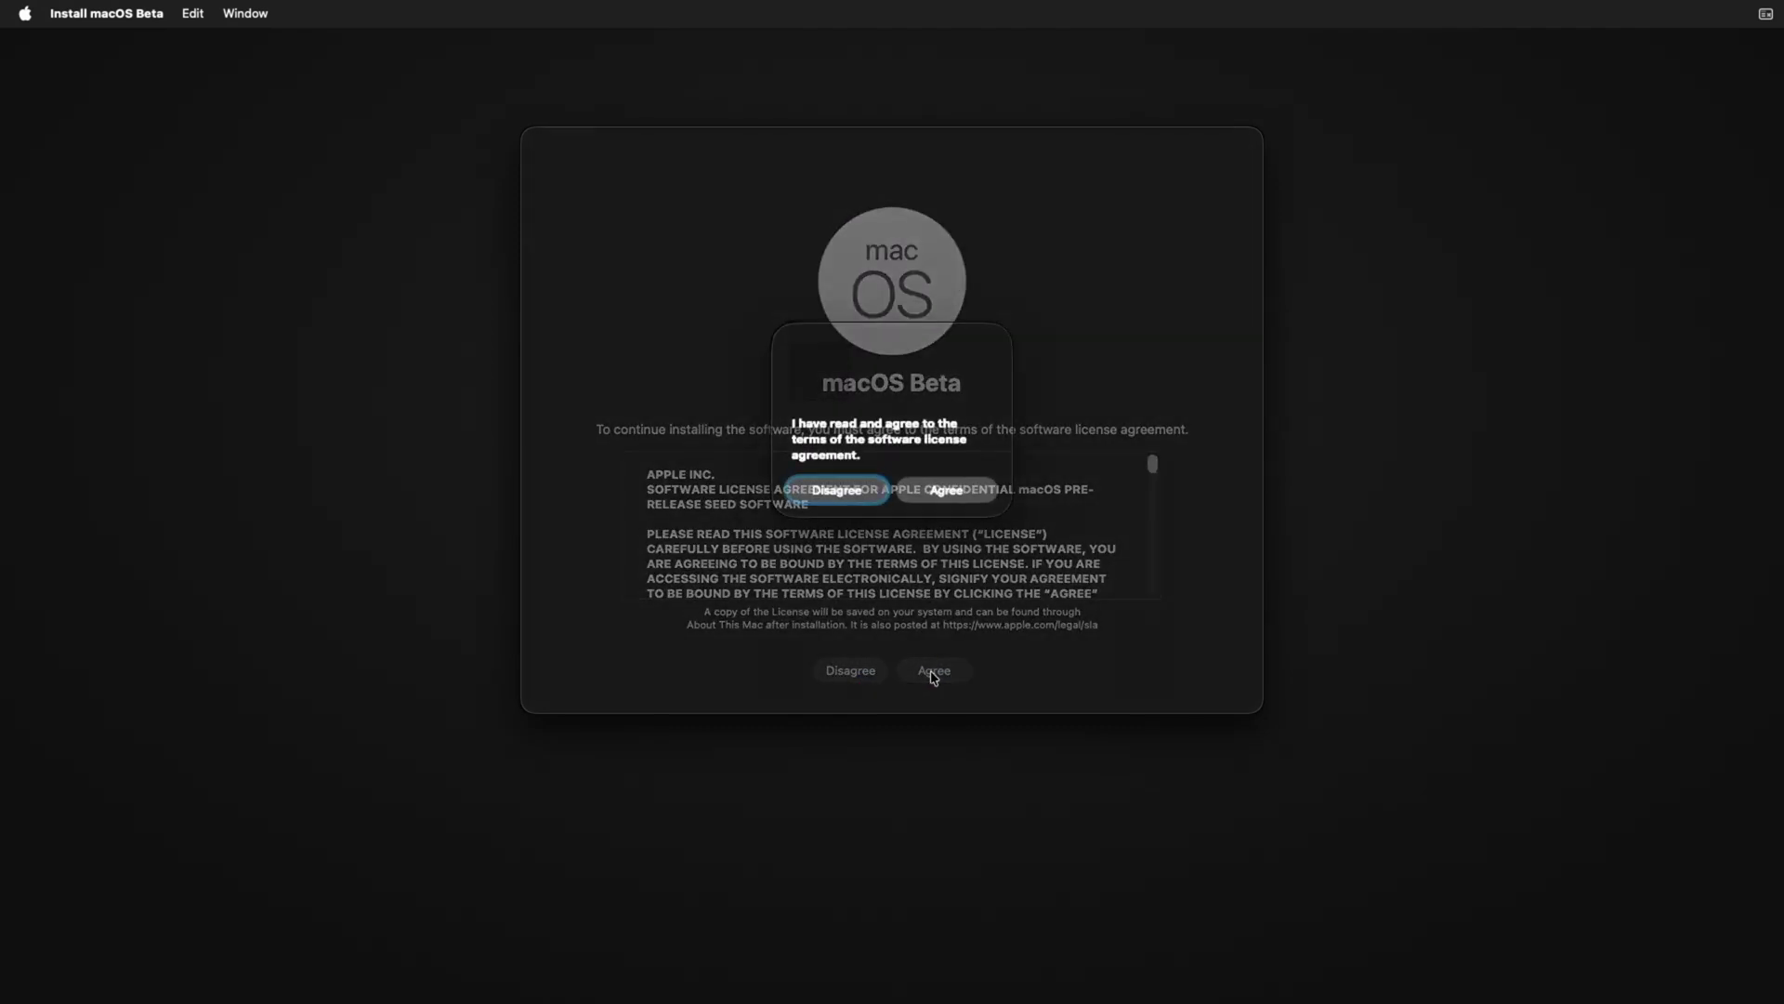
{"action": "left_click", "coordinate": [947, 493]}
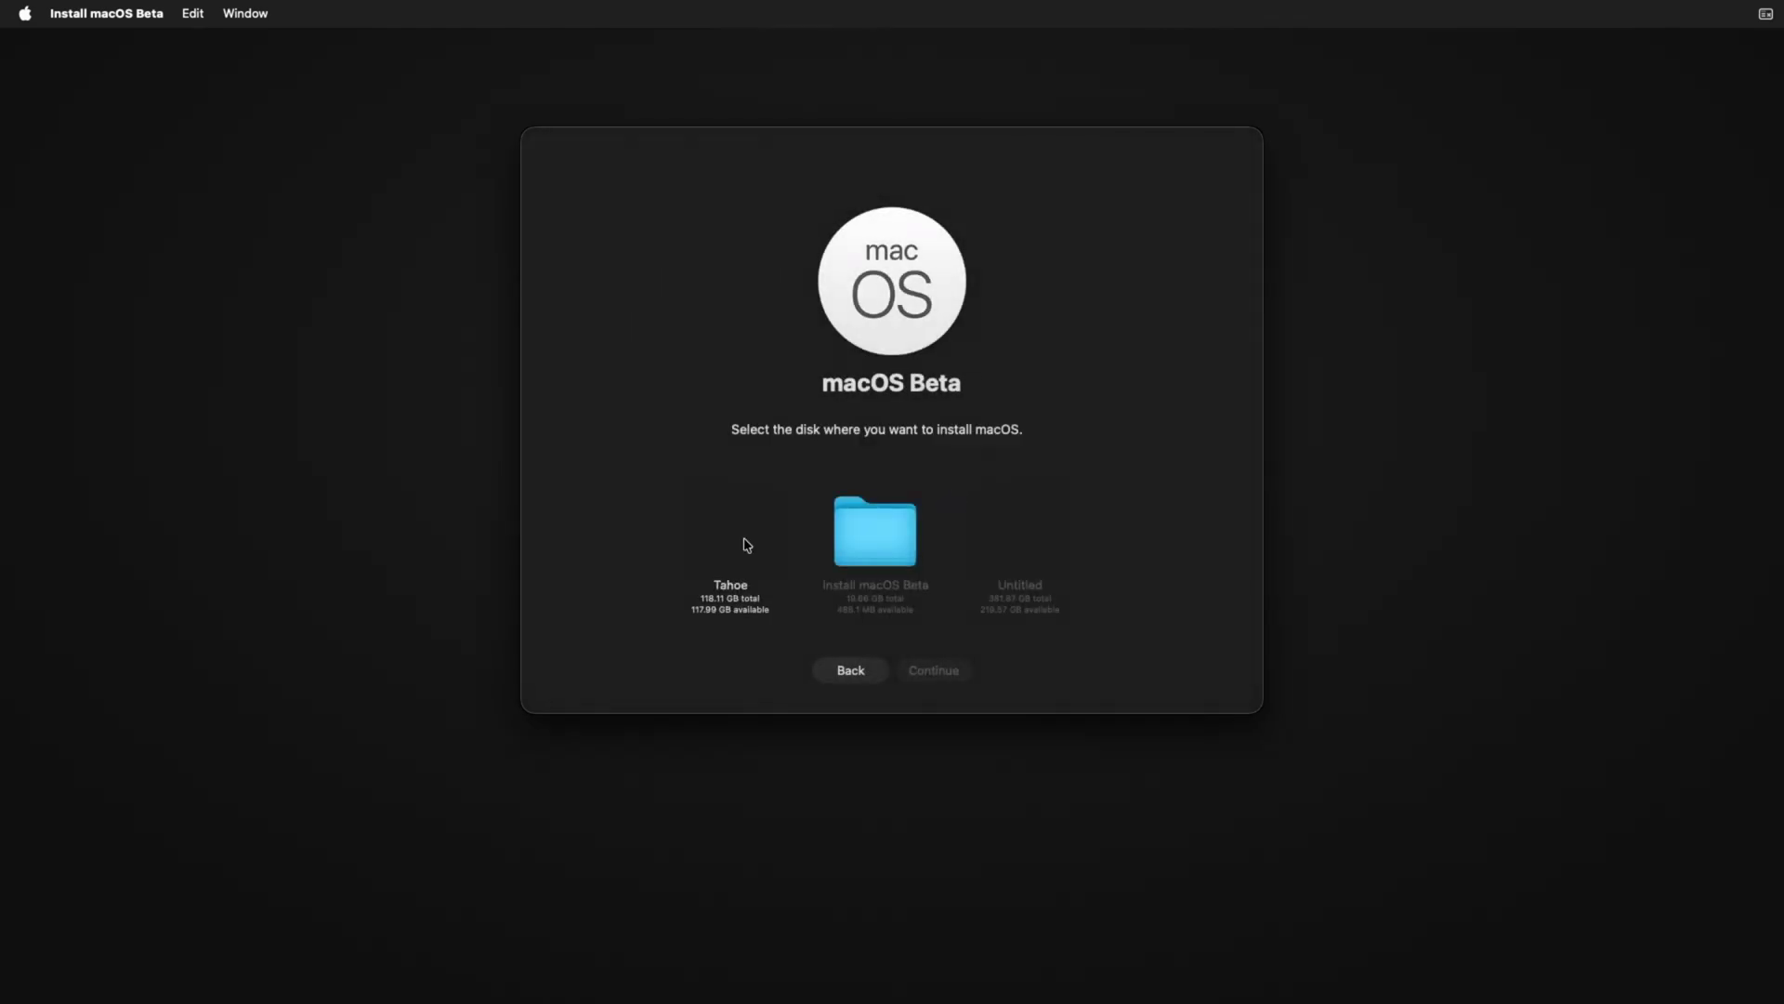
{"action": "left_click", "coordinate": [740, 549]}
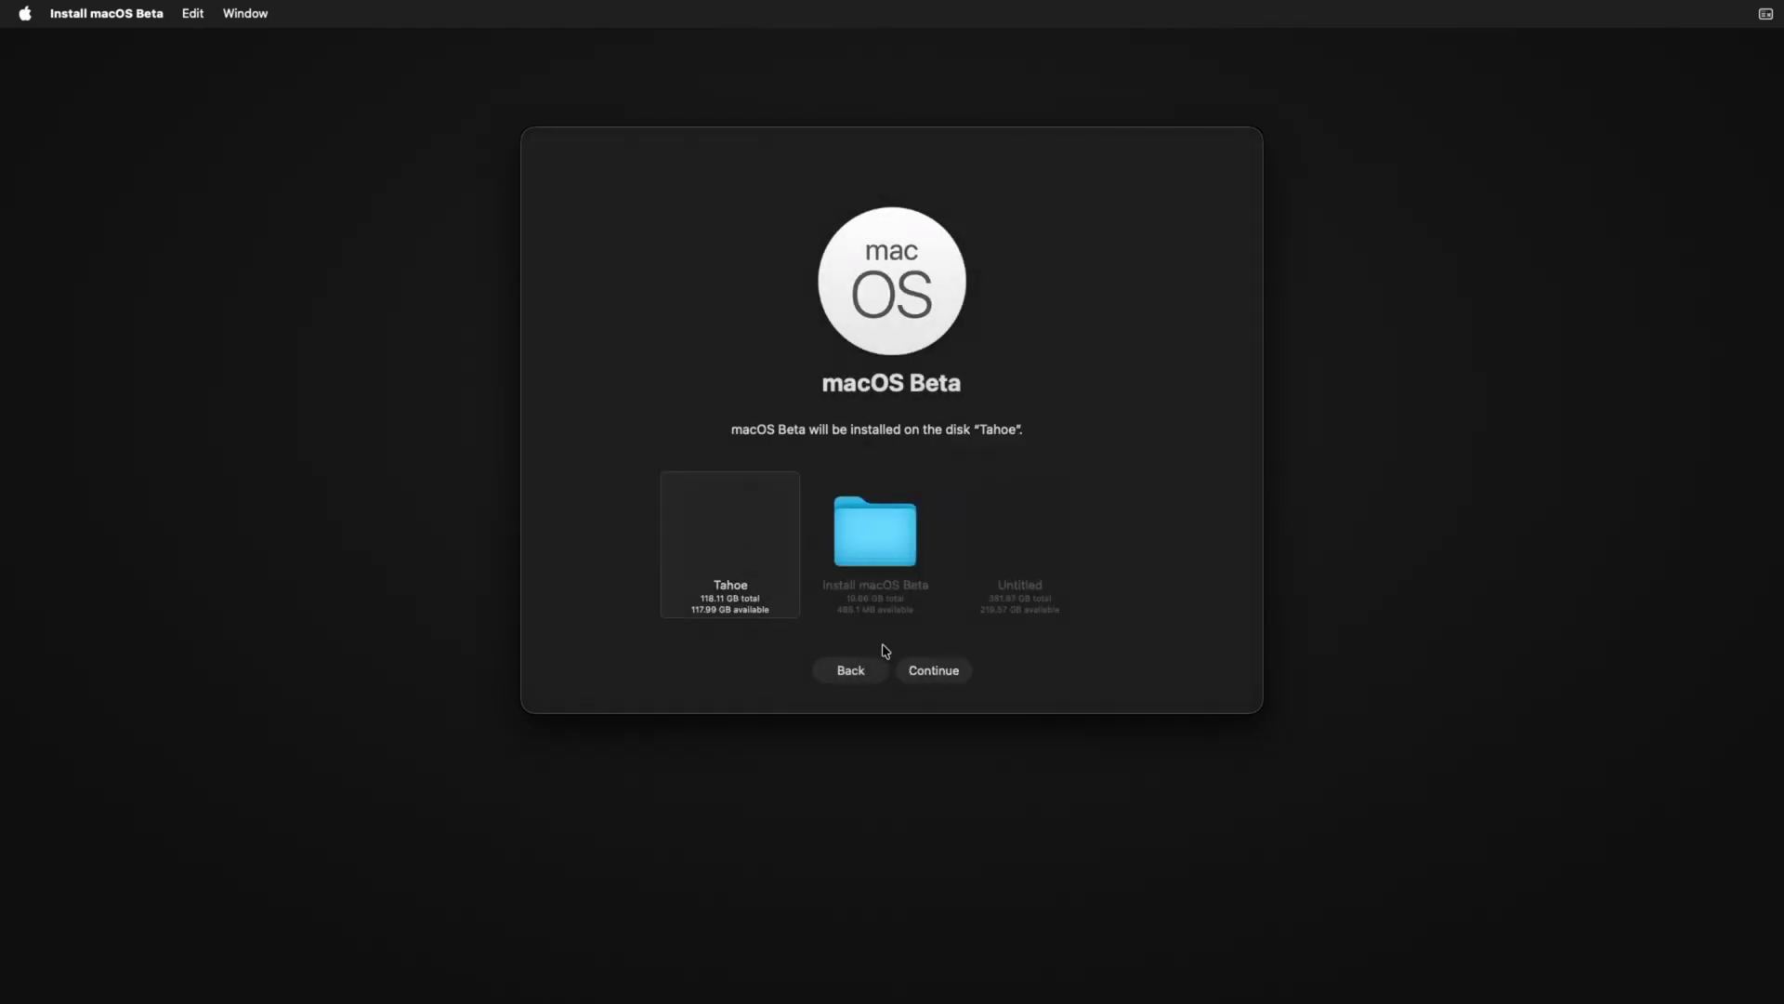
{"action": "left_click", "coordinate": [931, 673]}
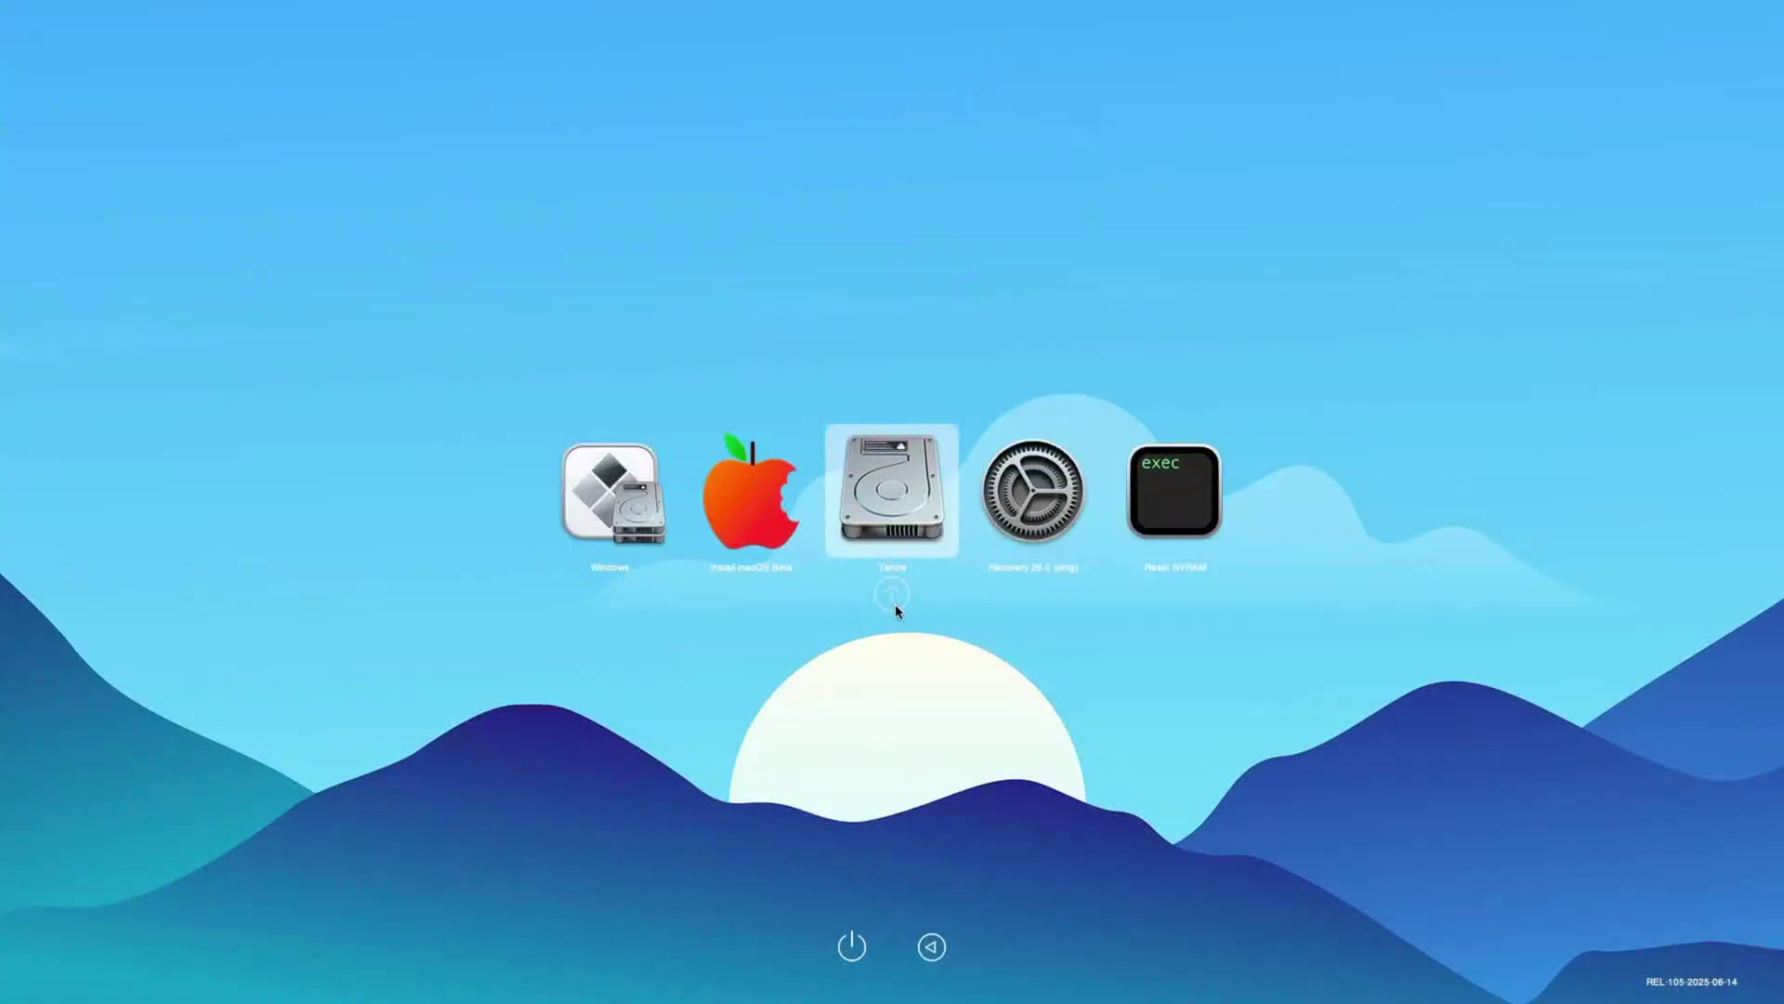
Boot the Tahoe entry from the OpenCore picker.
{"action": "left_click", "coordinate": [892, 595]}
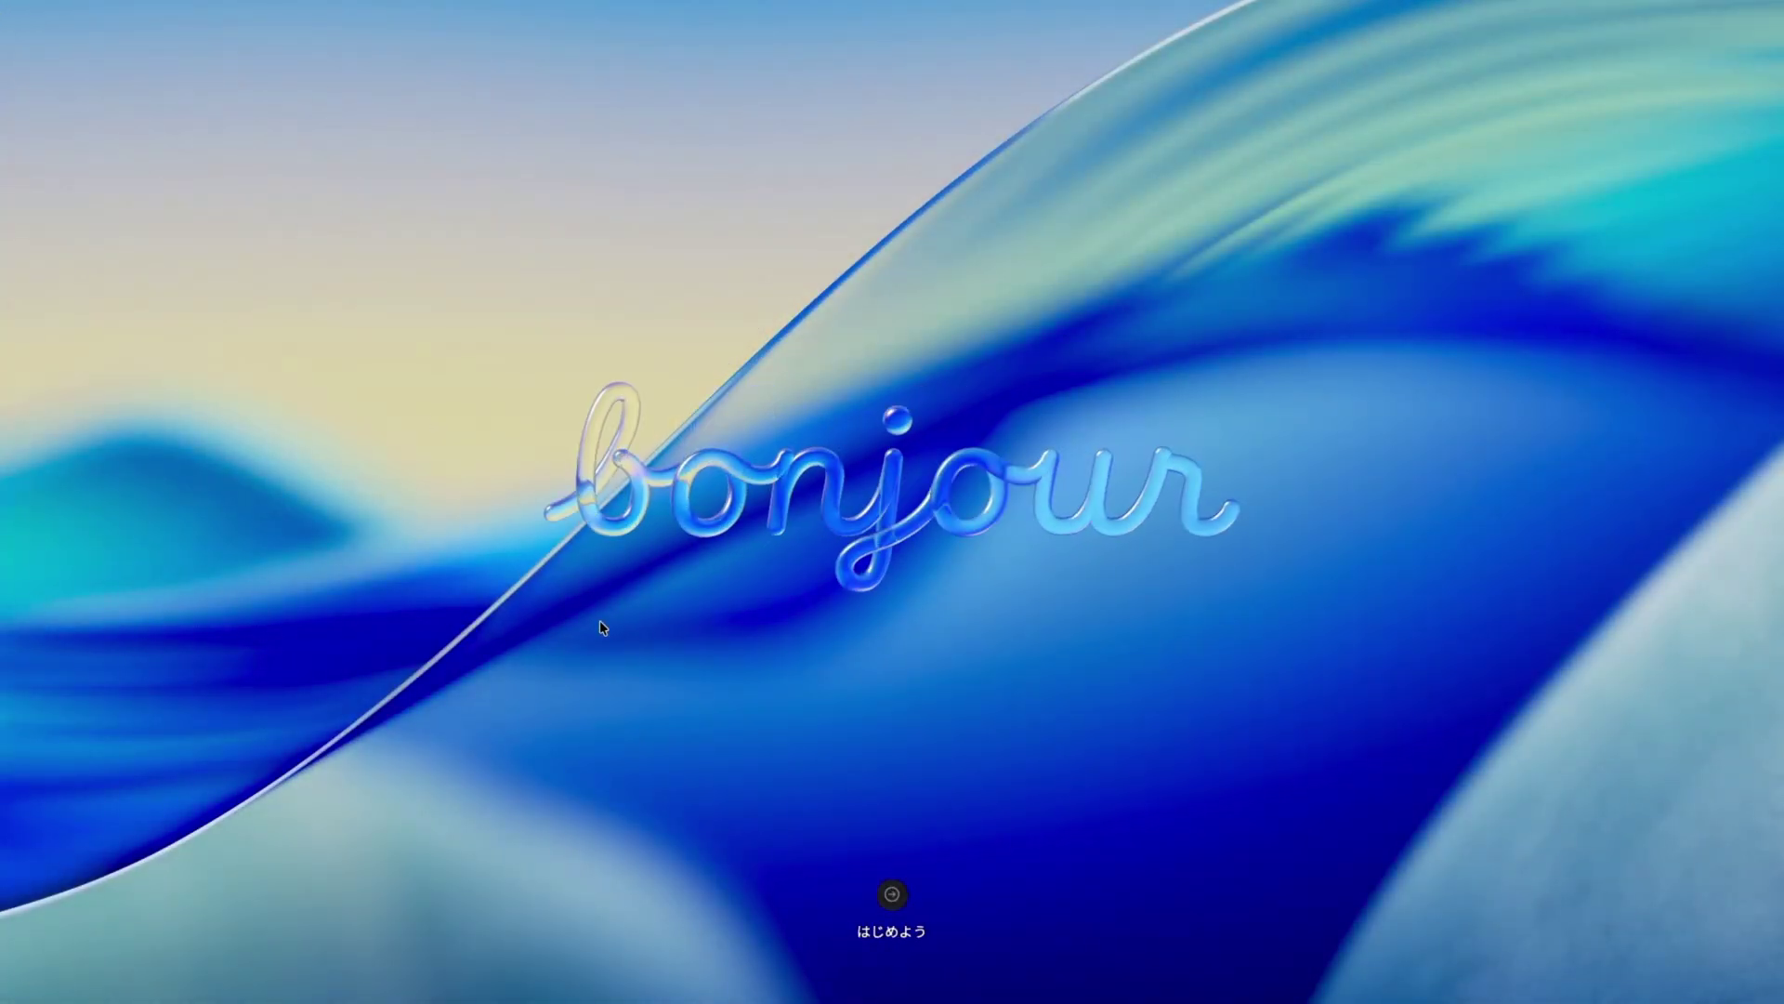
Choose English and India, and set up as a new Mac without transferring data.
{"action": "key", "text": "Return"}
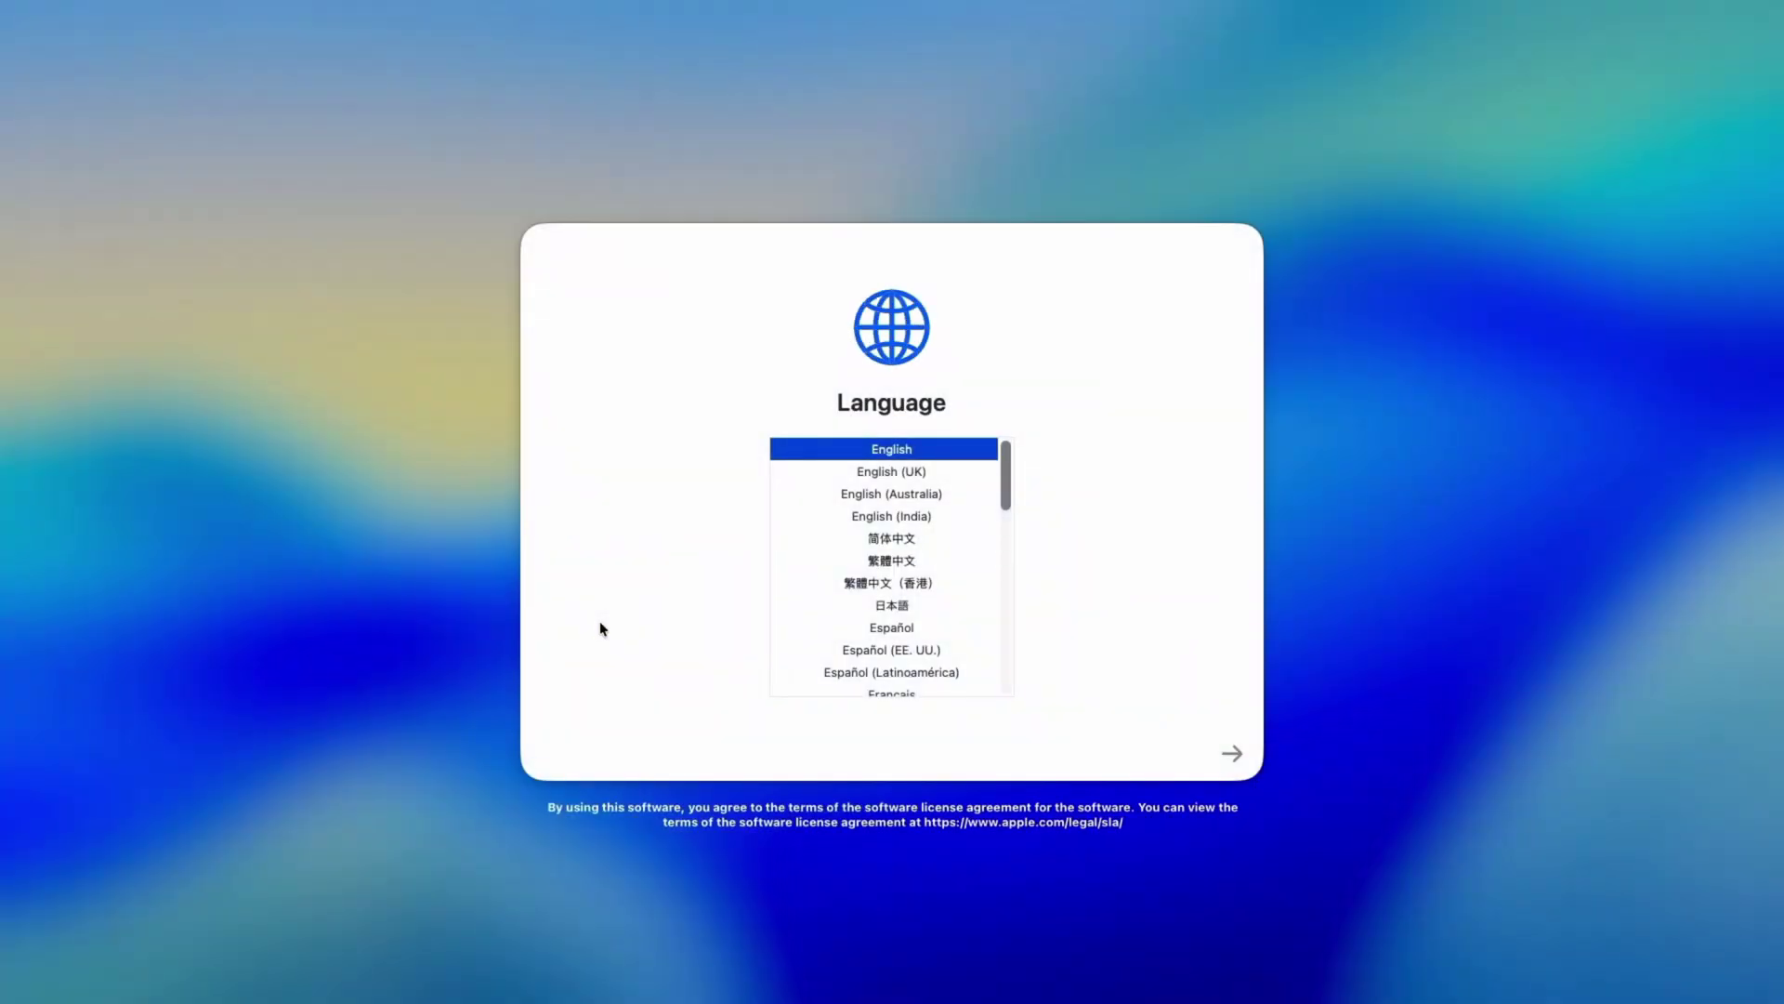
{"action": "left_click", "coordinate": [1232, 754]}
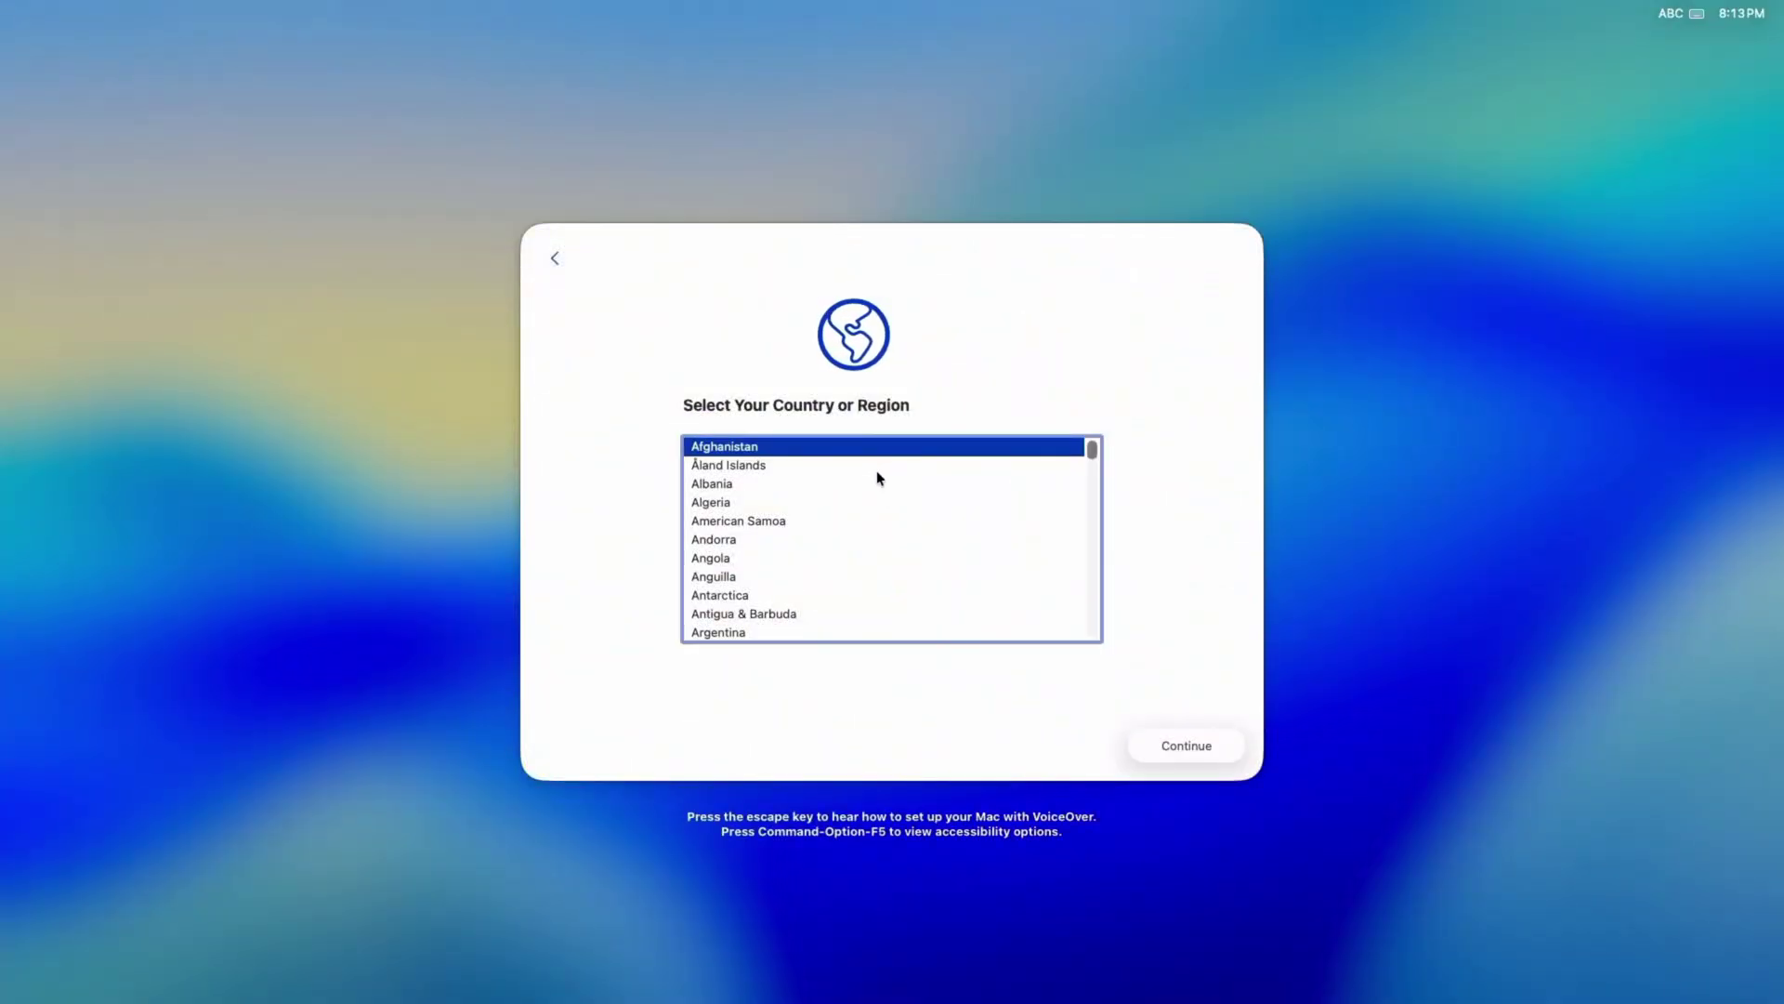
{"action": "type", "text": "india"}
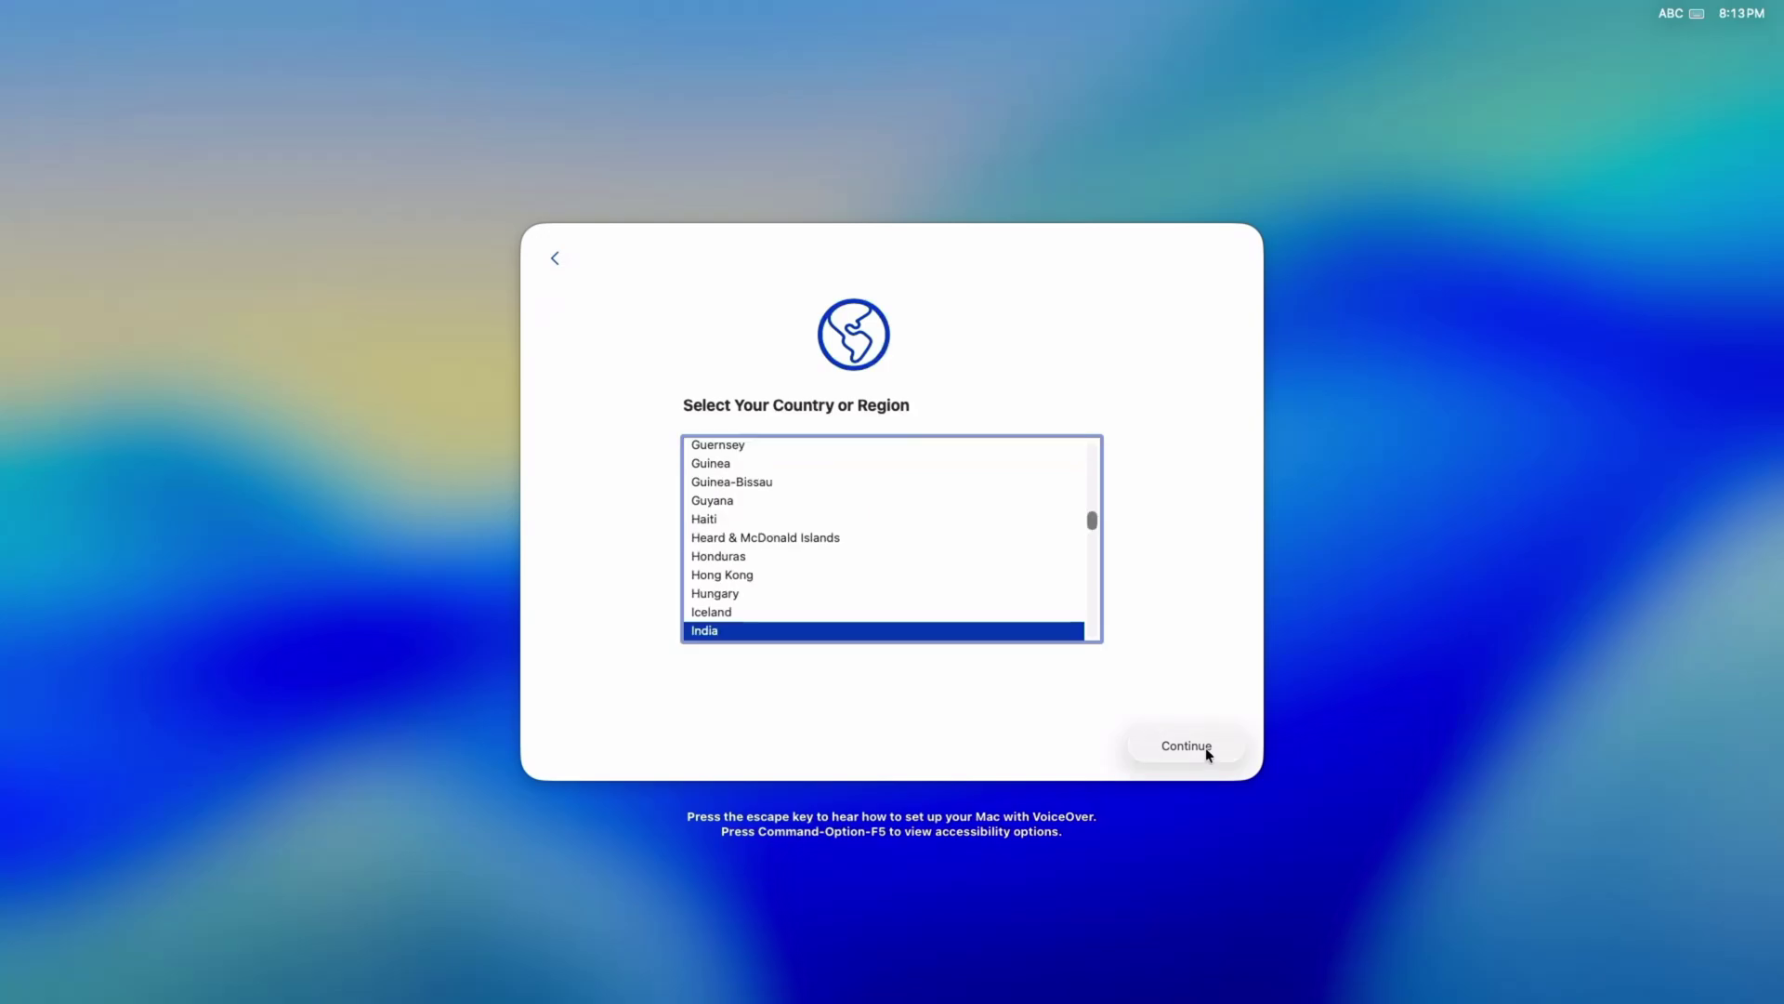
{"action": "left_click", "coordinate": [1207, 747]}
{"action": "left_click", "coordinate": [757, 681]}
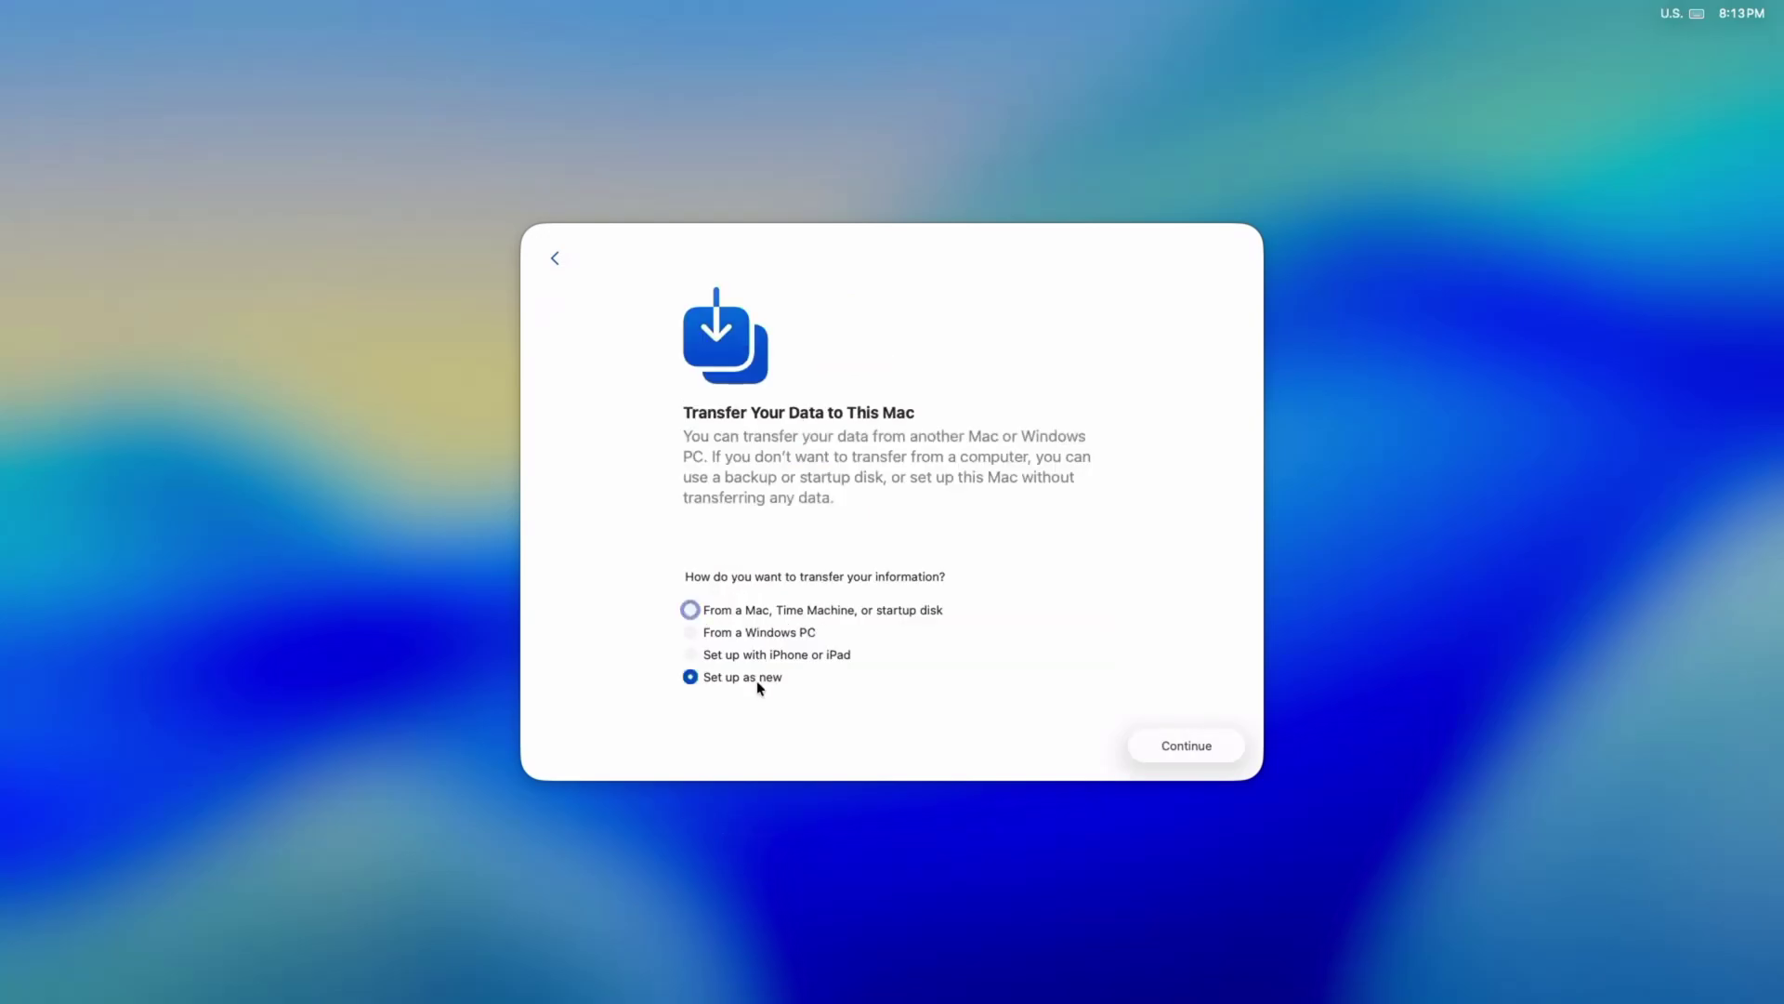
{"action": "left_click", "coordinate": [1174, 751]}
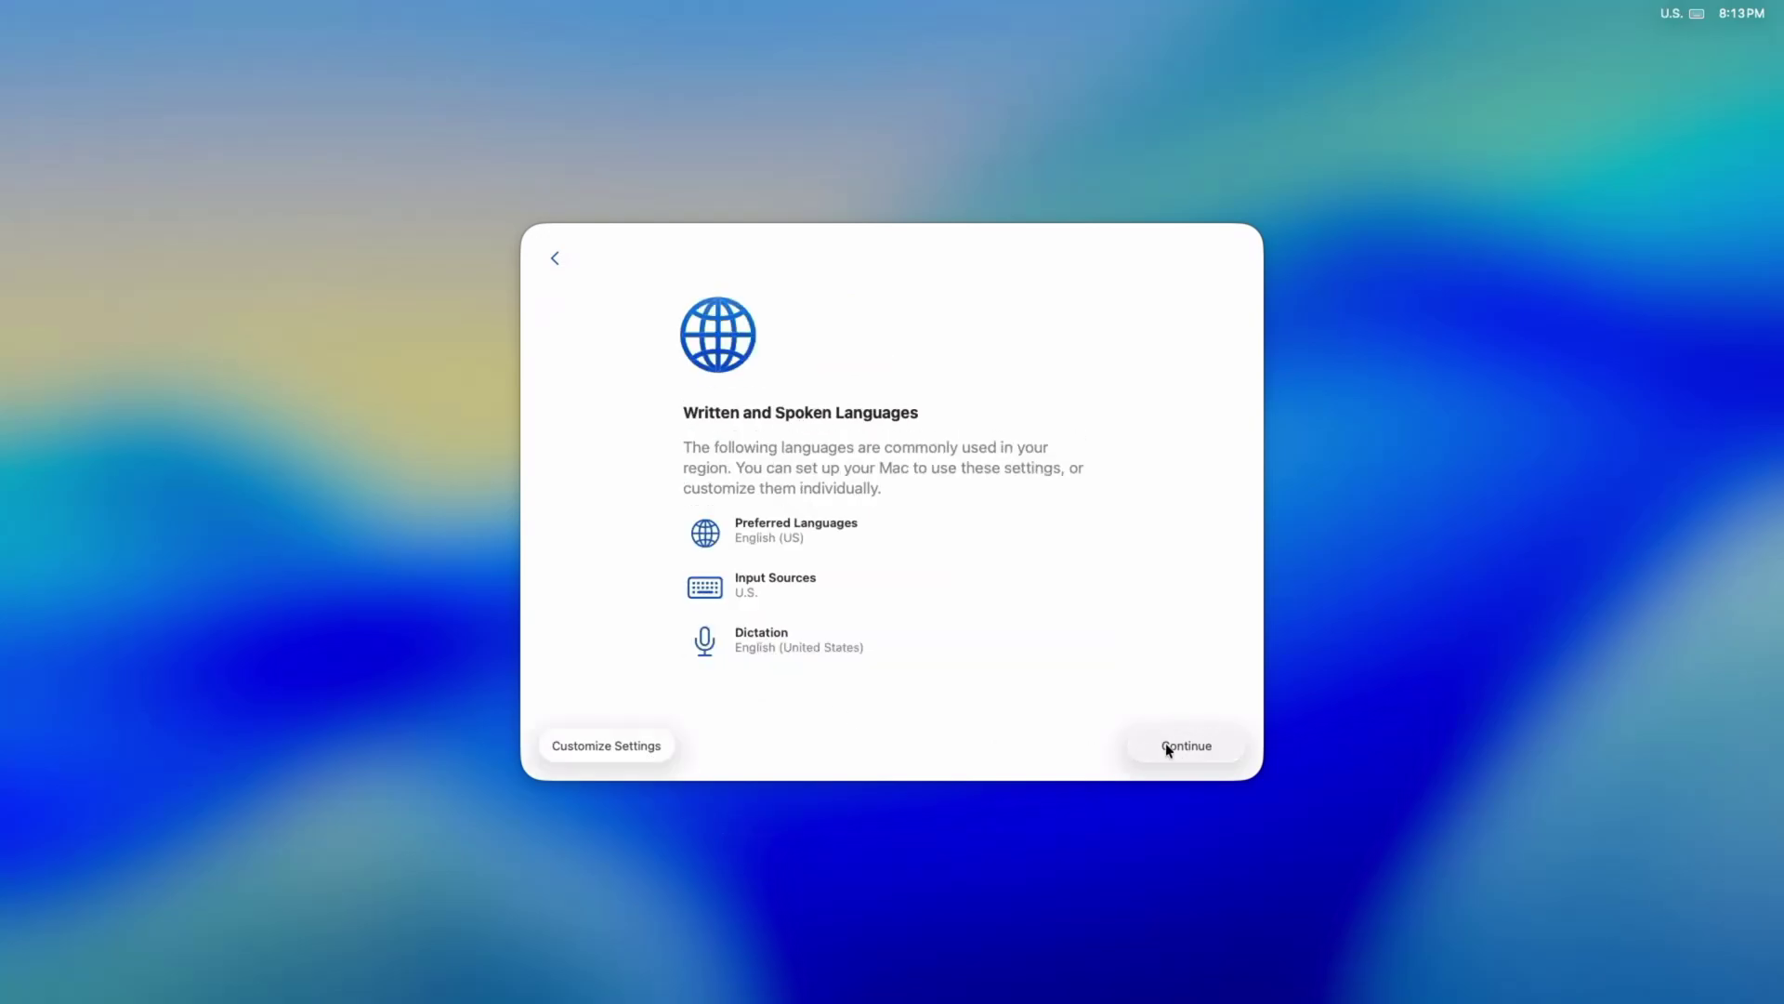
Accept the language settings, skip Accessibility, and continue with no Internet connection.
{"action": "left_click", "coordinate": [1198, 748]}
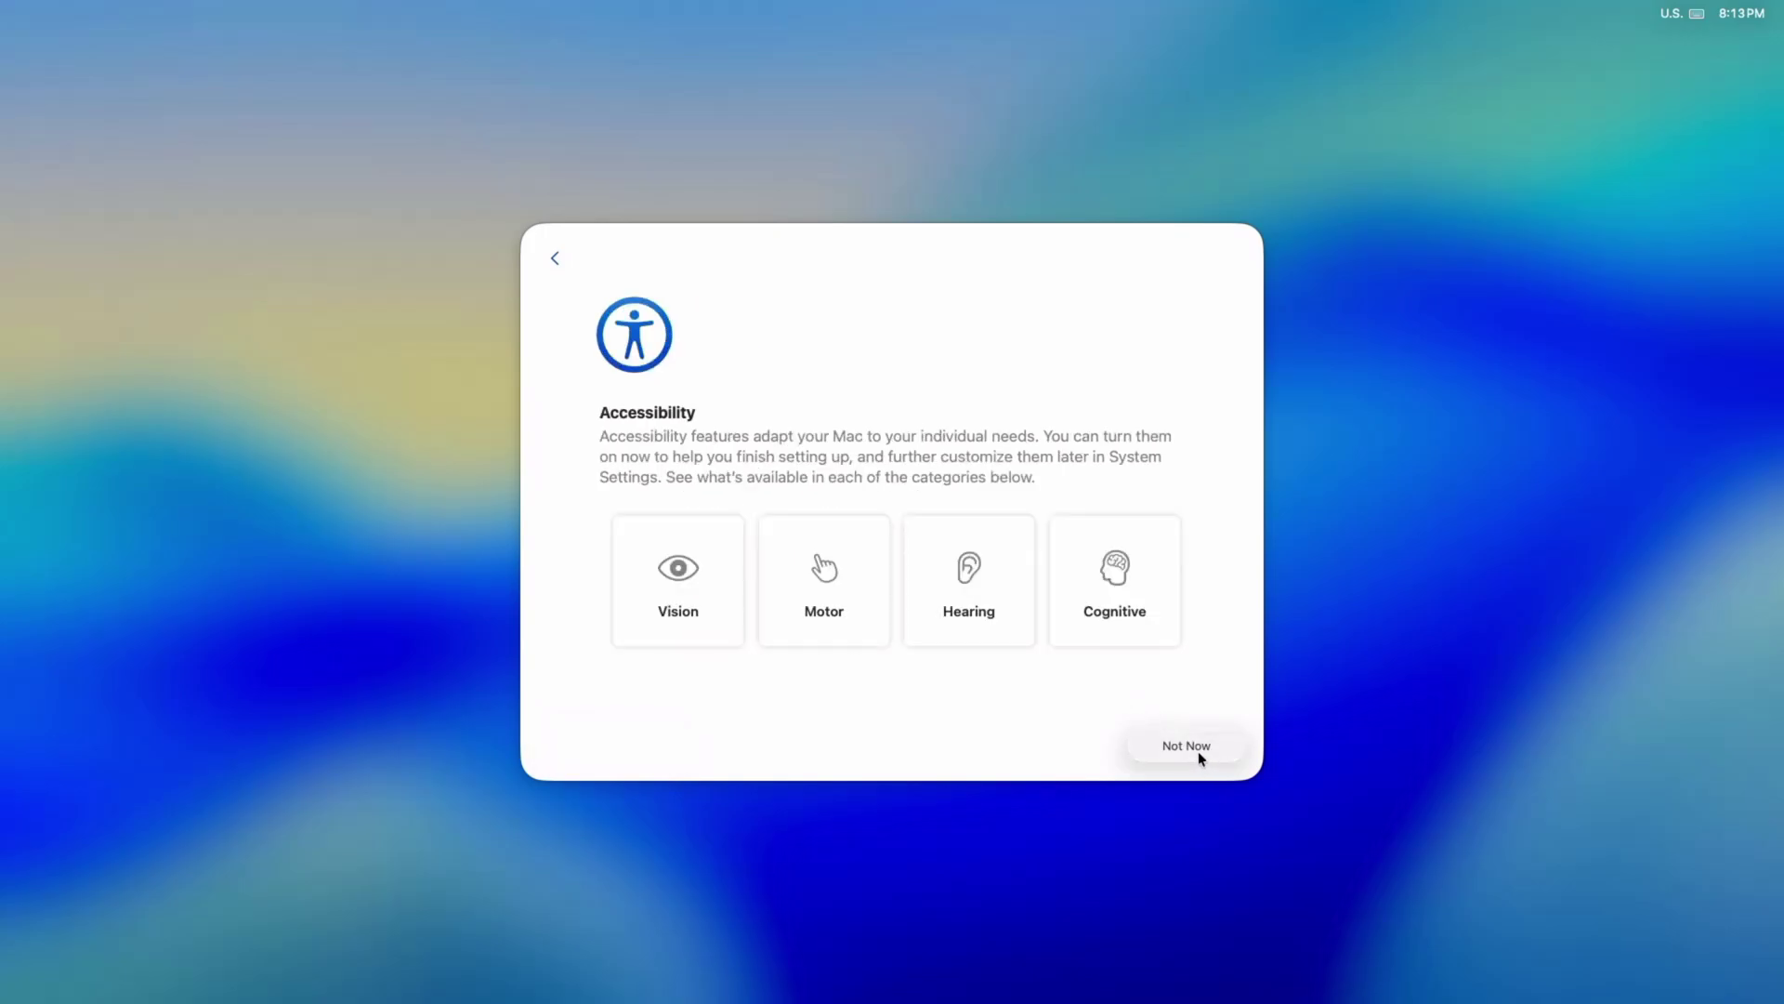
{"action": "left_click", "coordinate": [1197, 750]}
{"action": "left_click", "coordinate": [794, 453]}
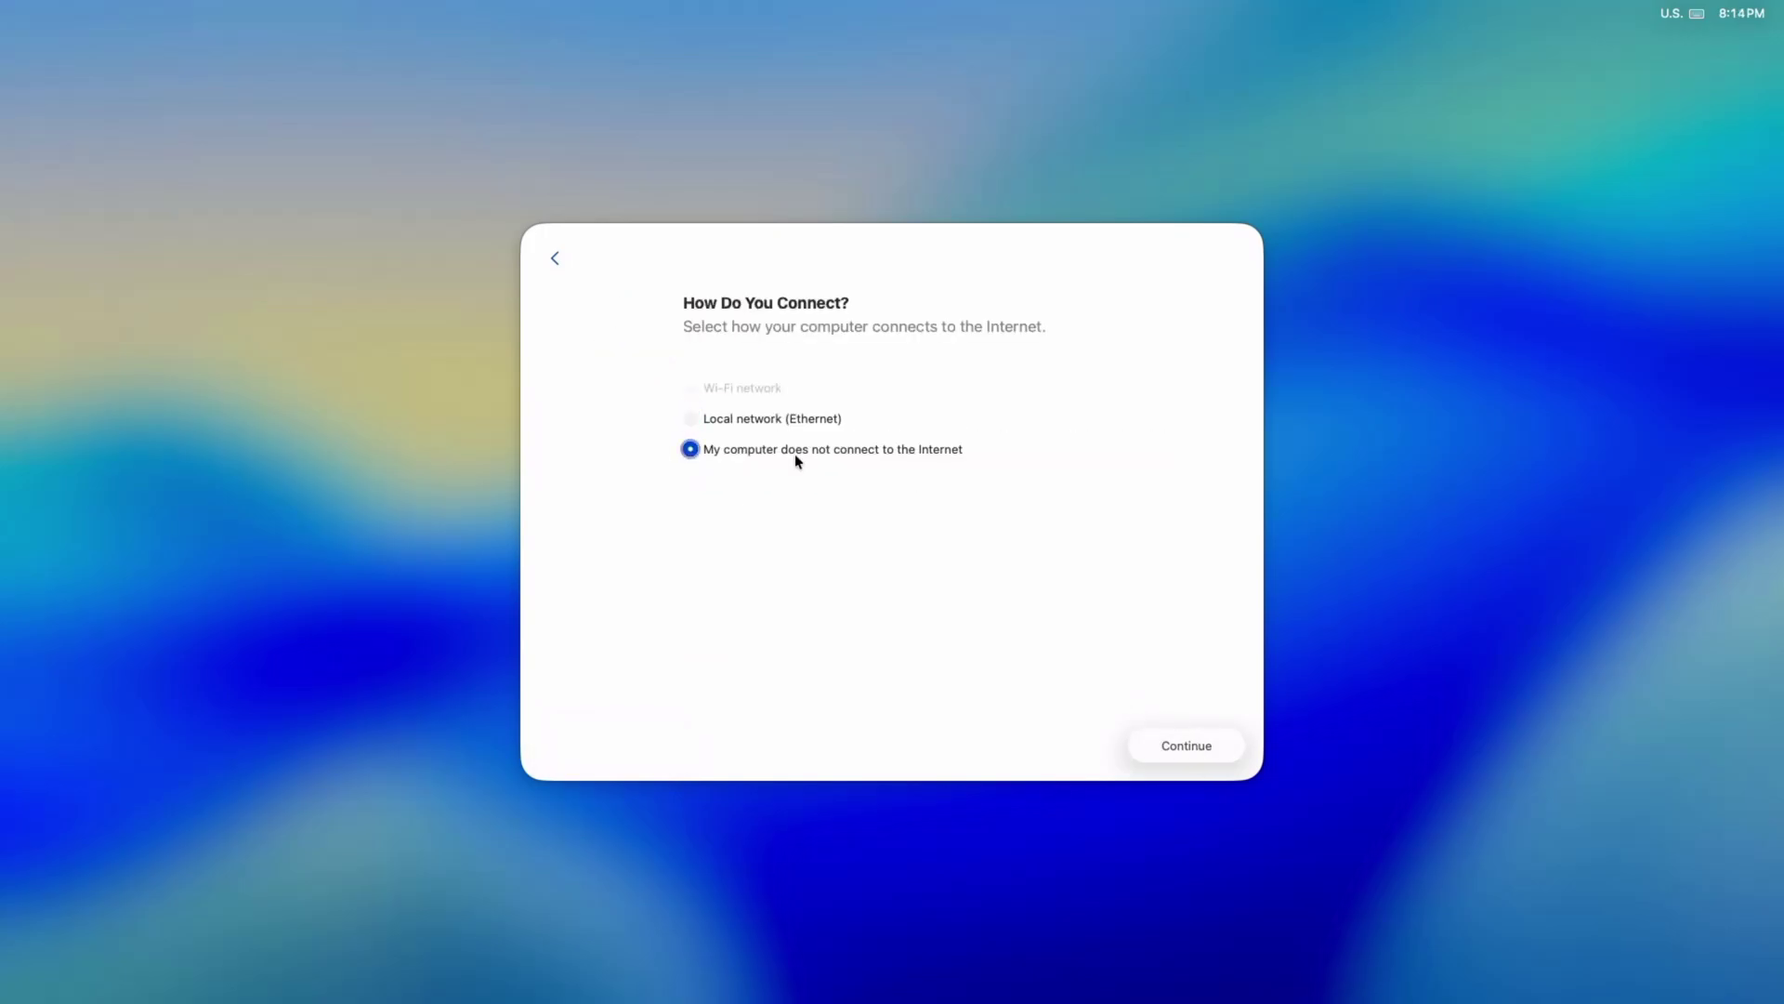
{"action": "left_click", "coordinate": [1171, 743]}
{"action": "left_click", "coordinate": [962, 576]}
{"action": "left_click", "coordinate": [1195, 748]}
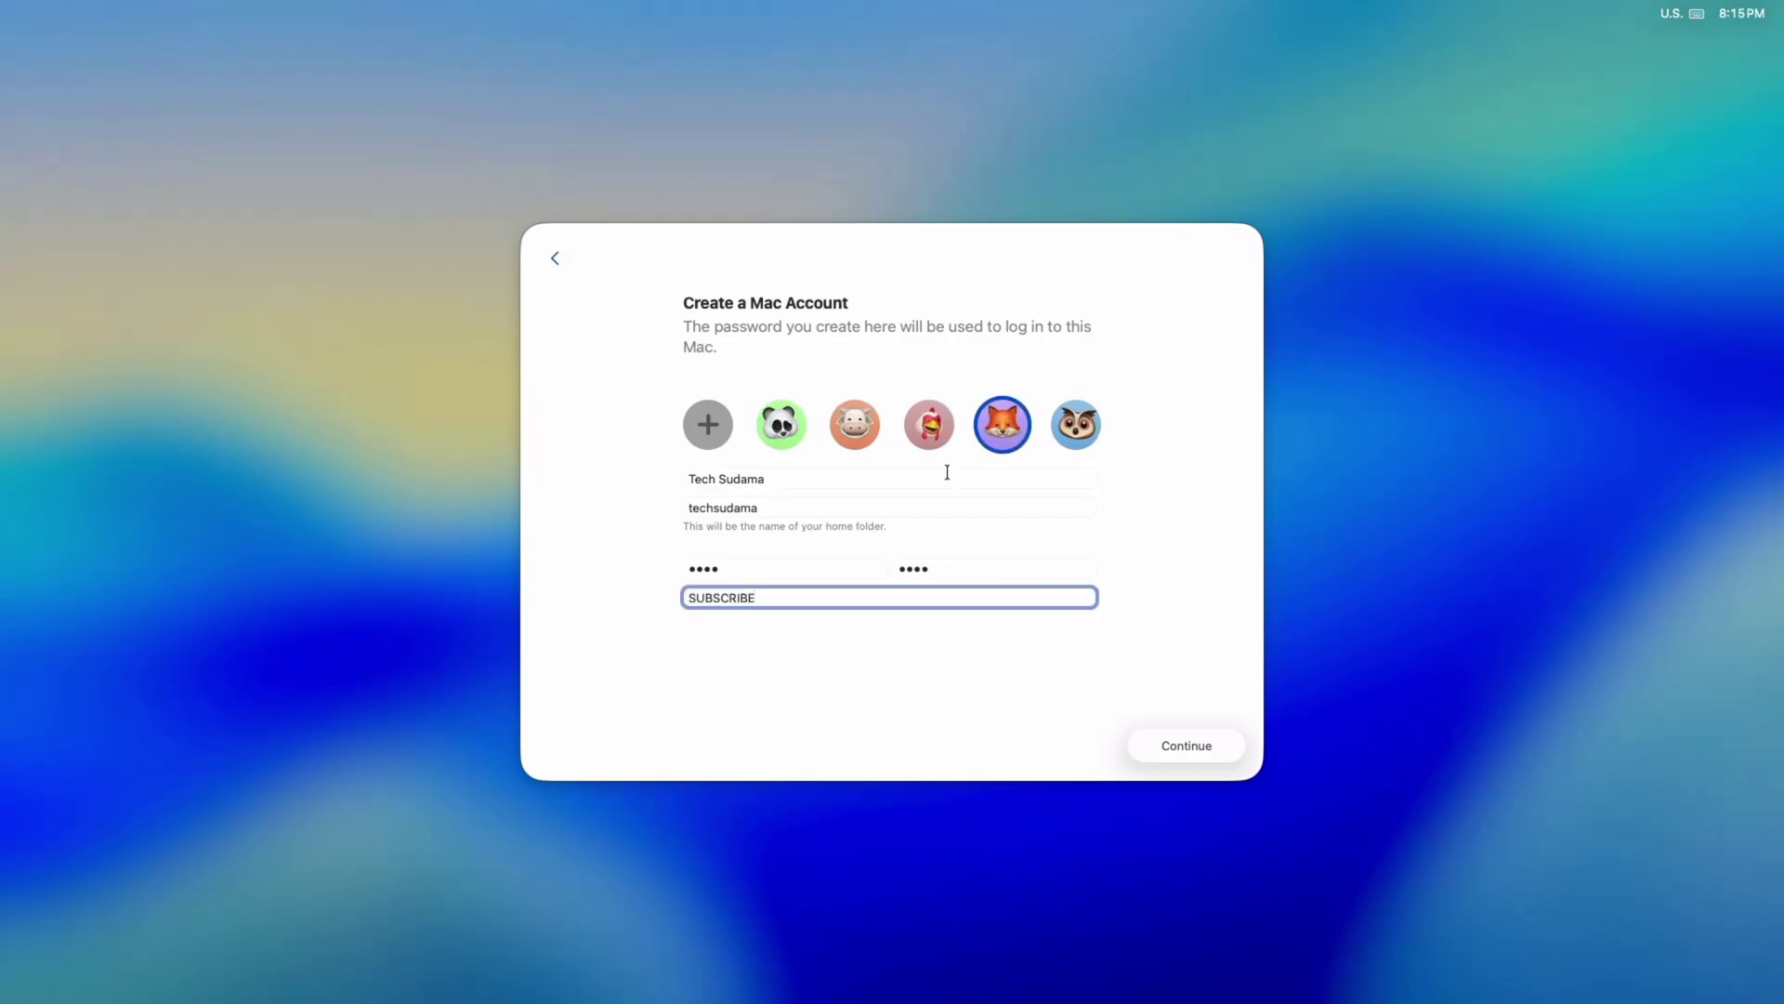
Create the account, agree to the macOS terms, and decline Location Services.
{"action": "left_click", "coordinate": [1176, 744]}
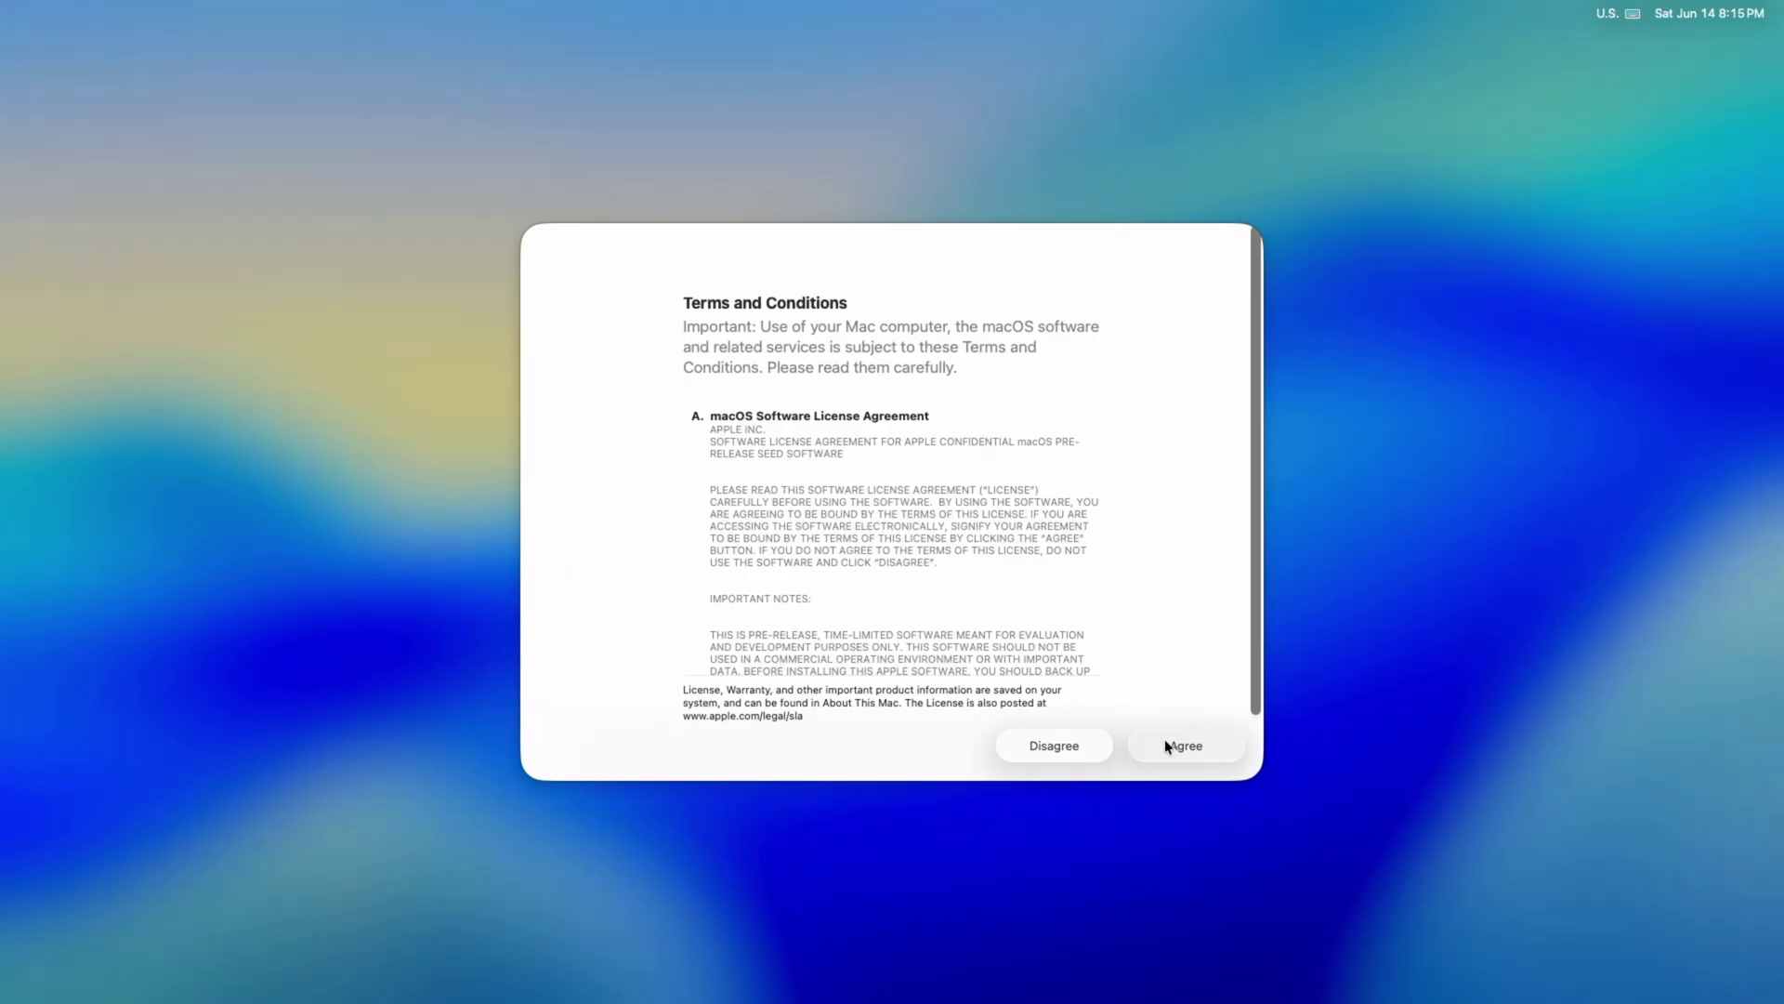
{"action": "left_click", "coordinate": [1166, 742]}
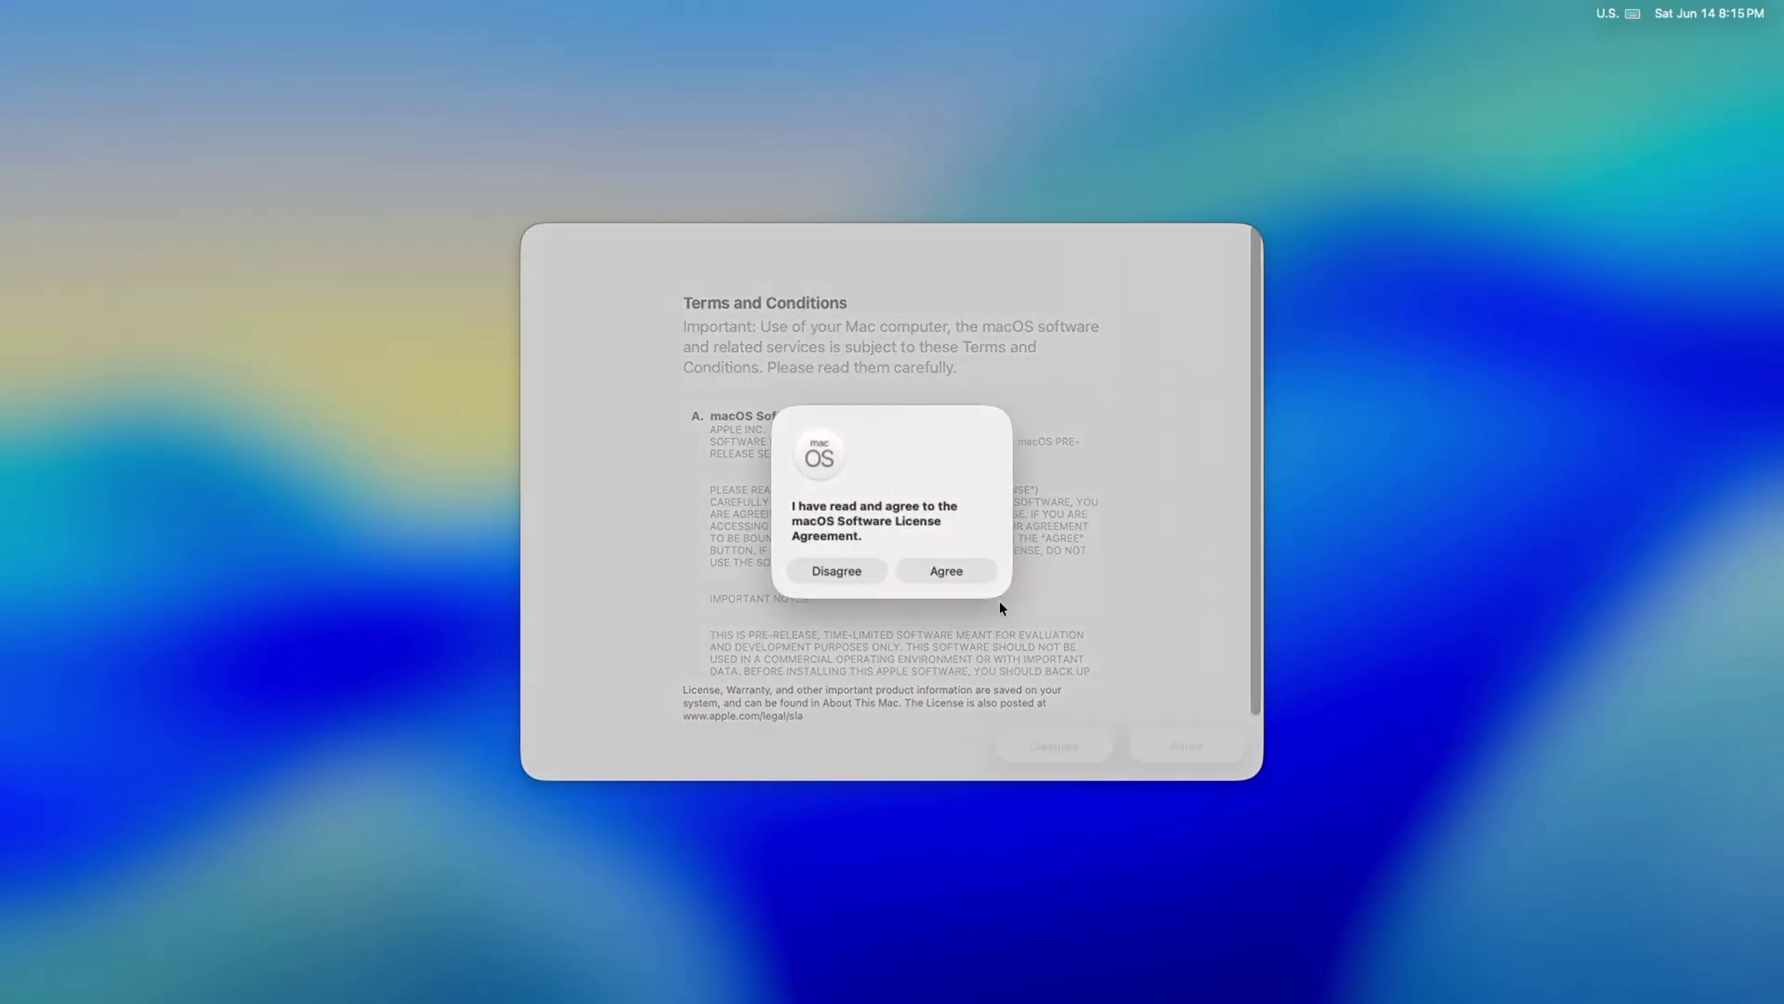
{"action": "left_click", "coordinate": [979, 578]}
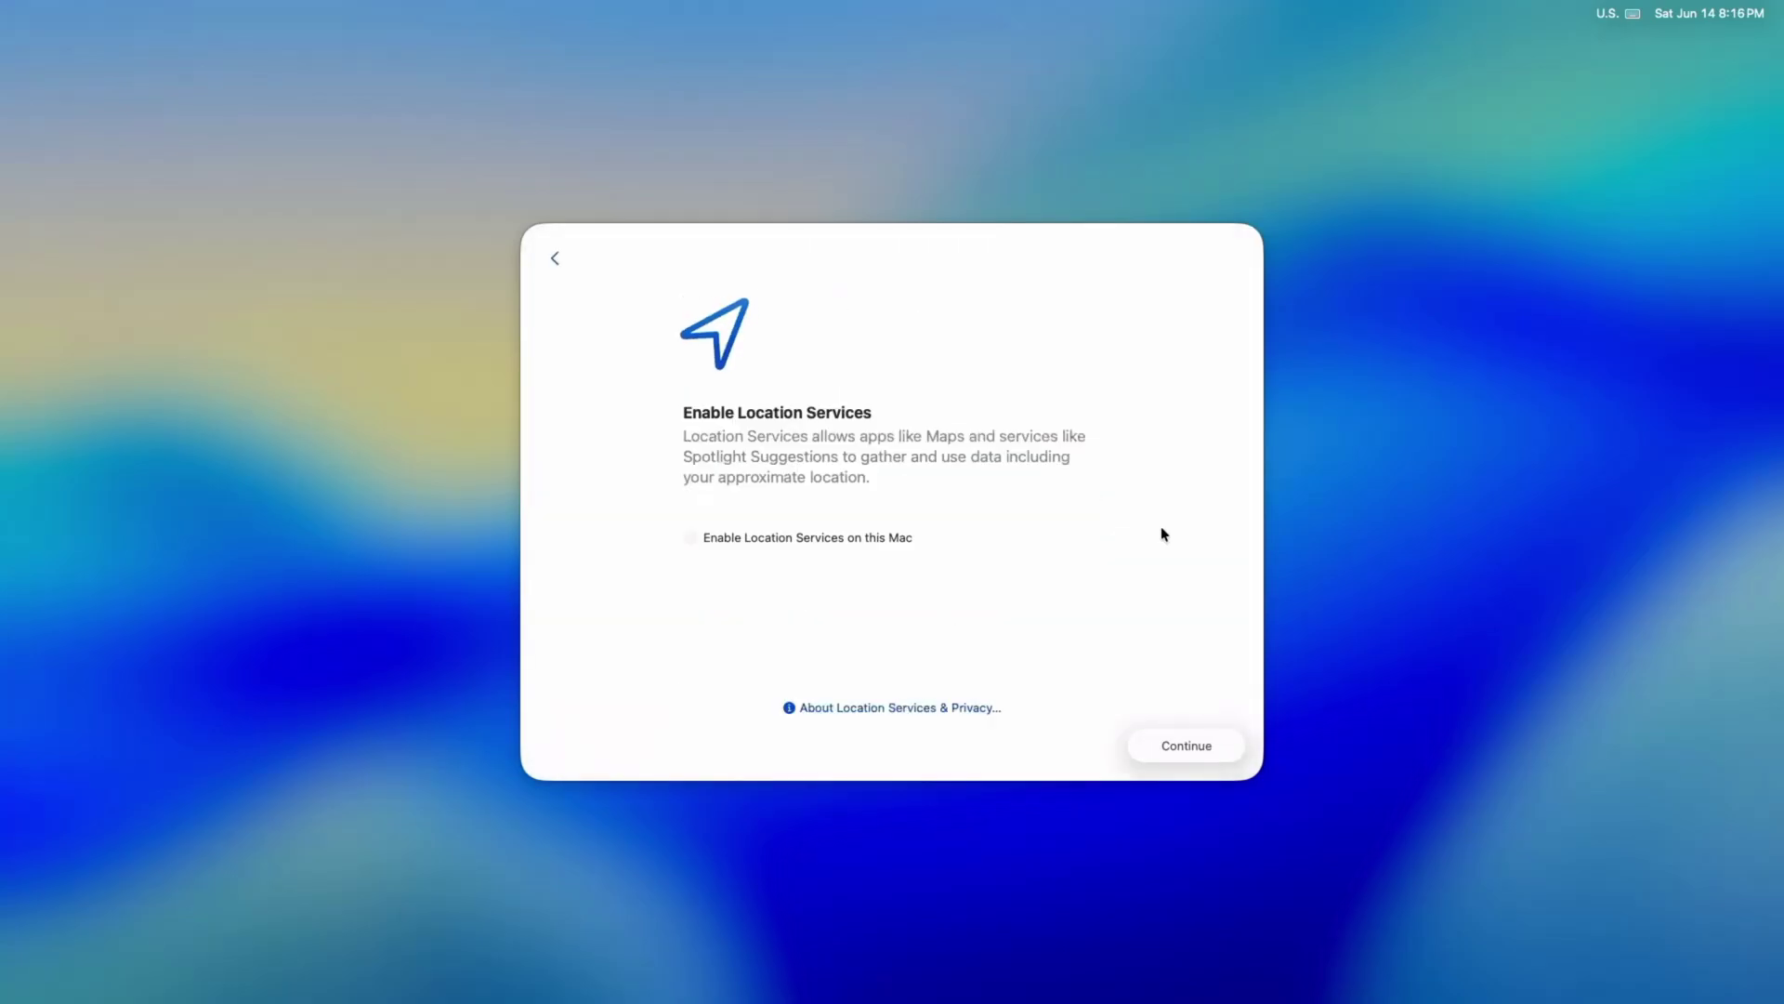
{"action": "left_click", "coordinate": [1165, 749]}
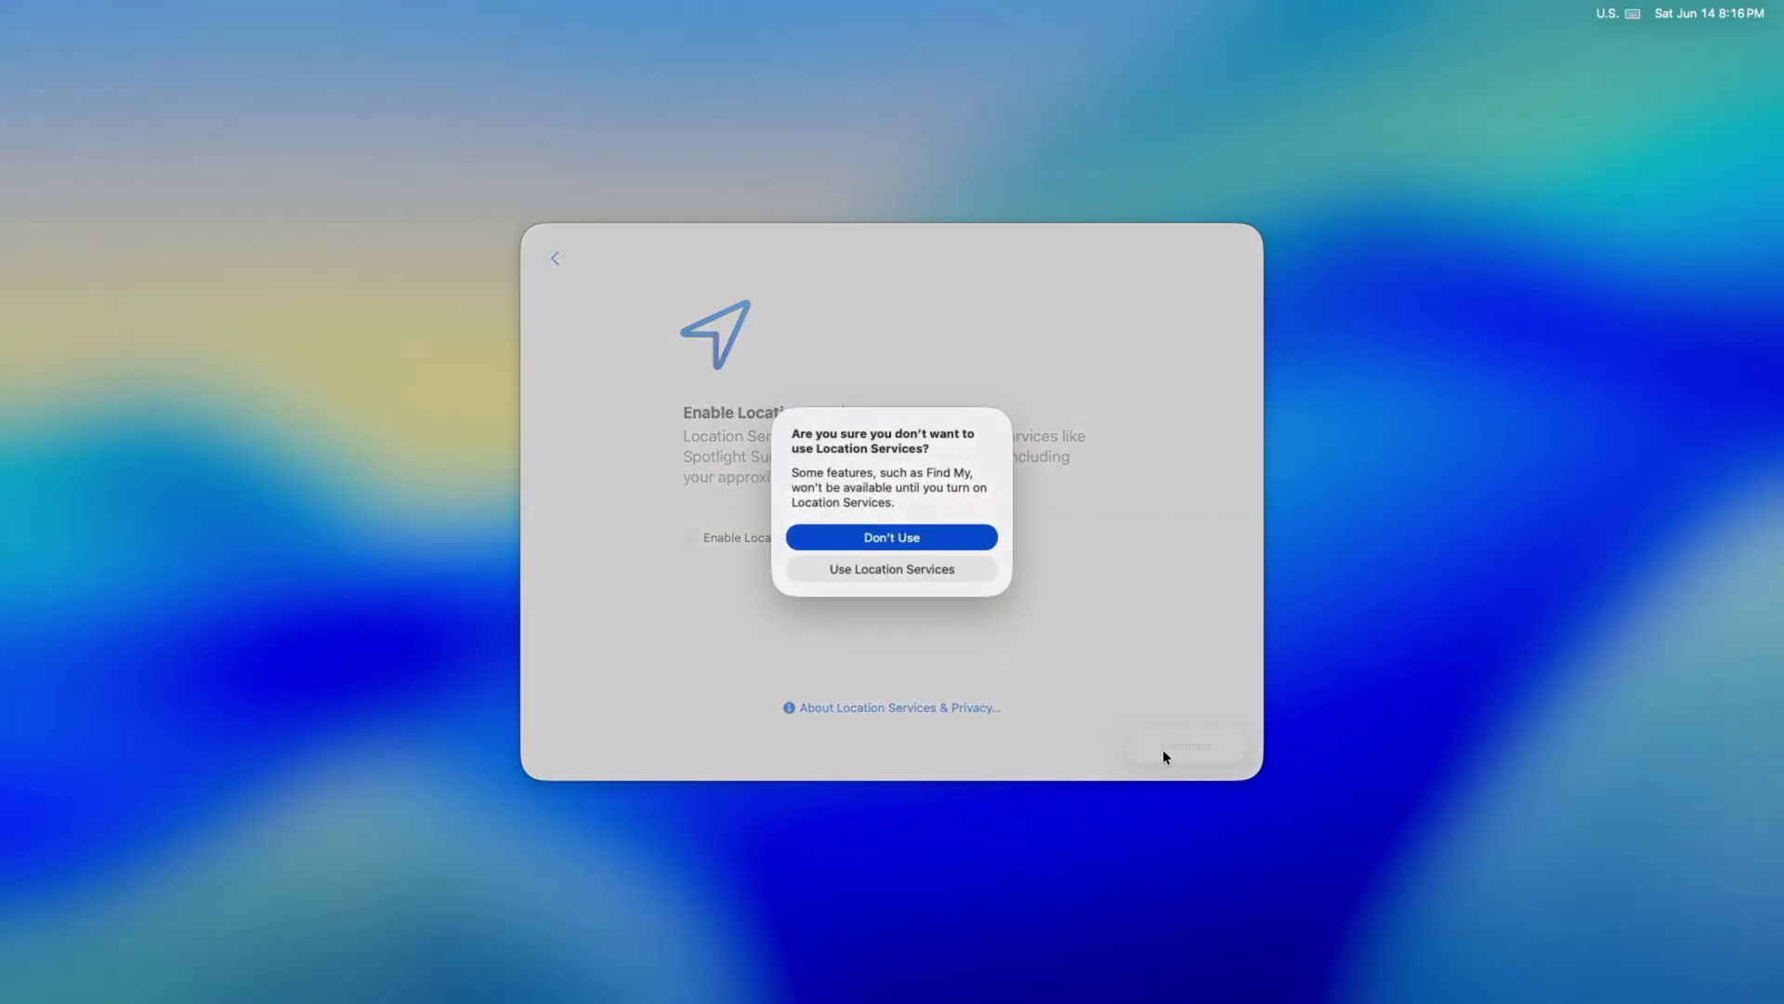
{"action": "left_click", "coordinate": [869, 537]}
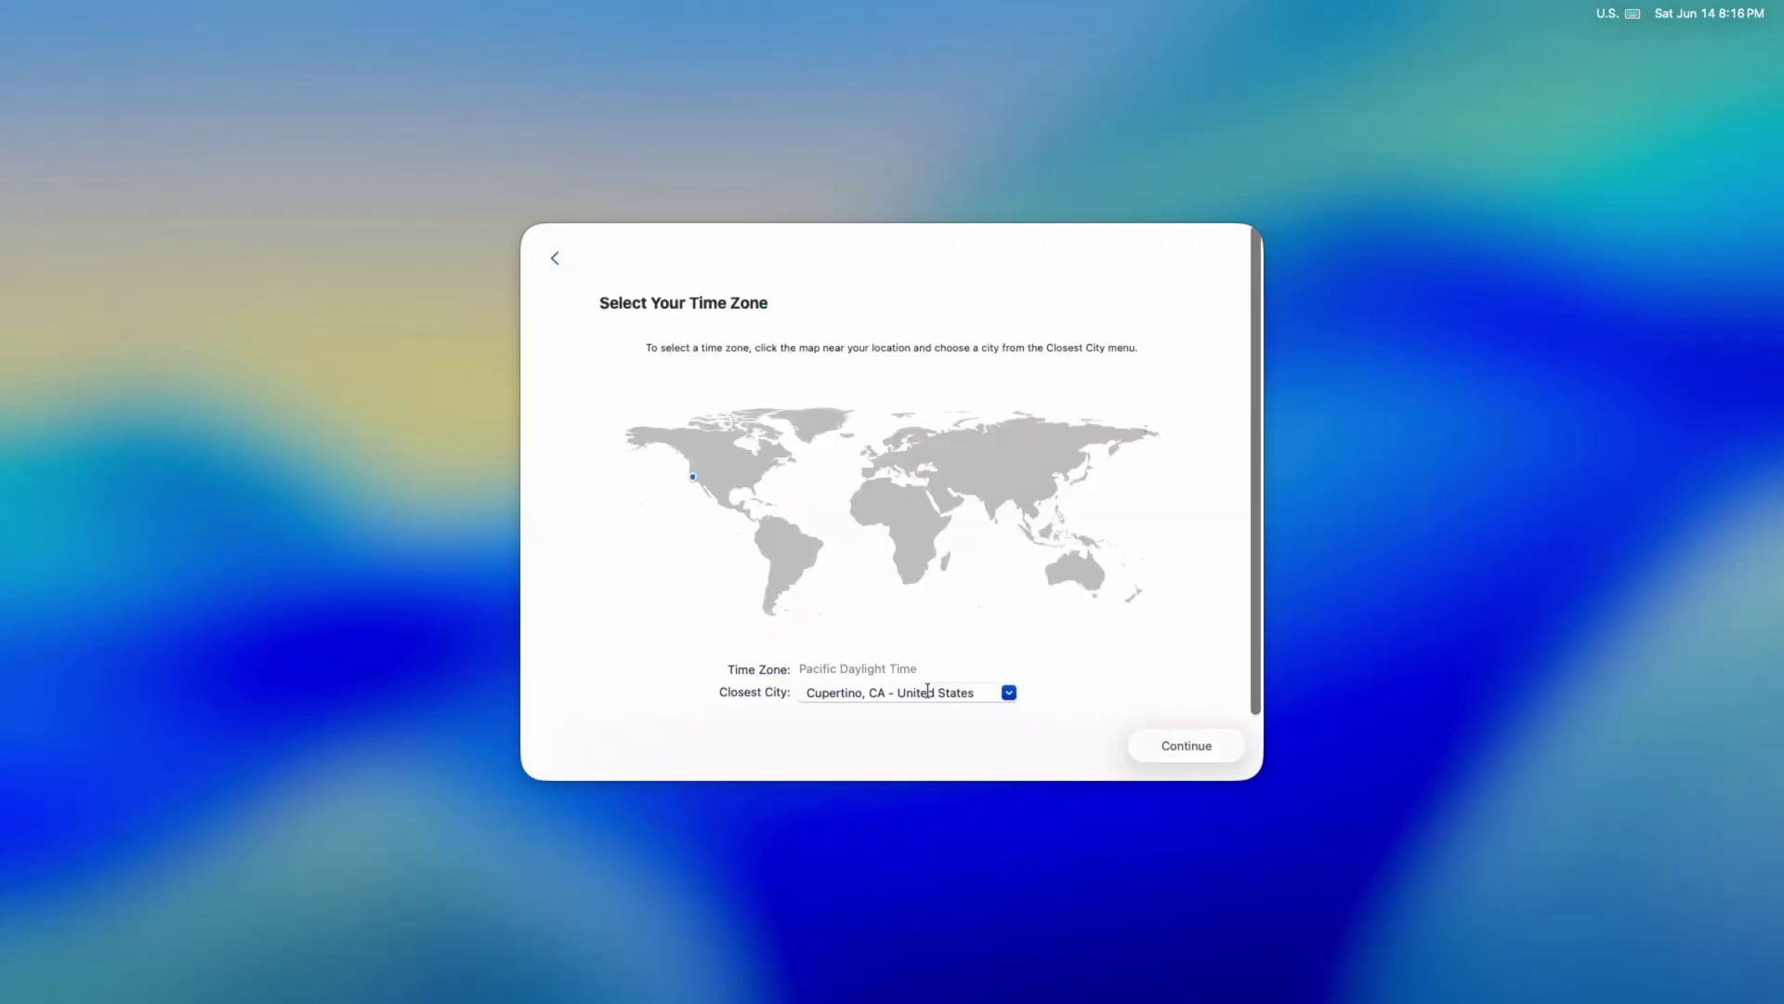
Keep the time zone, defer Screen Time, enable Siri with Voice 2, and decline audio sharing.
{"action": "left_click", "coordinate": [1167, 749]}
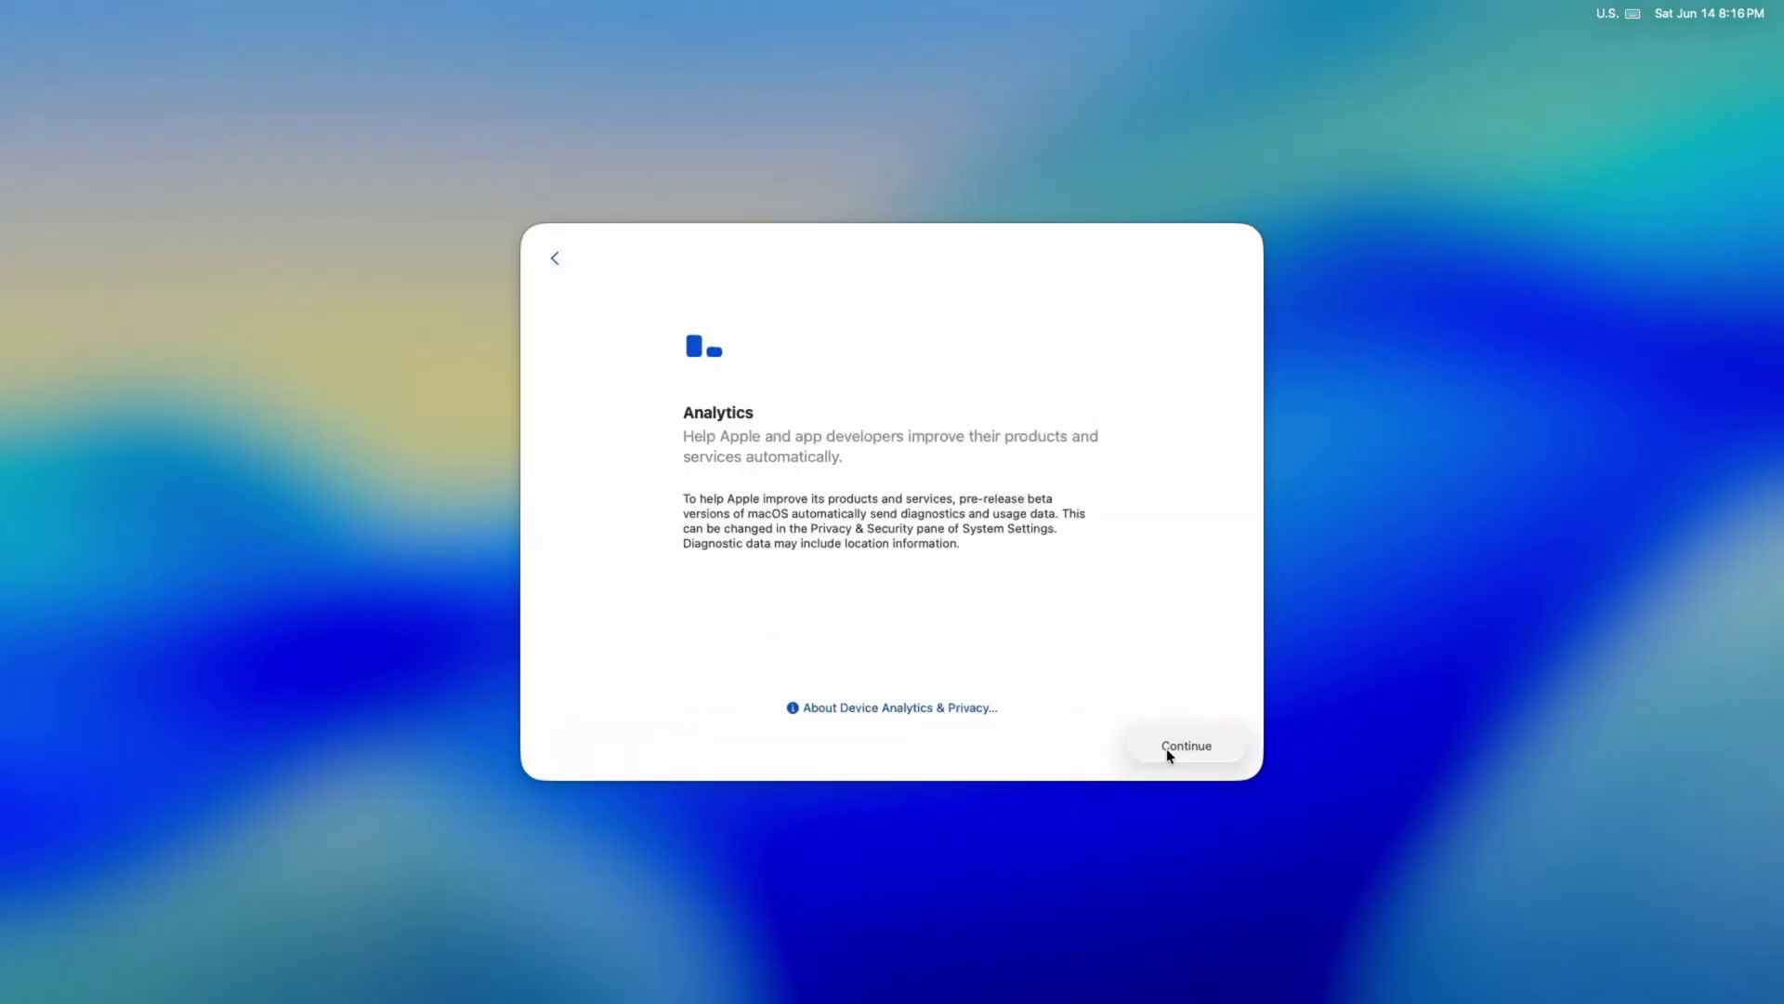
{"action": "left_click", "coordinate": [1179, 749]}
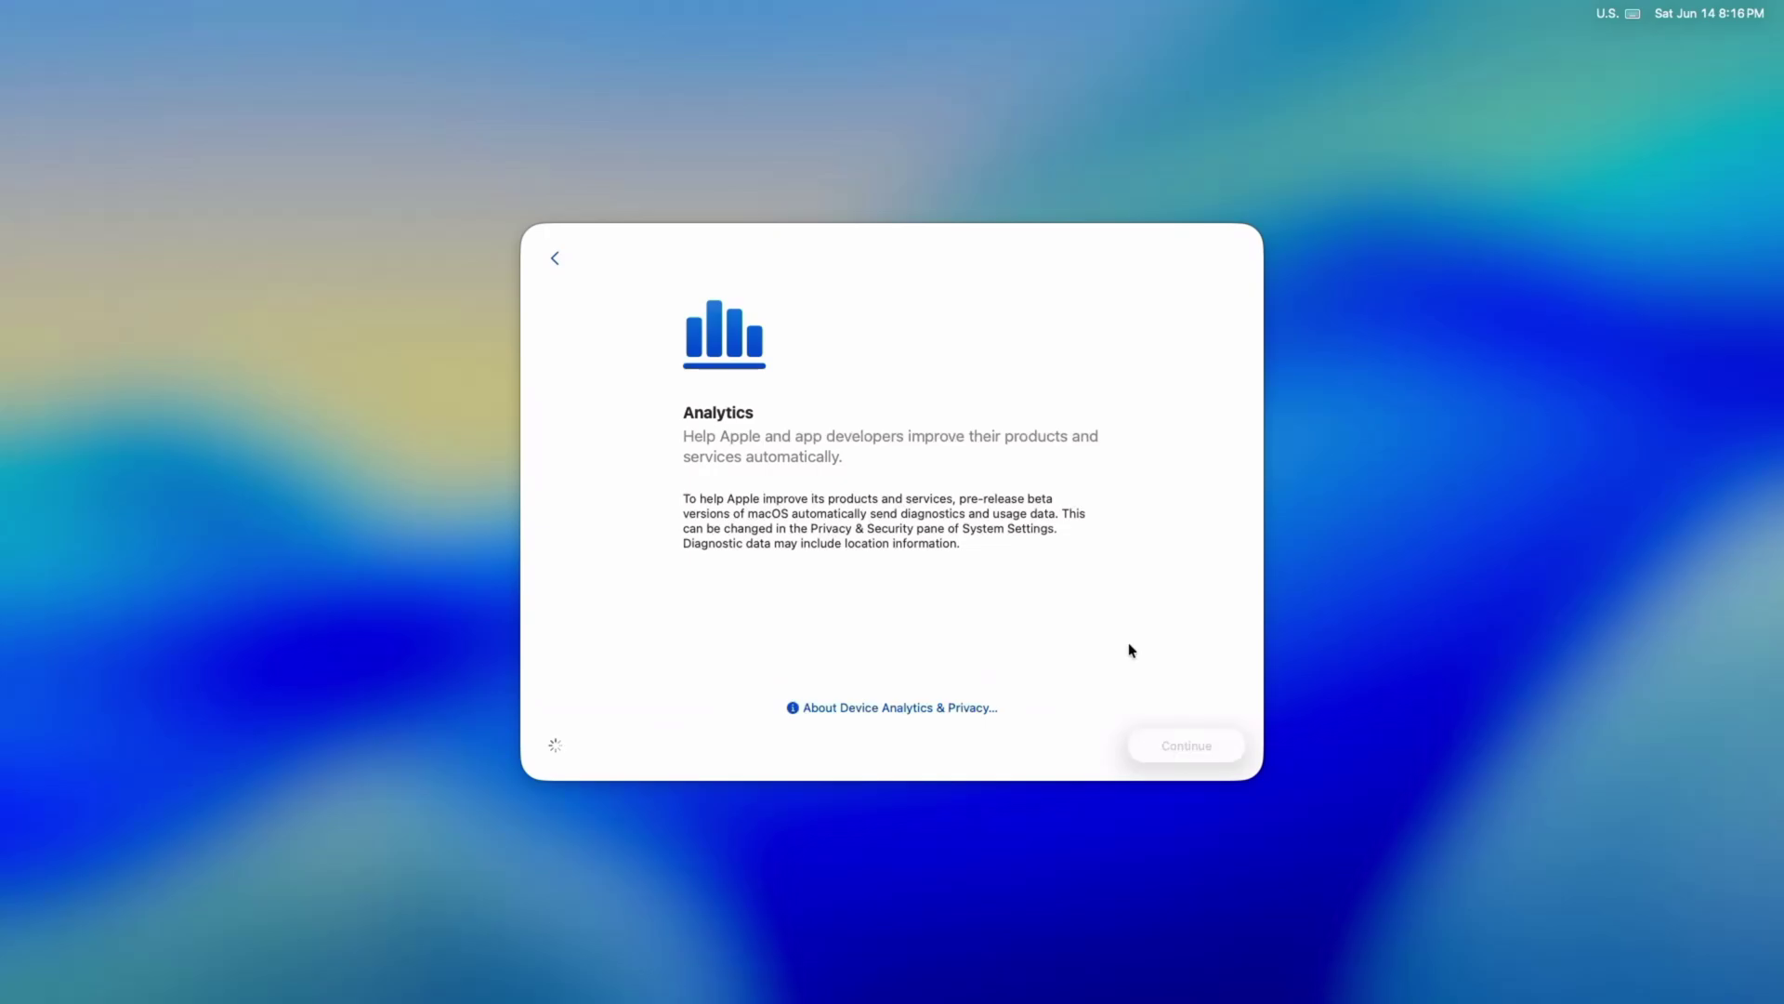
{"action": "left_click", "coordinate": [1056, 749]}
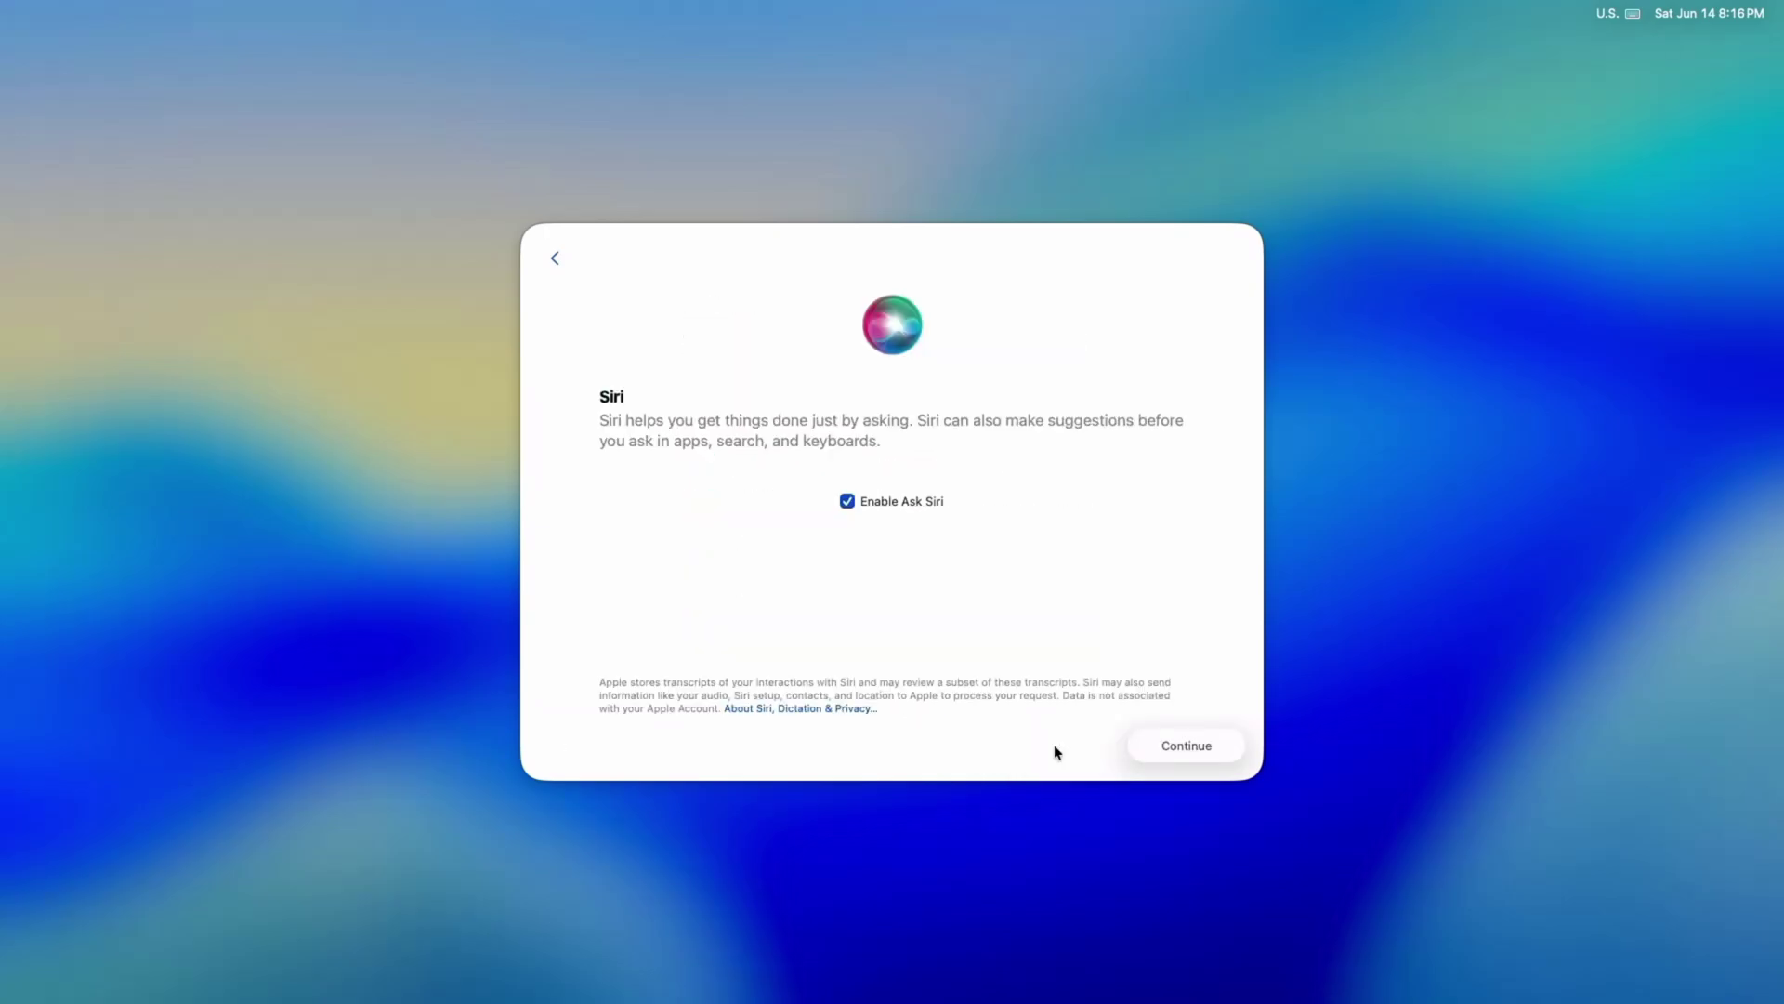
{"action": "left_click", "coordinate": [1180, 749]}
{"action": "left_click", "coordinate": [1190, 745]}
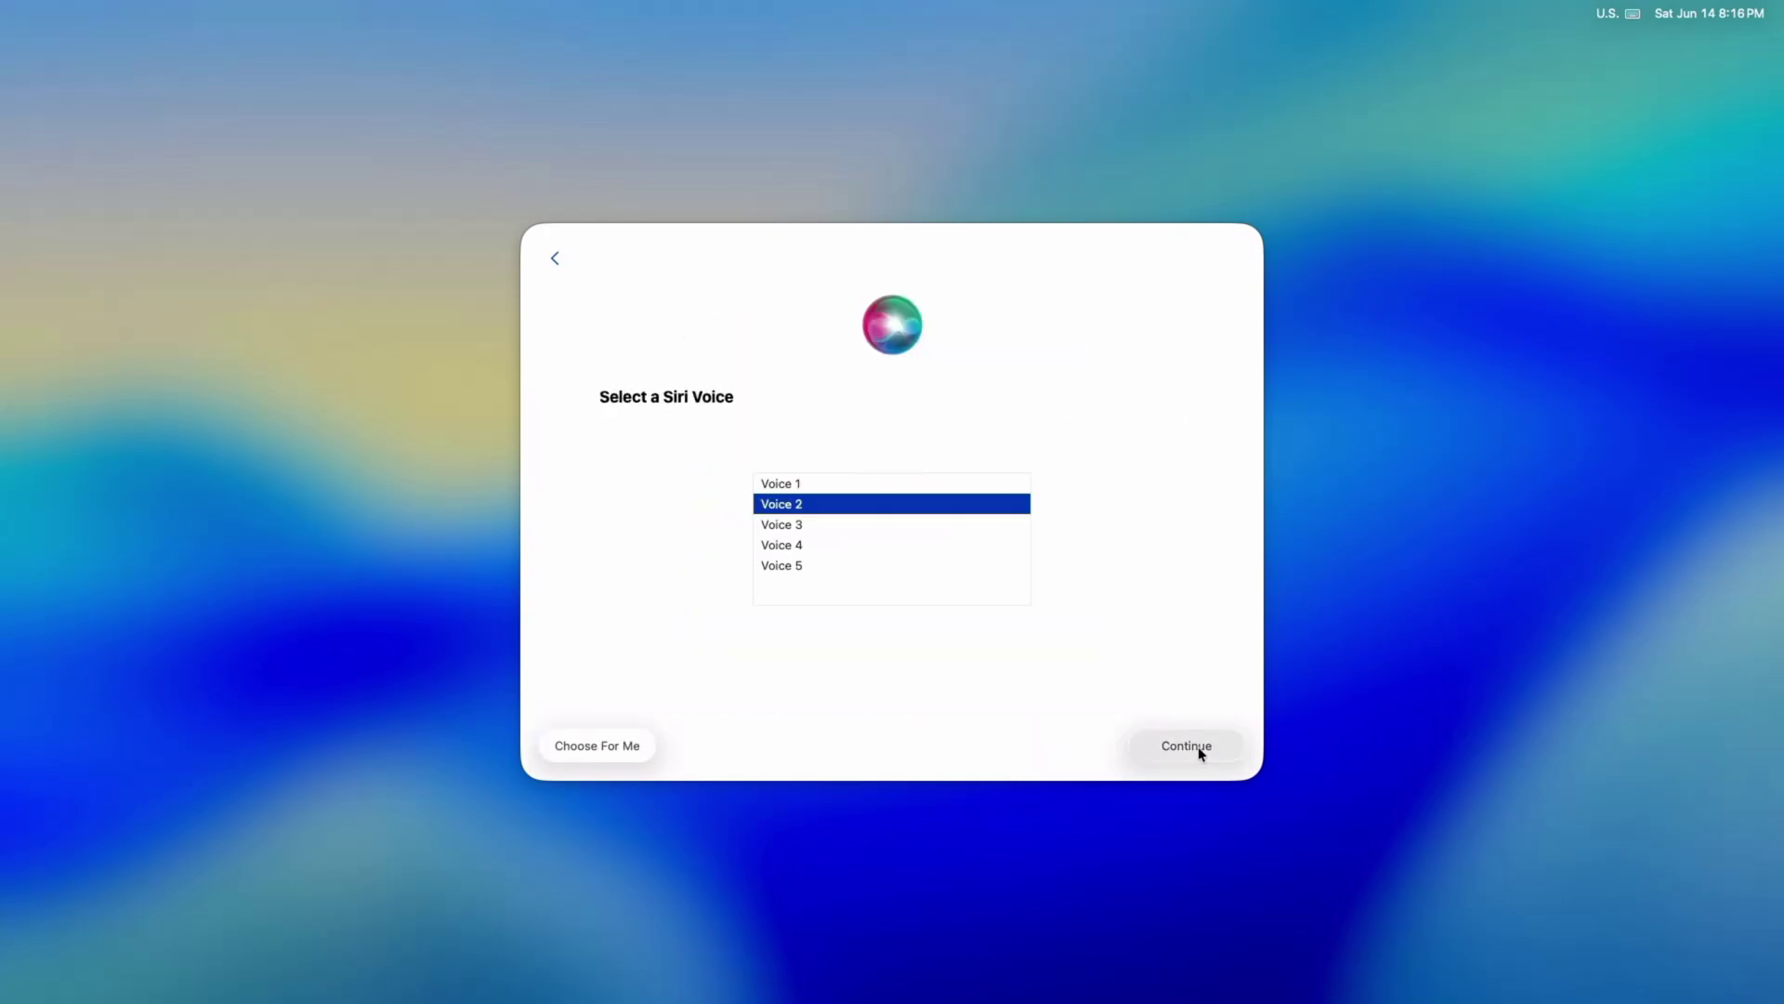
{"action": "left_click", "coordinate": [853, 510]}
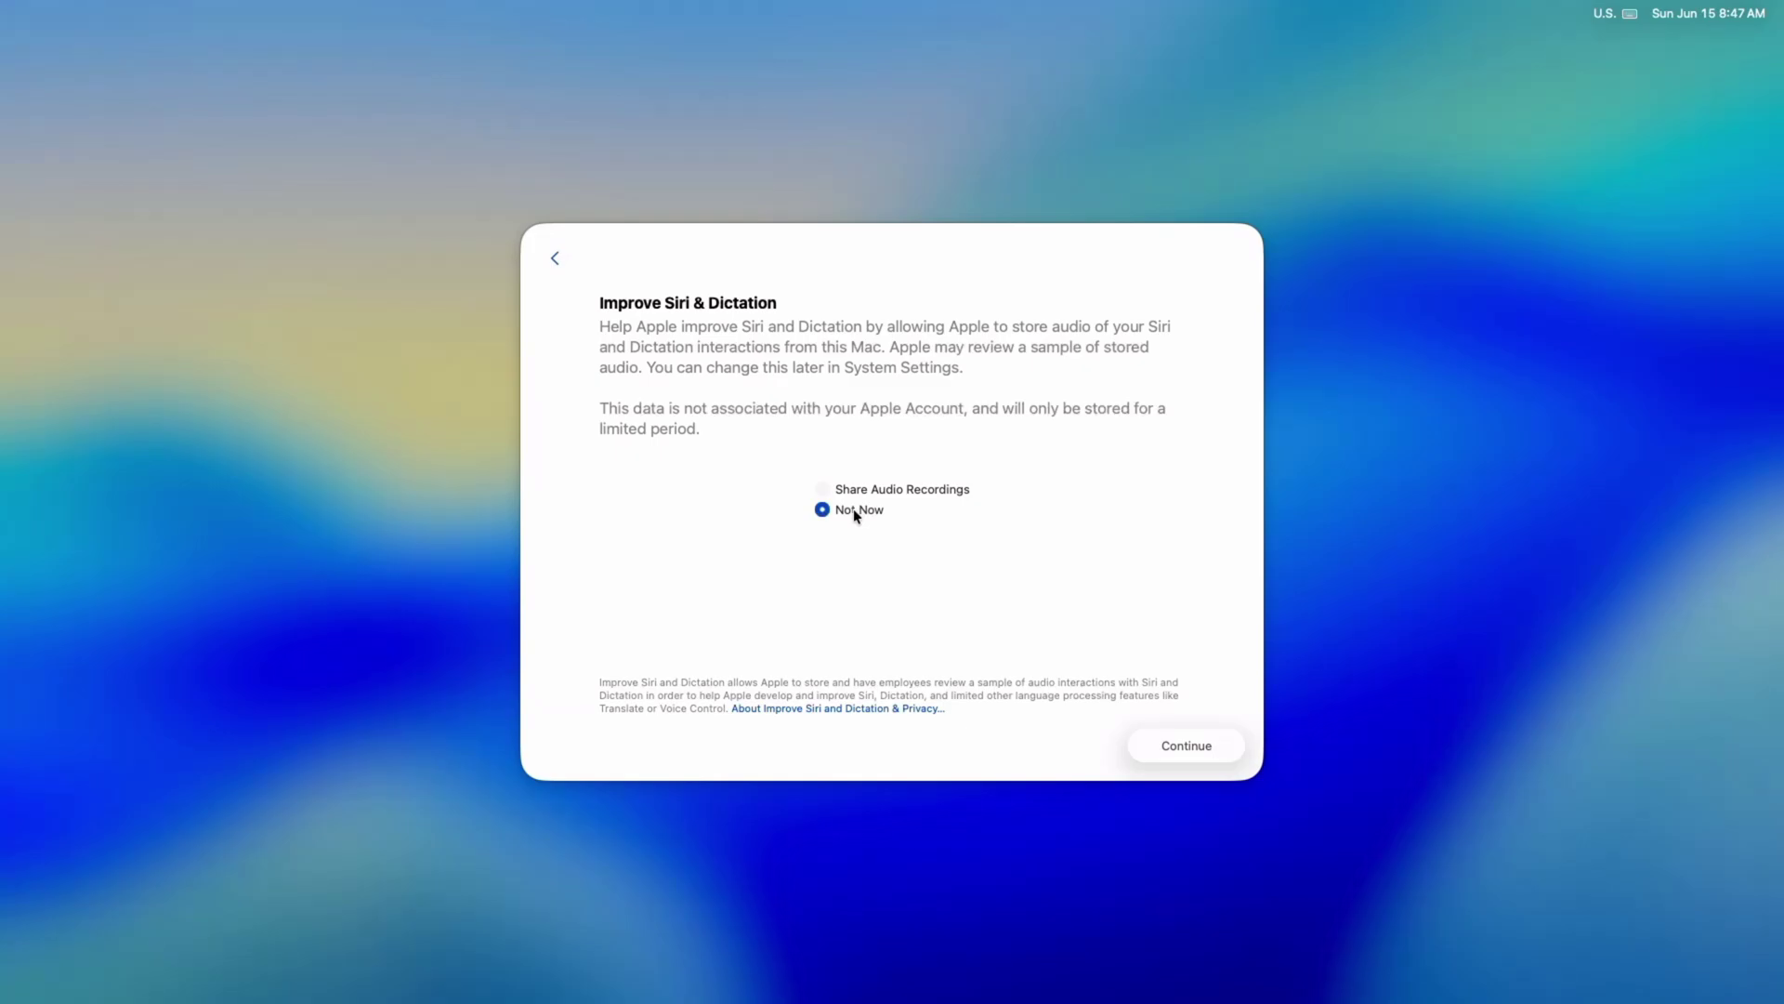
{"action": "left_click", "coordinate": [1171, 749]}
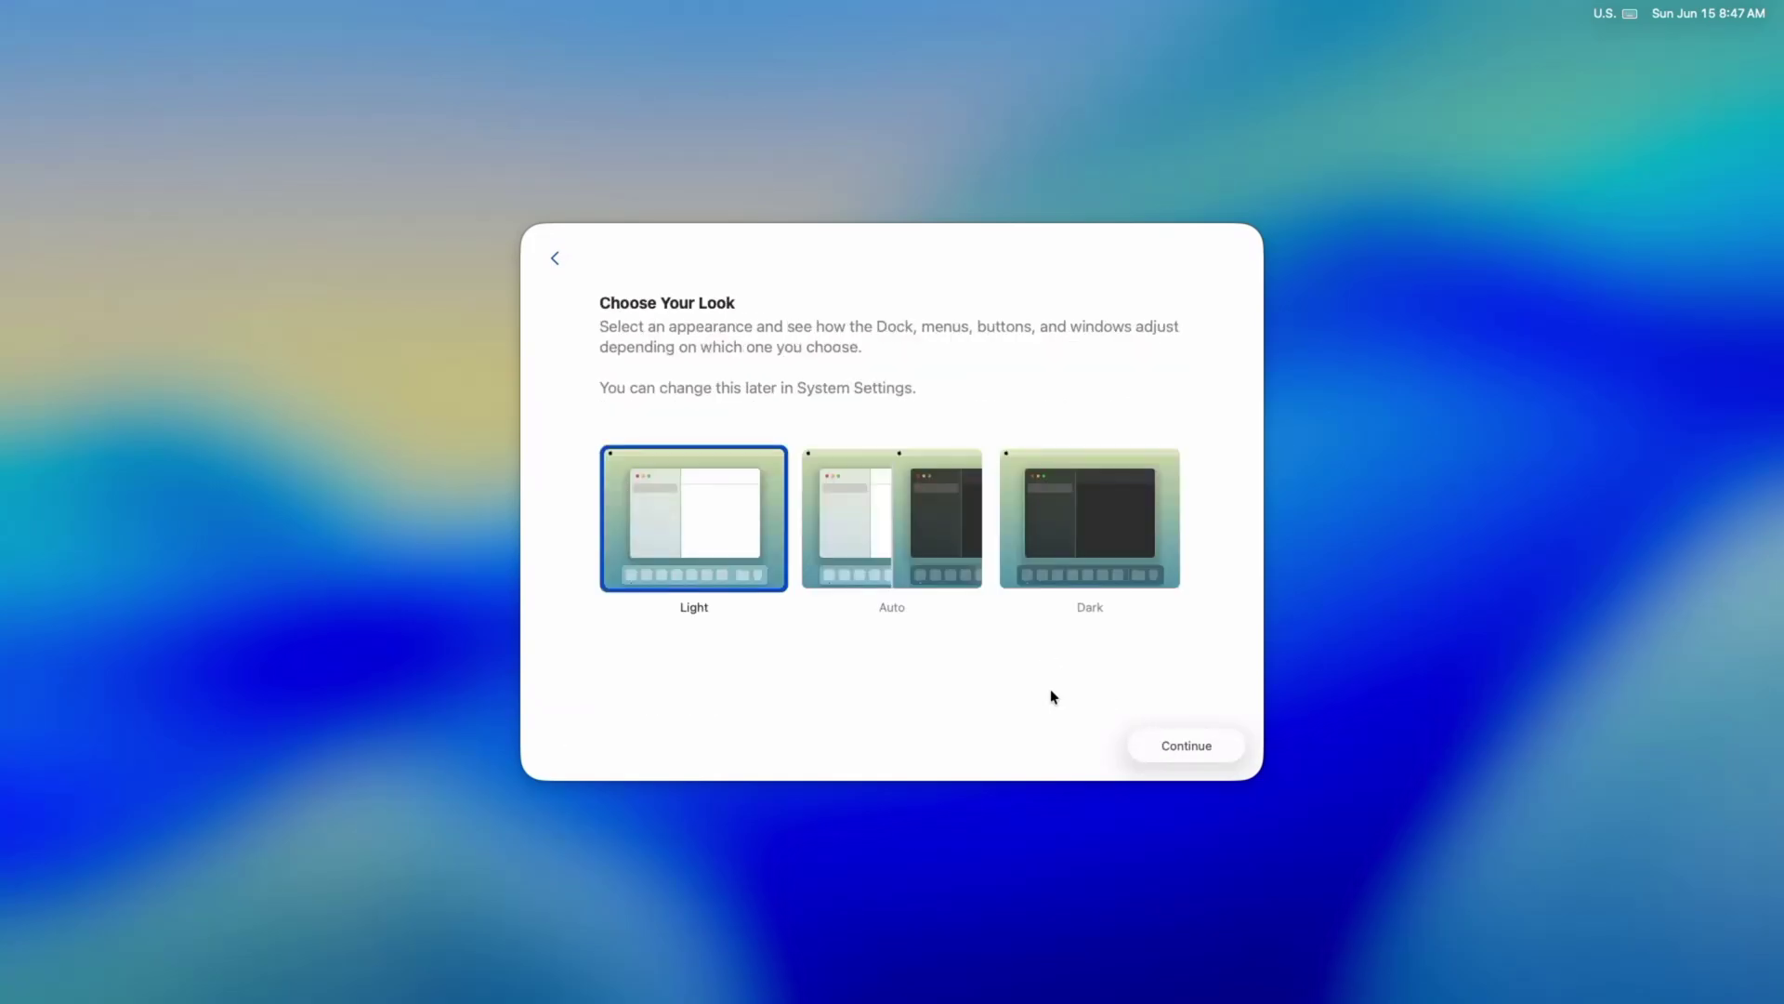
Keep the Light appearance and automatic updates, then leave the welcome screen for the desktop.
{"action": "left_click", "coordinate": [1184, 749]}
{"action": "left_click", "coordinate": [1179, 746]}
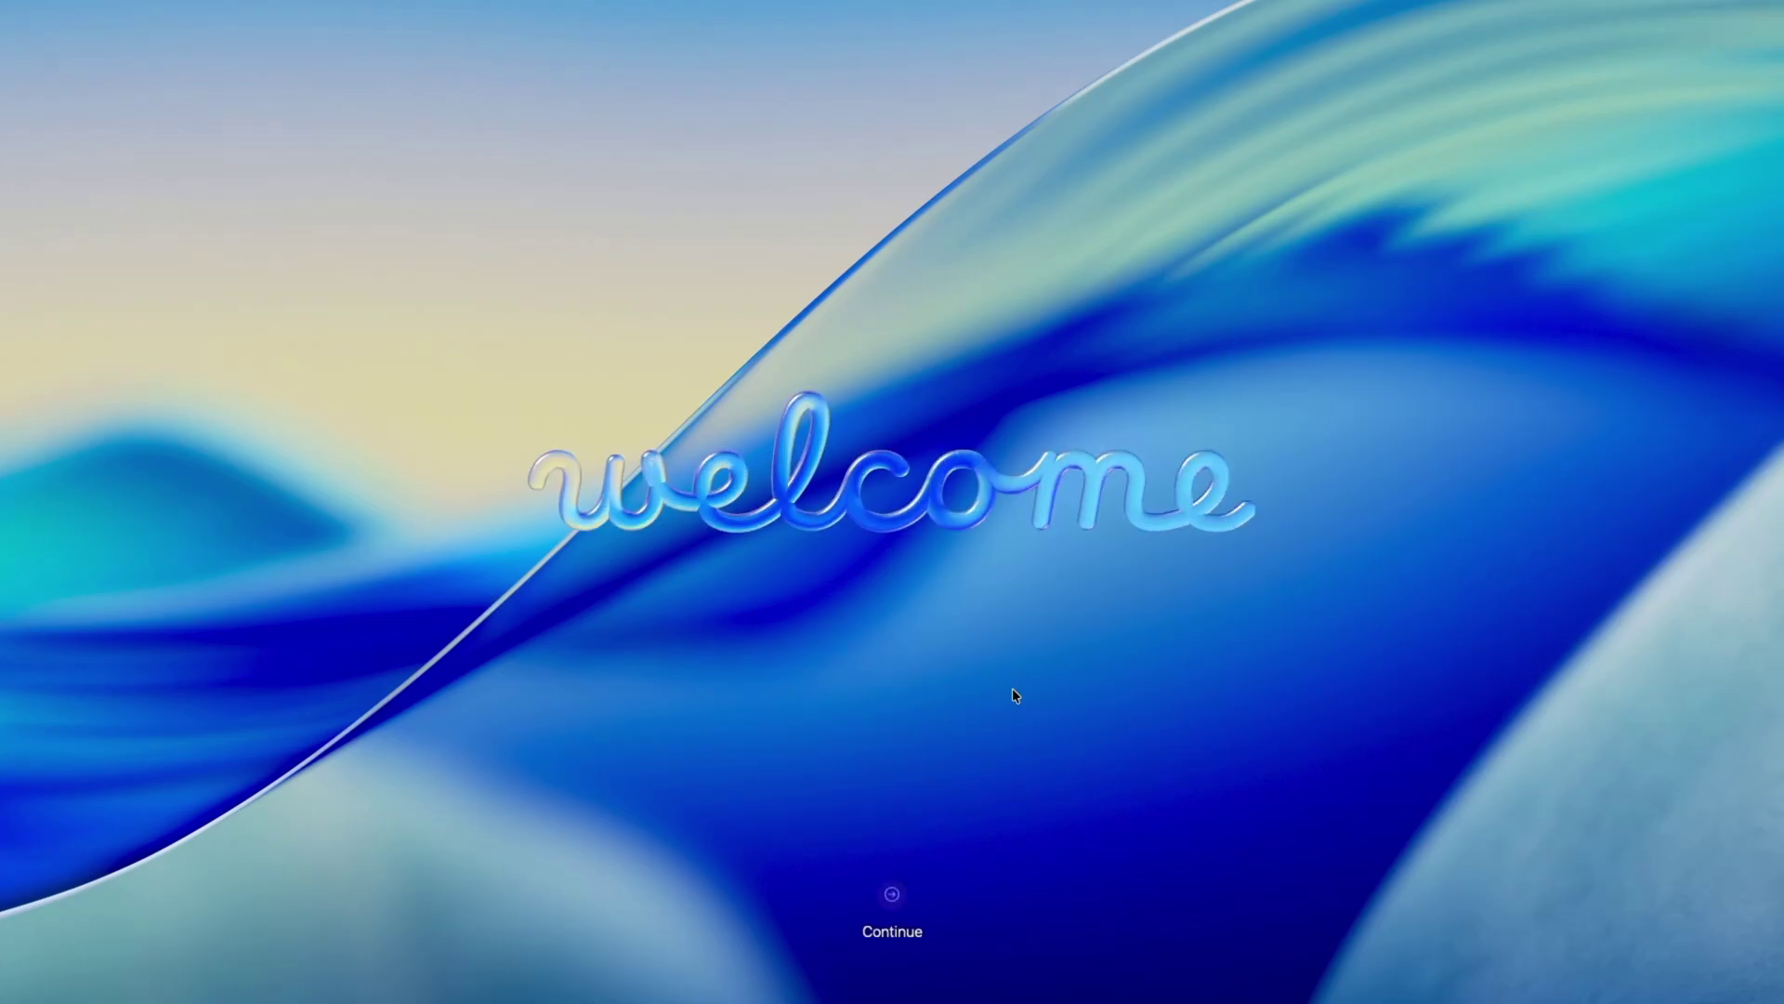
{"action": "left_click", "coordinate": [897, 895]}
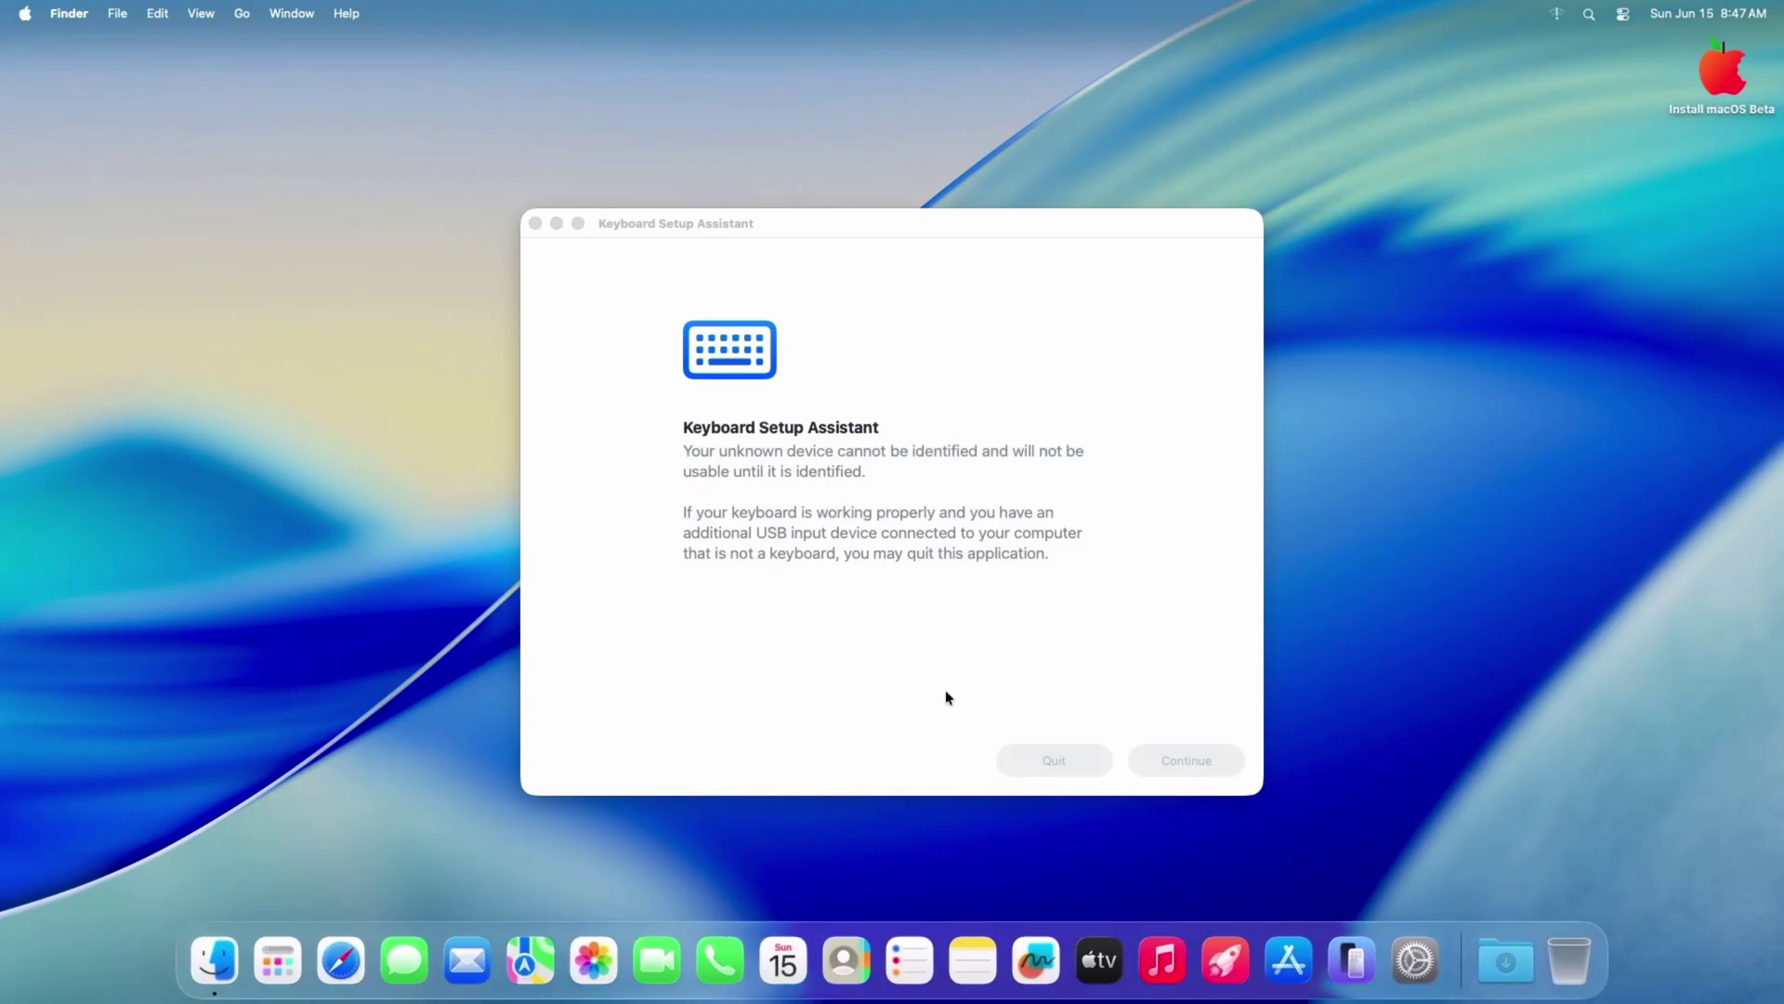